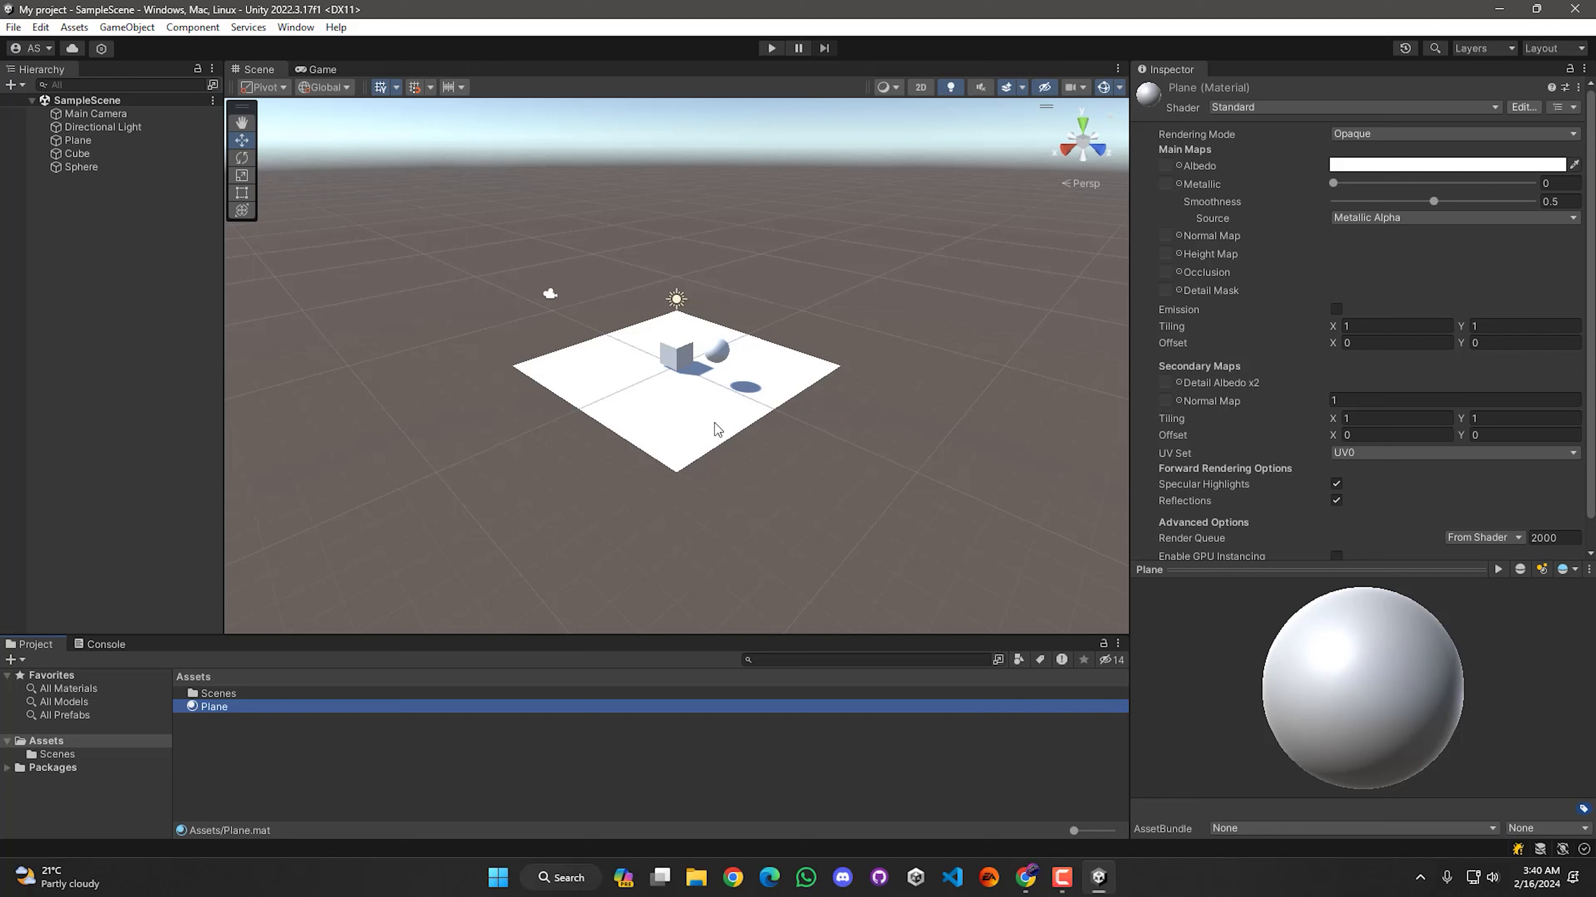
Apply the Plane material to the floor plane in the scene and save the scene
left_click_drag(221, 709, 675, 416)
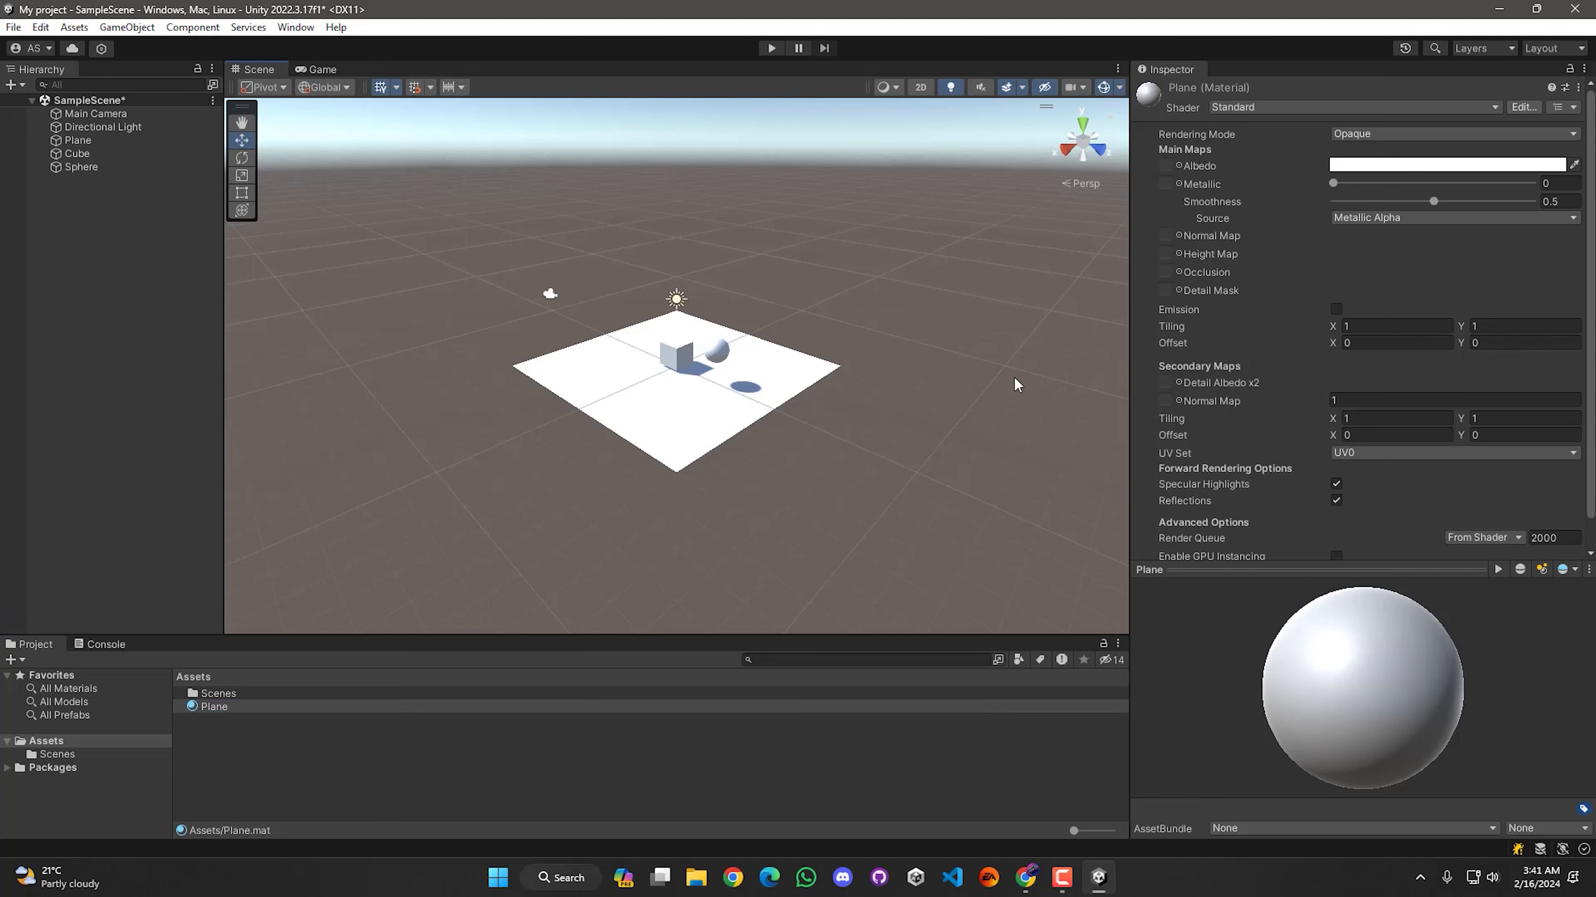
key("ctrl+s")
Set the Plane material's albedo colour to the dark brown 312525
left_click(1405, 165)
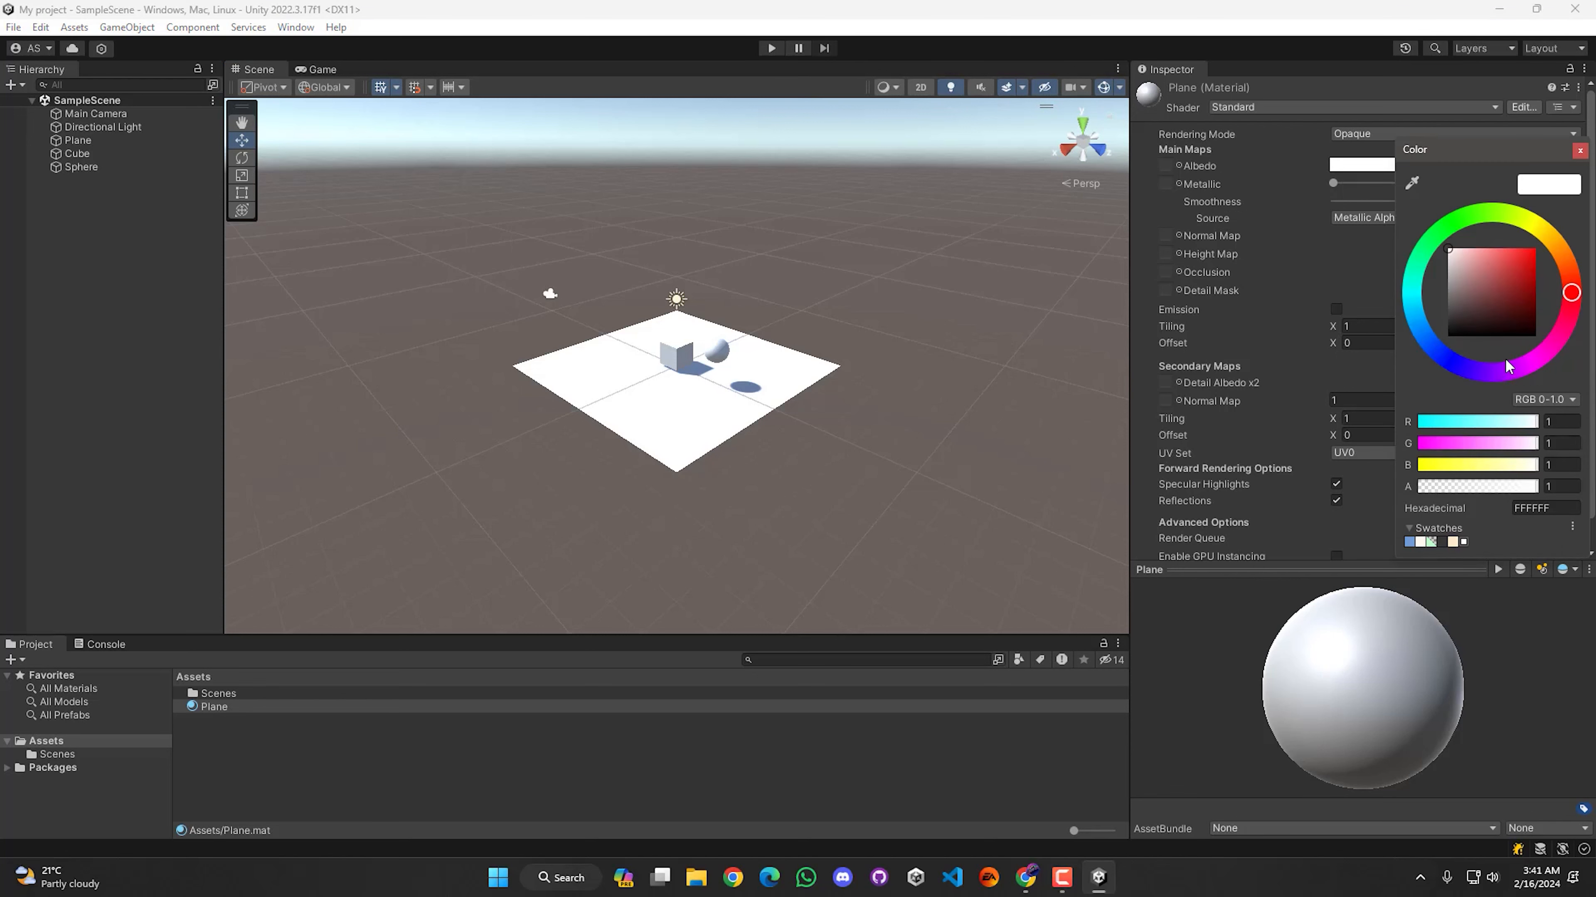
left_click(1478, 255)
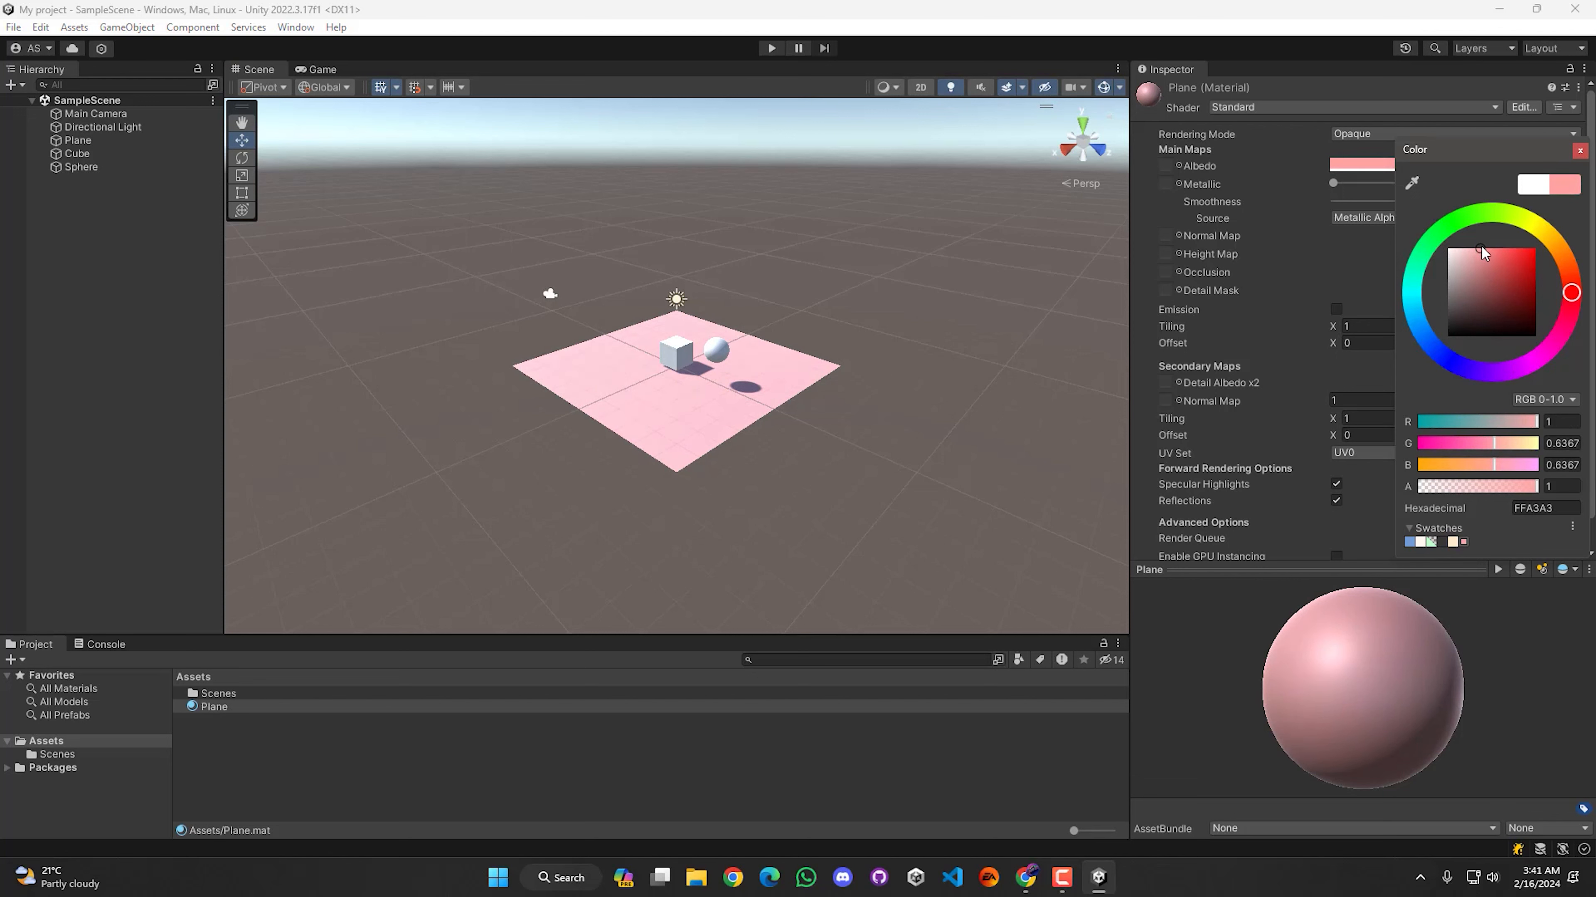
left_click(1472, 280)
mouse_move(1471, 281)
left_mouse_down()
mouse_move(1463, 307)
mouse_move(1478, 310)
mouse_move(1454, 305)
mouse_move(1471, 322)
left_mouse_up()
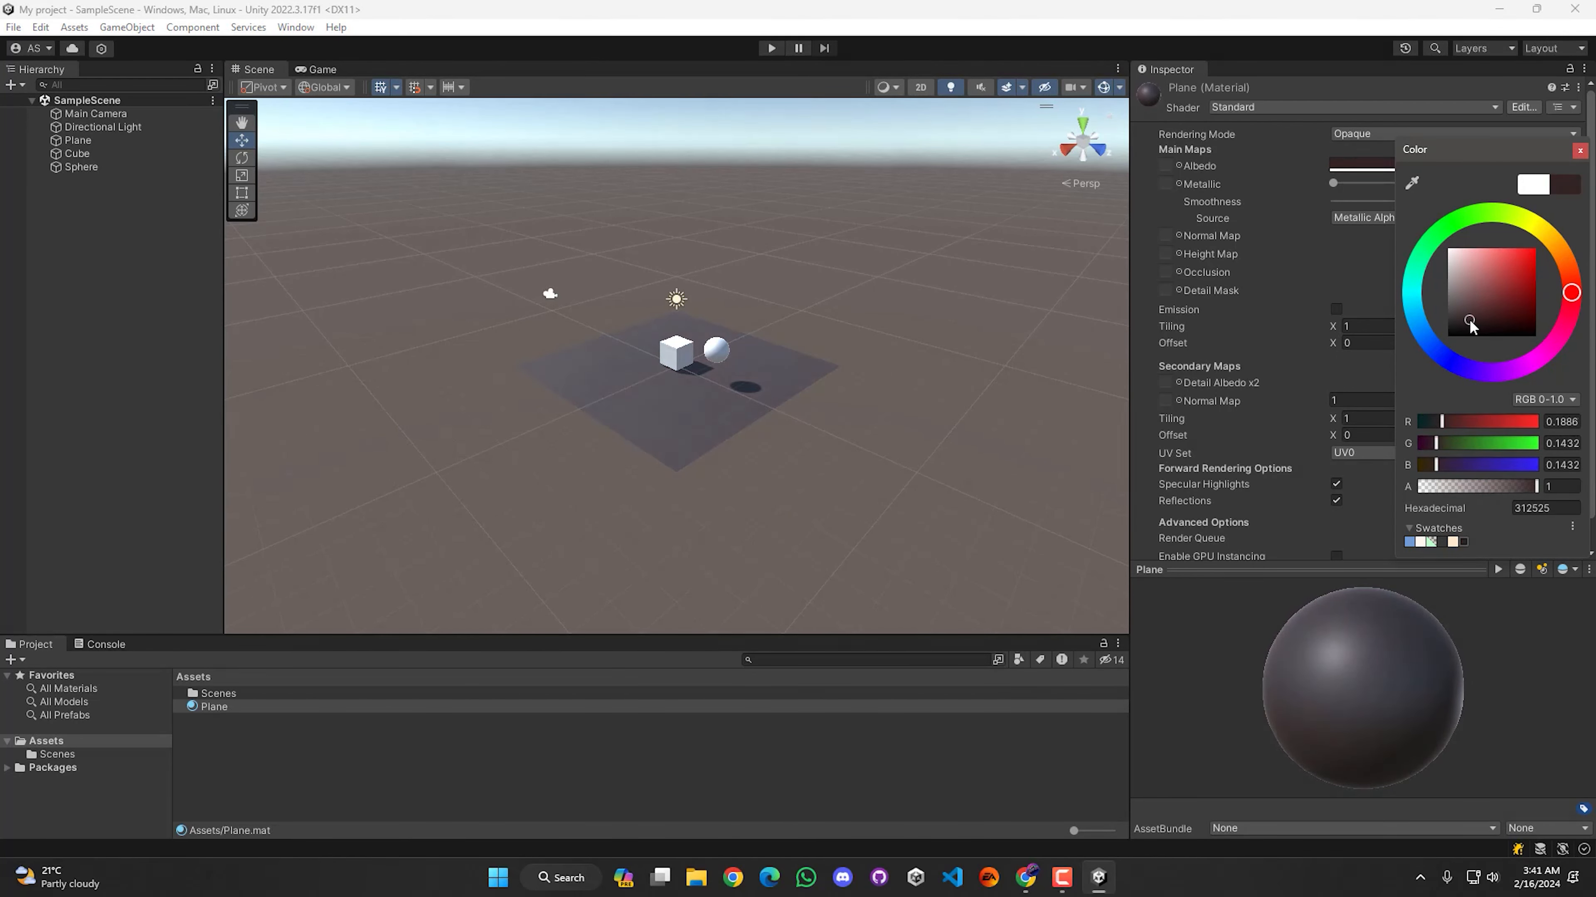
left_click(1580, 151)
Try the Plane material's smoothness at 0.09 and at 1, viewing the floor surface up close
left_click_drag(709, 503, 665, 459, "alt")
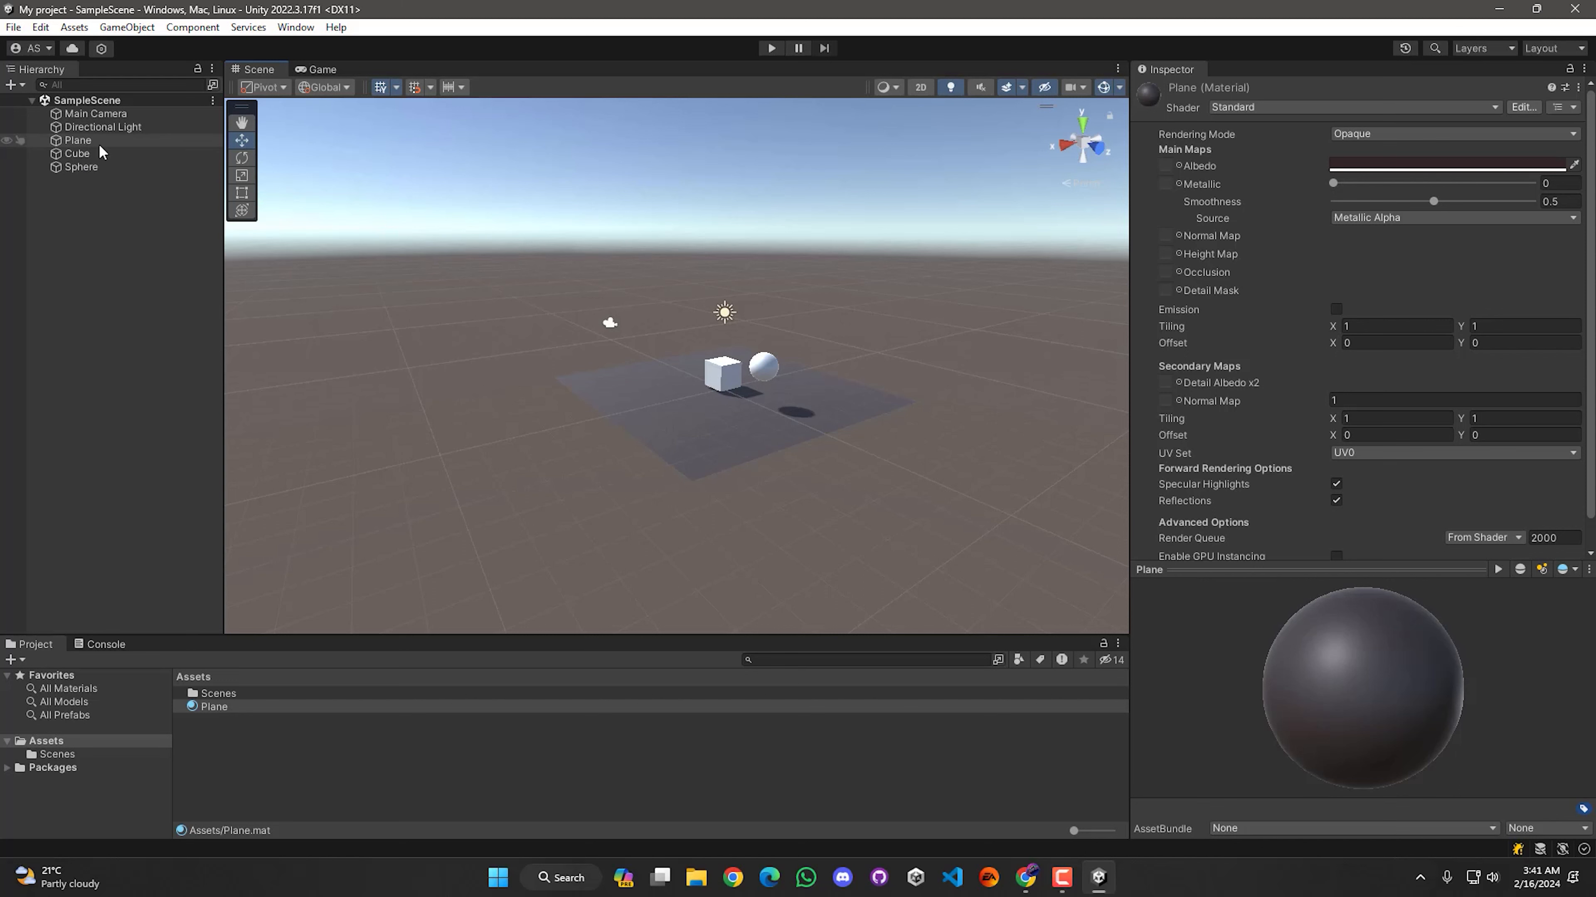
left_click_drag(803, 421, 822, 421, "alt")
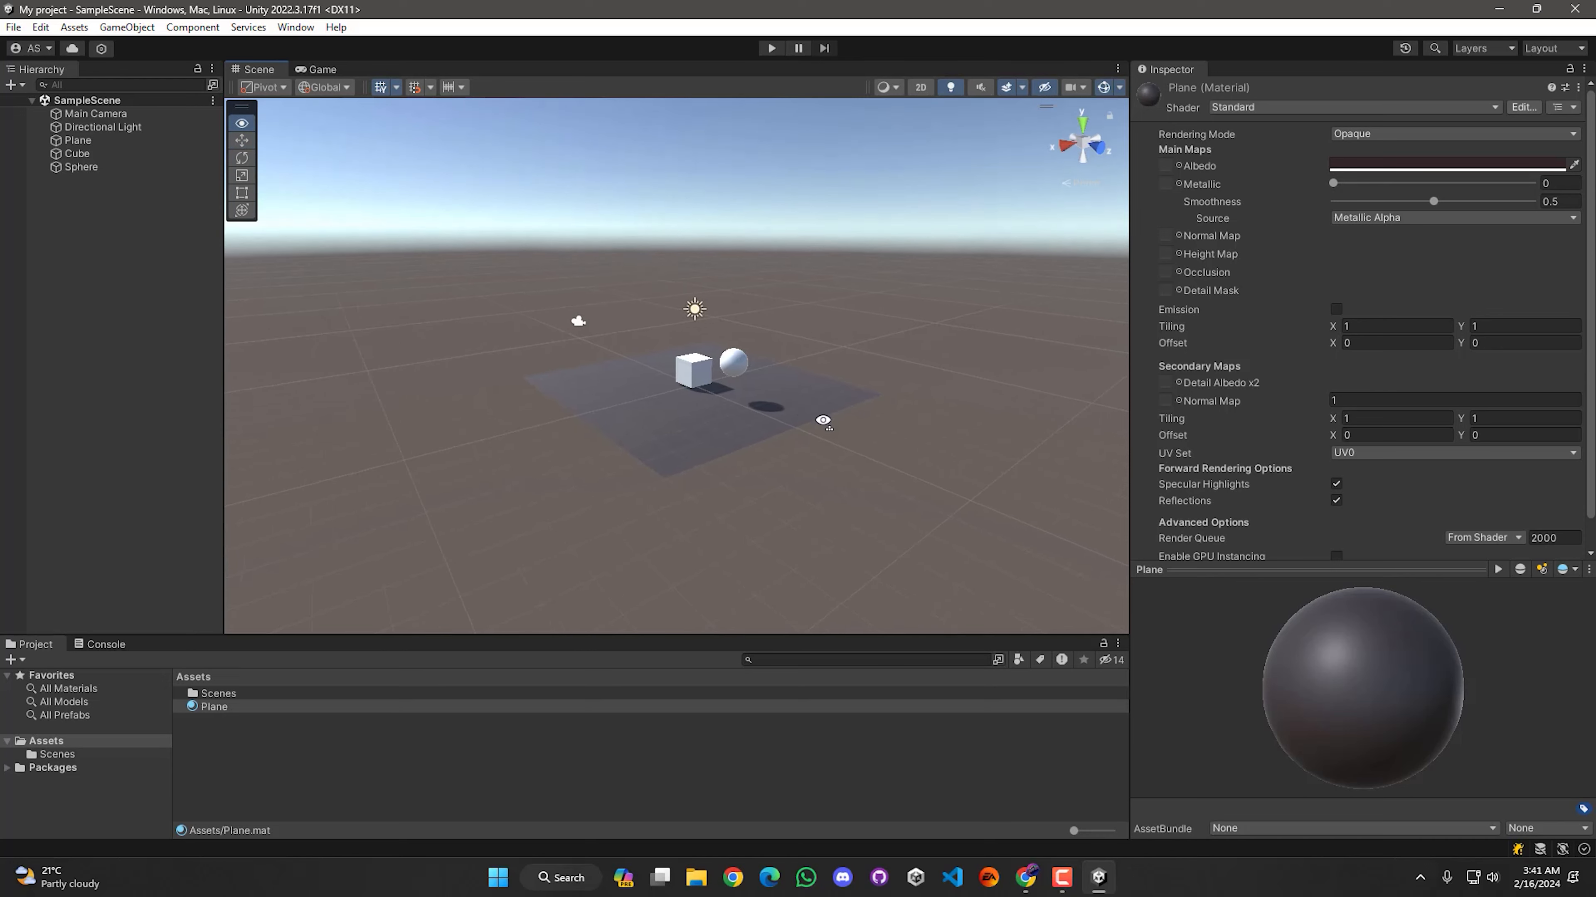
key("w")
right_click_drag(822, 420, 599, 462)
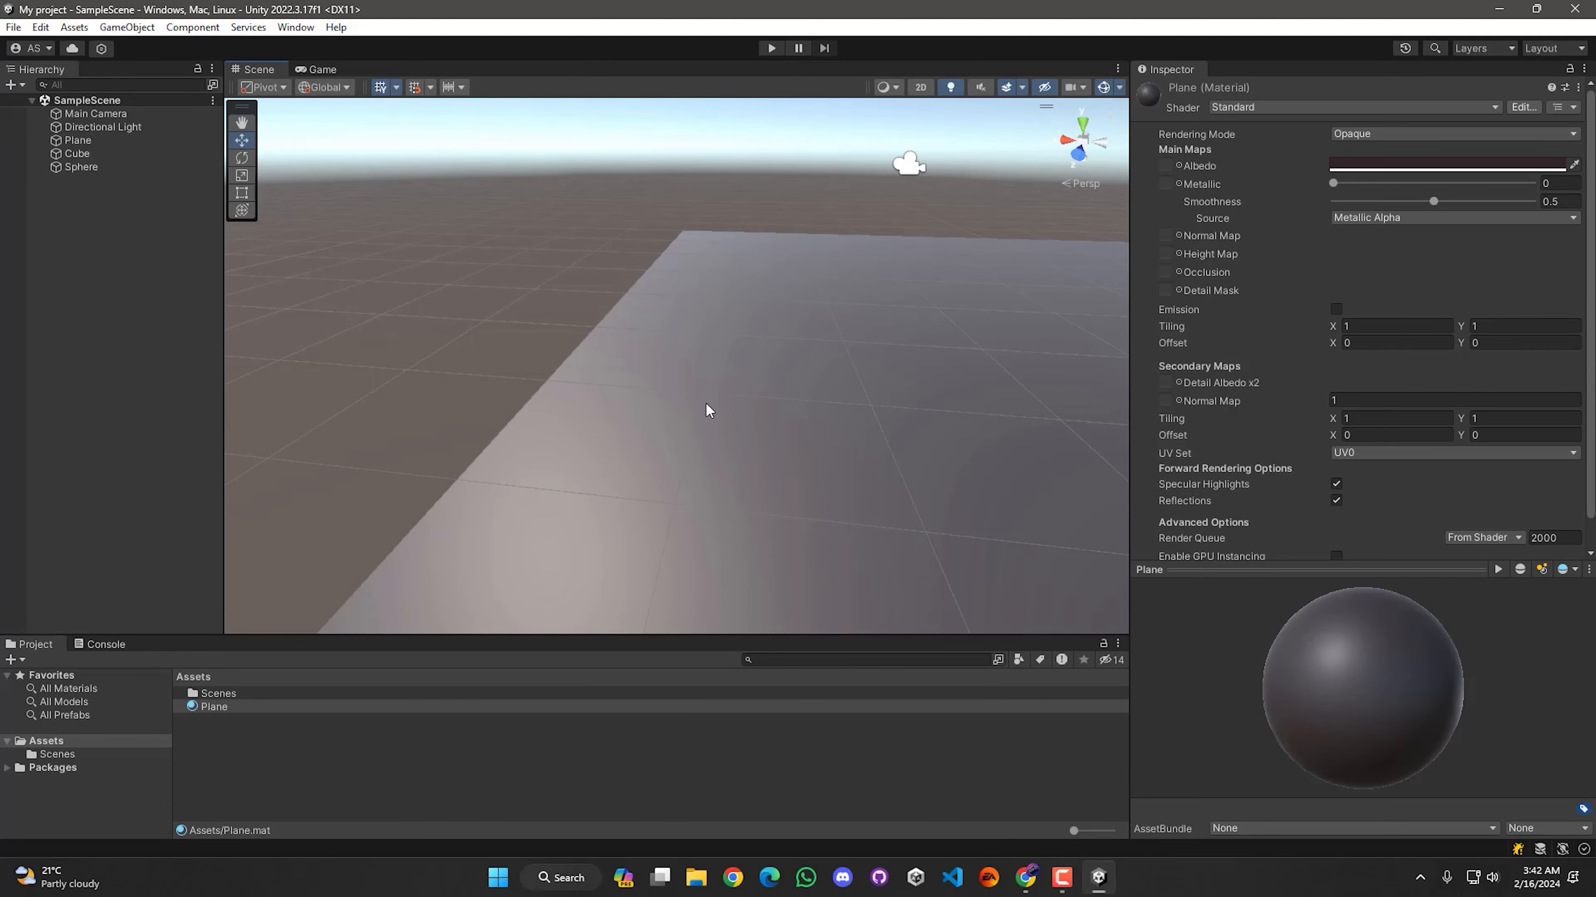
right_click_drag(708, 410, 796, 480)
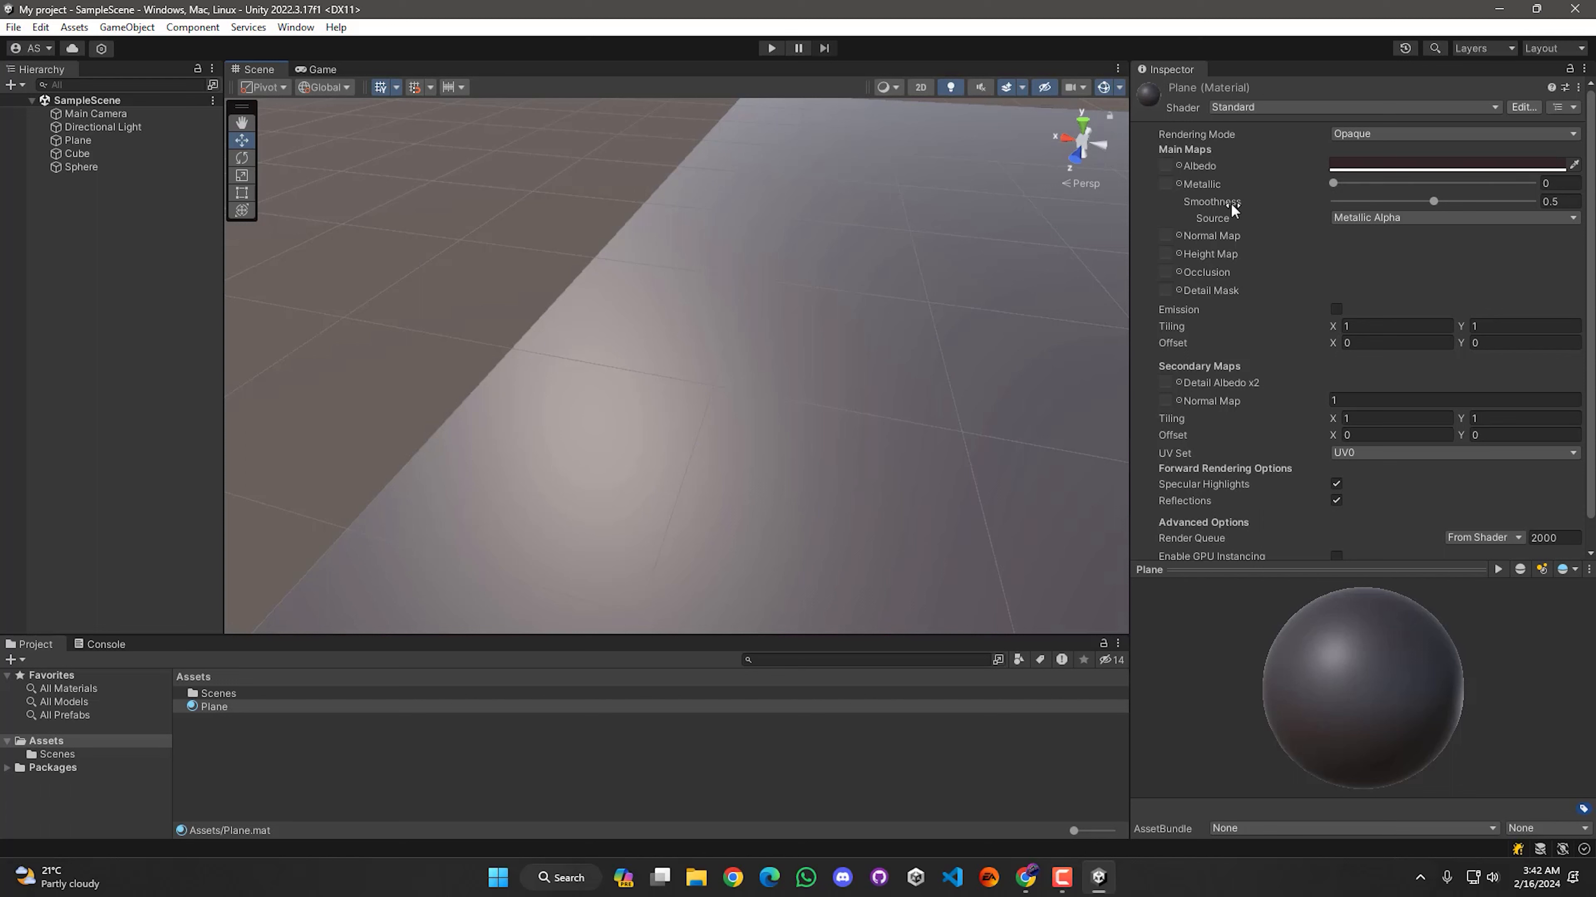
left_click(1544, 202)
left_click(1434, 202)
left_click_drag(1435, 203, 1353, 220)
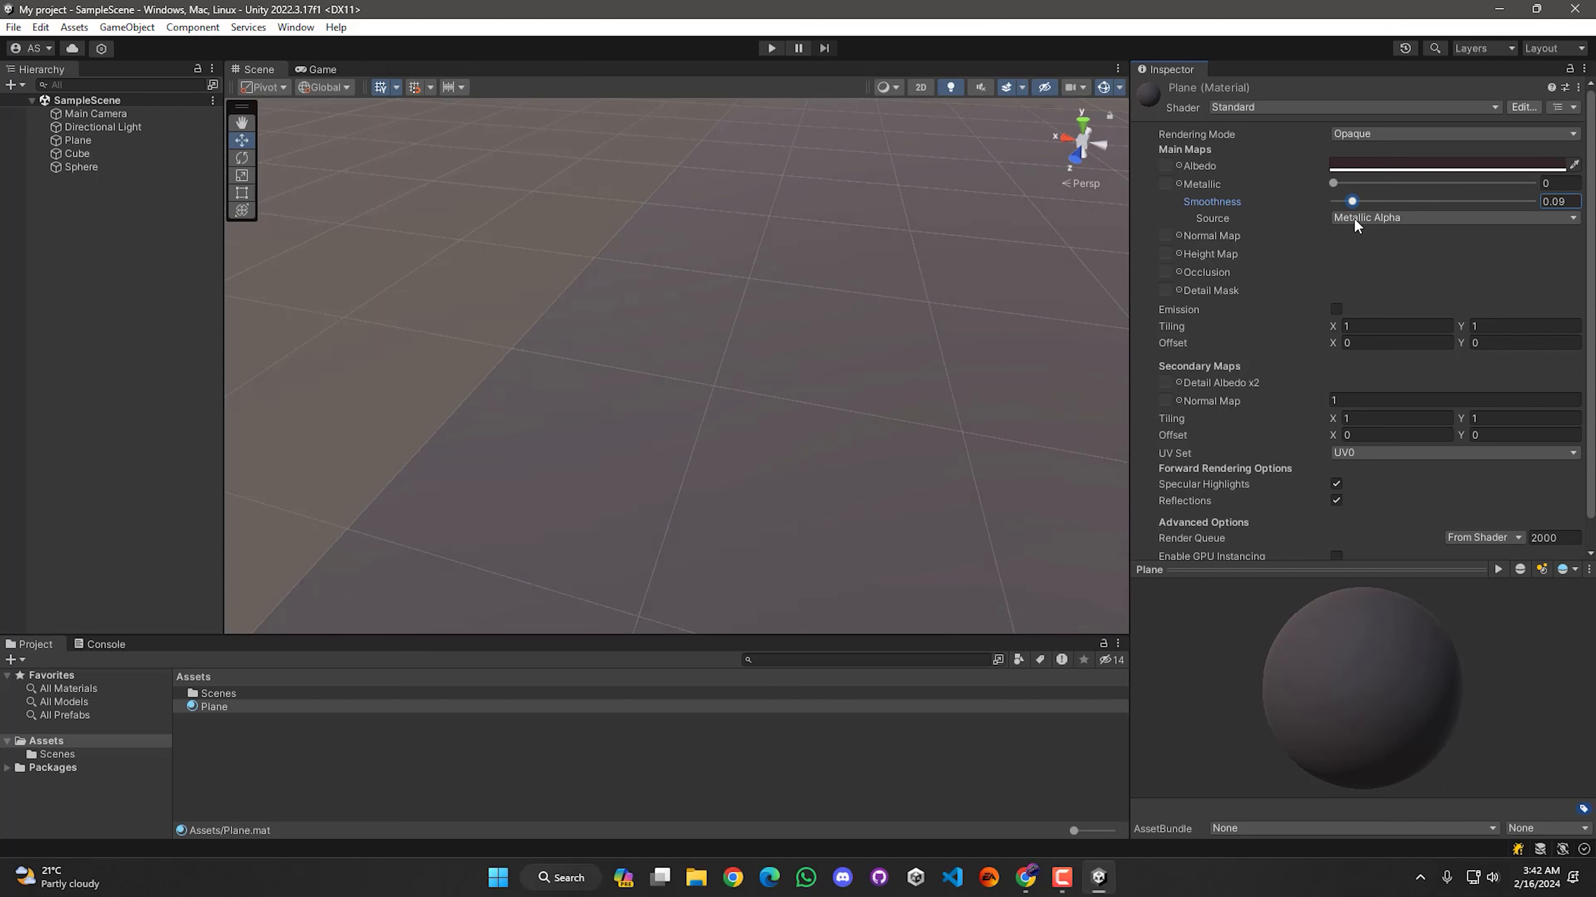
left_click_drag(1354, 220, 1546, 227)
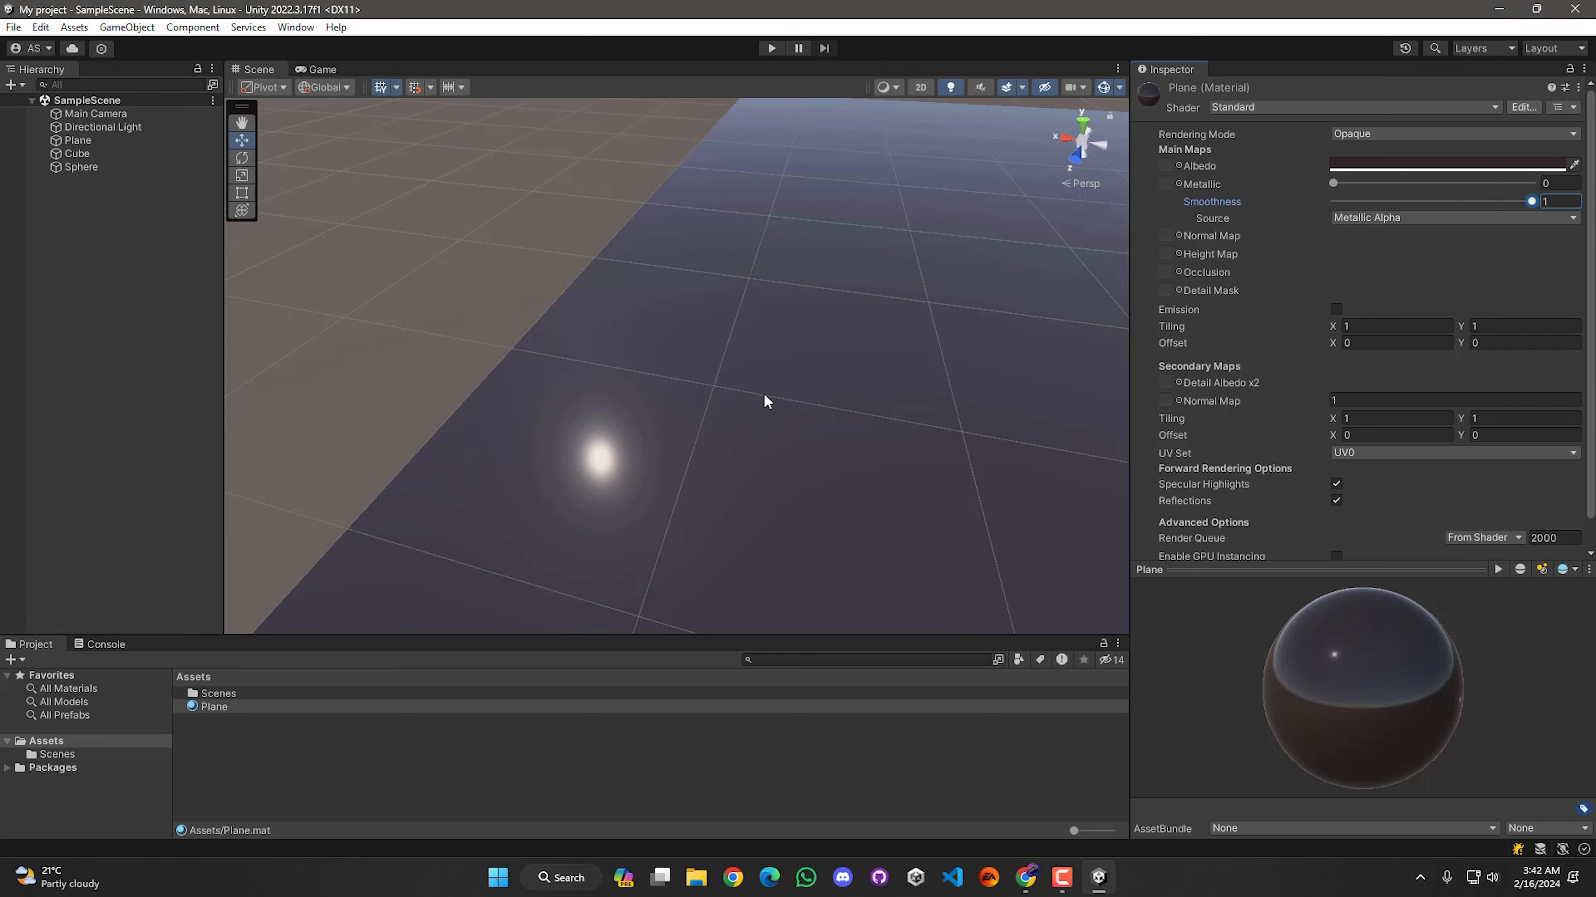
Set the Plane material's smoothness to 0
key("BackSpace")
type("0")
key("Return")
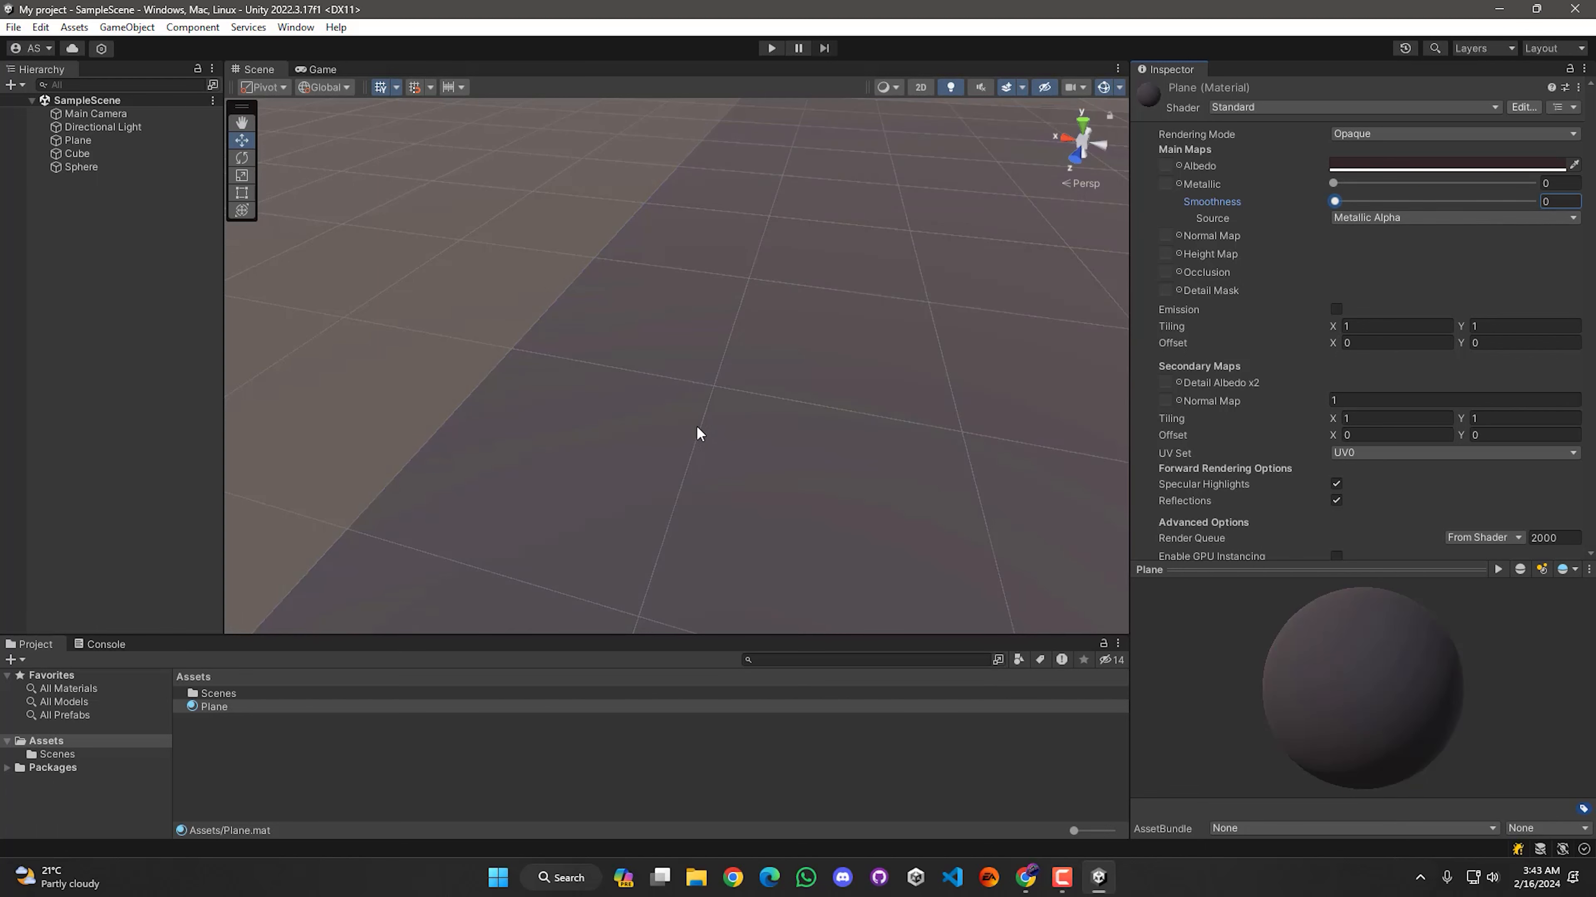
Raise the Plane material's metallic value to 1
right_click_drag(696, 425, 799, 300)
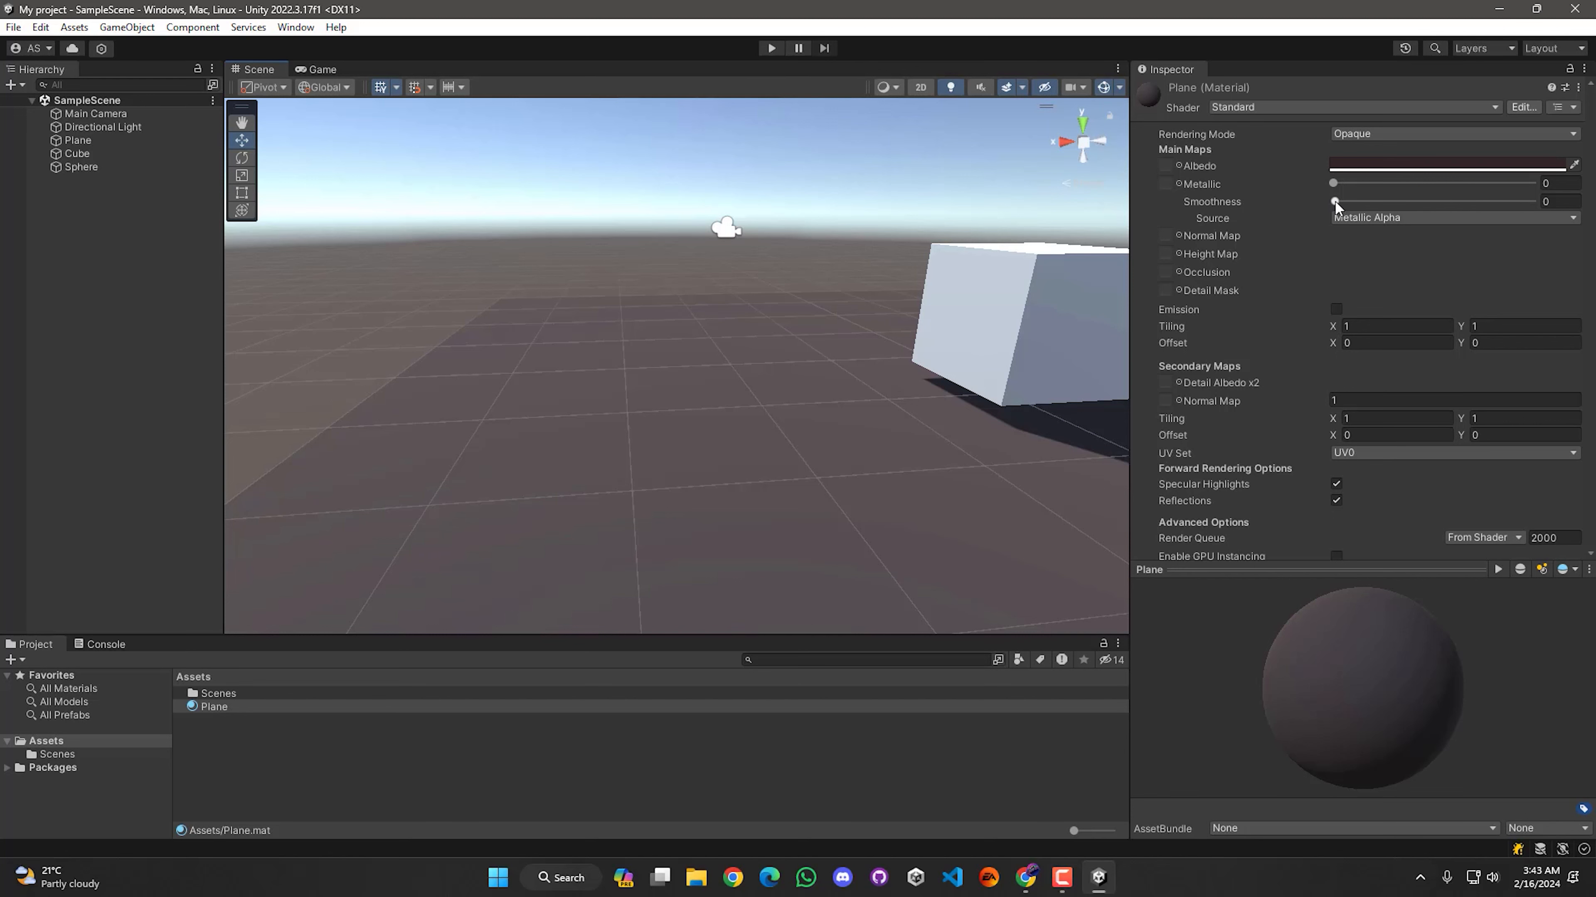
right_click_drag(793, 321, 723, 353)
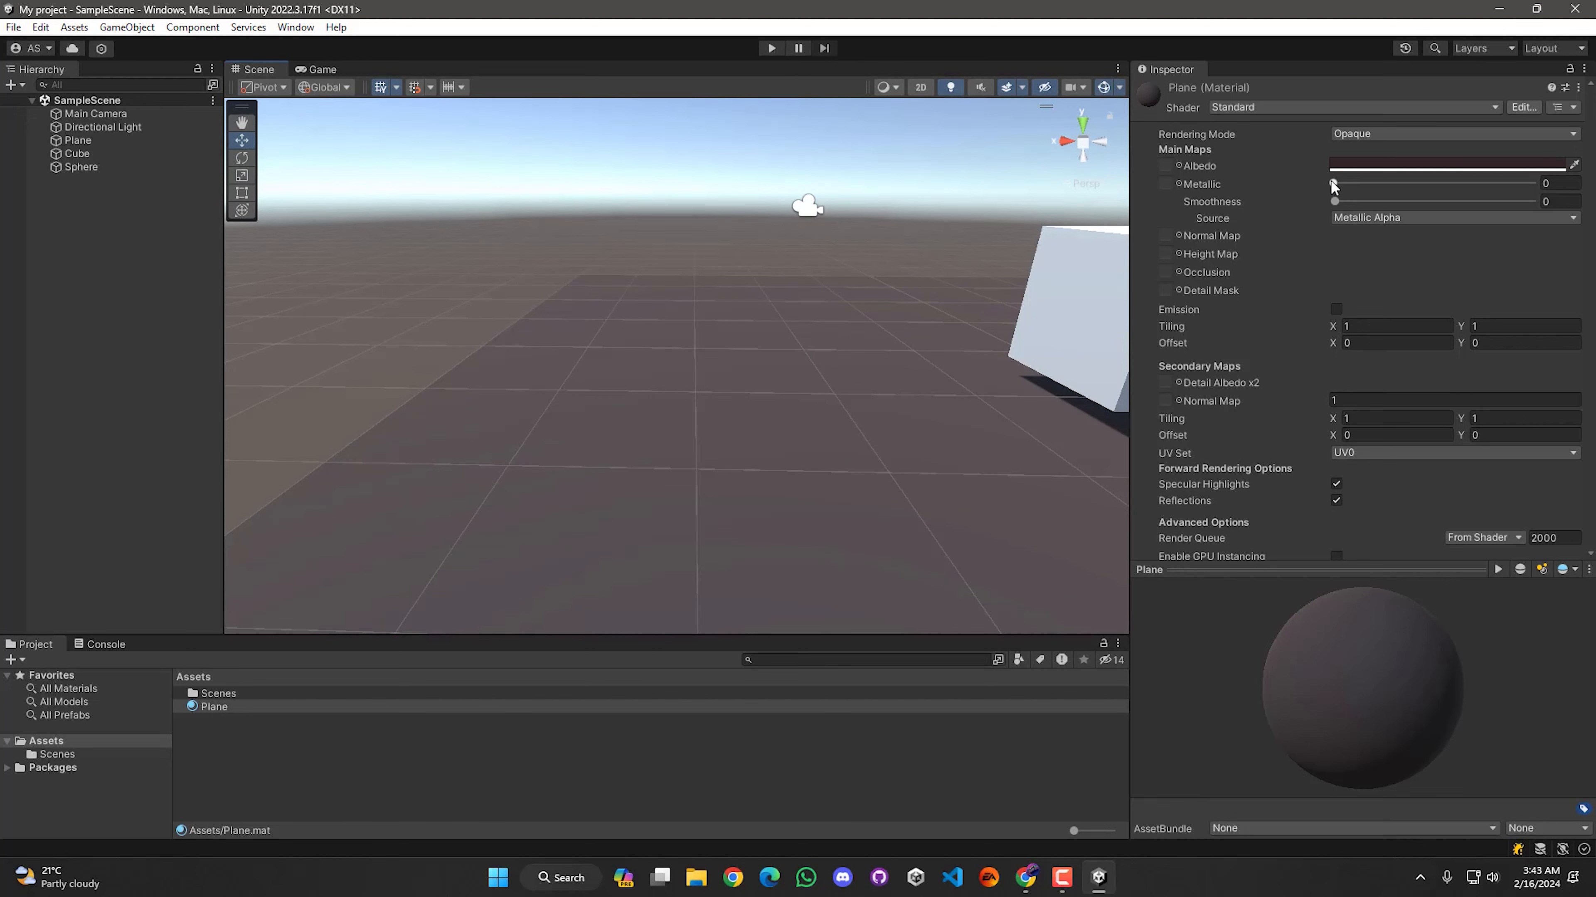
right_click_drag(716, 431, 729, 359)
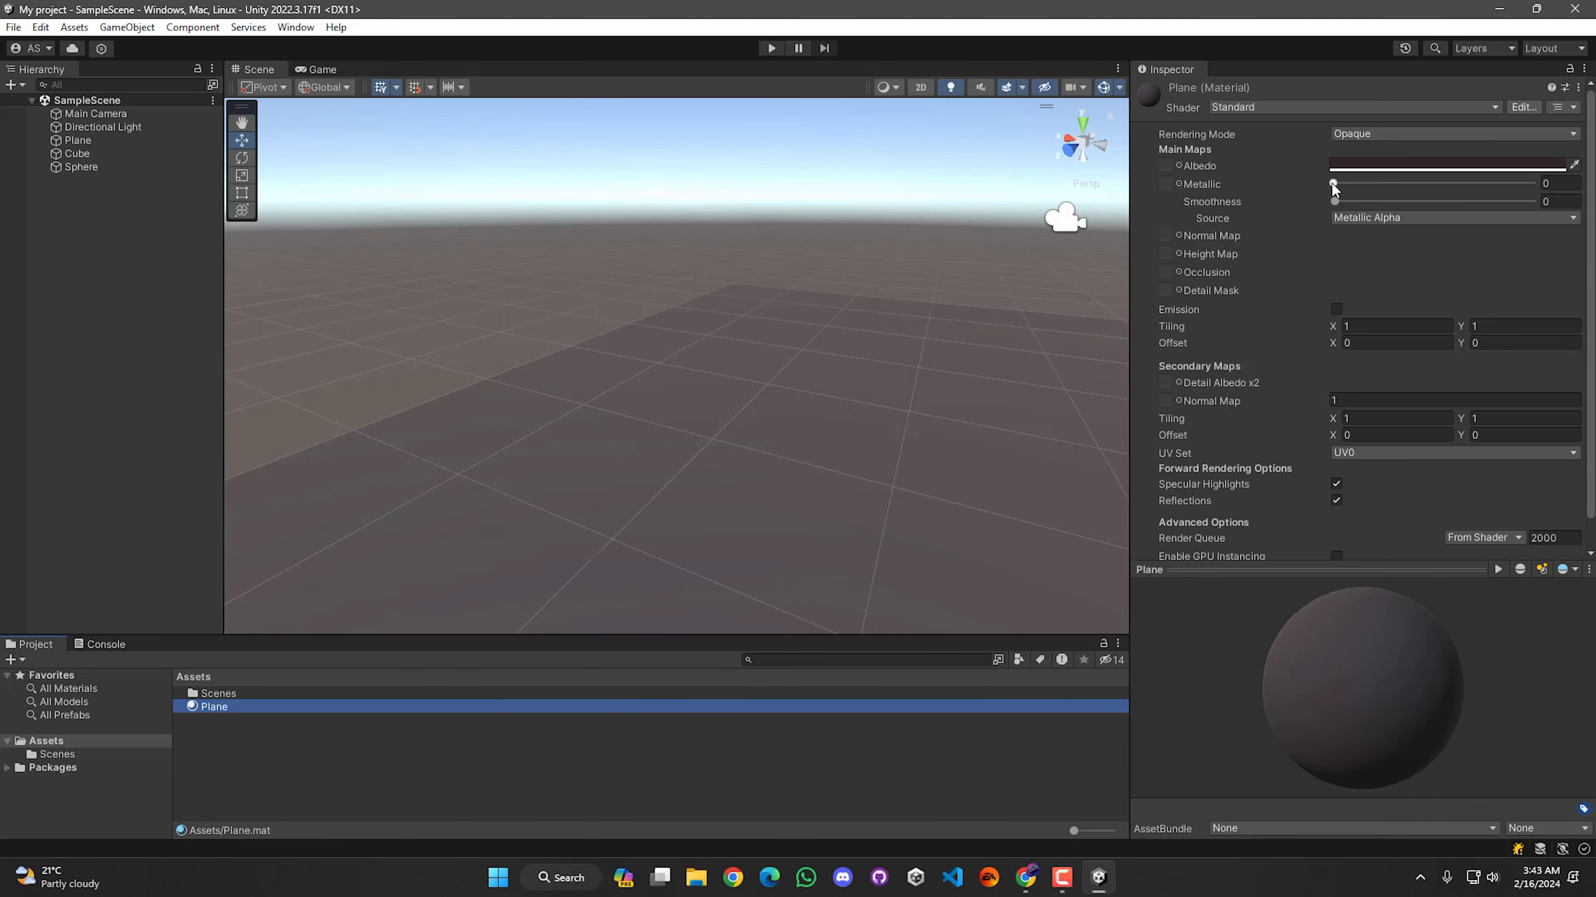
left_click_drag(1332, 182, 1458, 212)
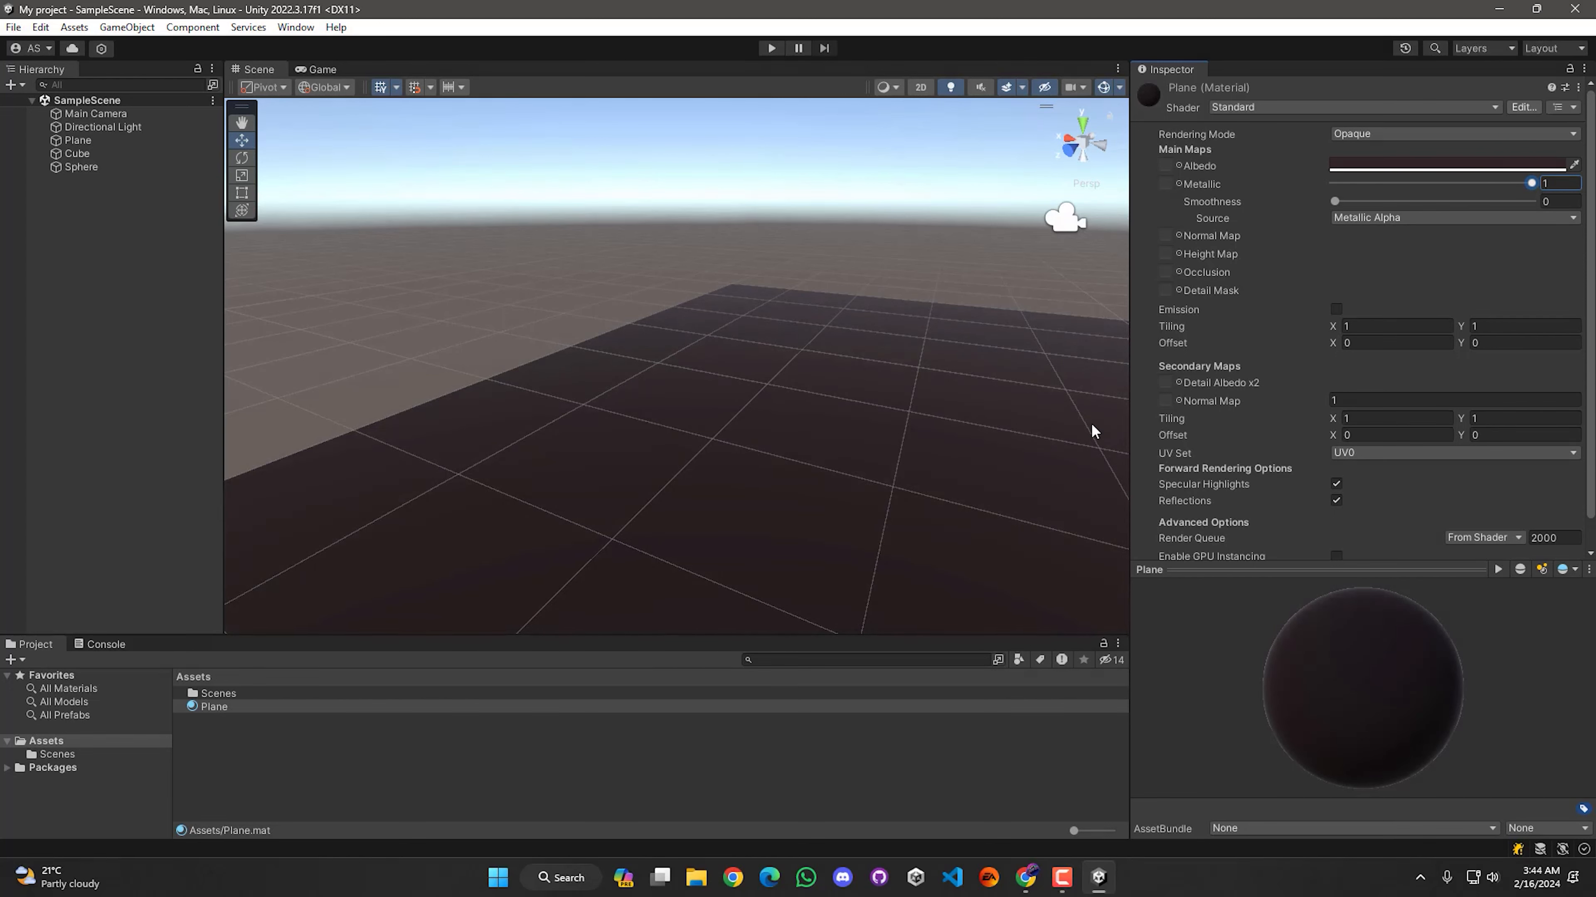
Adjust the Plane material to a smoothness of 0.35 and a metallic value of about 0.347
right_click_drag(706, 410, 723, 382)
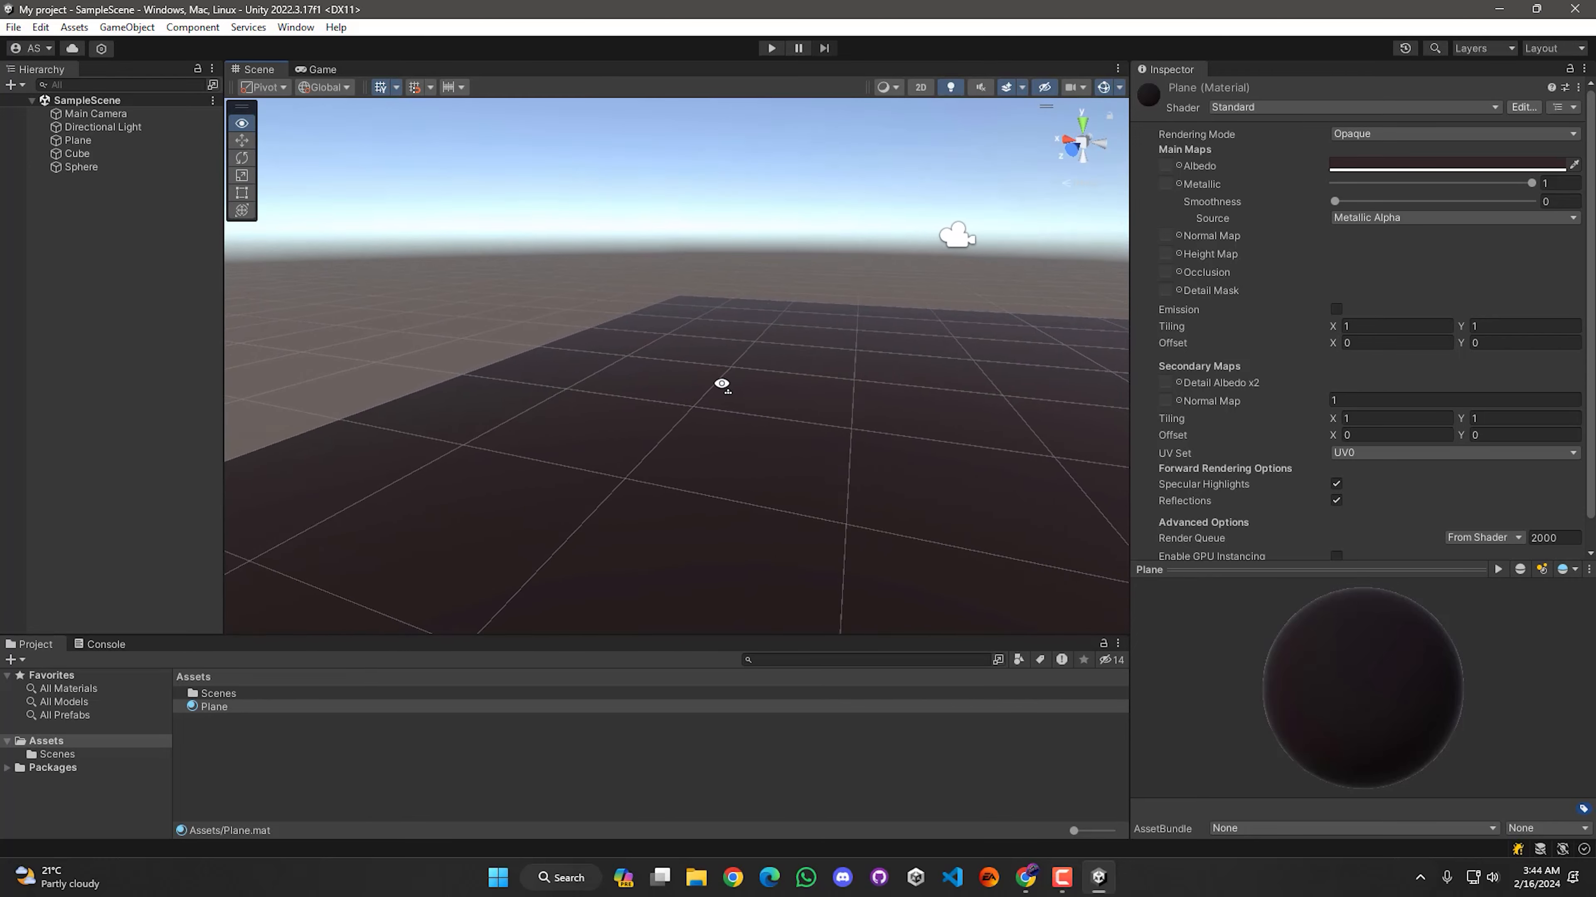
left_click(1335, 202)
left_click_drag(1335, 202, 1403, 202)
right_click_drag(864, 453, 830, 375)
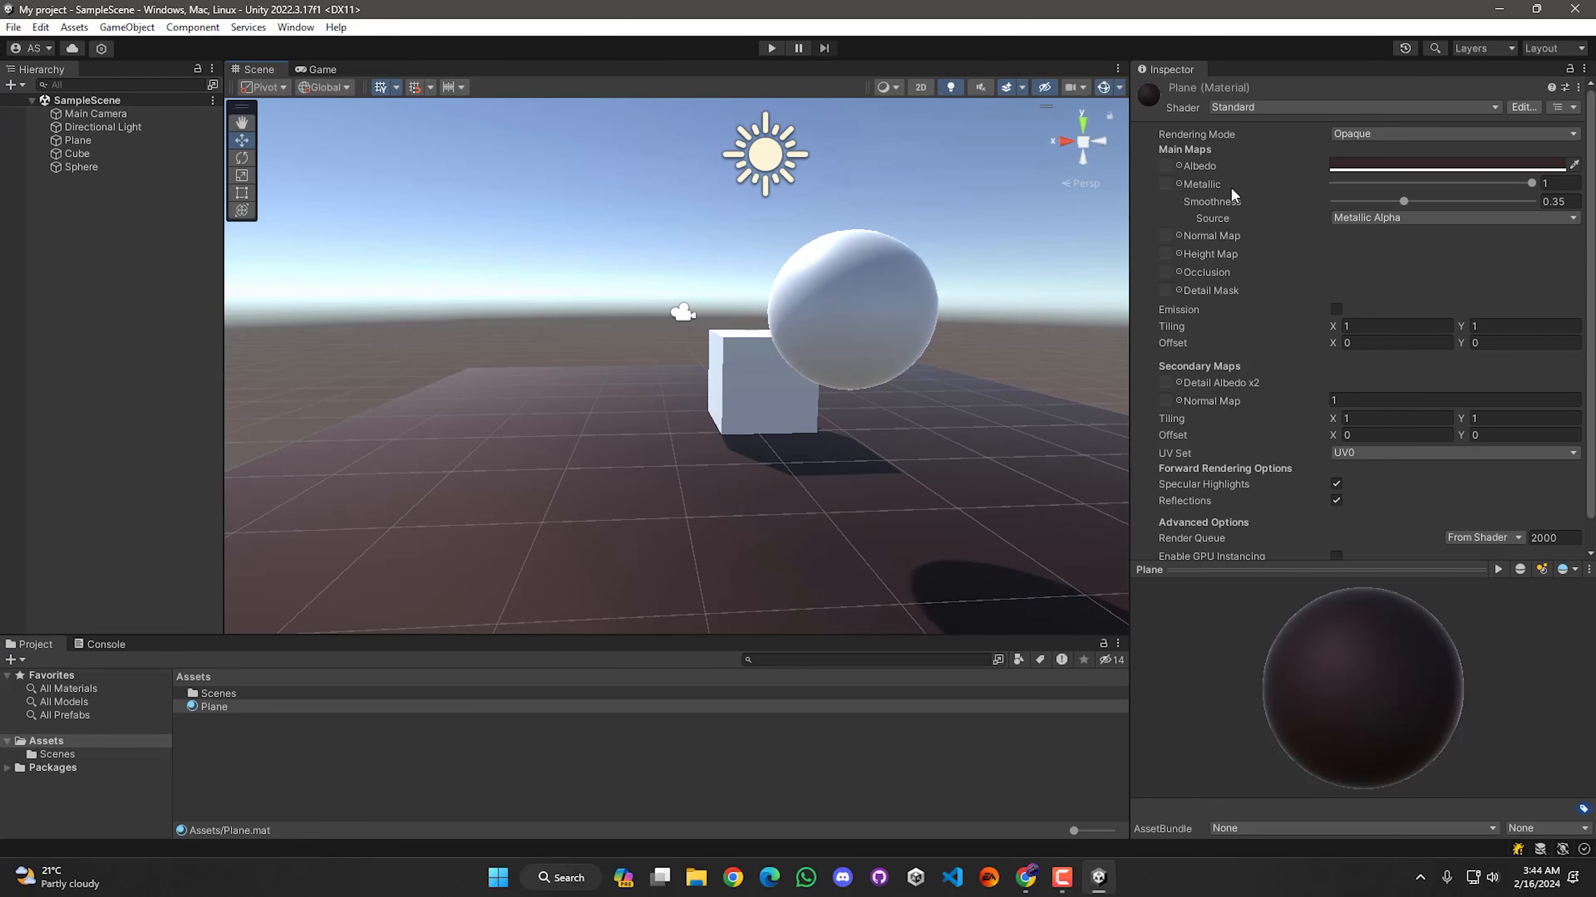
left_click(1532, 184)
left_click_drag(1533, 187, 1411, 215)
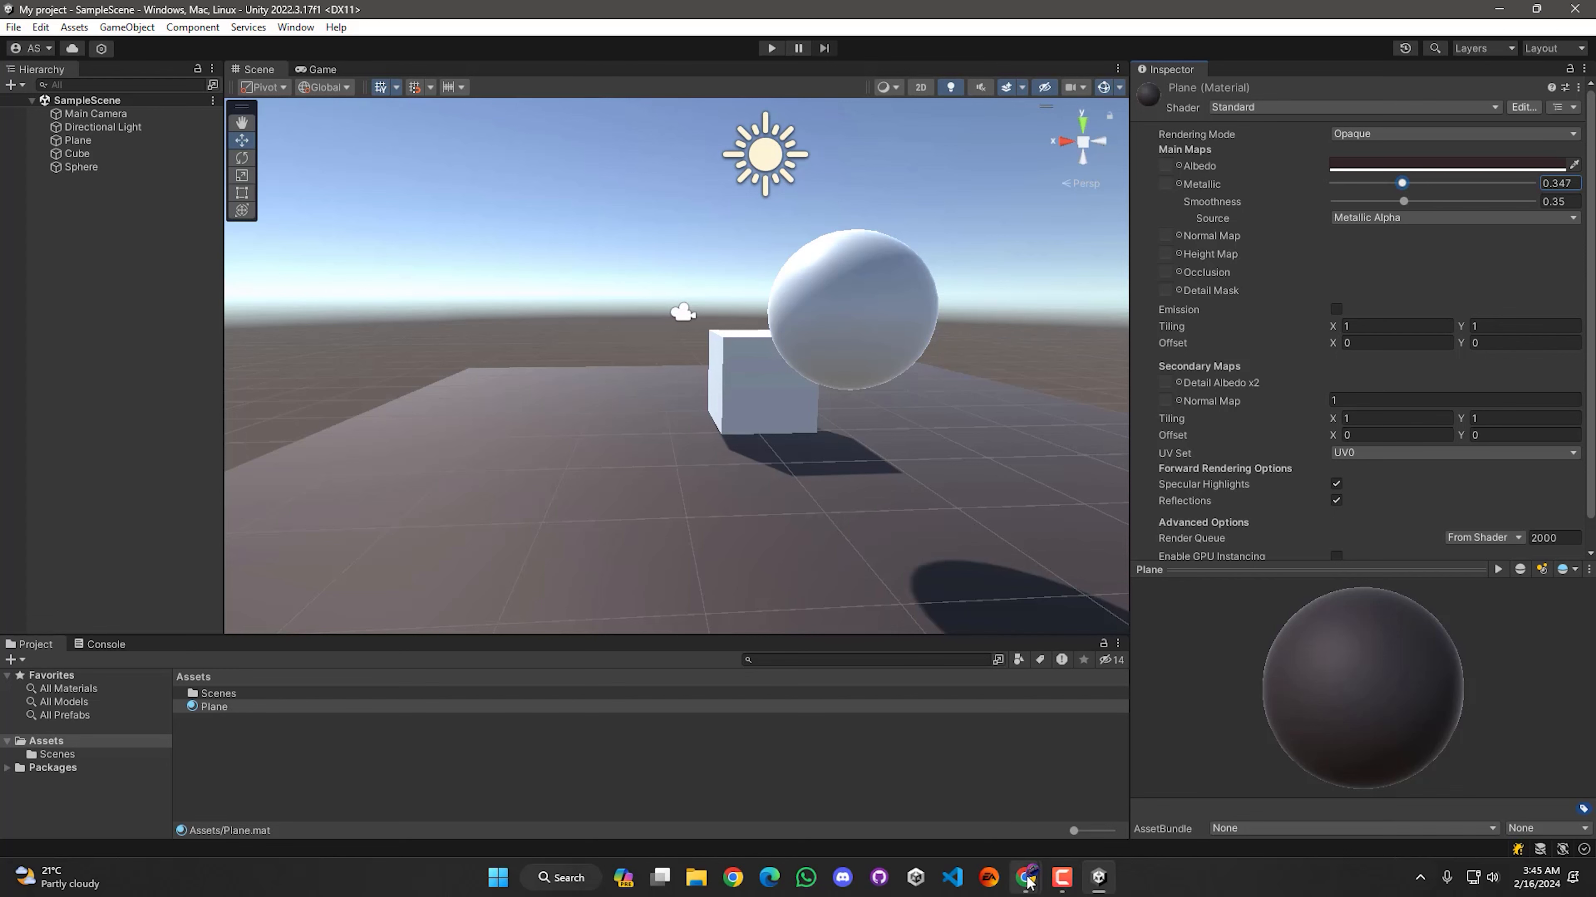
Switch to Chrome and search Google for "floor texture"
mouse_move(1025, 877)
left_click(1131, 811)
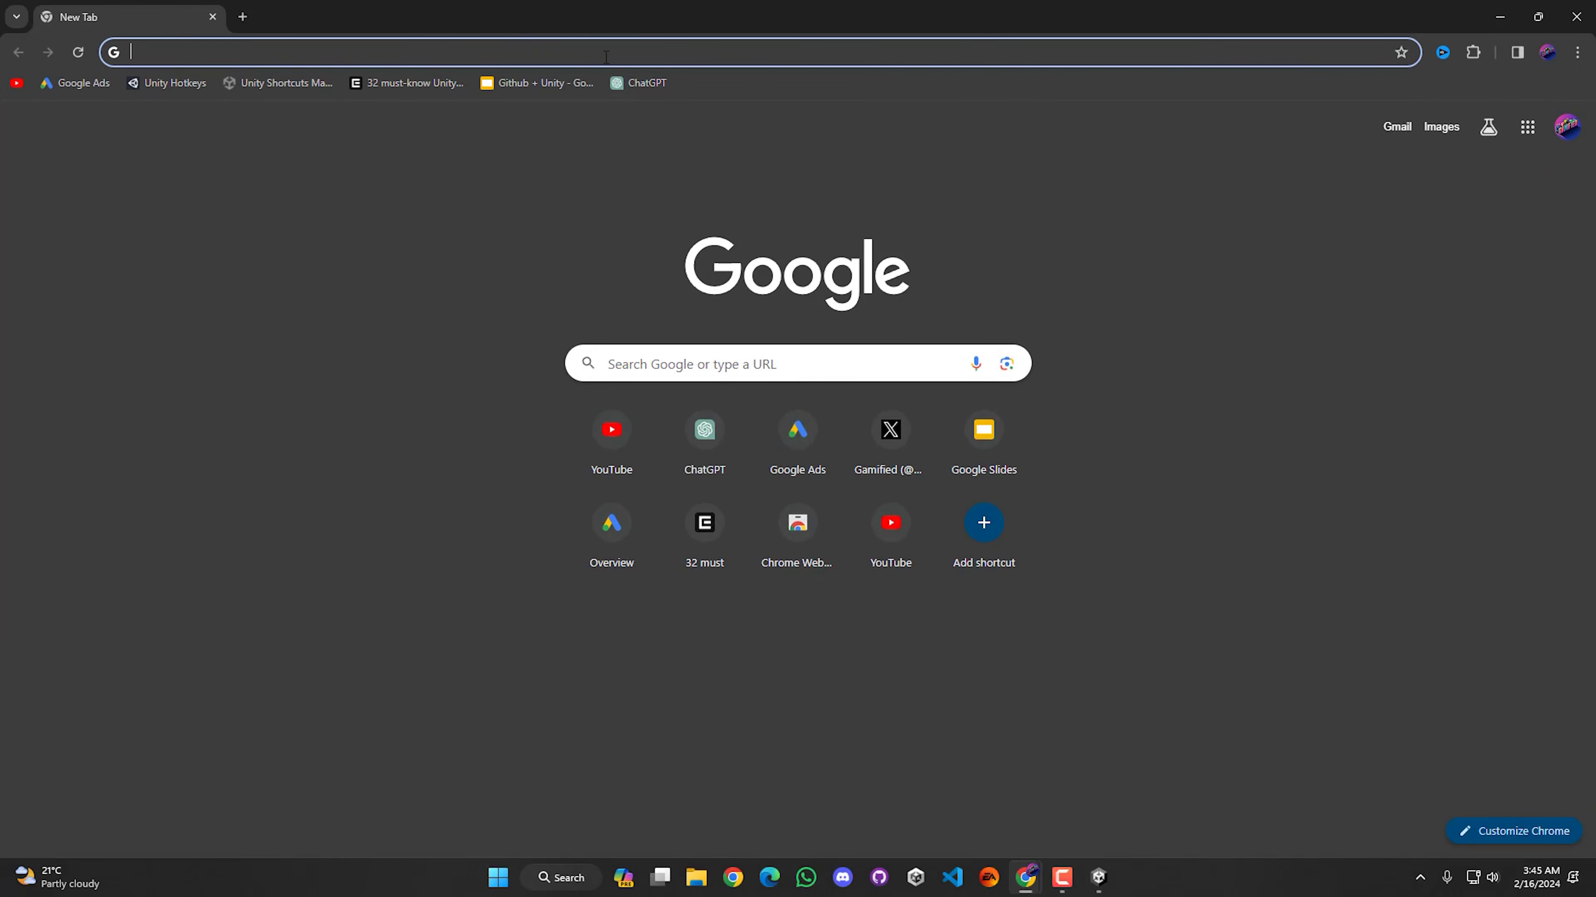
type("f")
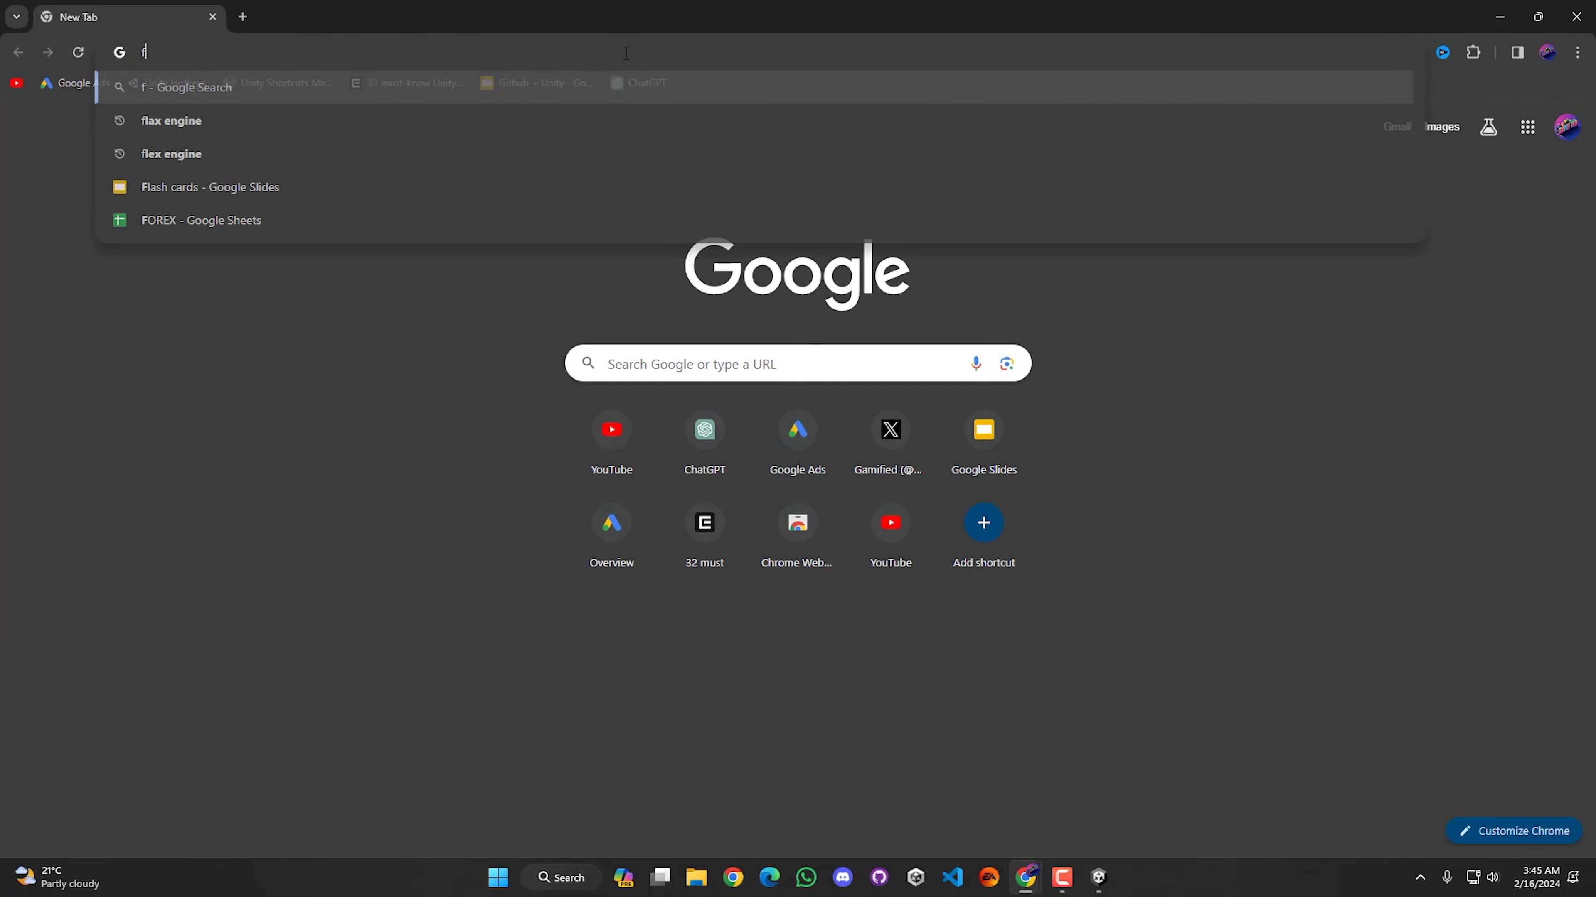
type("loor textur")
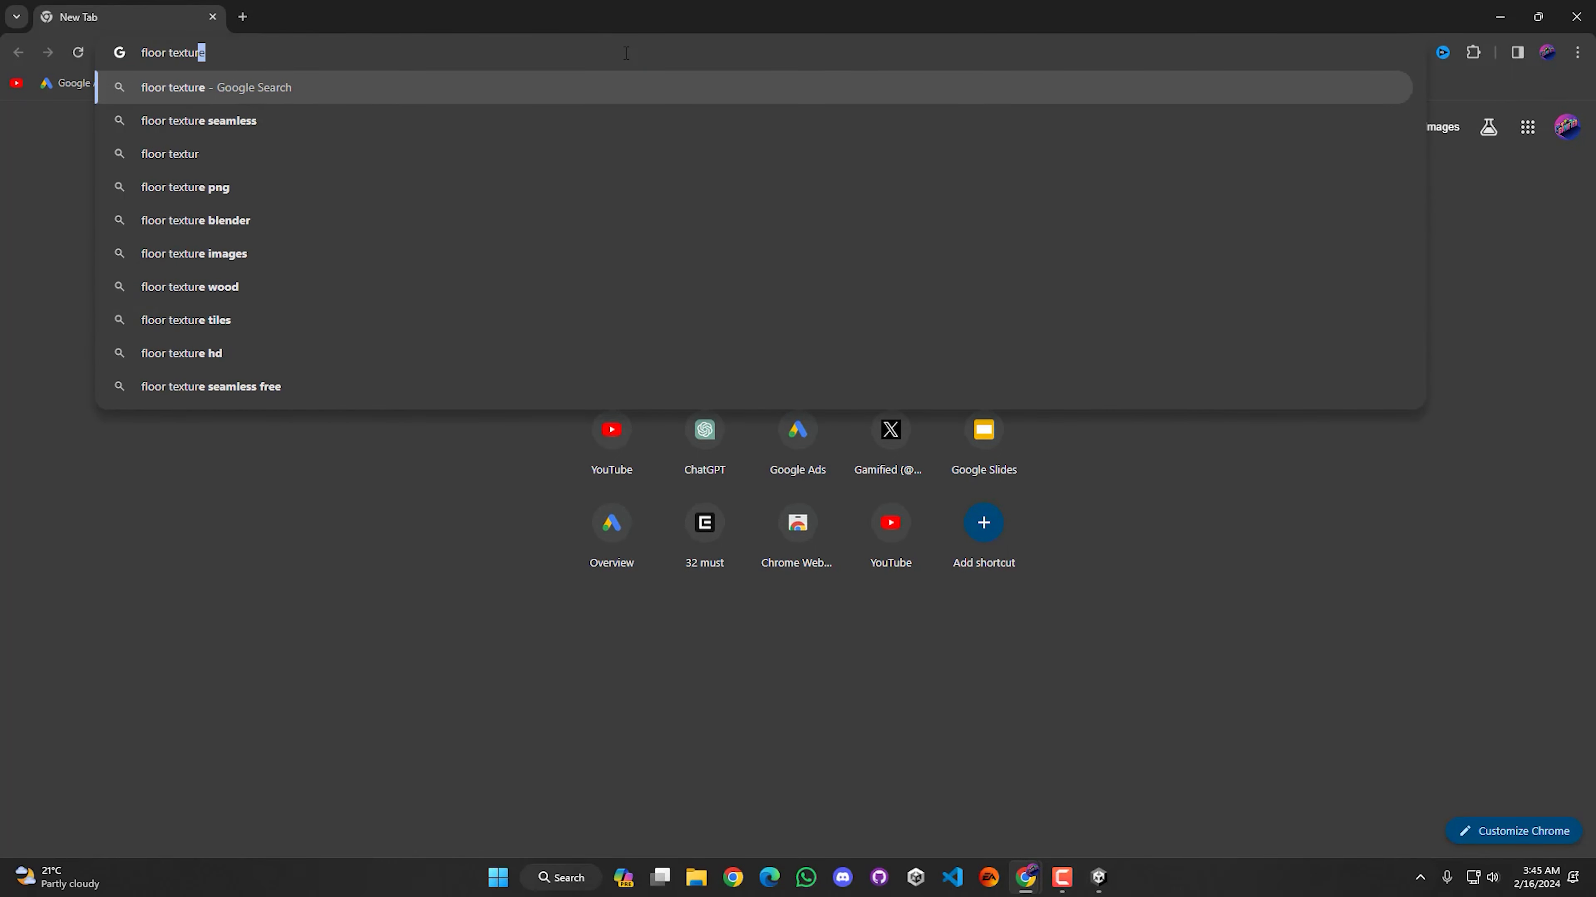
key("Return")
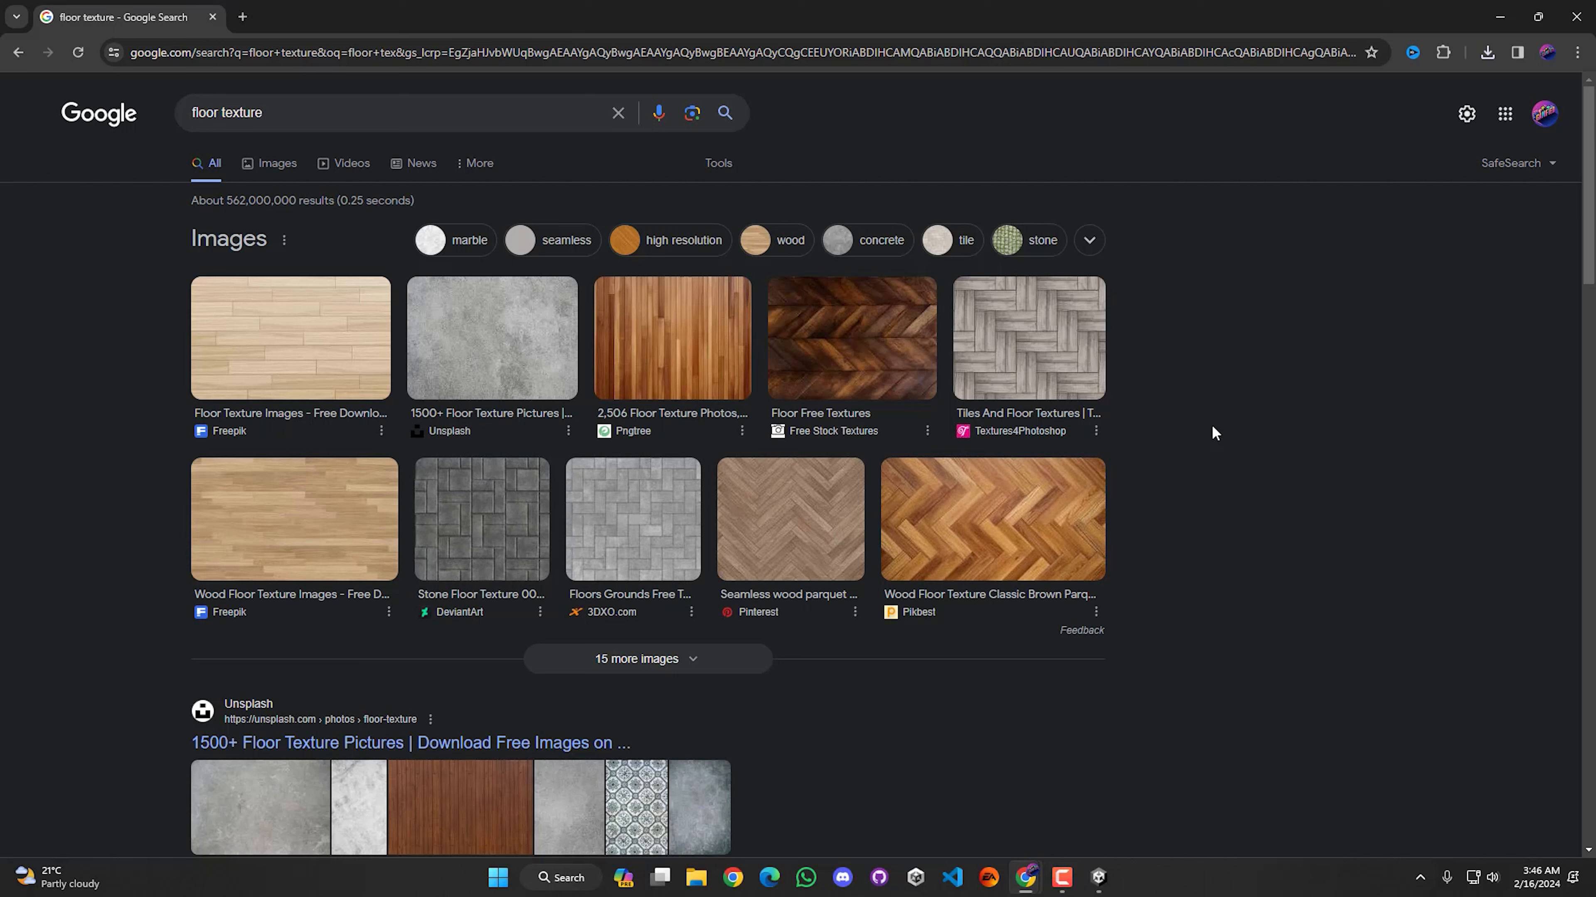
Save the Pngtree image of vertical brown wooden planks to the Desktop as a JPEG
left_click(613, 328)
right_click(1301, 337)
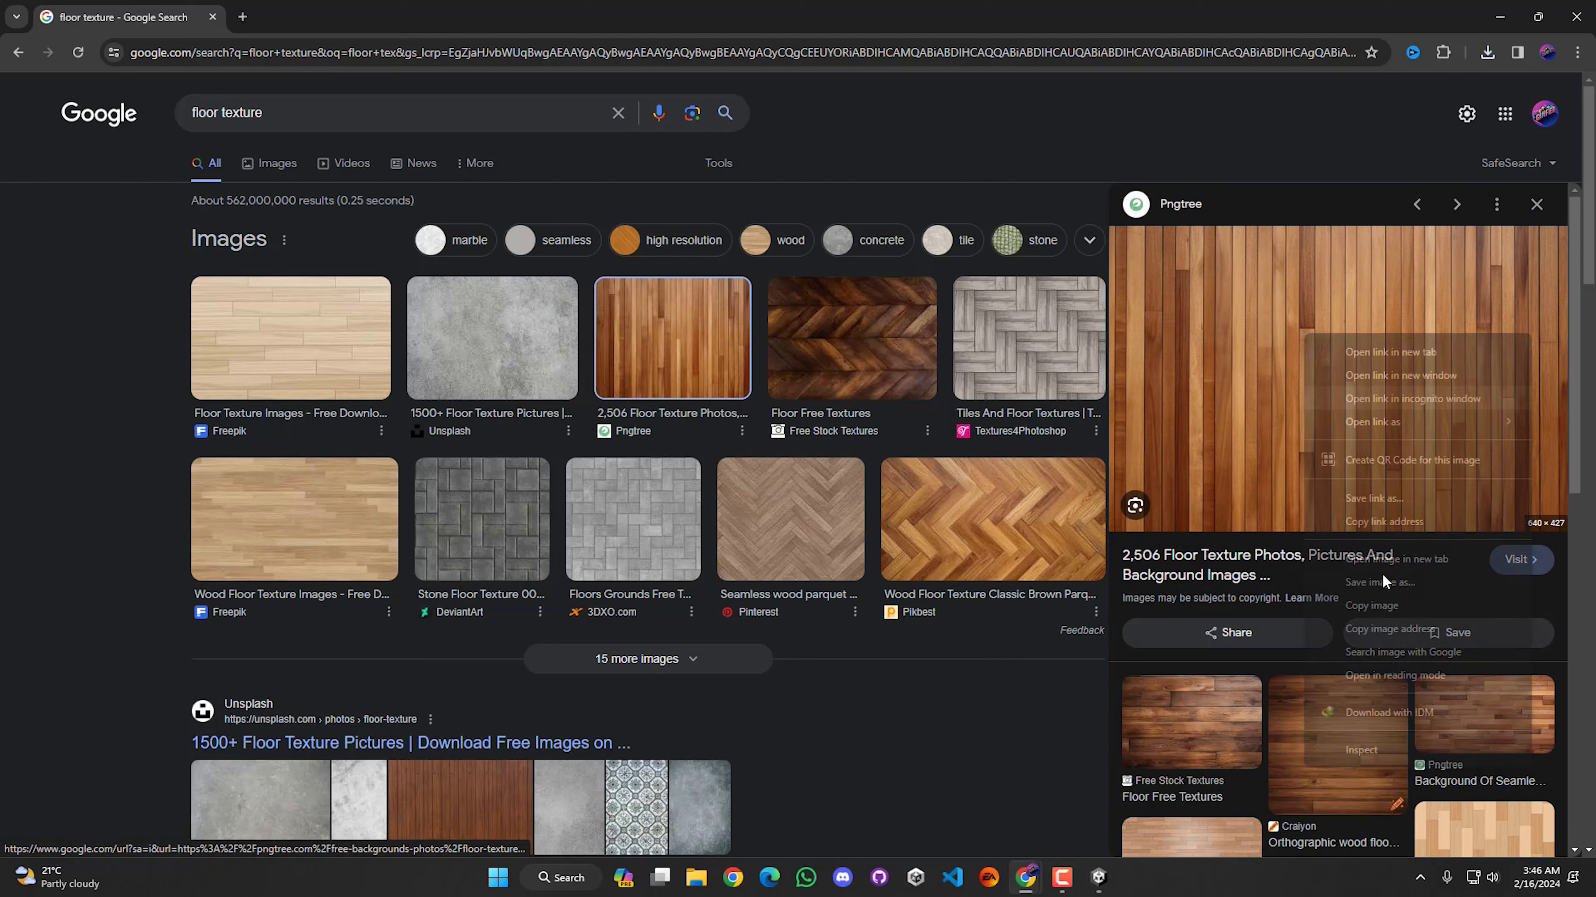
left_click(1403, 607)
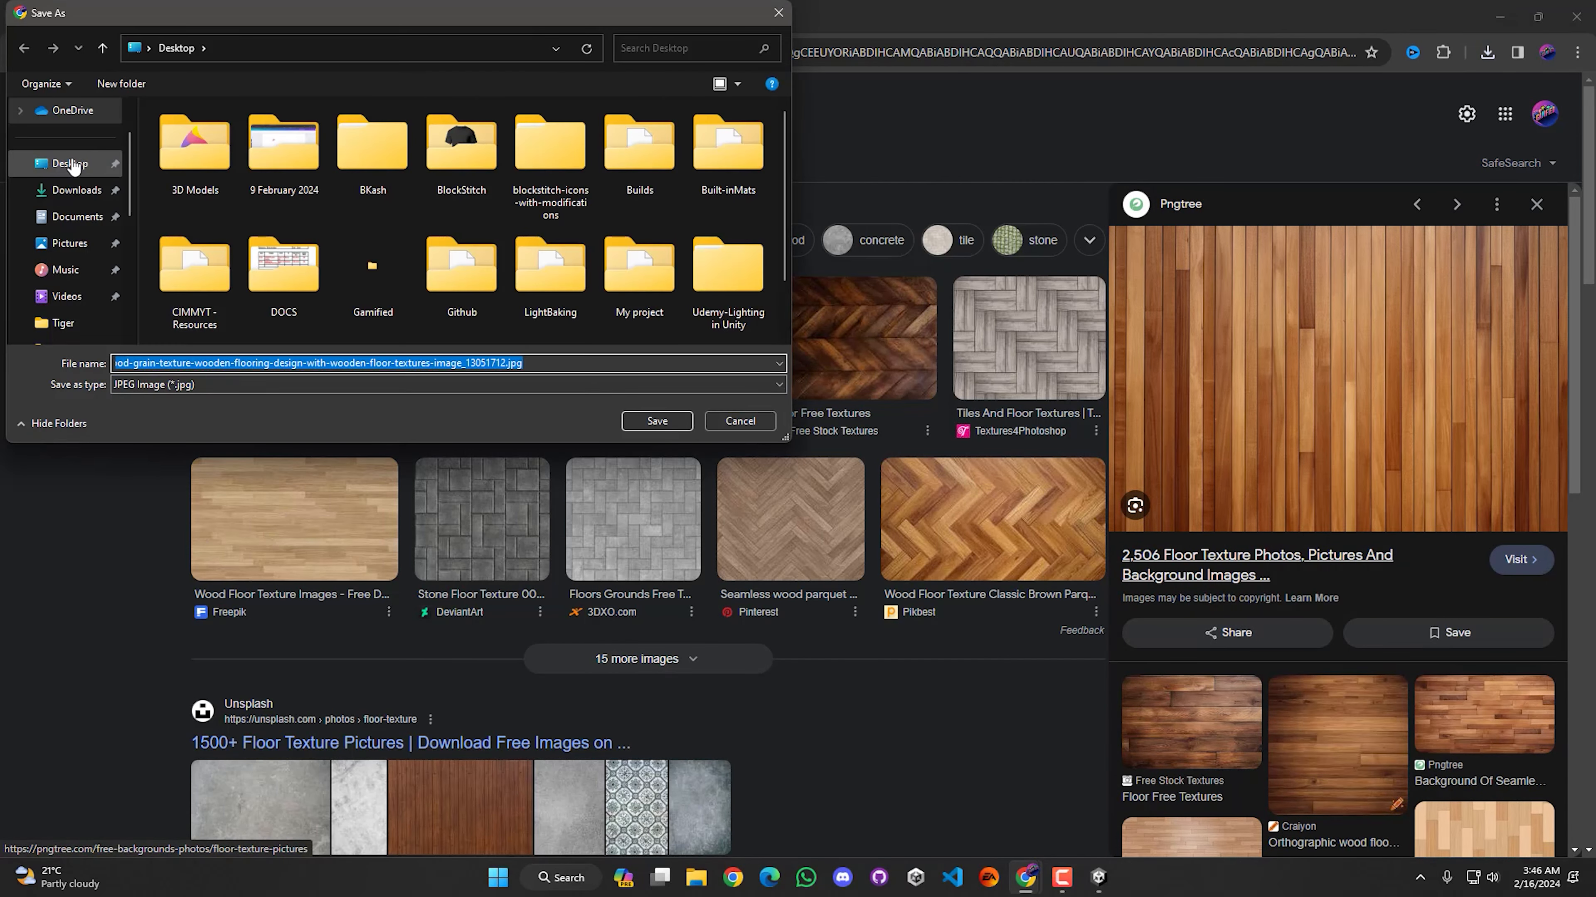
left_click(74, 162)
left_click(656, 421)
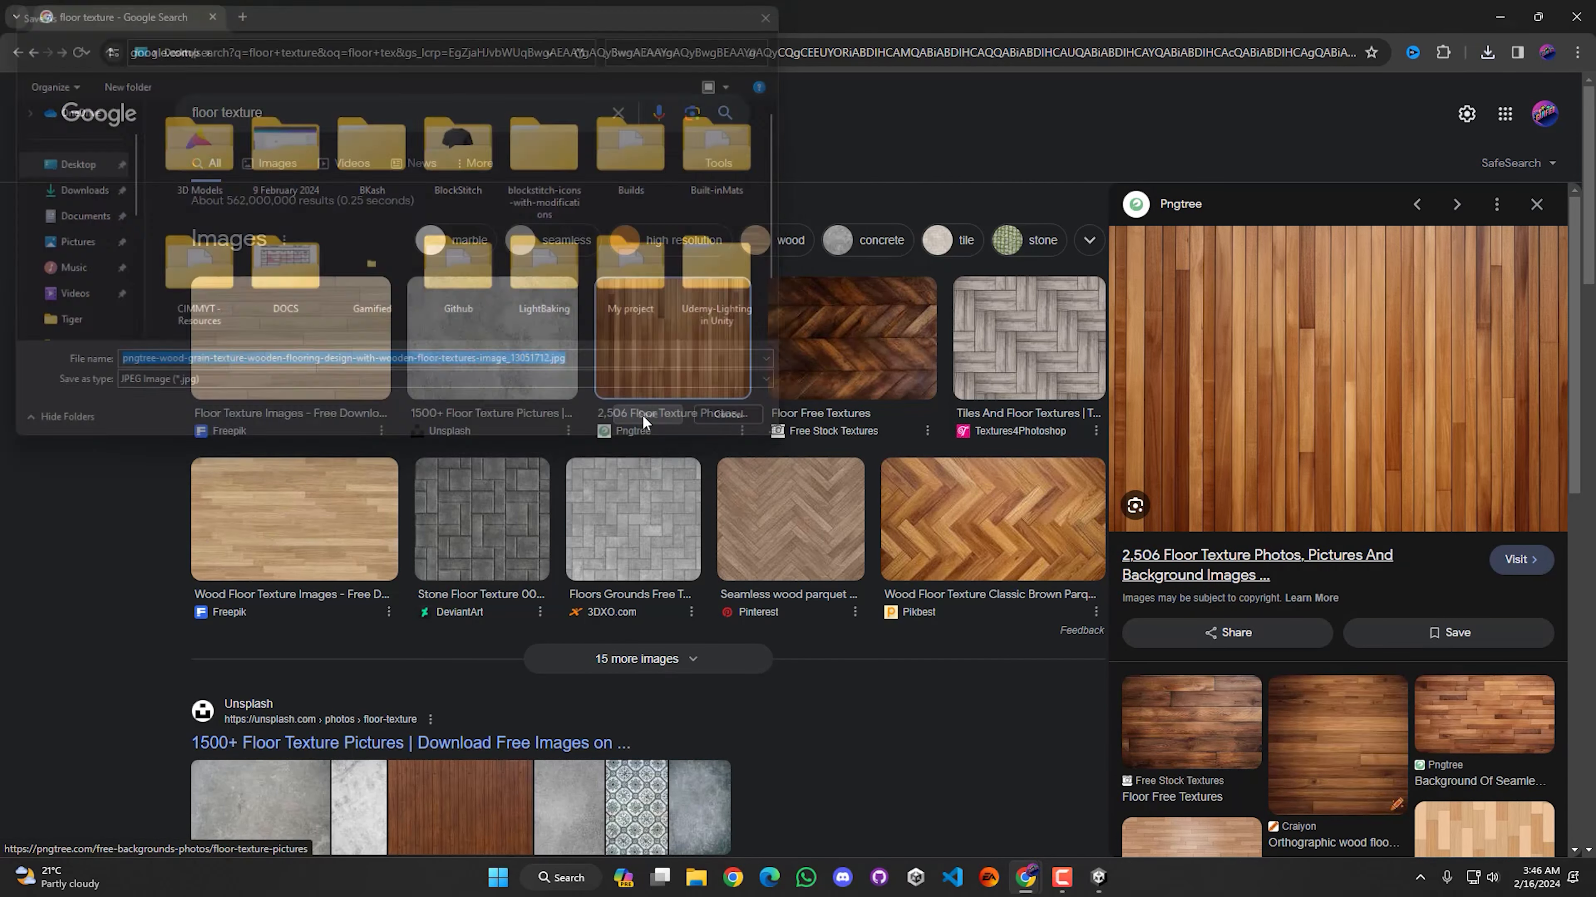
Import the downloaded pngtree wood texture from the desktop into the Unity project's Assets folder
left_click(1592, 876)
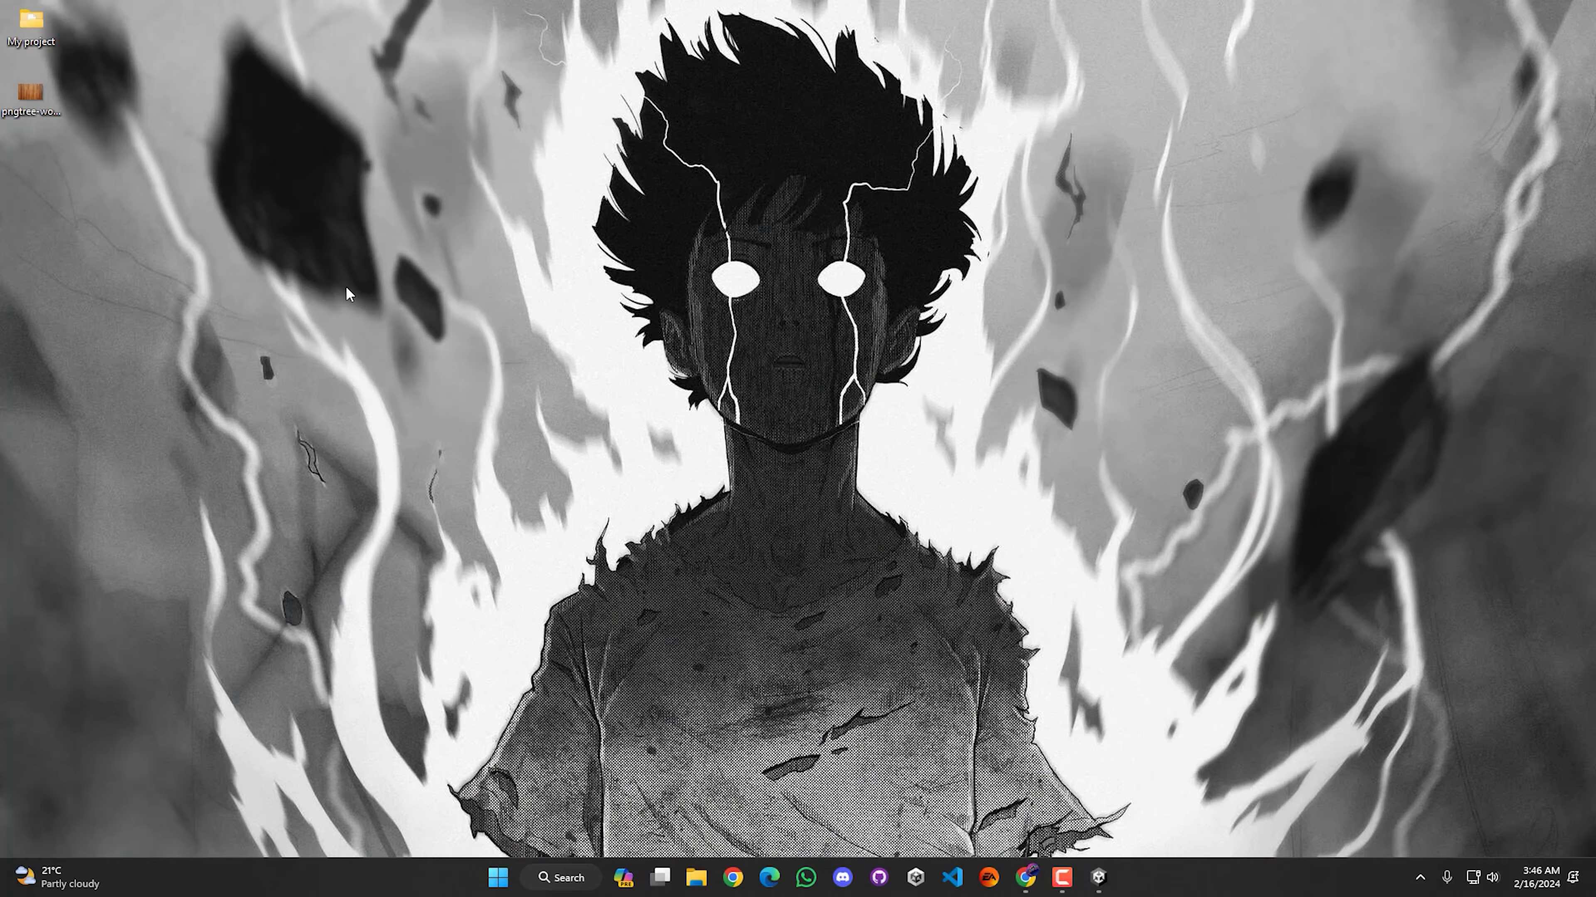
left_click(31, 93)
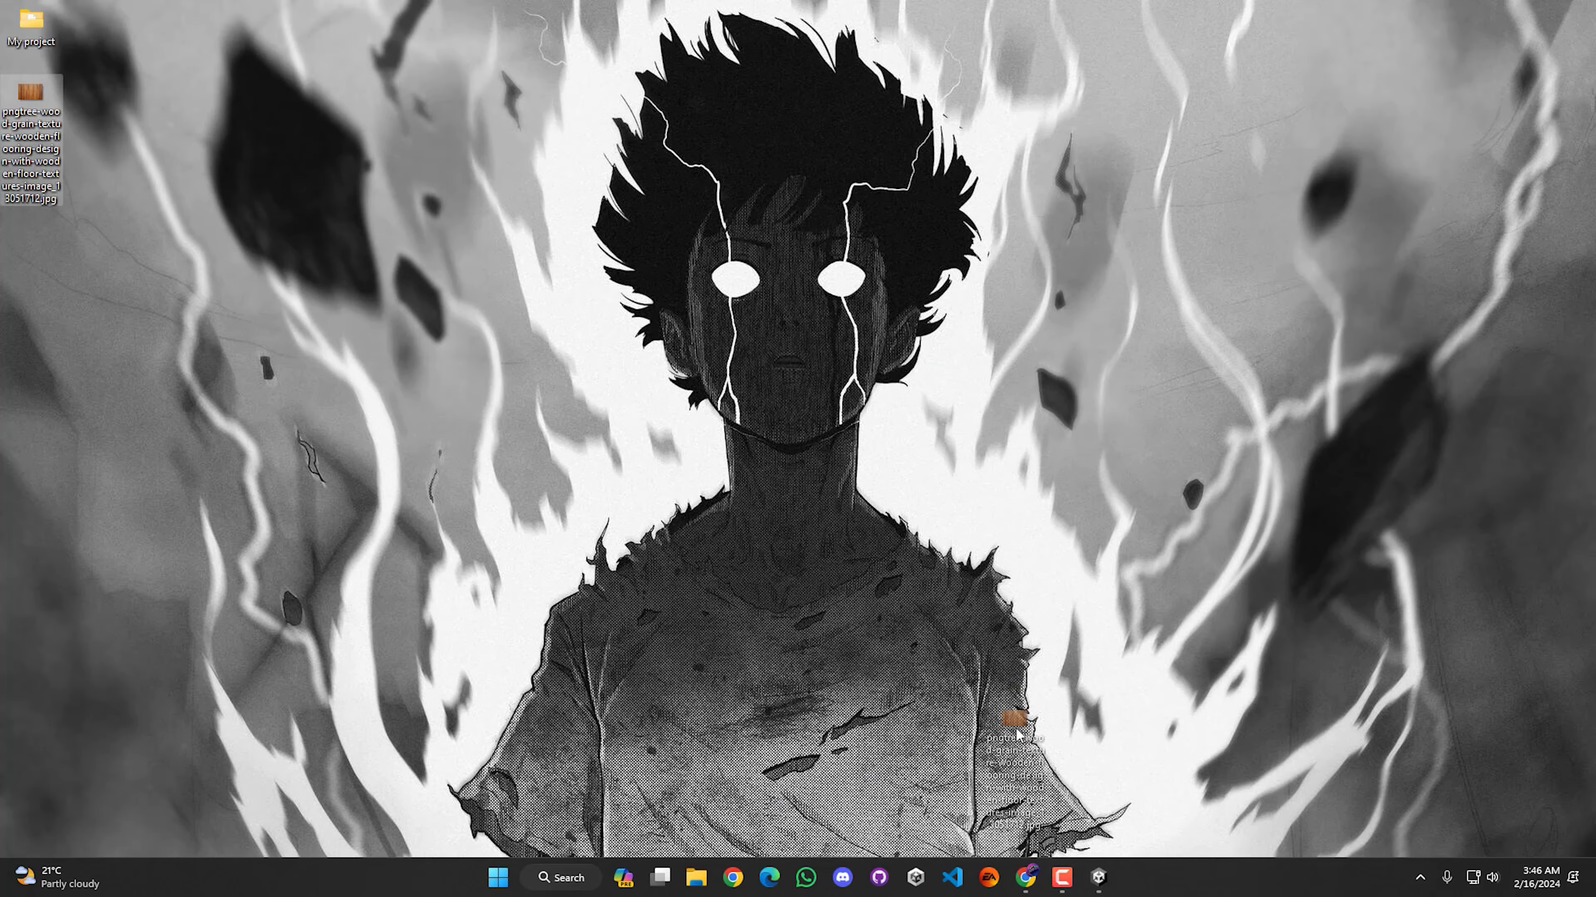
left_click(1109, 886)
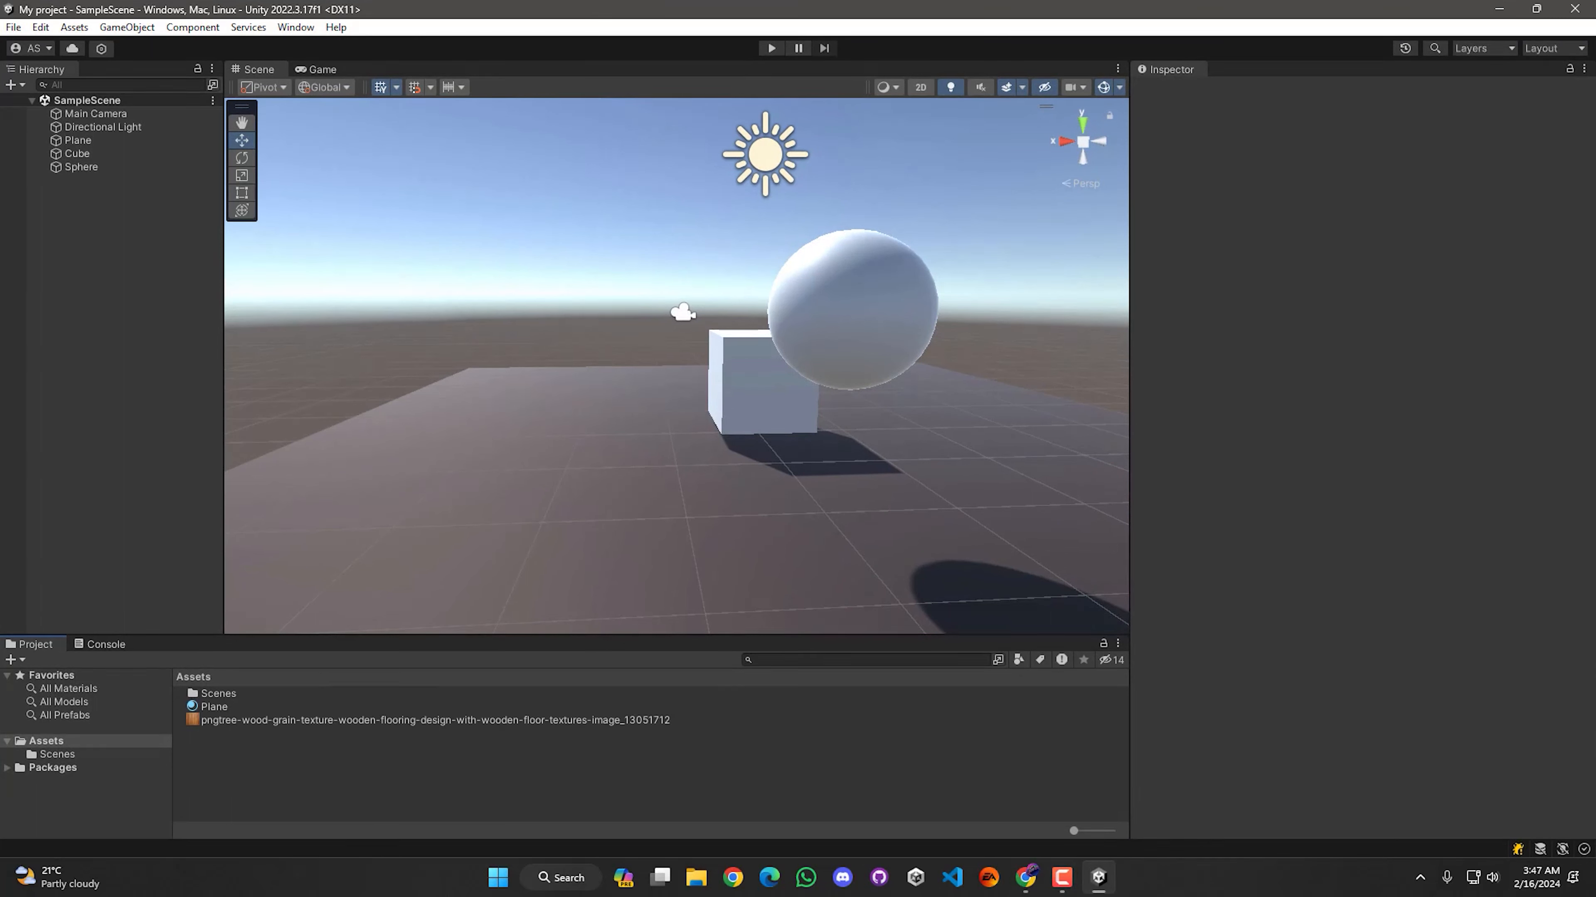
Assign the imported wood texture as the Plane material's albedo map
left_click(224, 708)
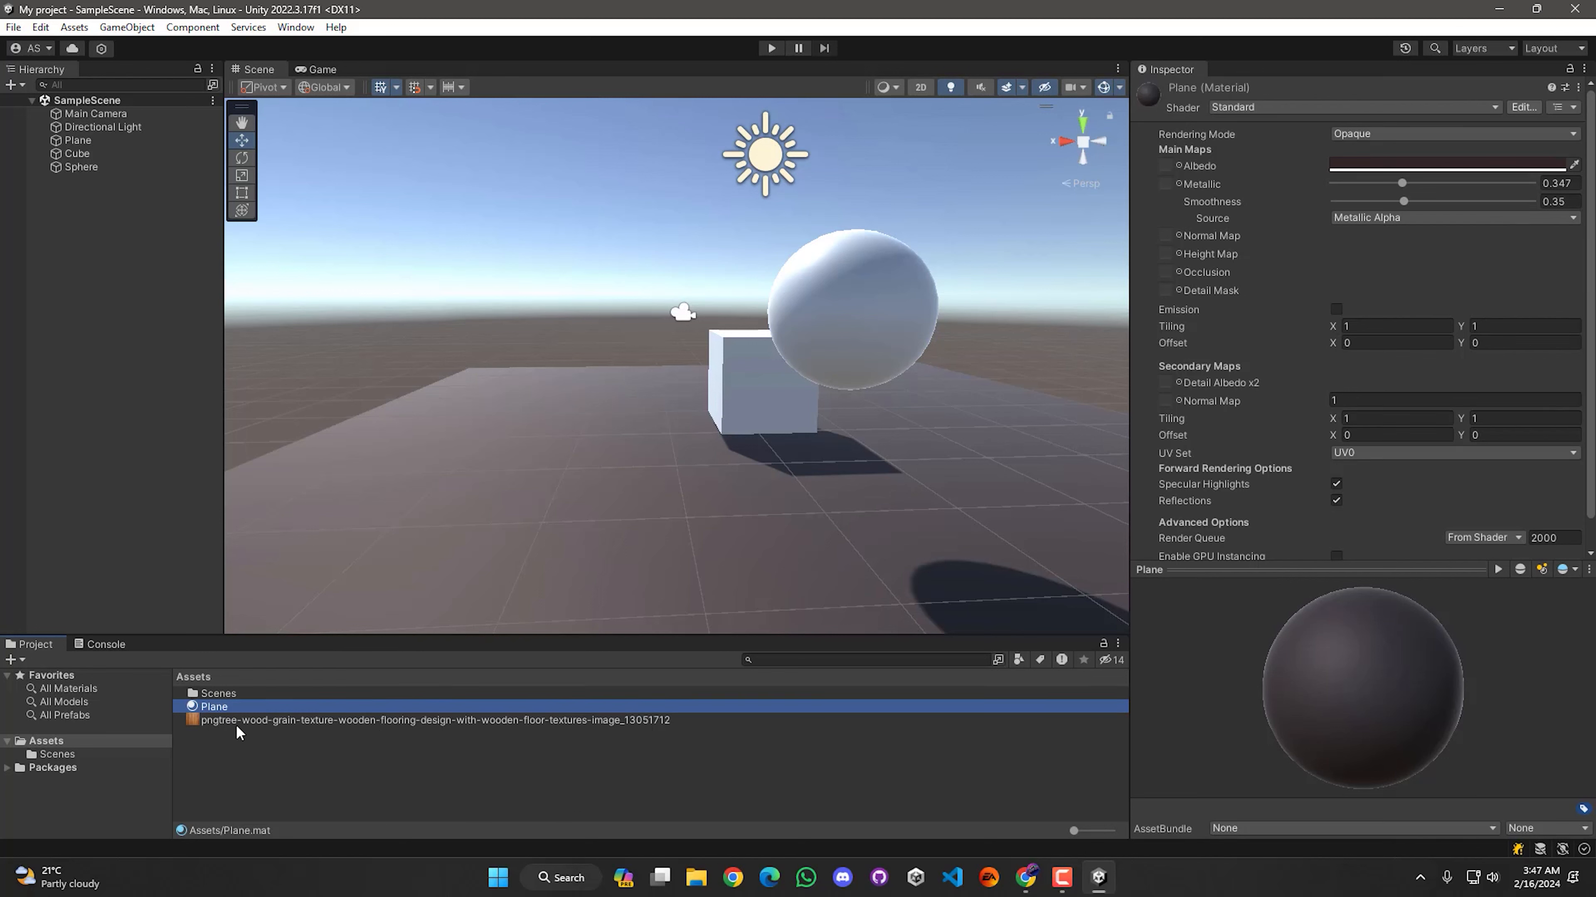
left_click_drag(231, 720, 1167, 173)
right_click_drag(534, 314, 535, 439)
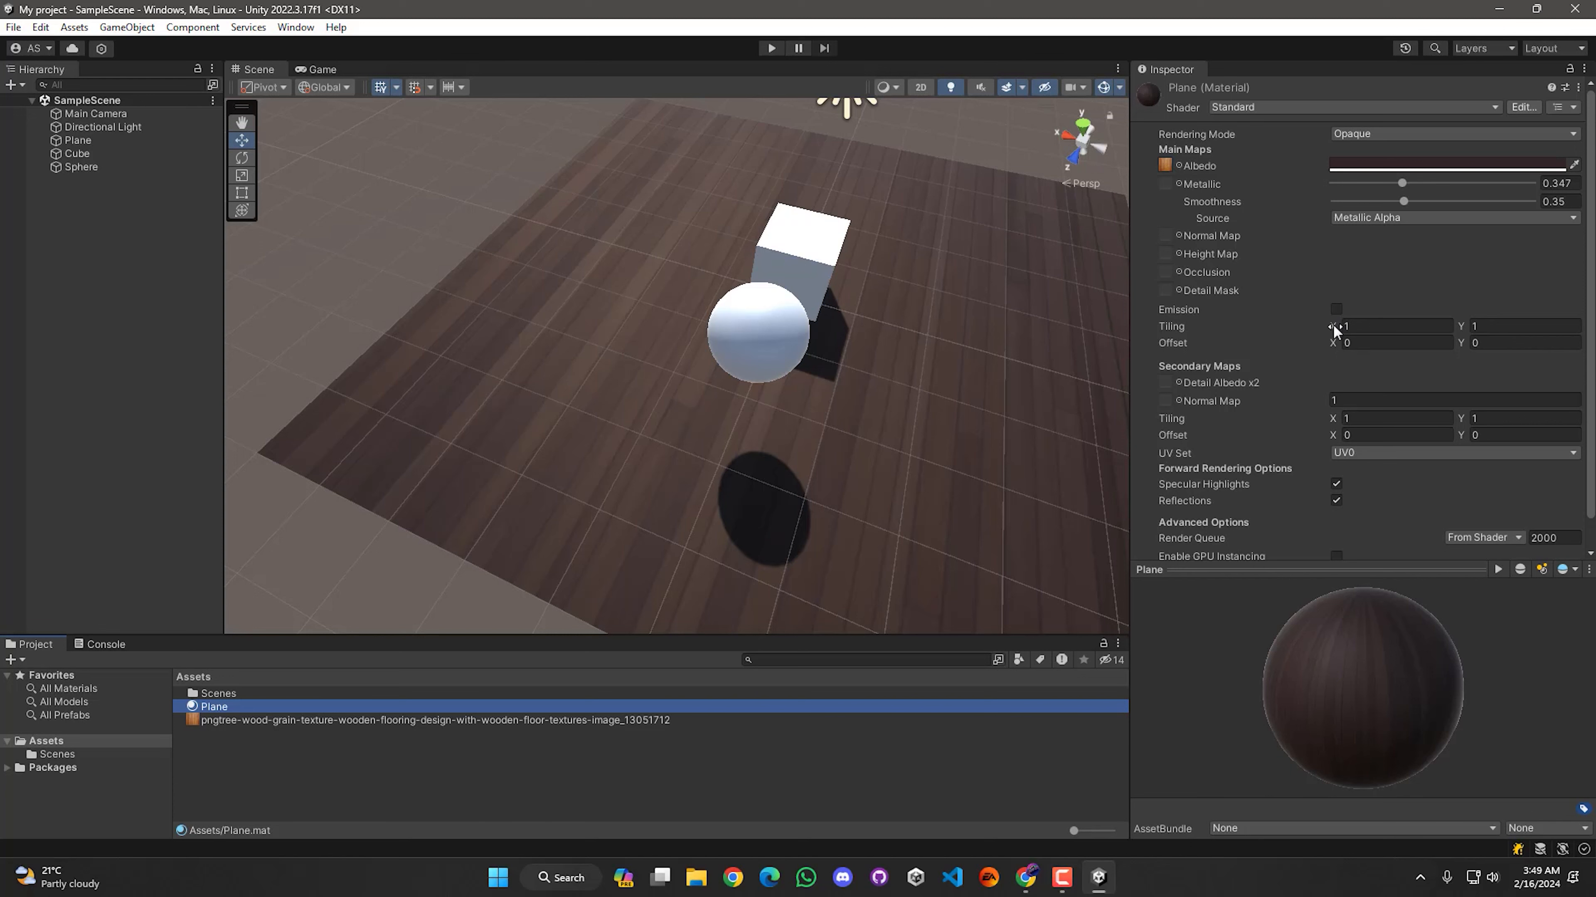
Try X tiling values of 2.5, 6.29 and 0.3 on the Plane material, and reset X tiling to 1
left_click_drag(1333, 328, 1380, 325)
key("BackSpace")
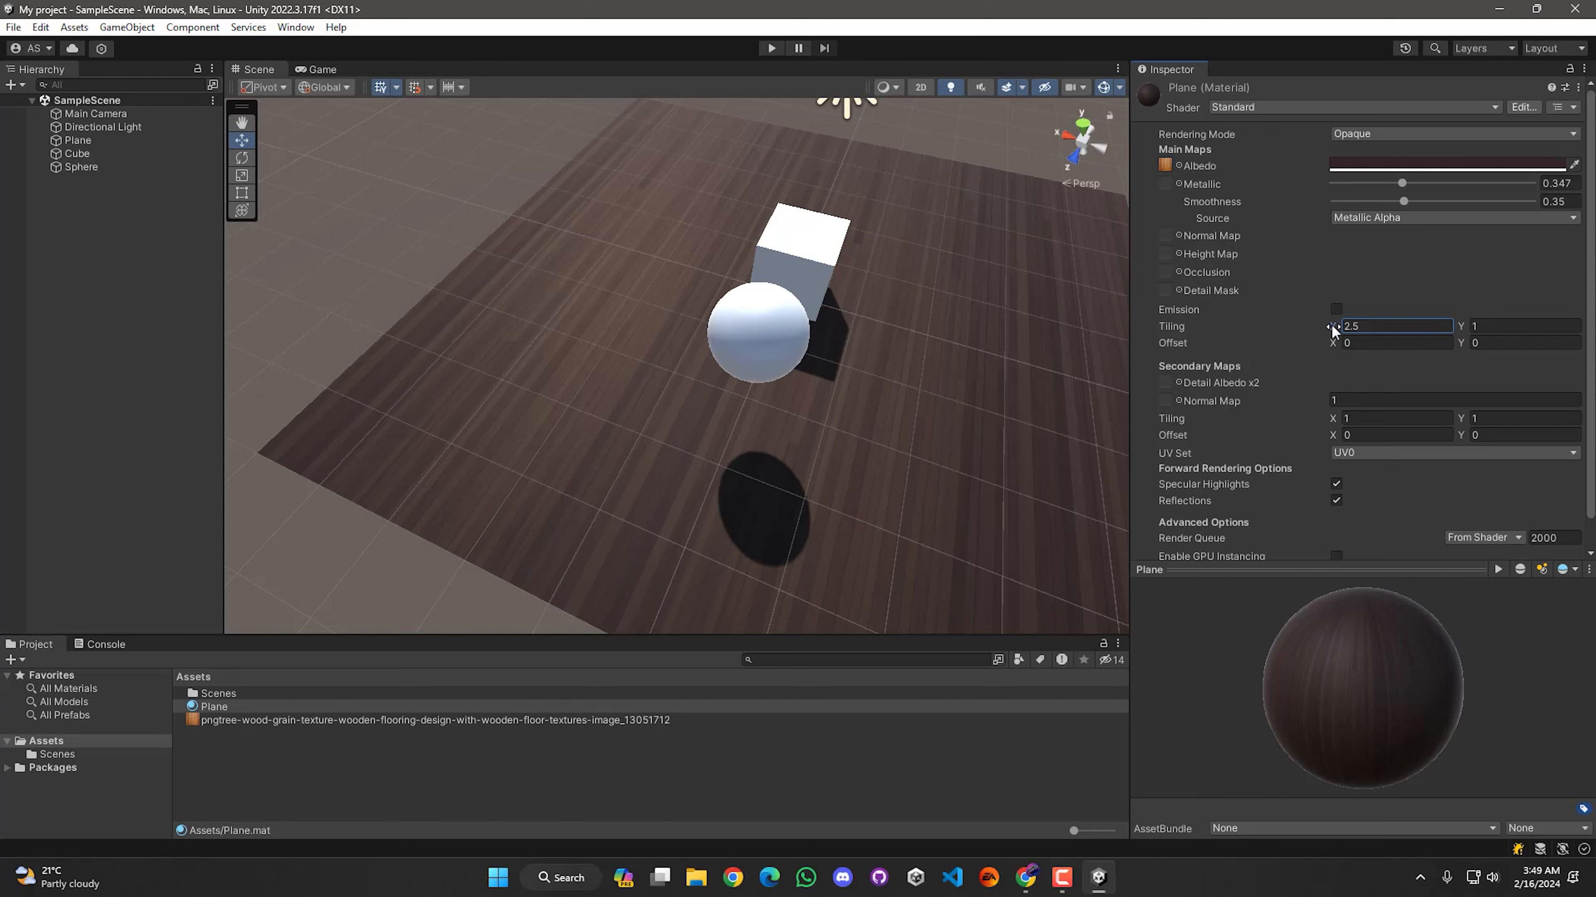
left_click_drag(1333, 330, 1435, 340)
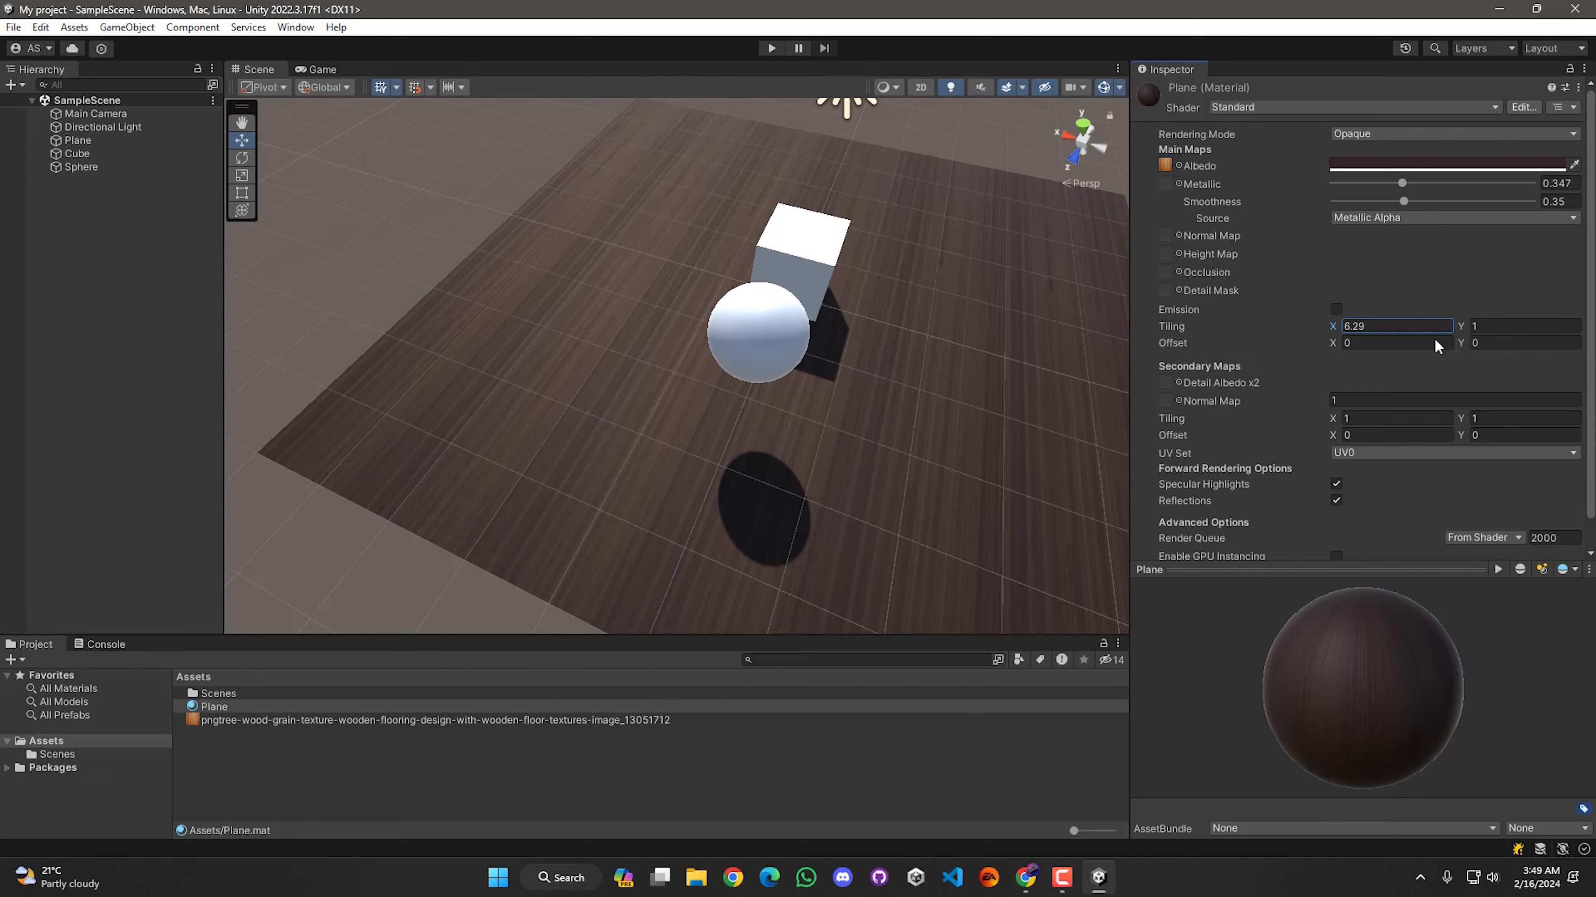
left_click_drag(1434, 338, 1269, 345)
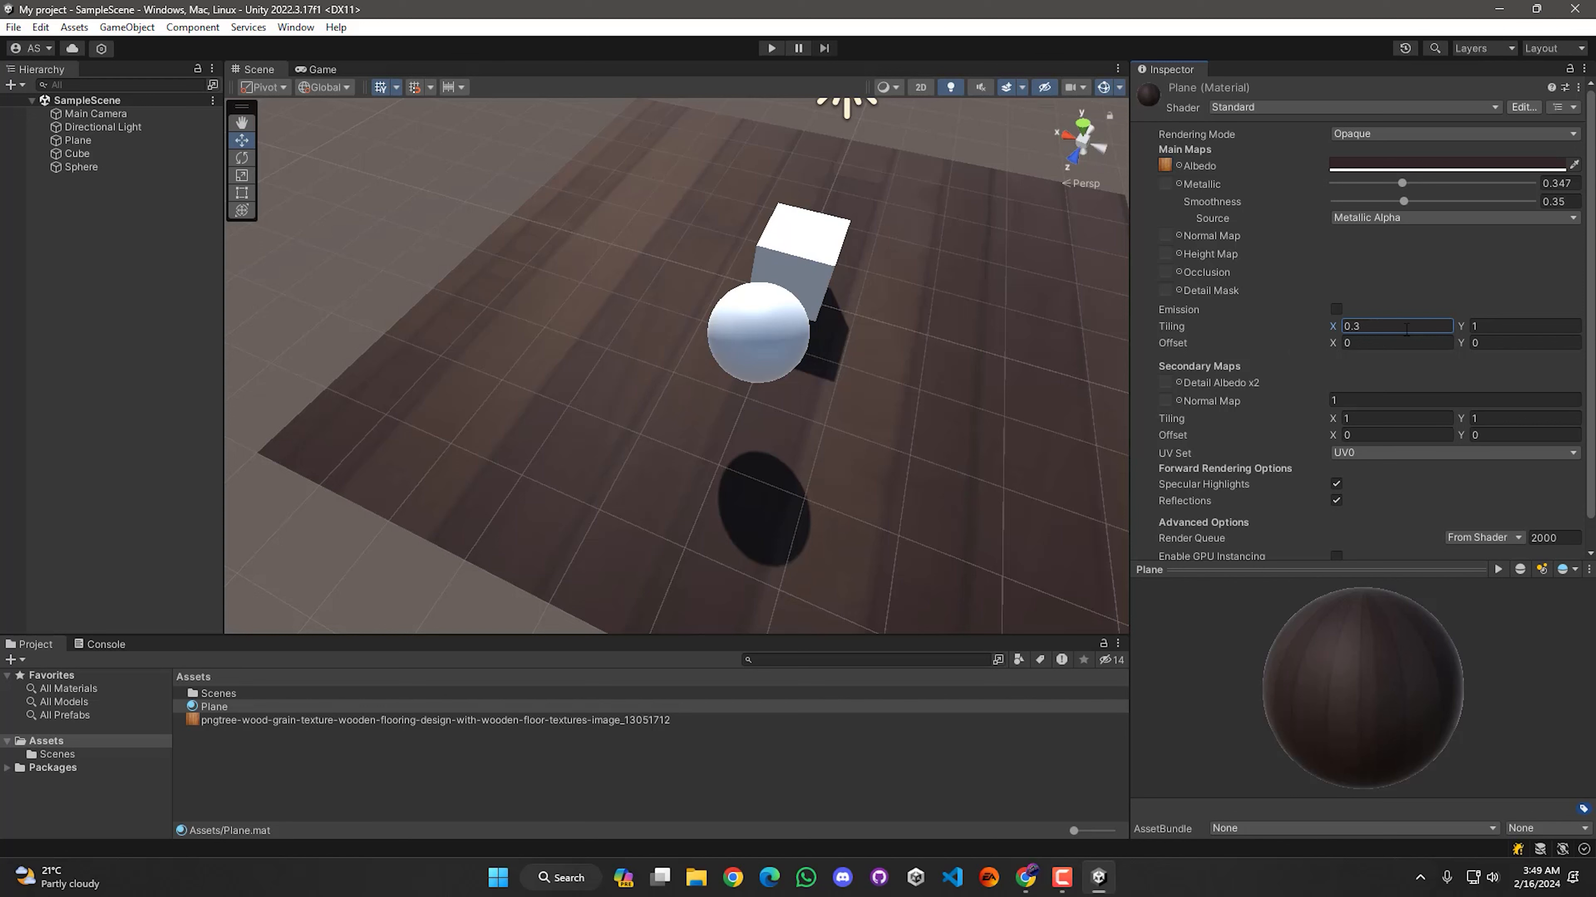
left_click(1406, 328)
type("1")
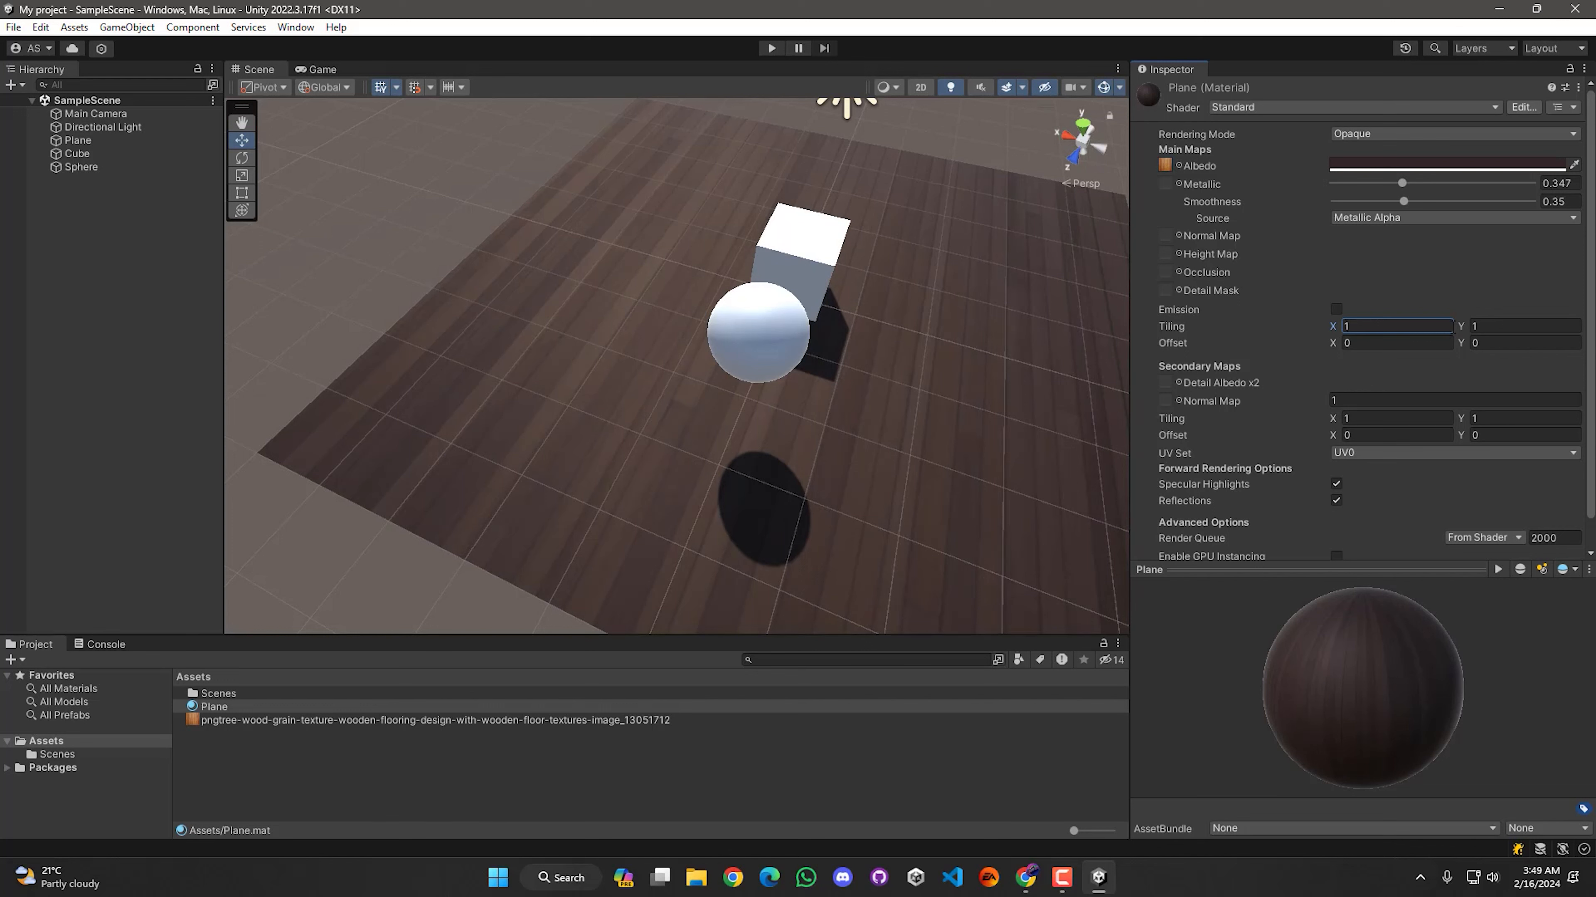
Change the Plane material's main Y tiling to about -11.09
left_click(1462, 328)
left_click_drag(1461, 329, 1257, 372)
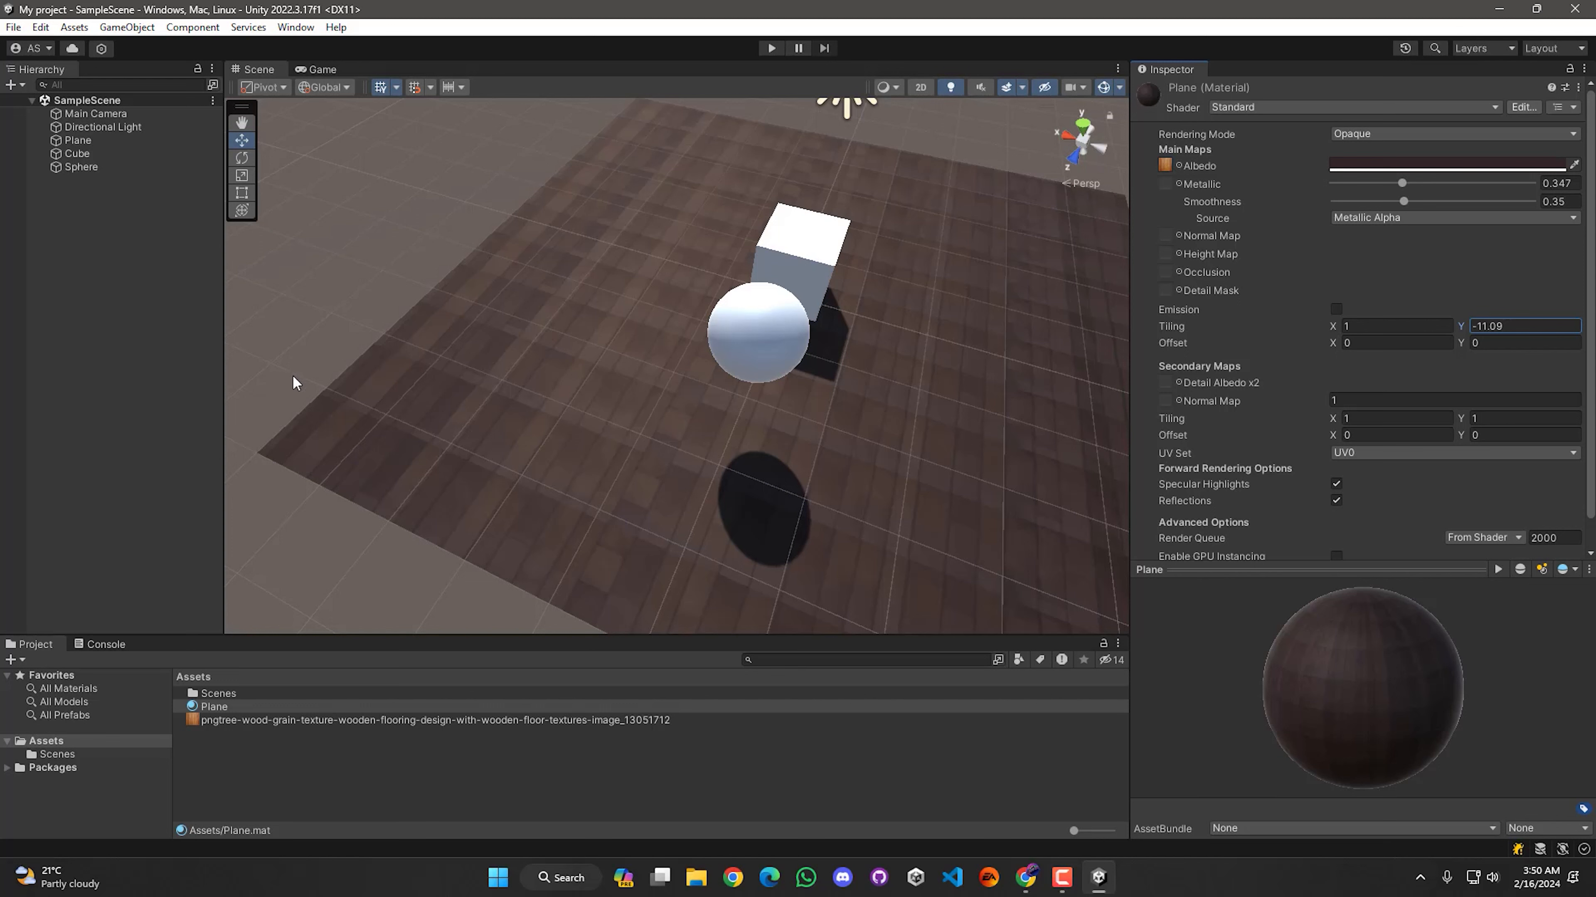
Create a new material in the Assets folder and name it GlassMat
left_click(108, 365)
right_click_drag(439, 383, 798, 139)
key("s")
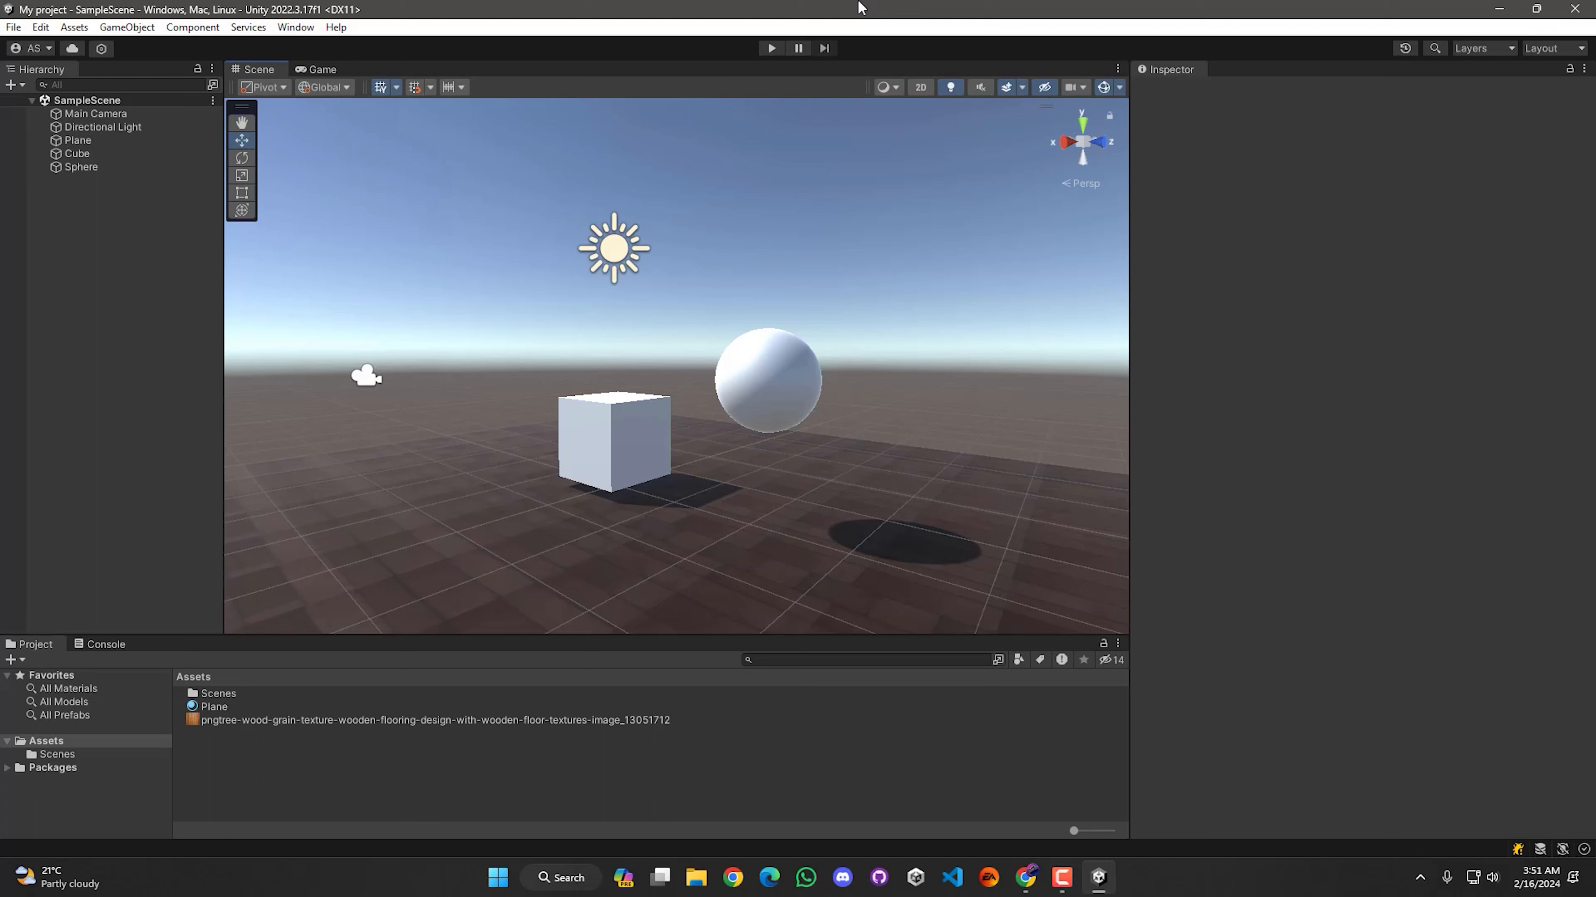
right_click(237, 760)
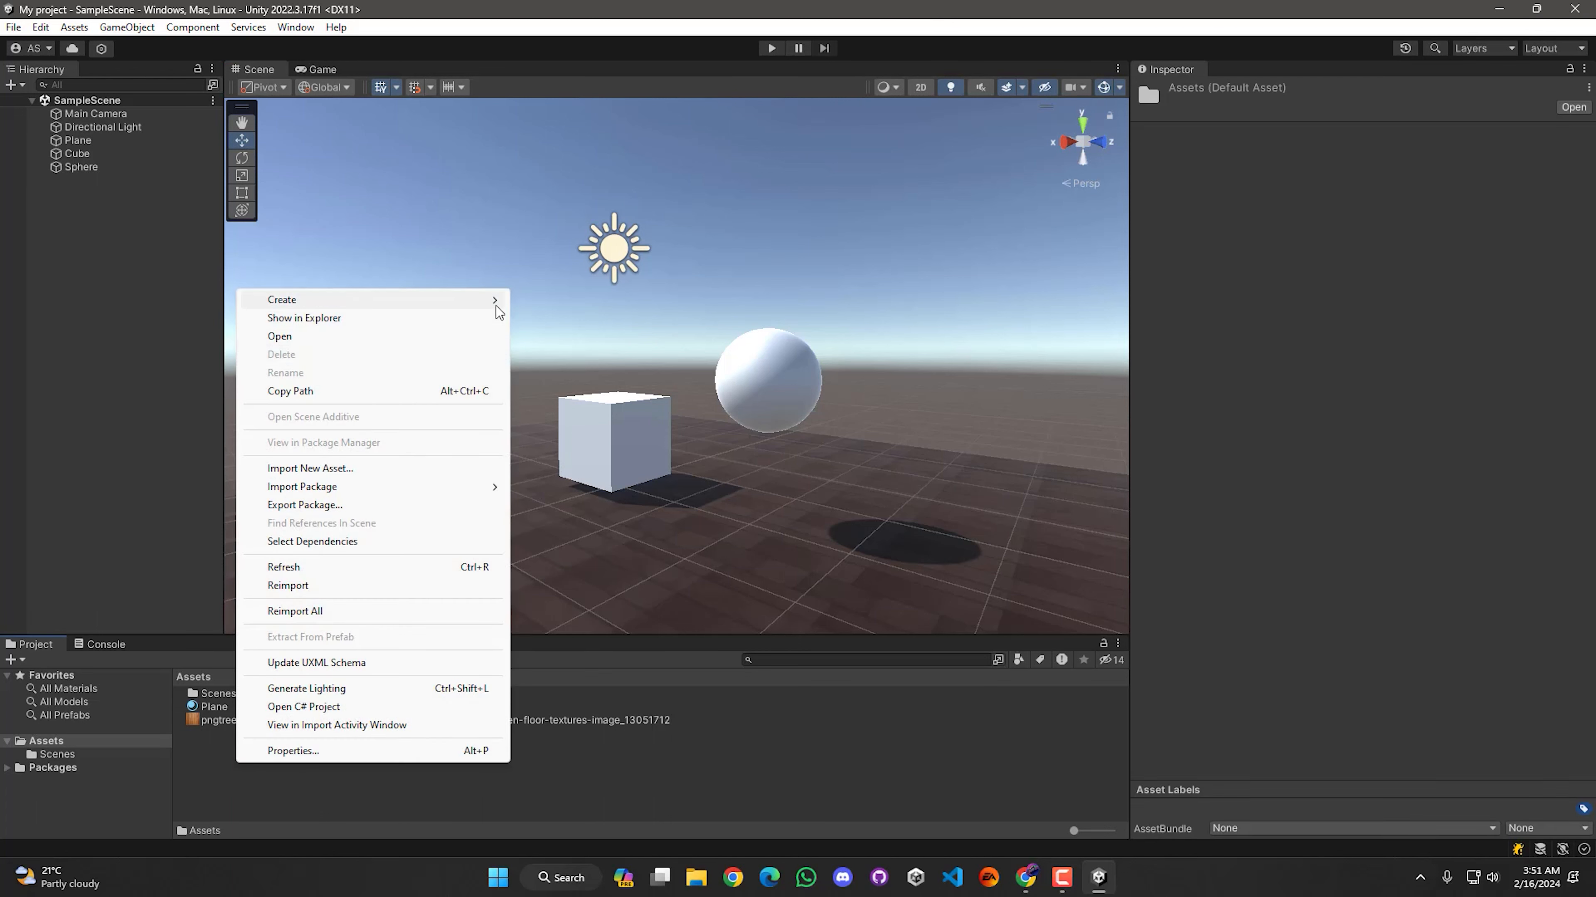
mouse_move(494, 302)
left_click(555, 475)
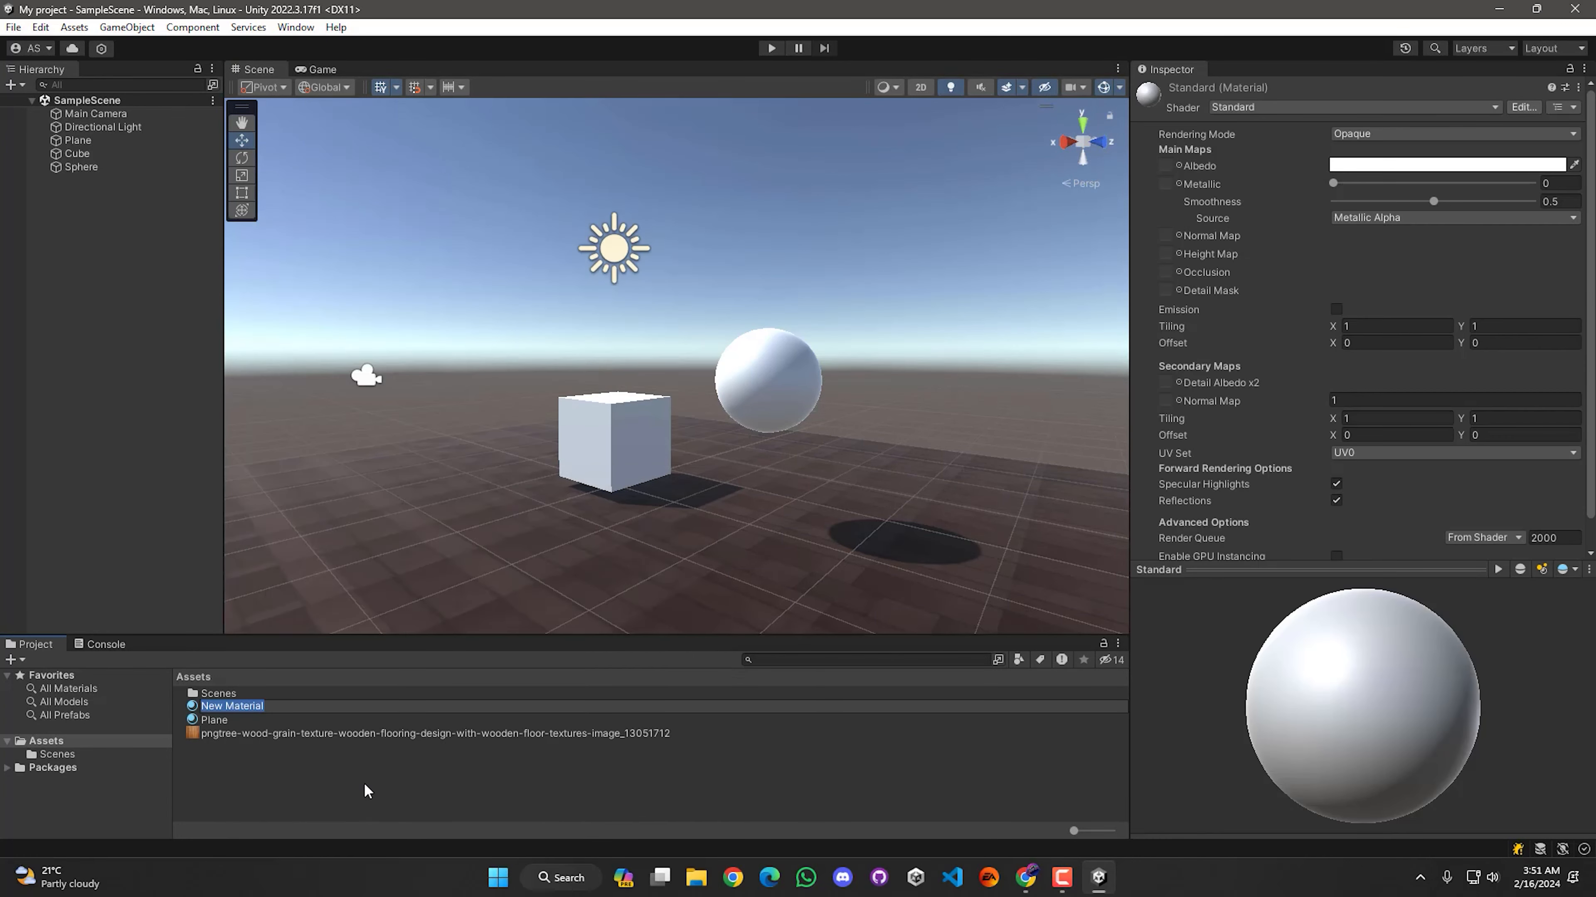
type("GlassMat")
key("Return")
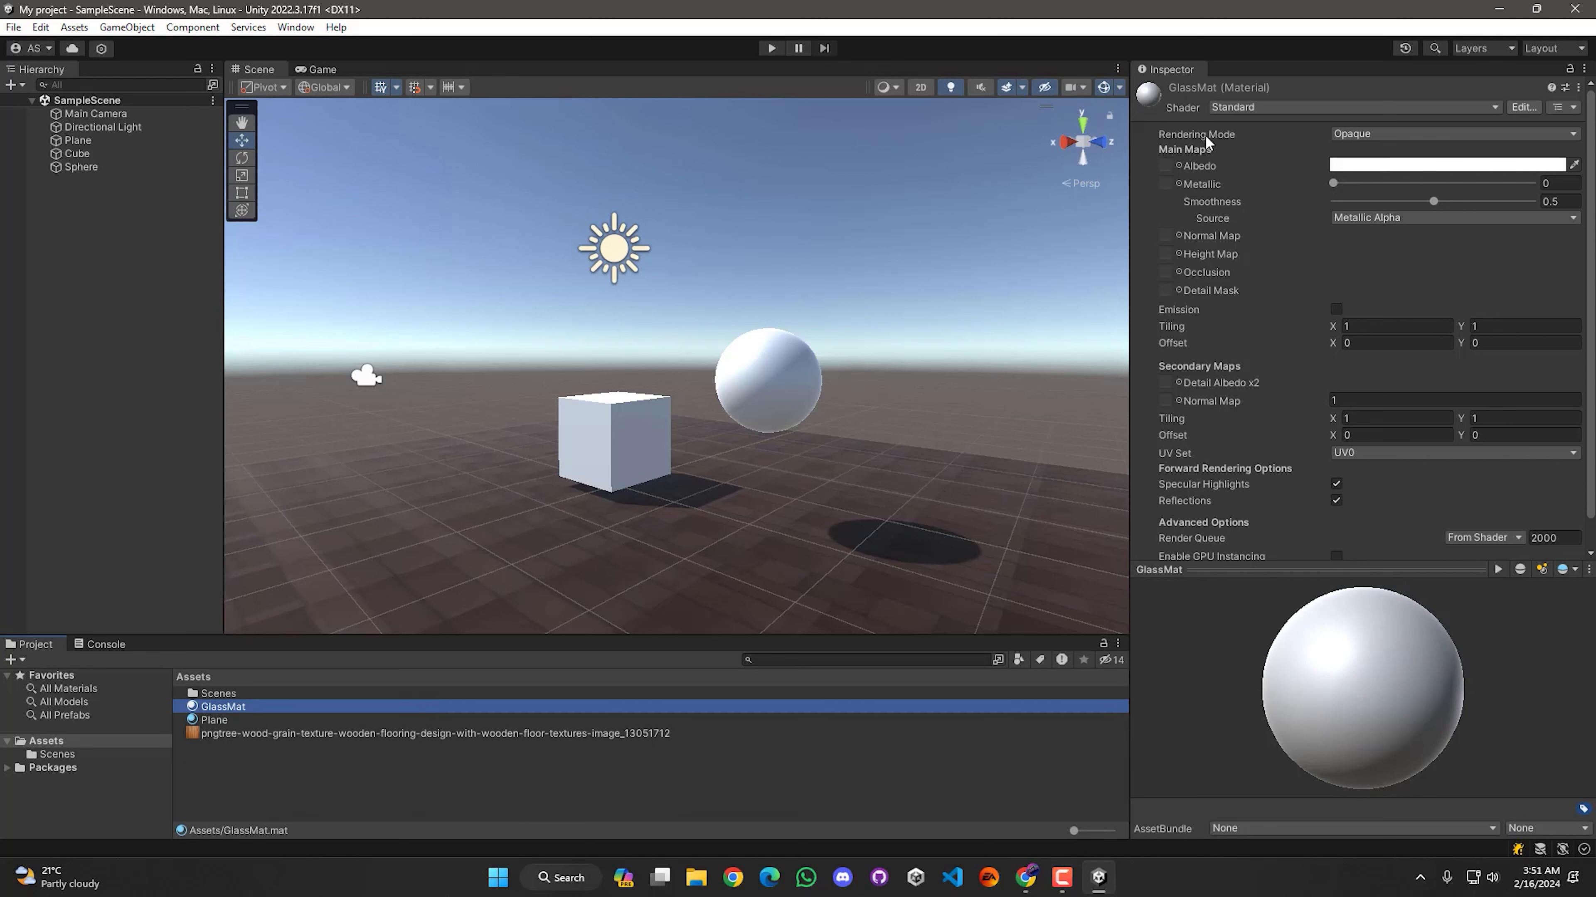
Set GlassMat's rendering mode to Transparent and its albedo alpha to 0.25
left_click(1368, 131)
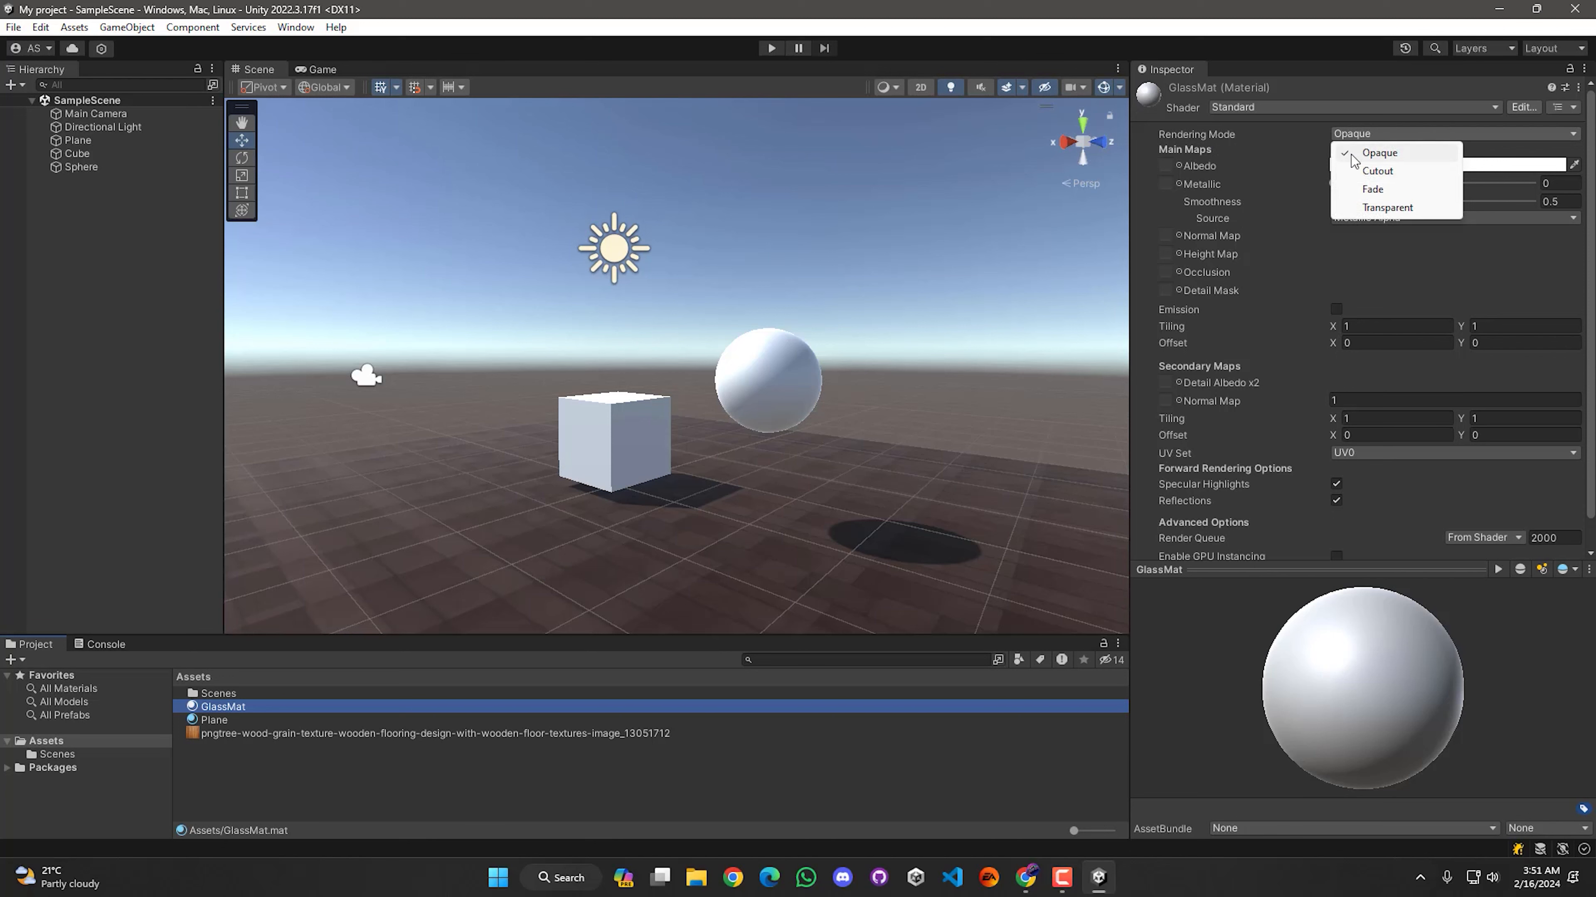
left_click(1387, 208)
left_click(1414, 165)
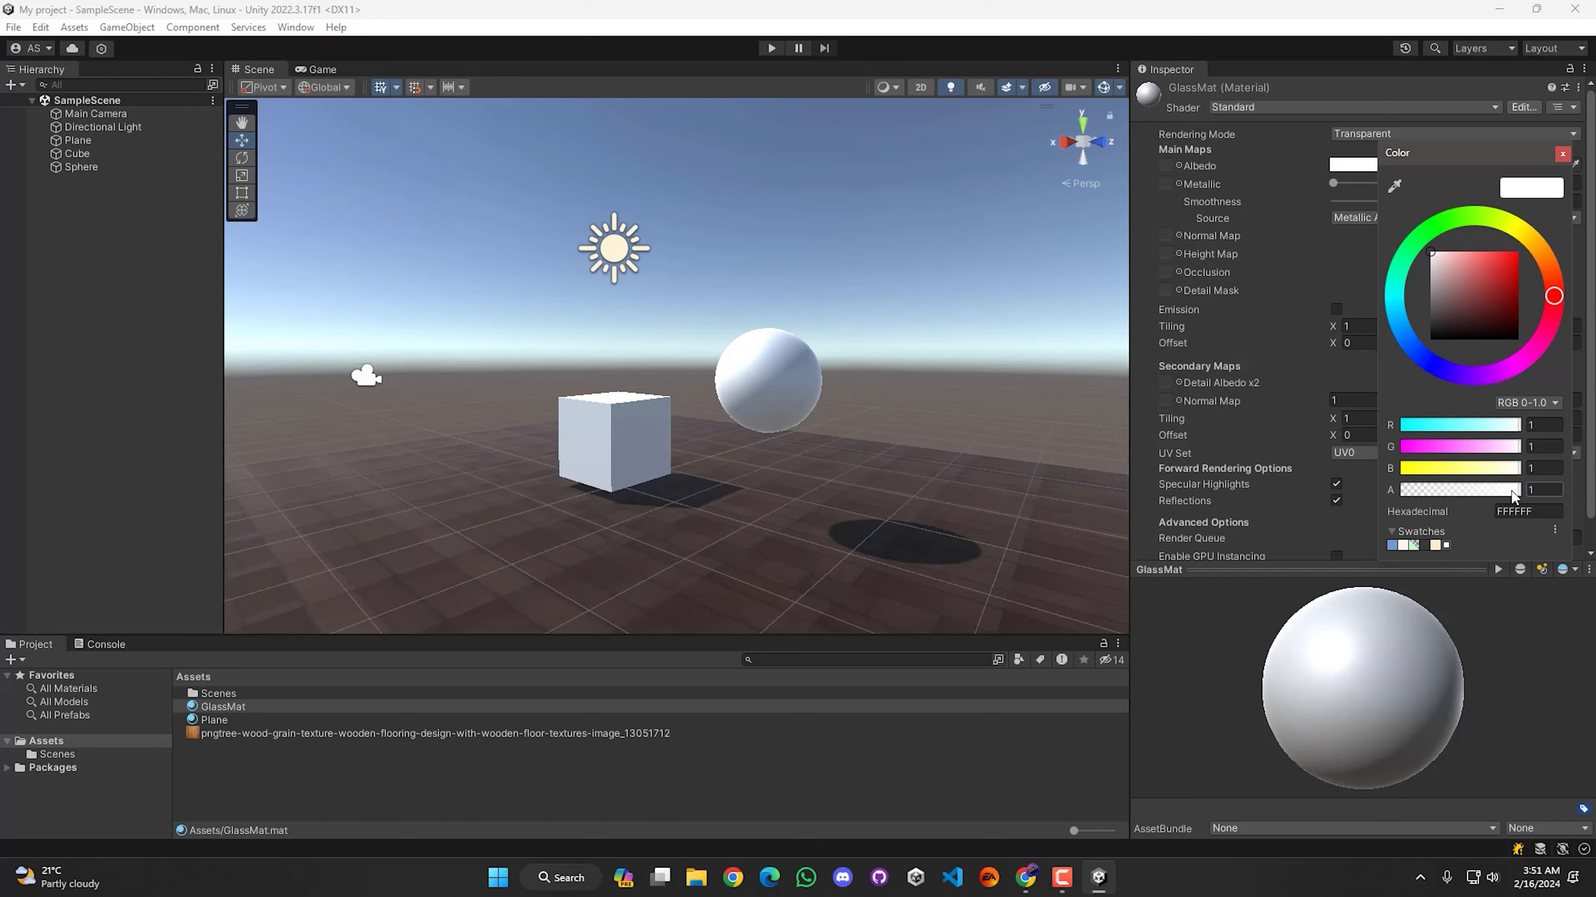
left_click(1533, 490)
type("0")
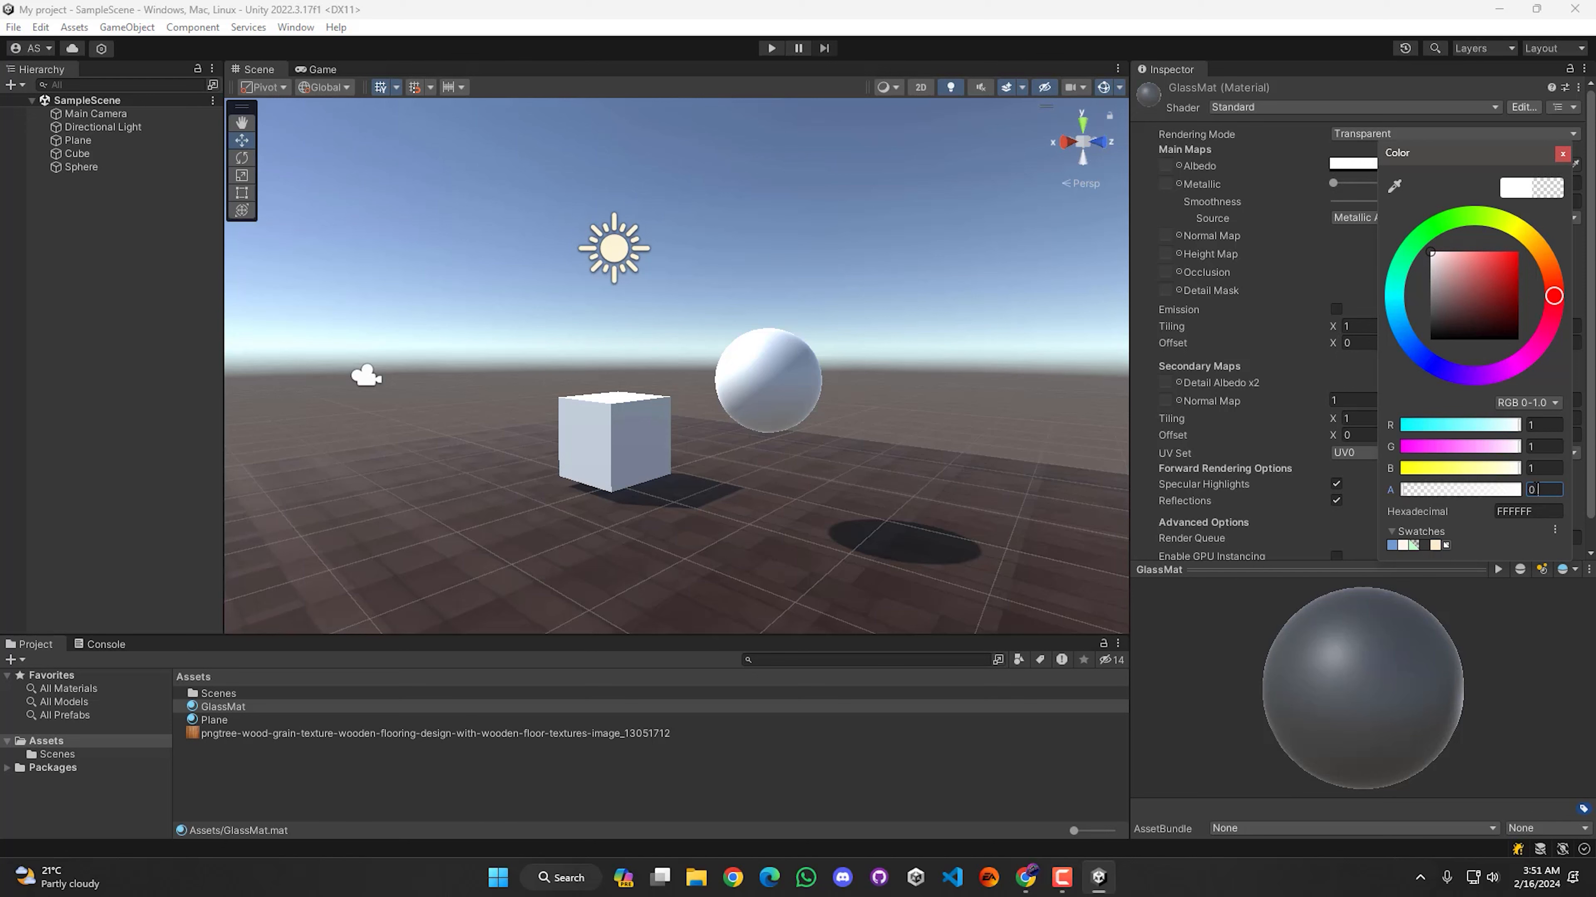
type(".25")
key("Return")
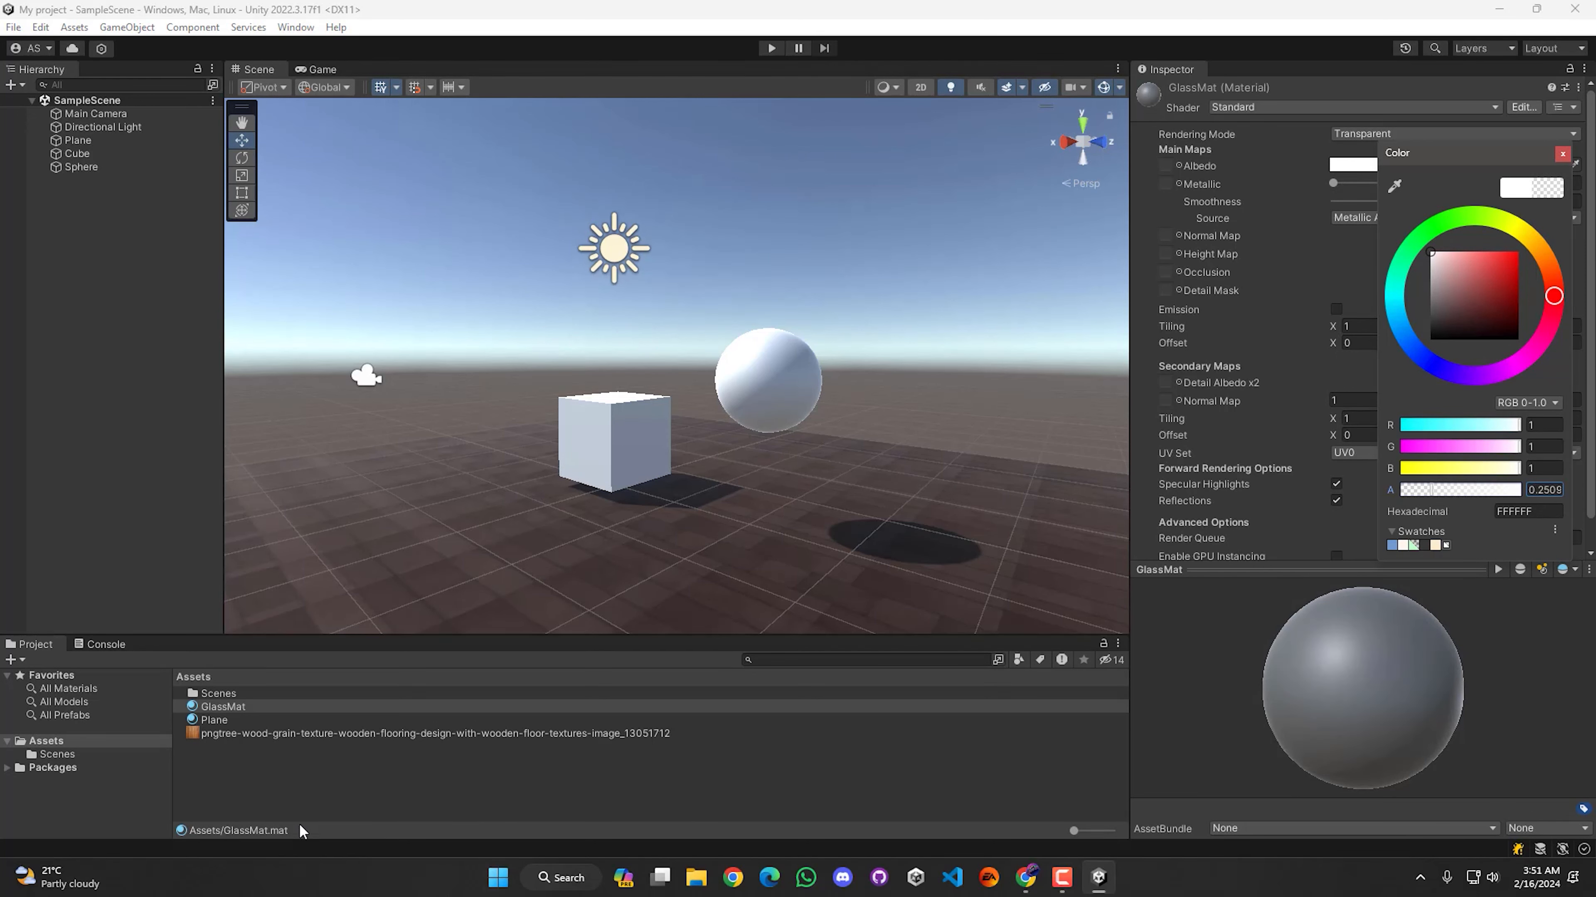
left_click(272, 768)
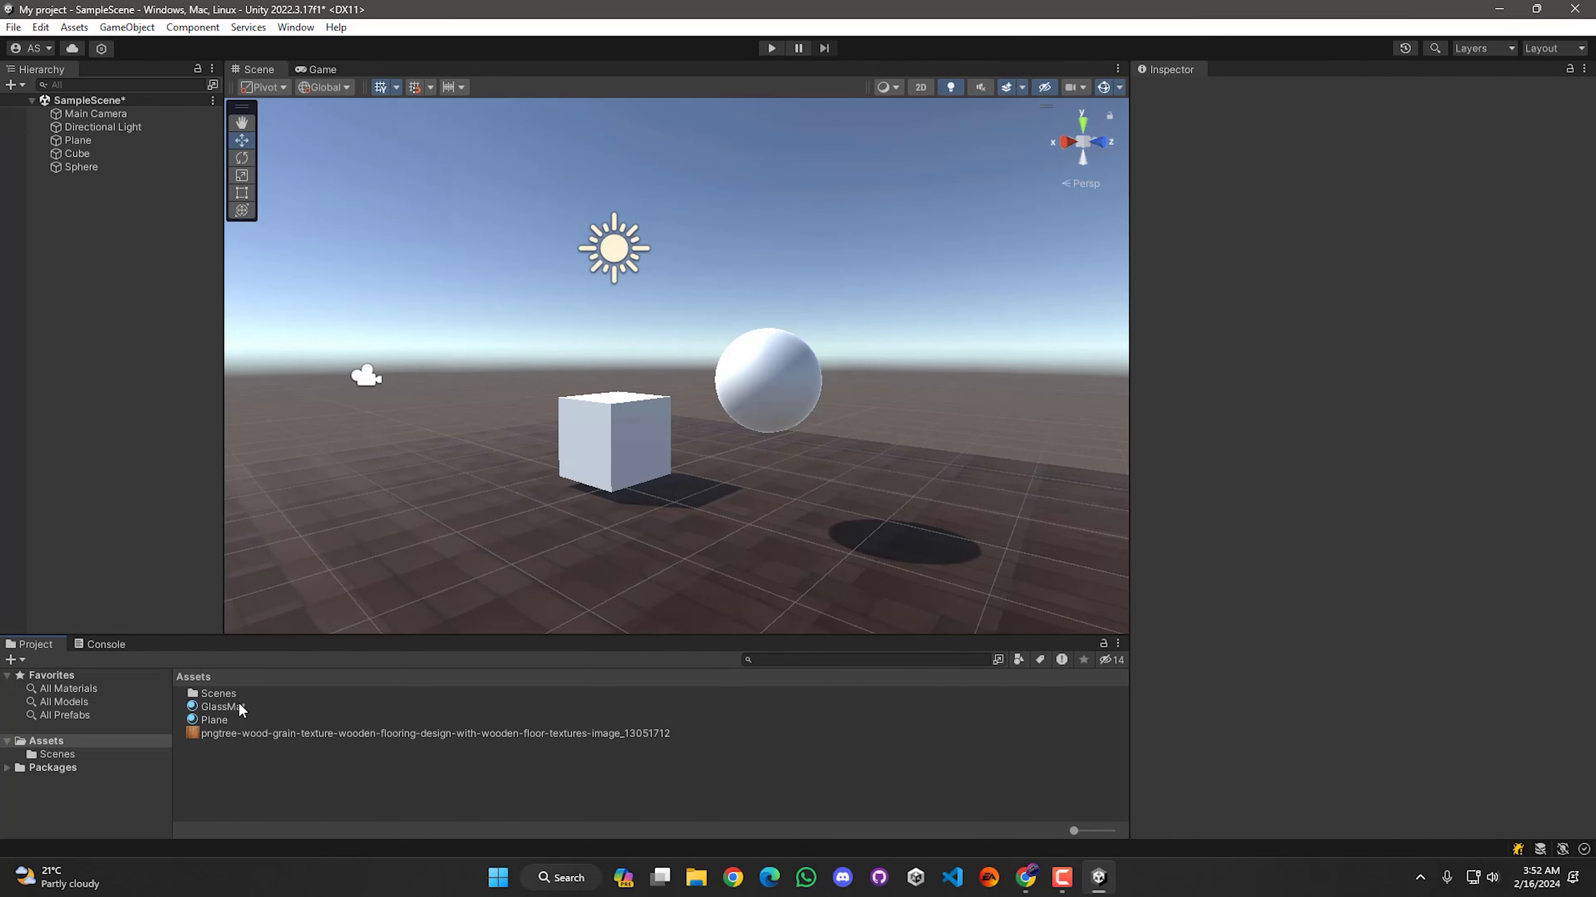
Apply GlassMat to the sphere in the scene and look through the sphere at the cube
left_click_drag(238, 702, 761, 401)
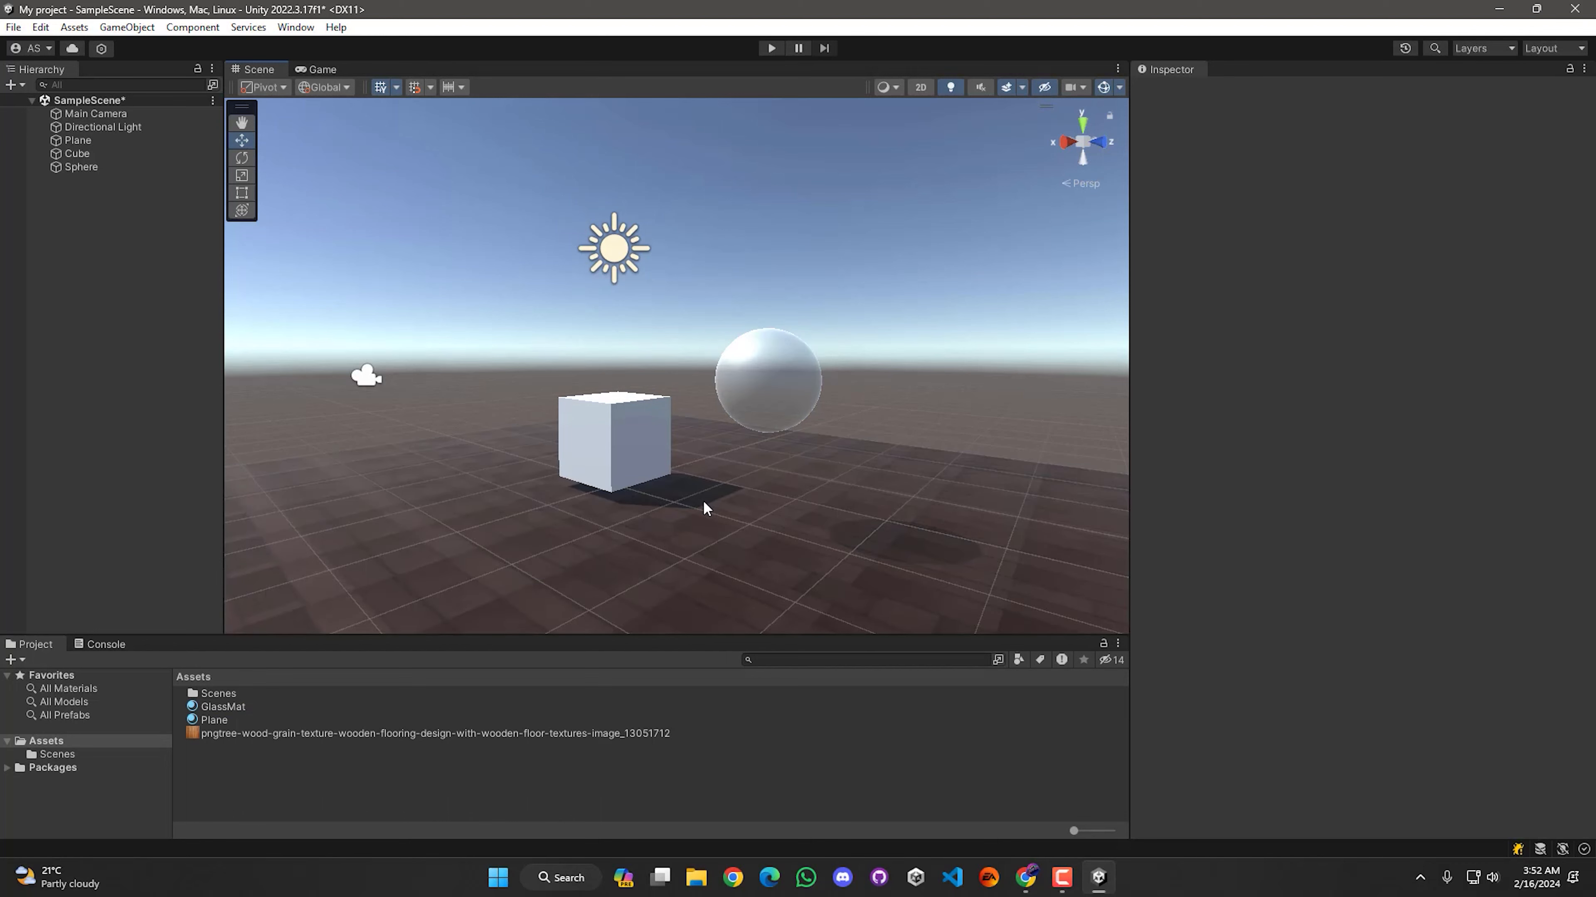
right_click_drag(705, 508, 538, 520)
key("w")
key("s")
key("w")
key("a")
right_click_drag(527, 529, 566, 545)
key("w")
Try Smoothness values of 0 and 1 on GlassMat, and try a higher Metallic value
left_click(223, 706)
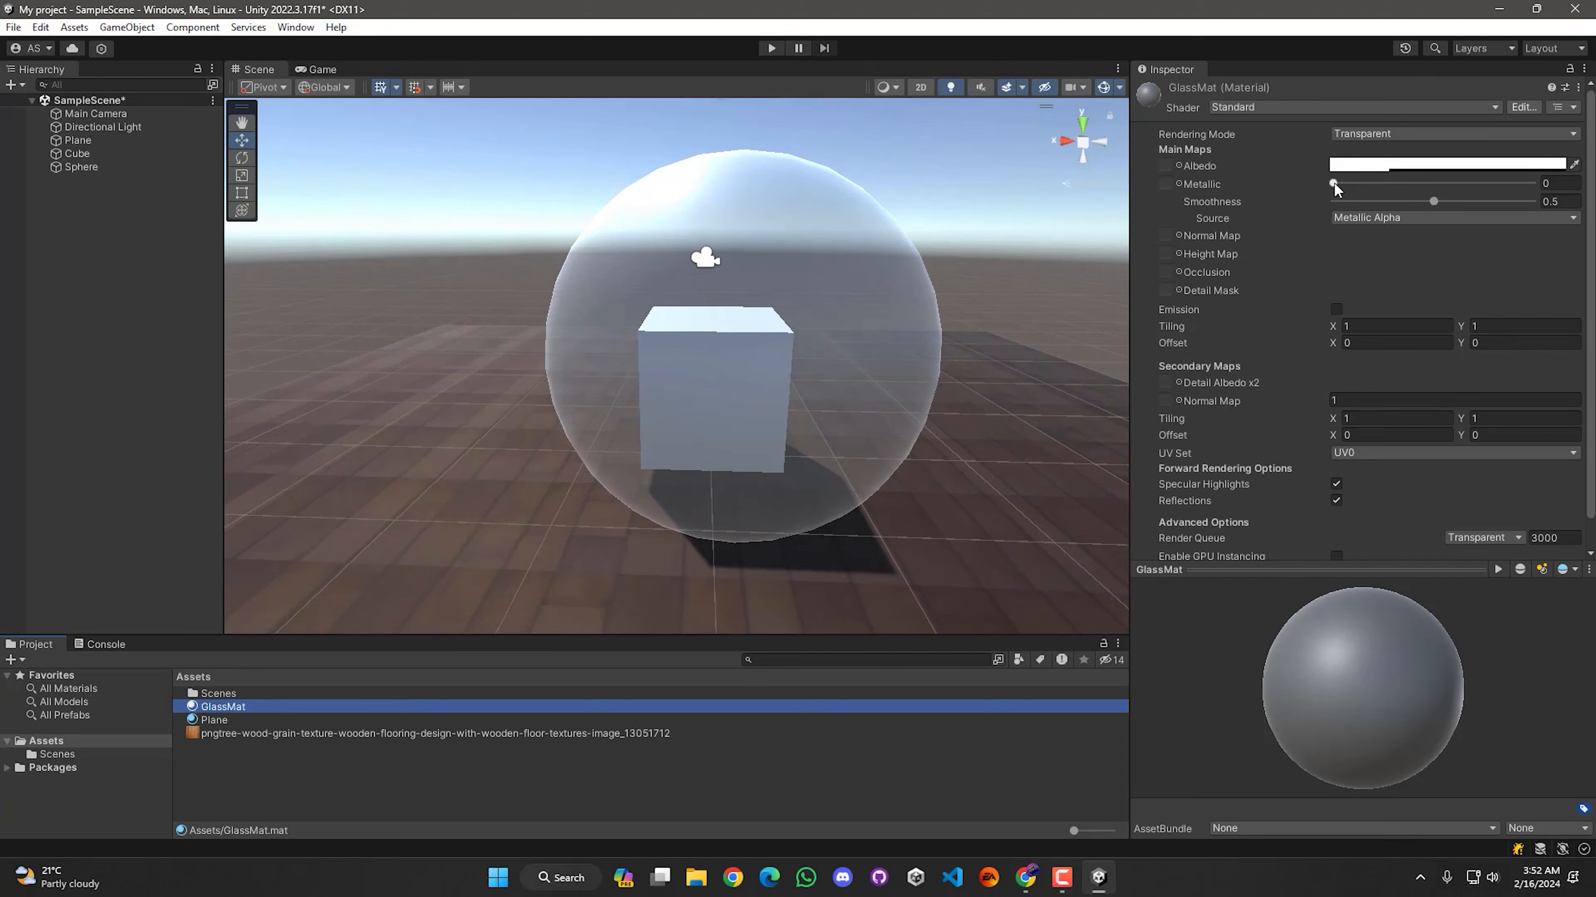
left_click_drag(1425, 199, 1333, 223)
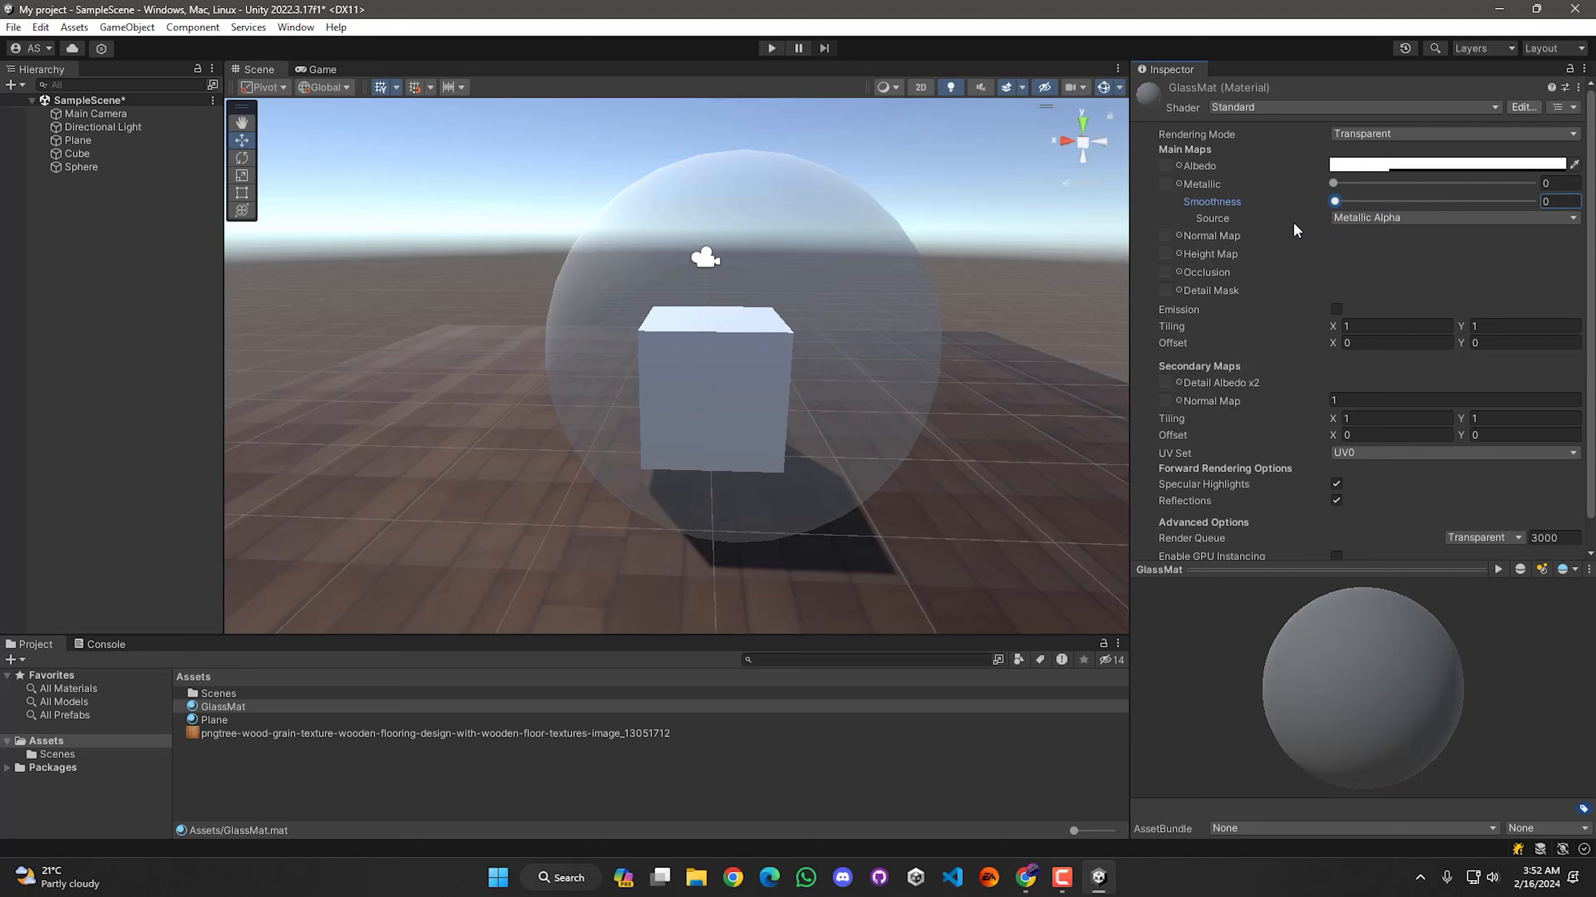
left_click_drag(1293, 222, 1577, 228)
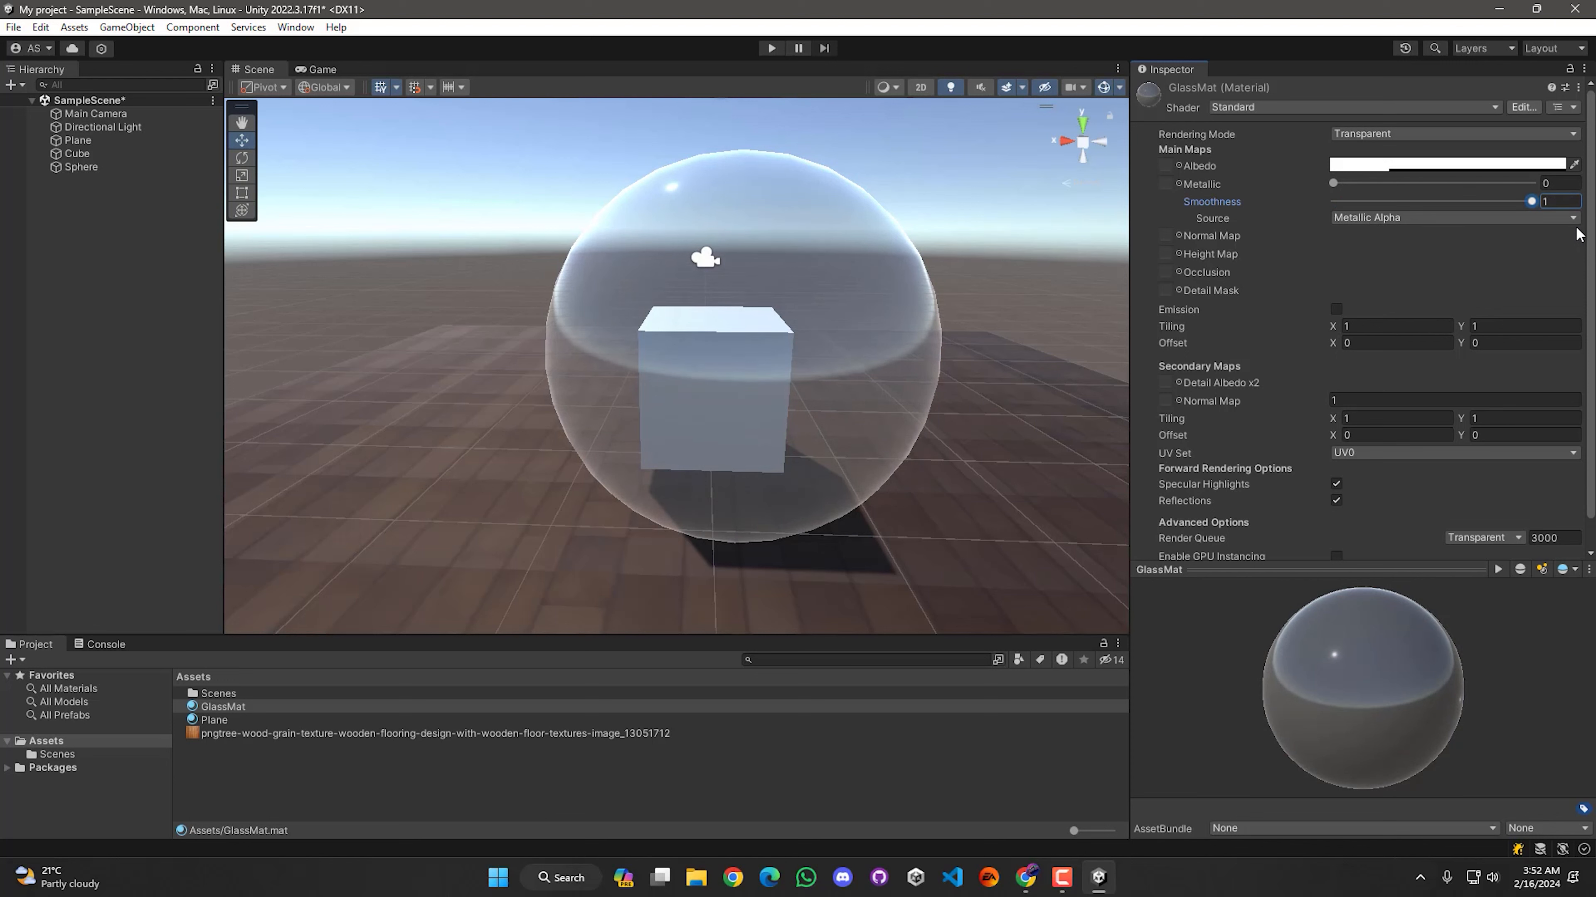
left_click_drag(1333, 183, 1569, 198)
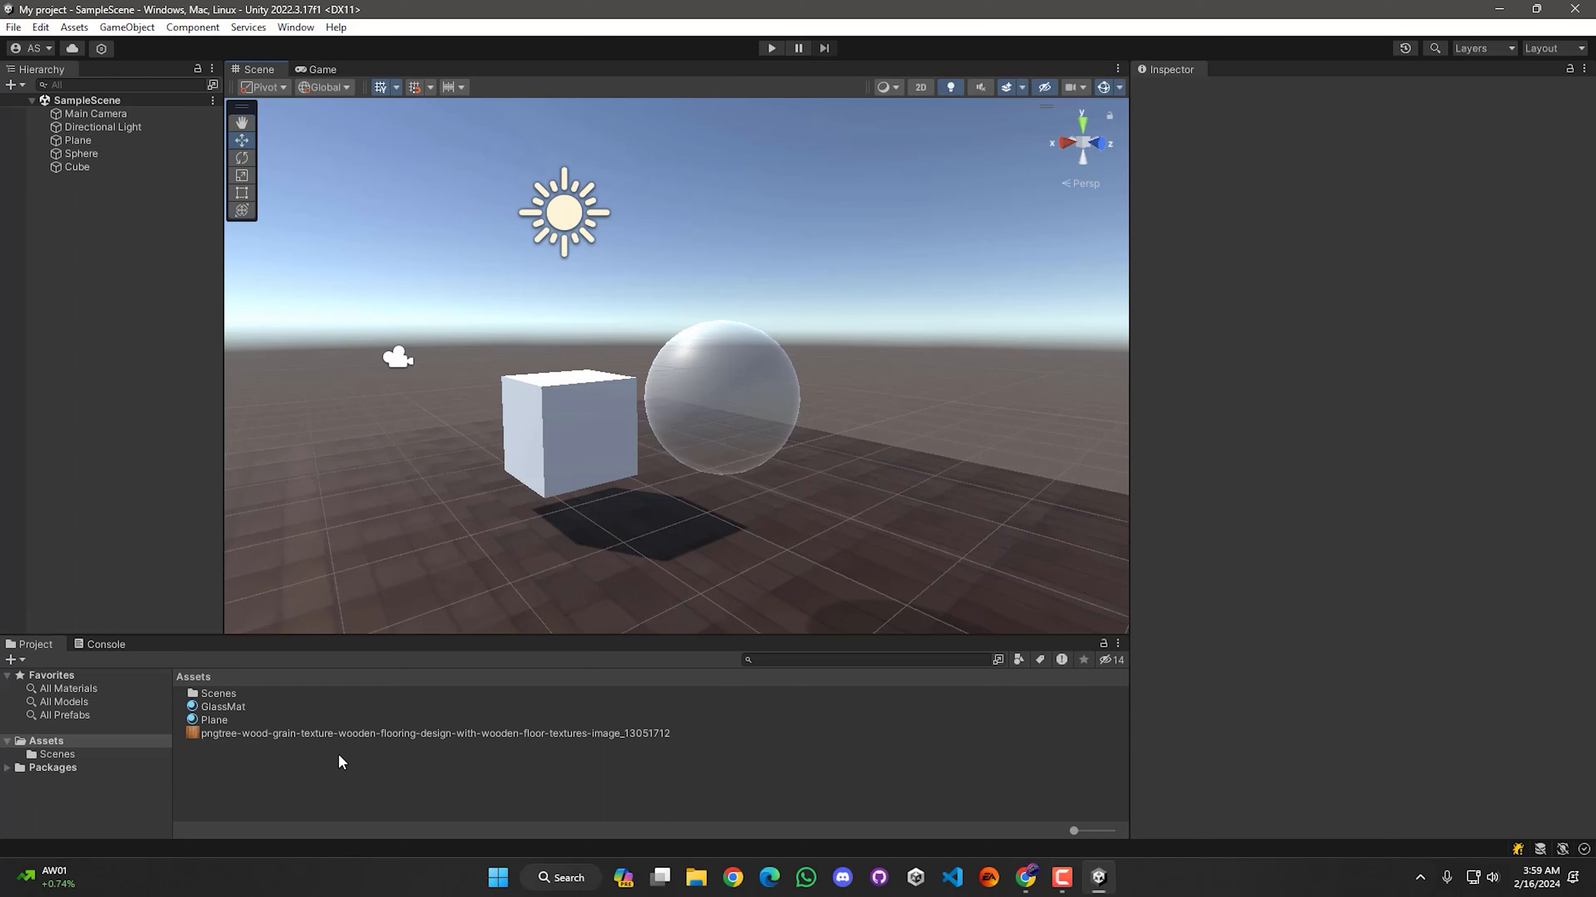
Duplicate the GlassMat material and rename the copy ReflectiveMat
left_click(225, 708)
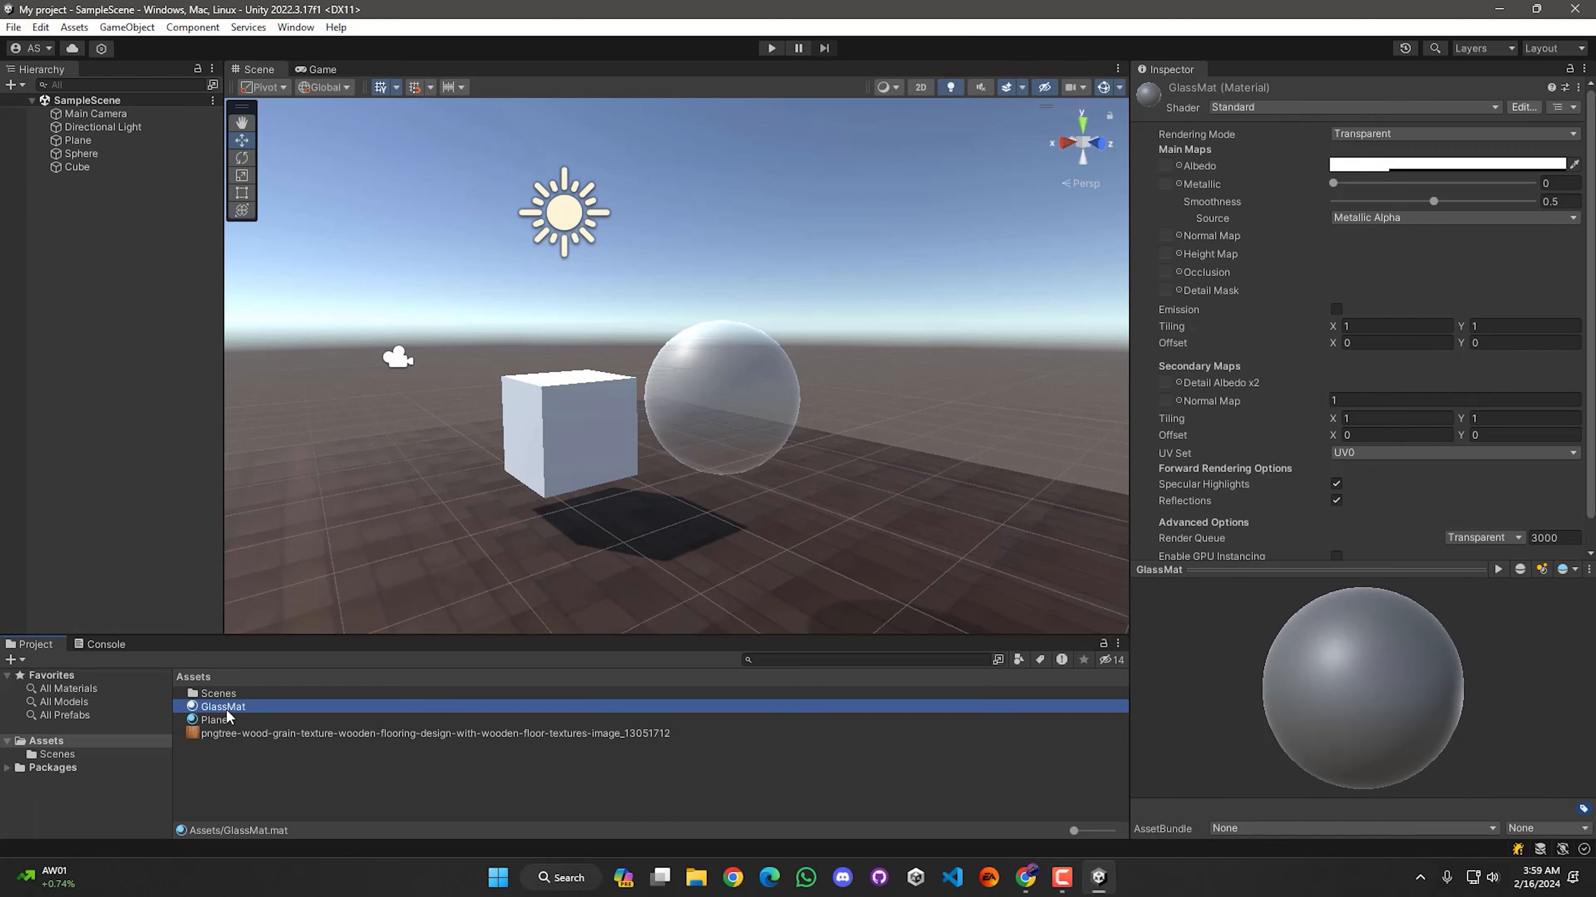
key("ctrl+d")
left_click(276, 720)
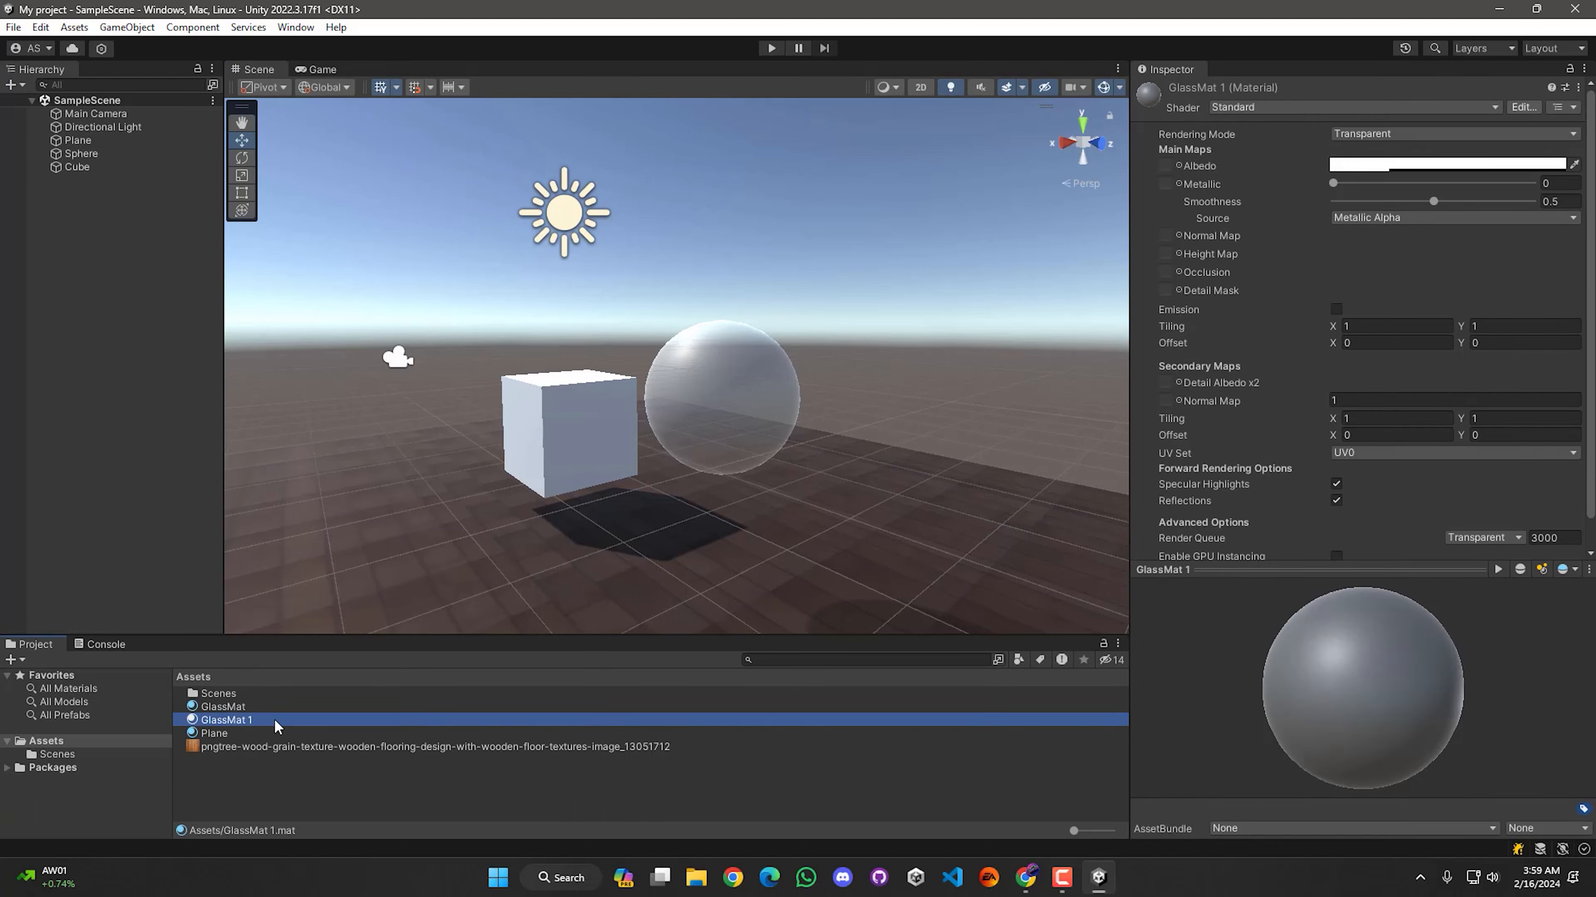
type("ReflectiveMat")
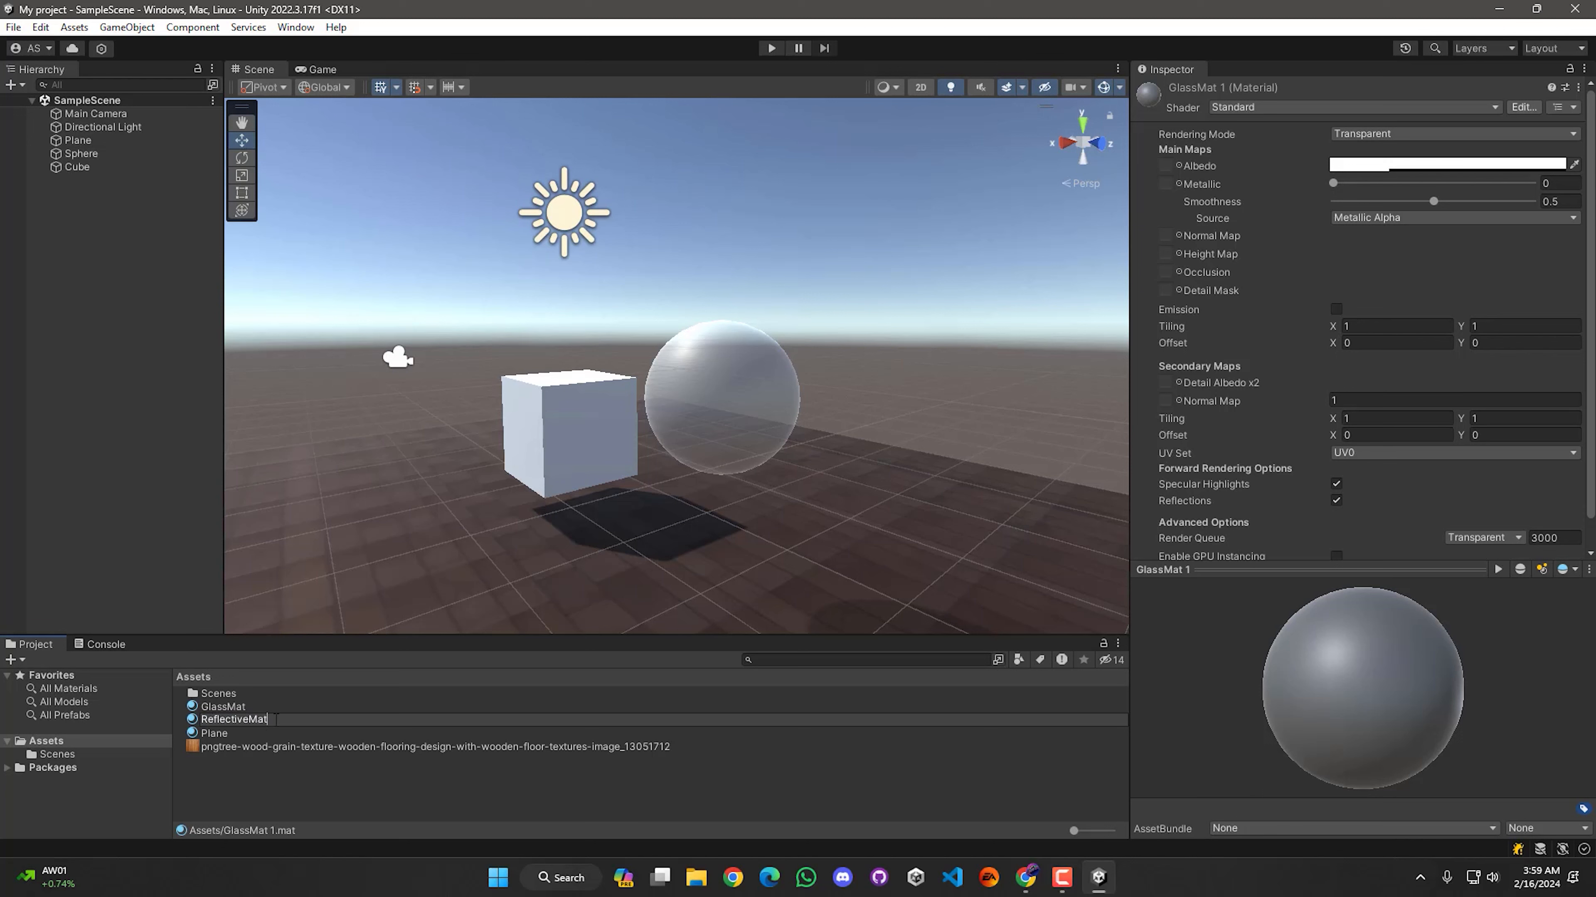
key("Return")
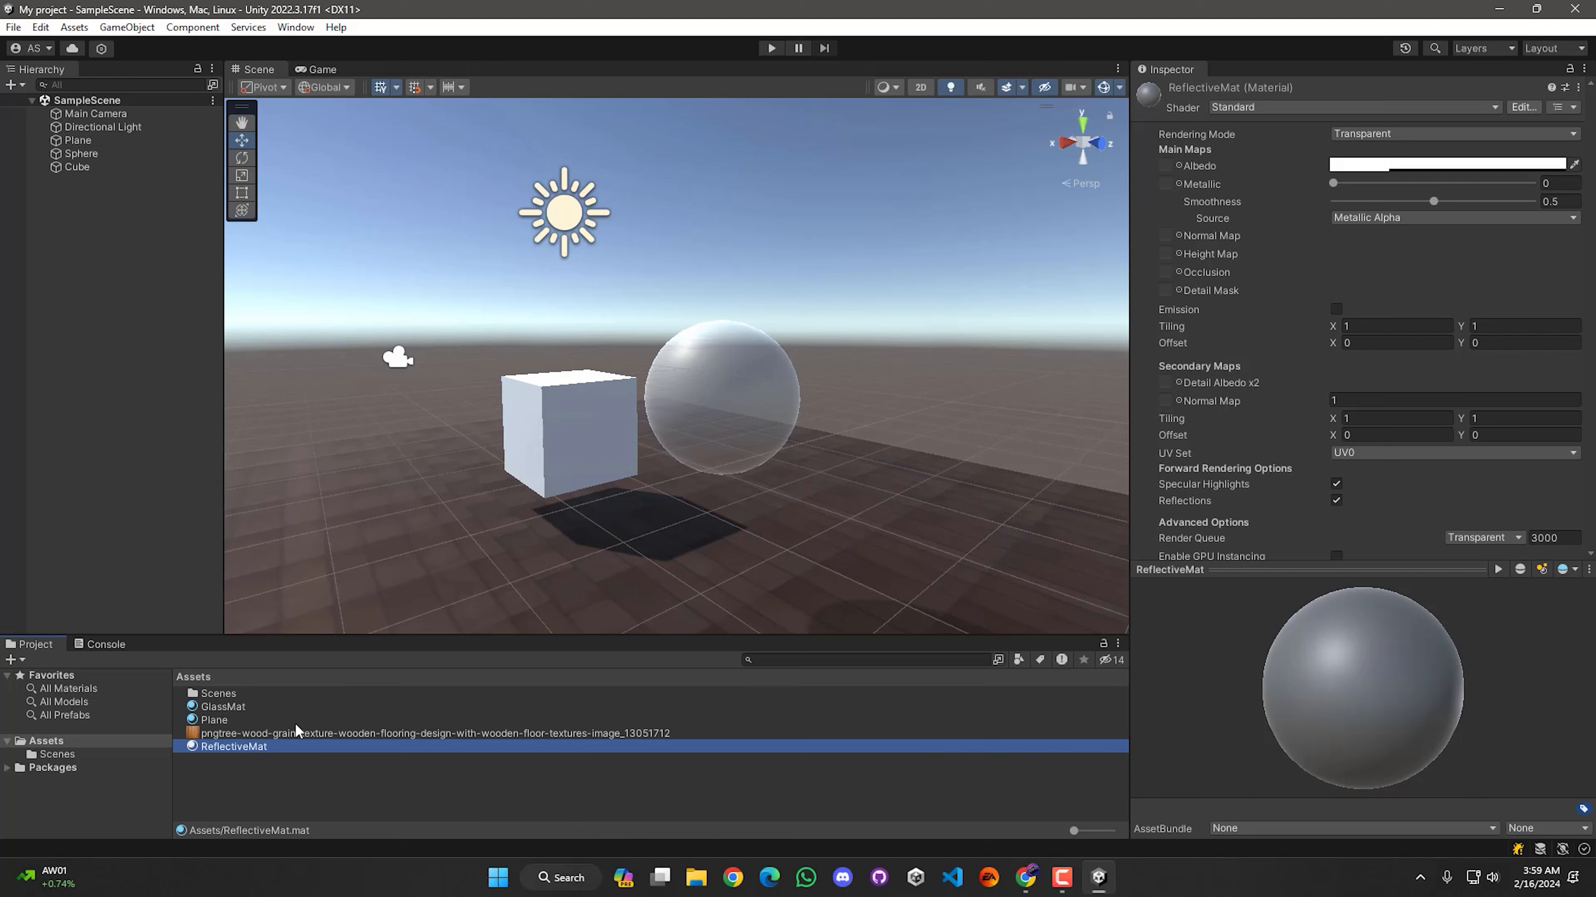
Apply ReflectiveMat to the cube, switch its rendering mode to Opaque and save the scene
left_click_drag(241, 747, 539, 451)
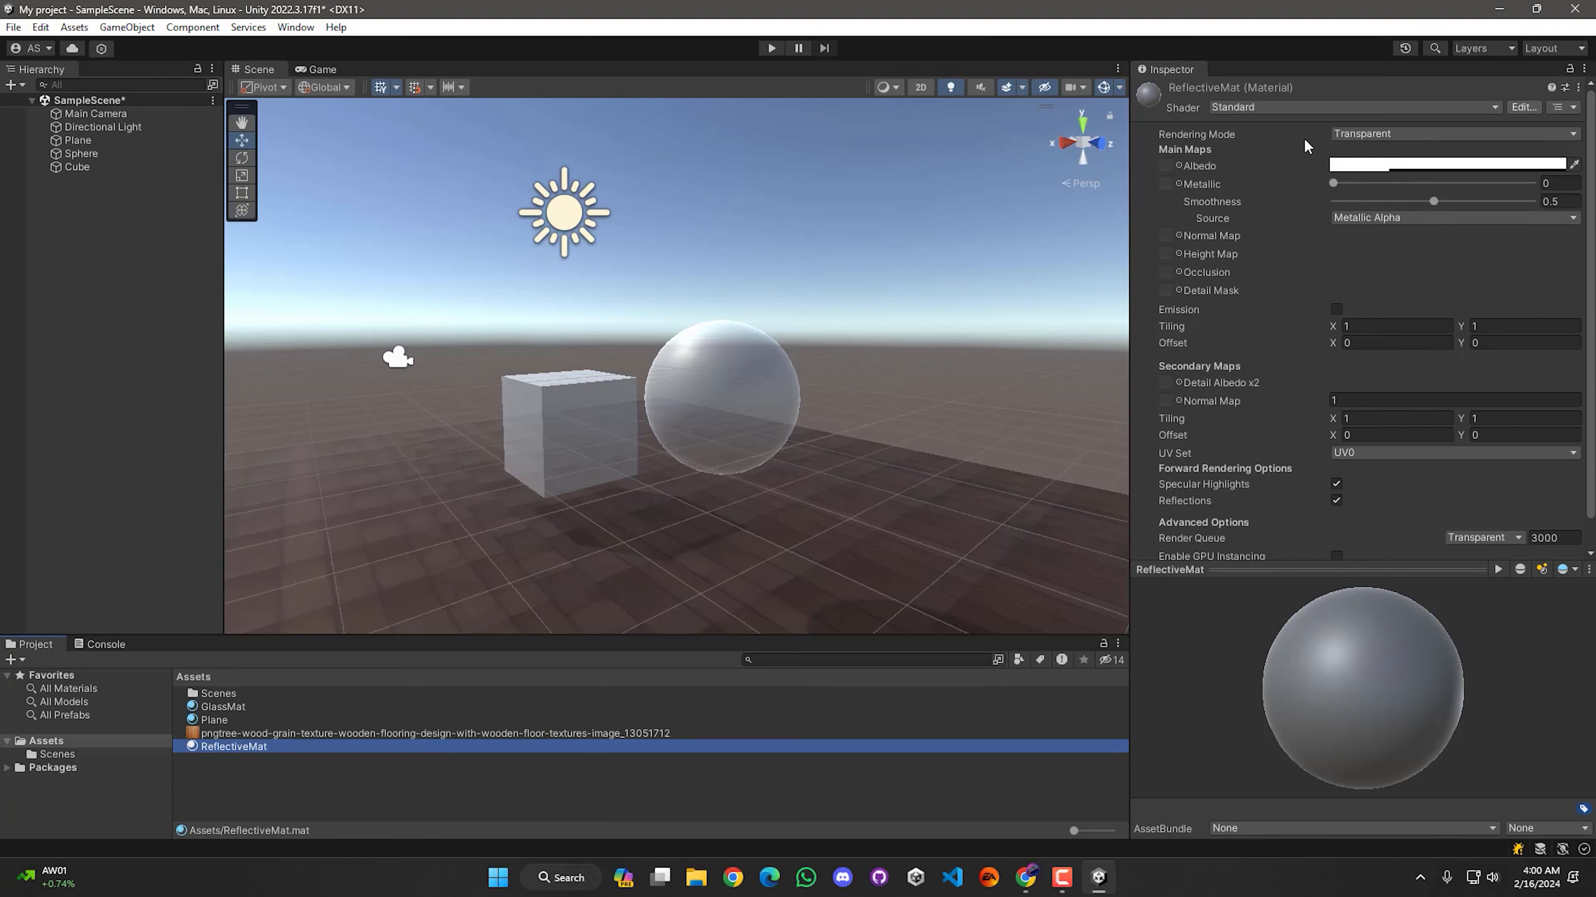
left_click(1372, 134)
left_click(1364, 151)
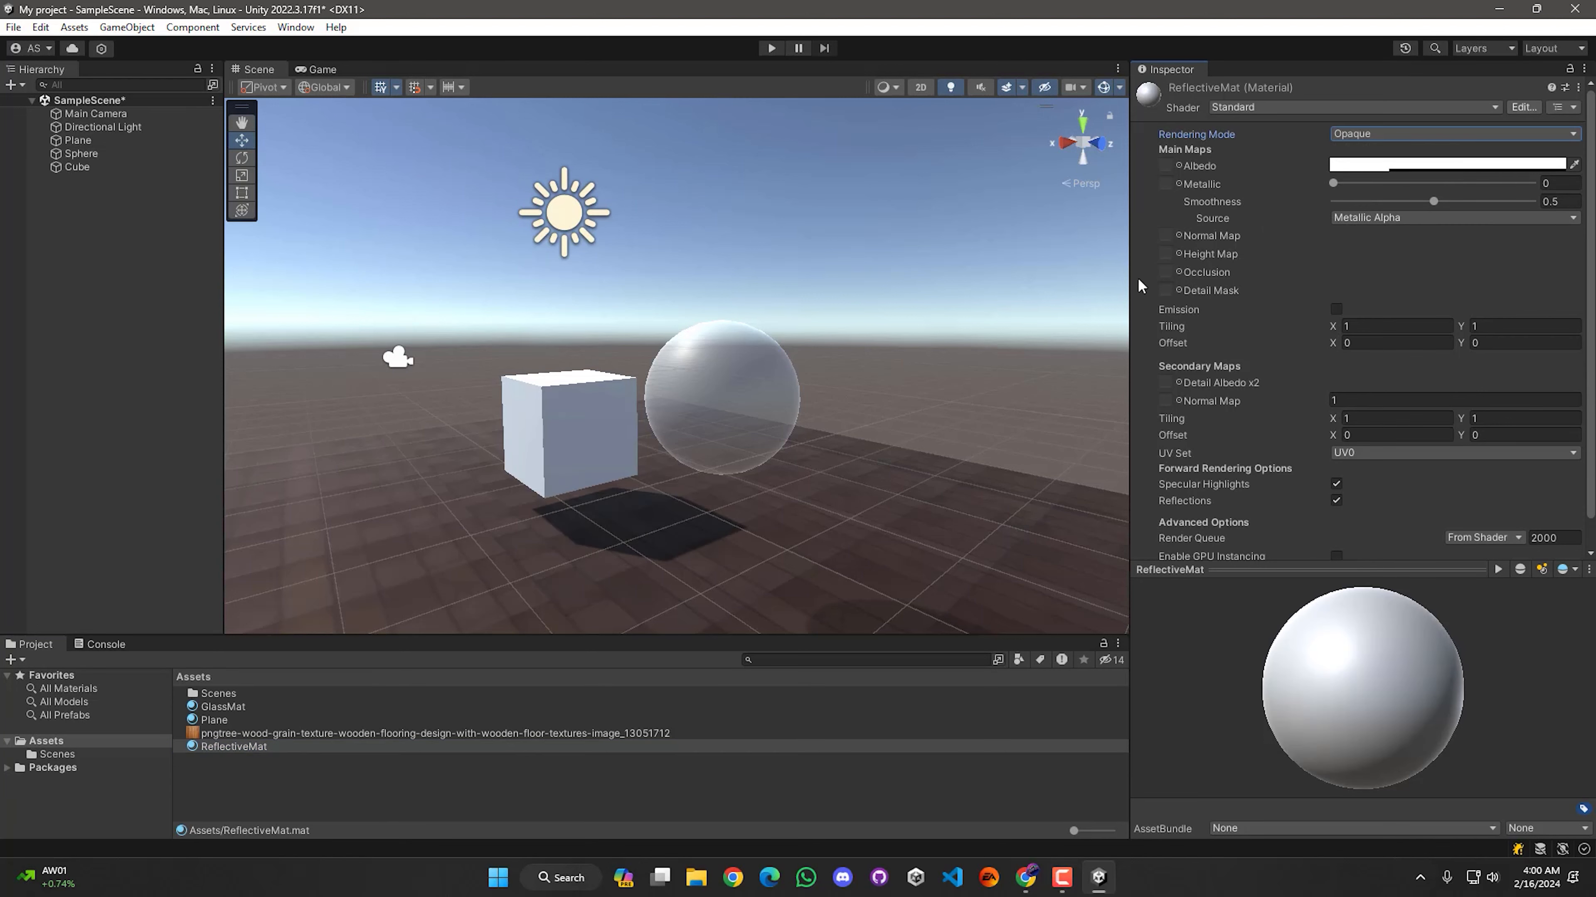
key("ctrl+s")
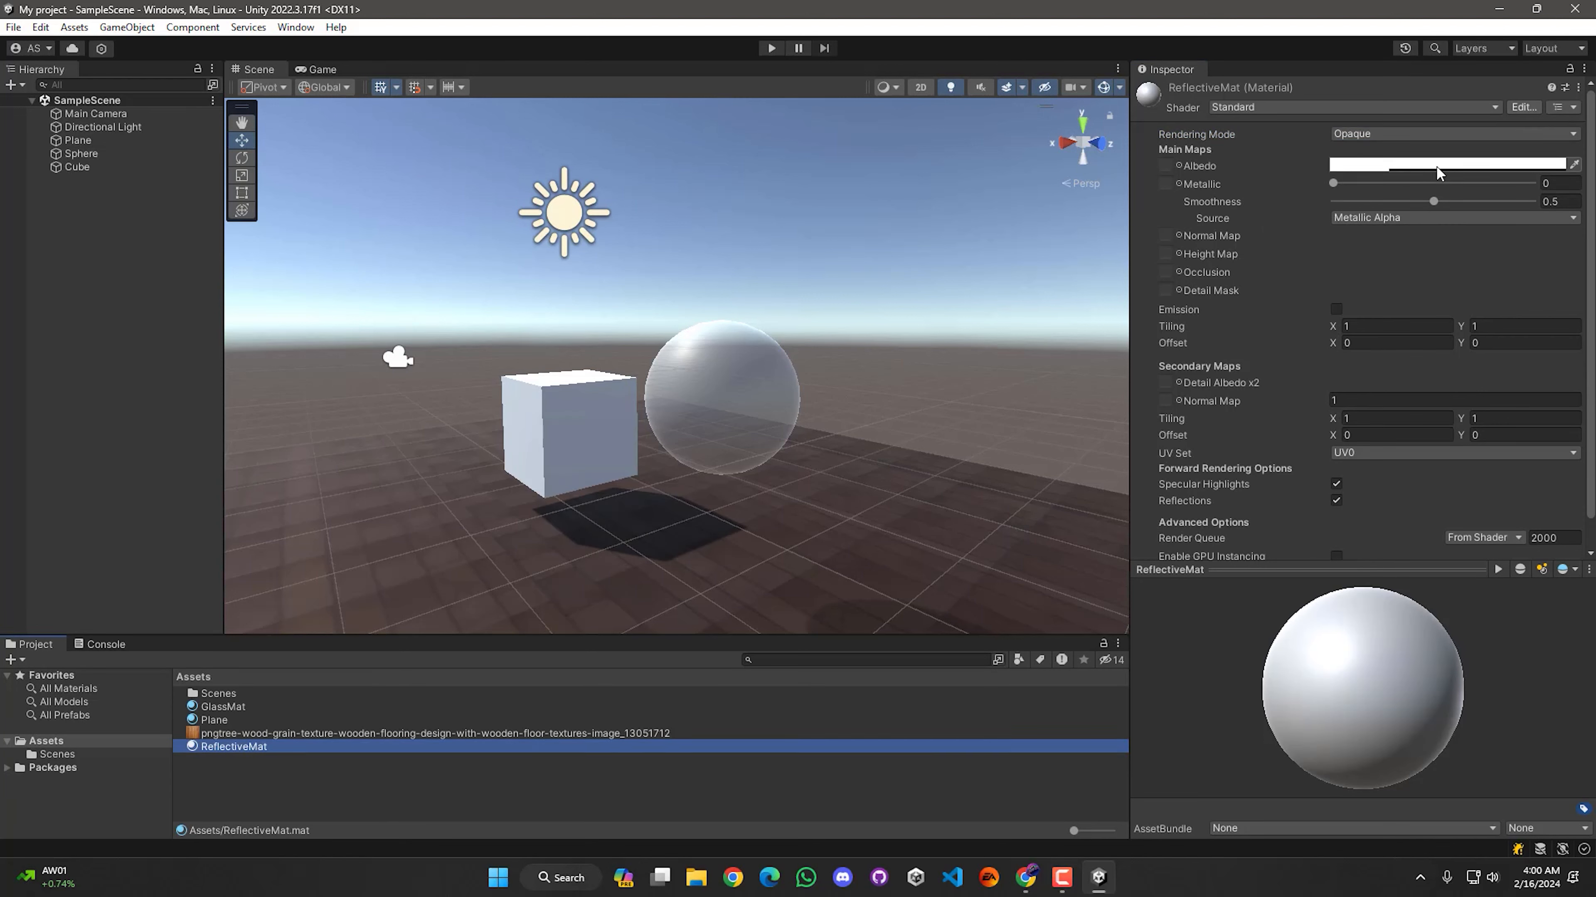
Raise the alpha of ReflectiveMat's albedo colour to full opacity
left_click(1439, 167)
left_click(1453, 492)
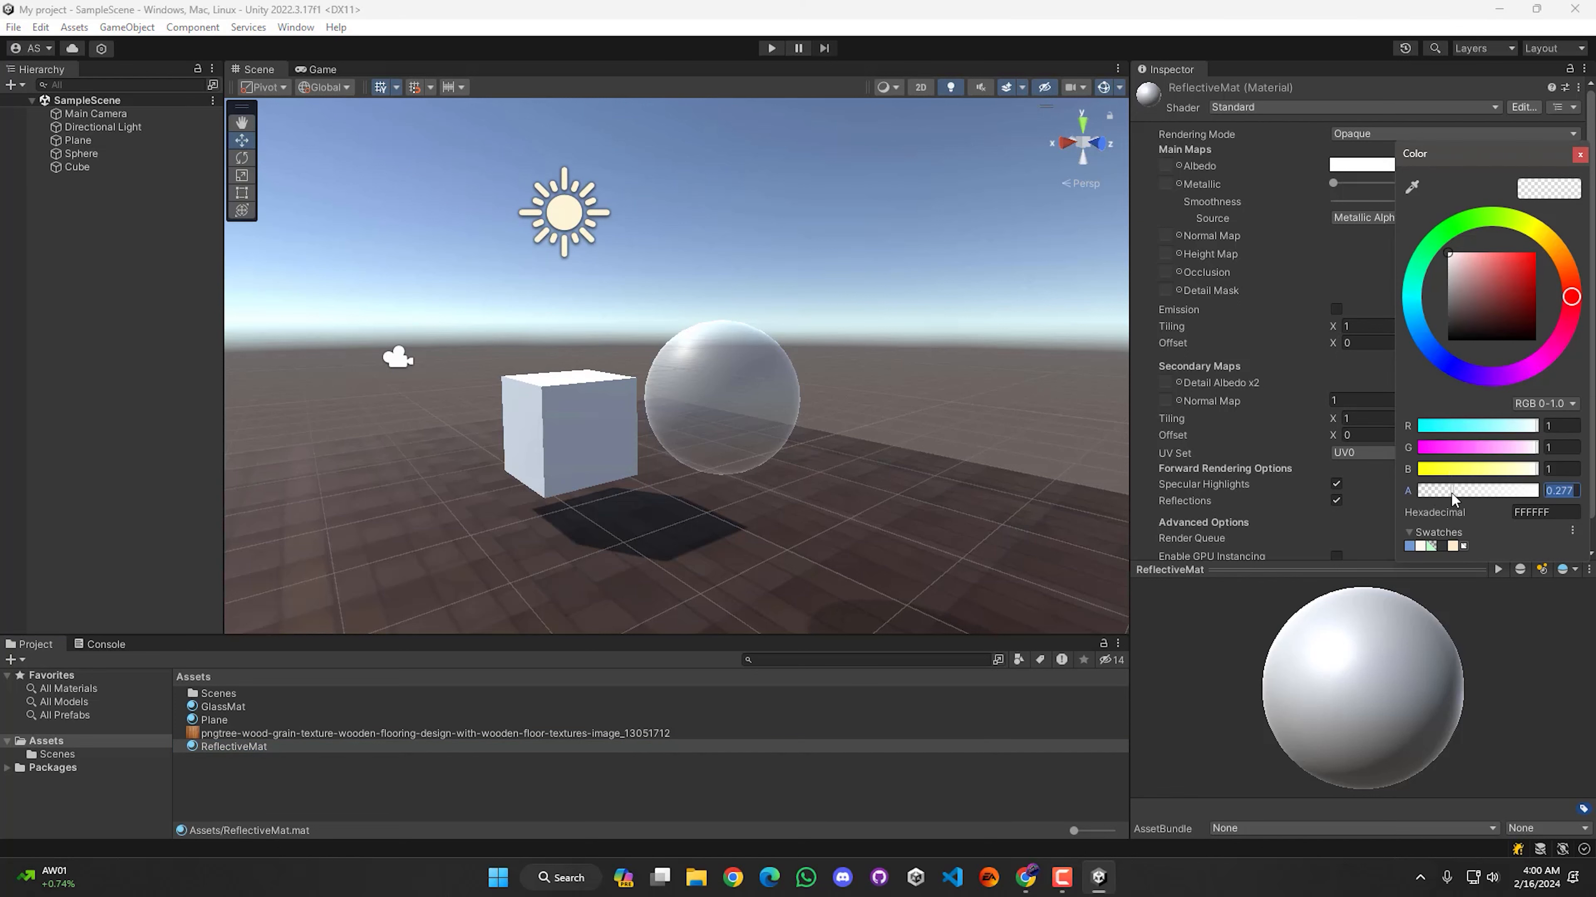
left_click(1579, 155)
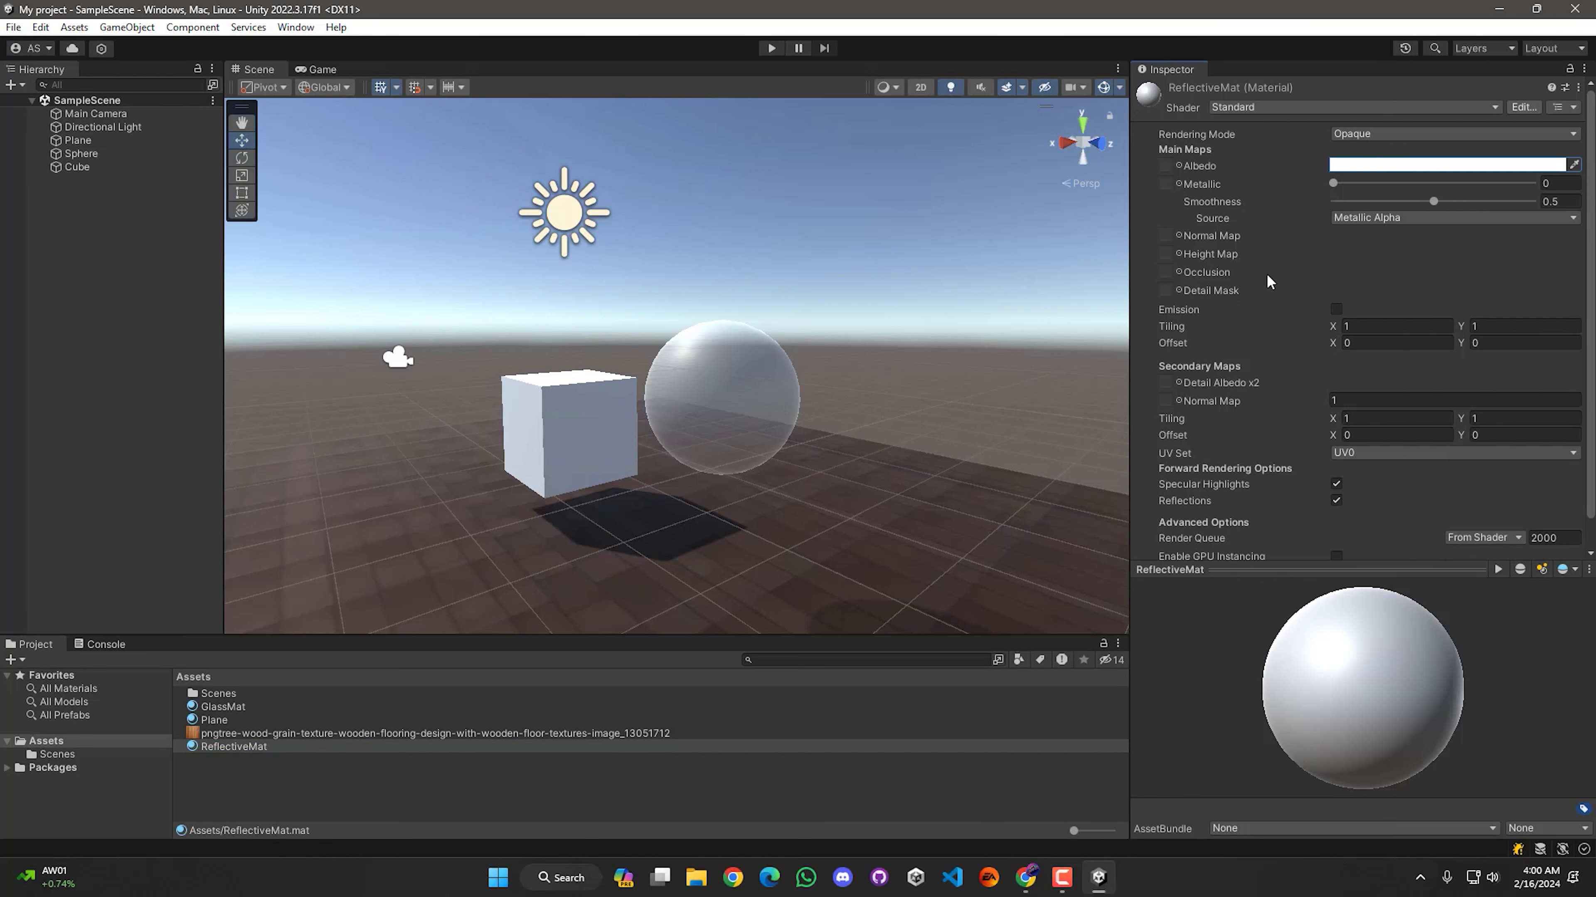
Set ReflectiveMat's Smoothness to 1 and Metallic to about 0.574, and inspect the reflection on the cube
left_click_drag(1434, 201, 1551, 211)
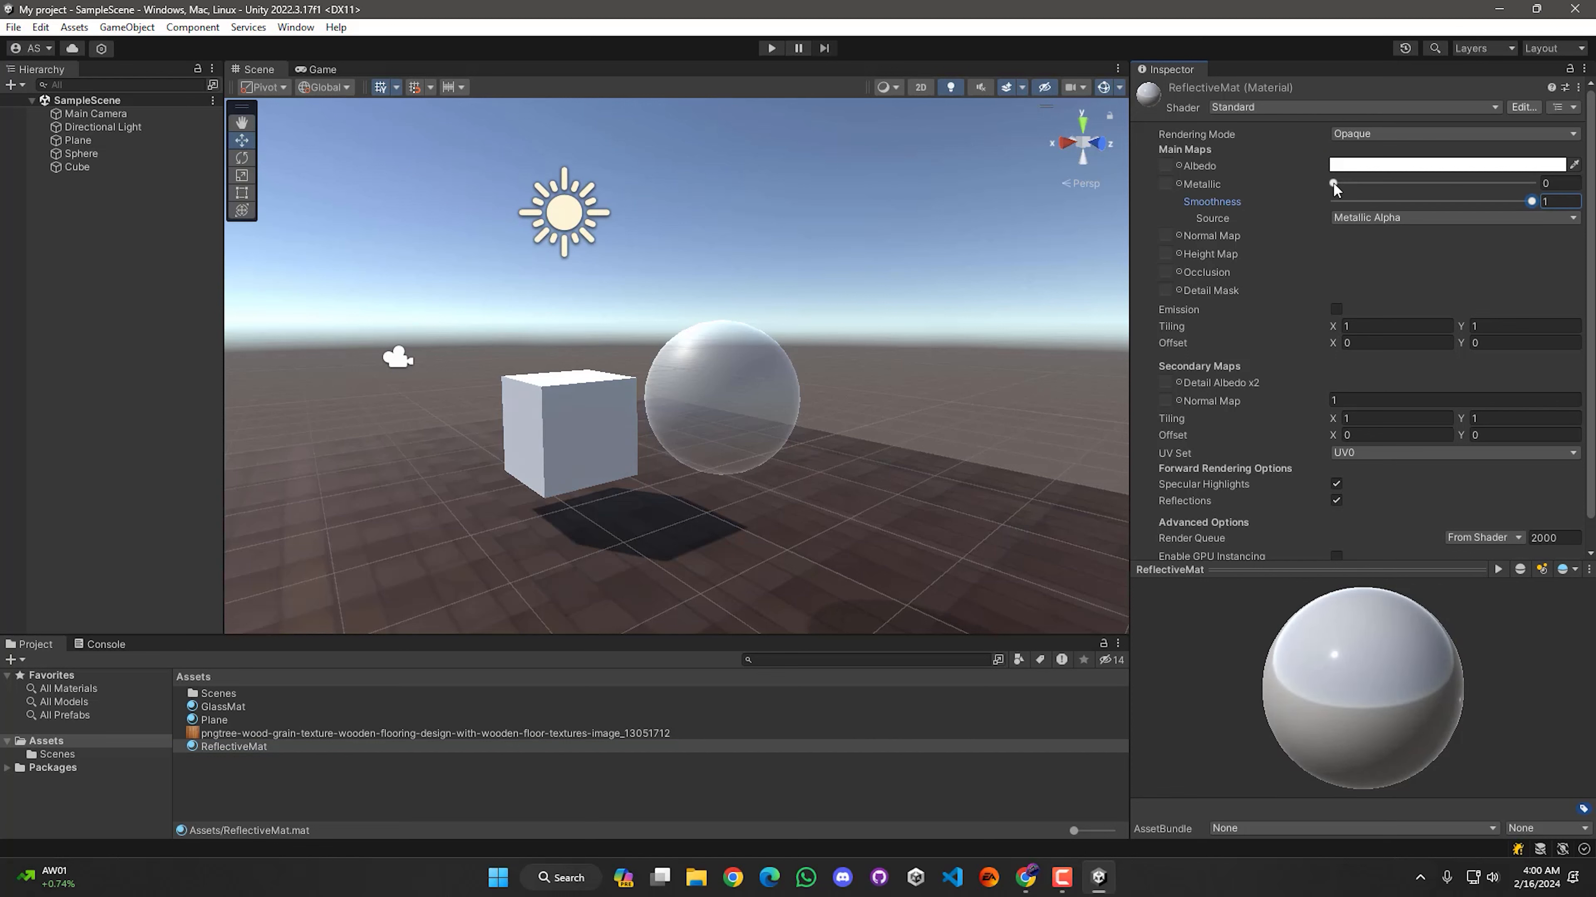
left_click_drag(1334, 188, 1445, 194)
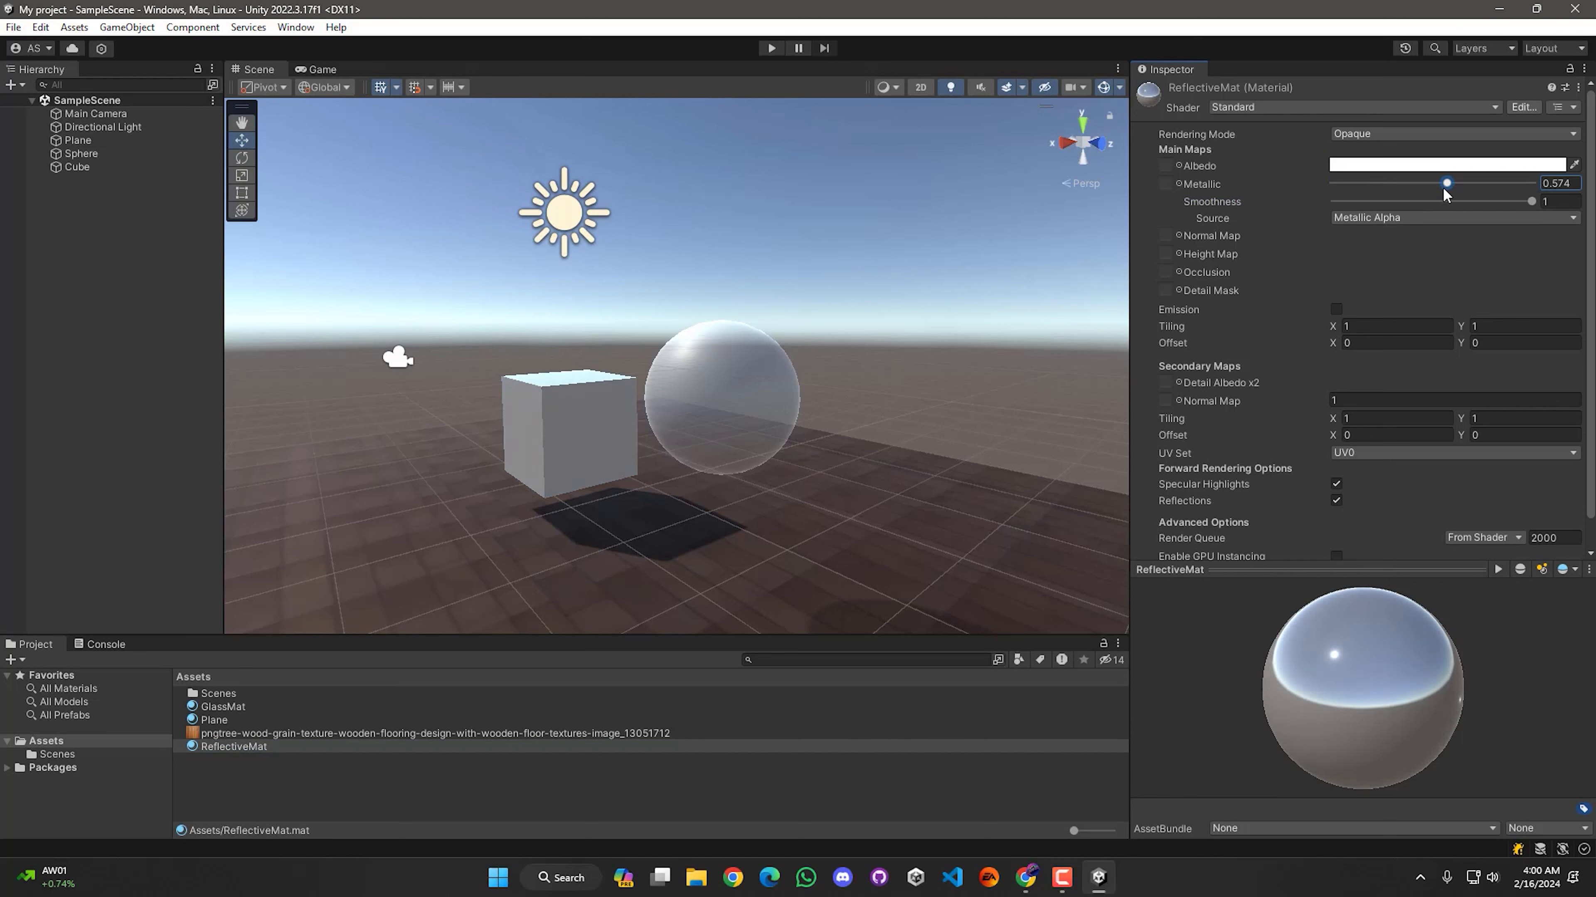
right_click_drag(525, 485, 723, 565)
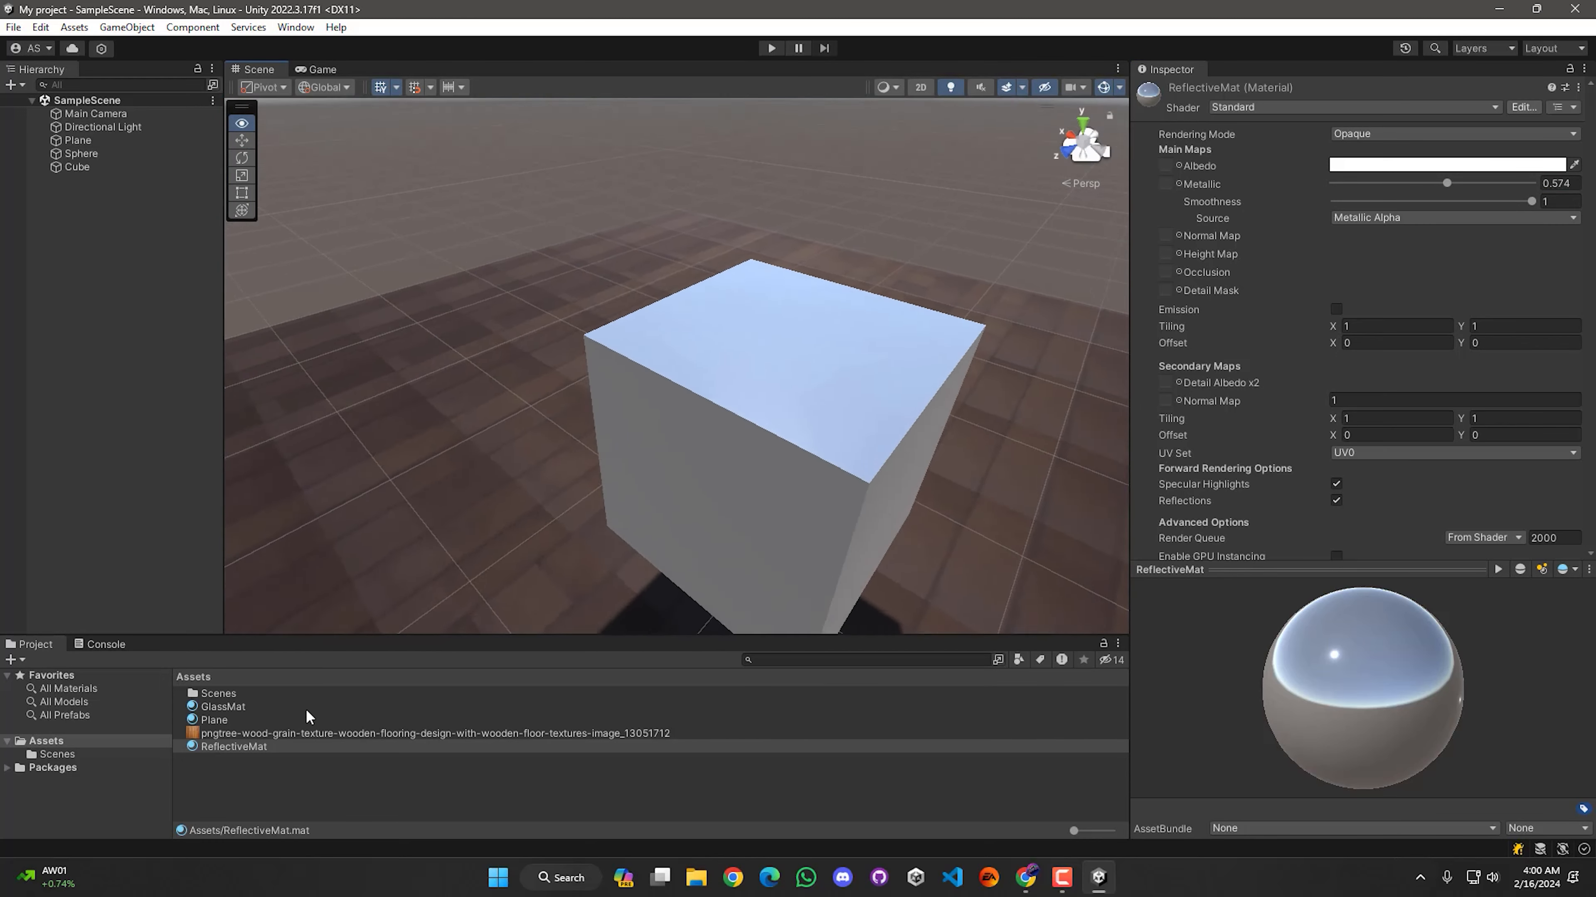
right_click_drag(307, 716, 375, 754)
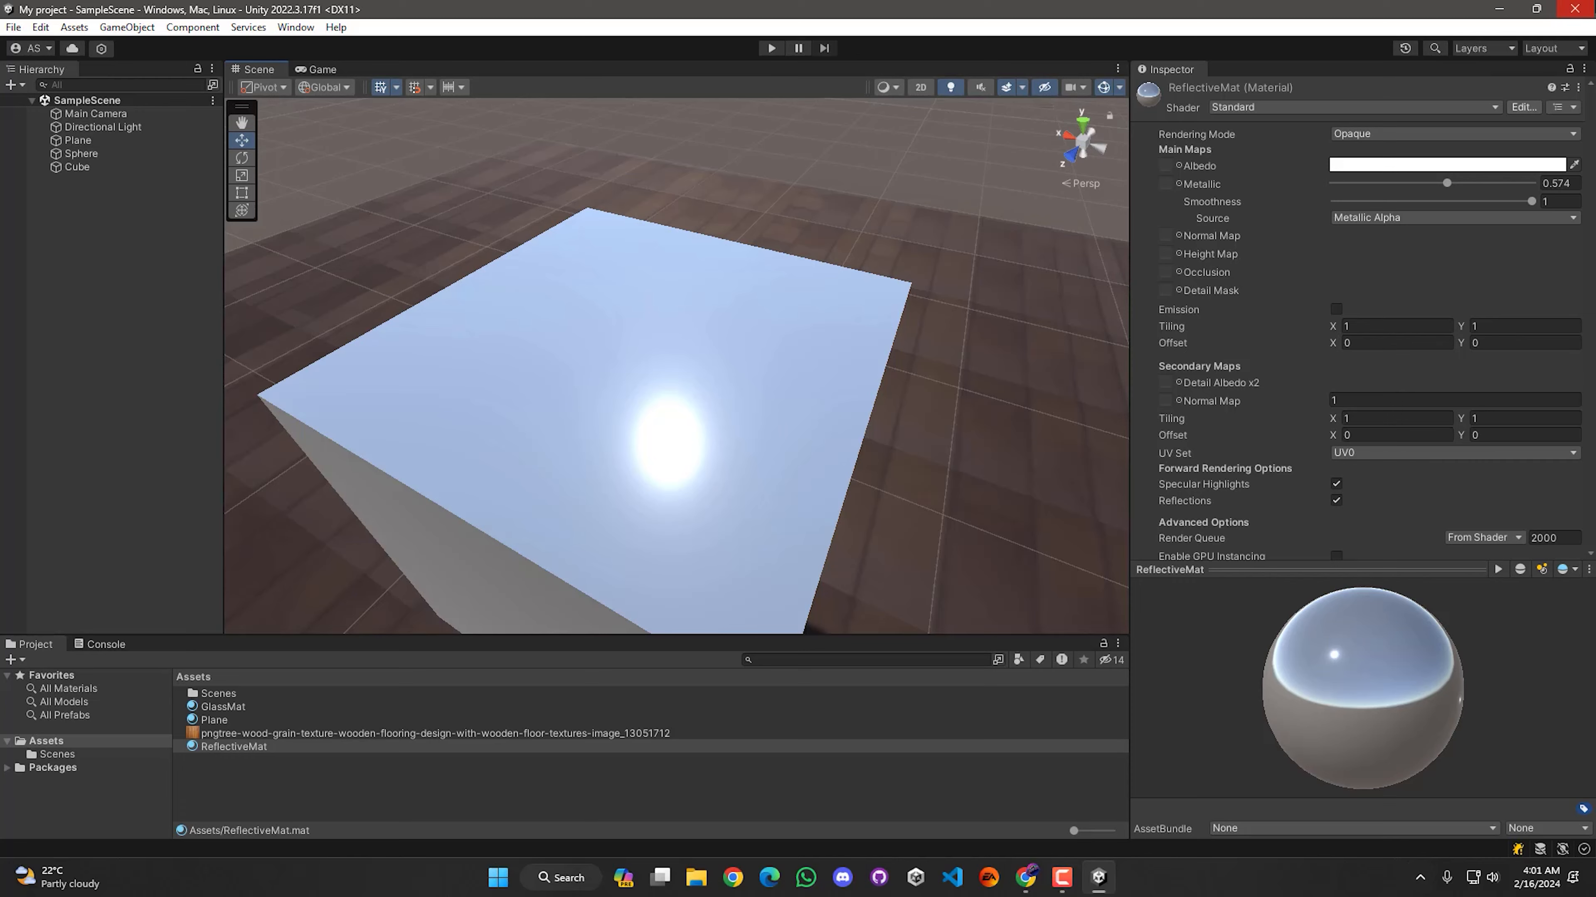
Close the Unity editor and start a new project in Unity Hub using the 3D (URP) template
key("alt+F4")
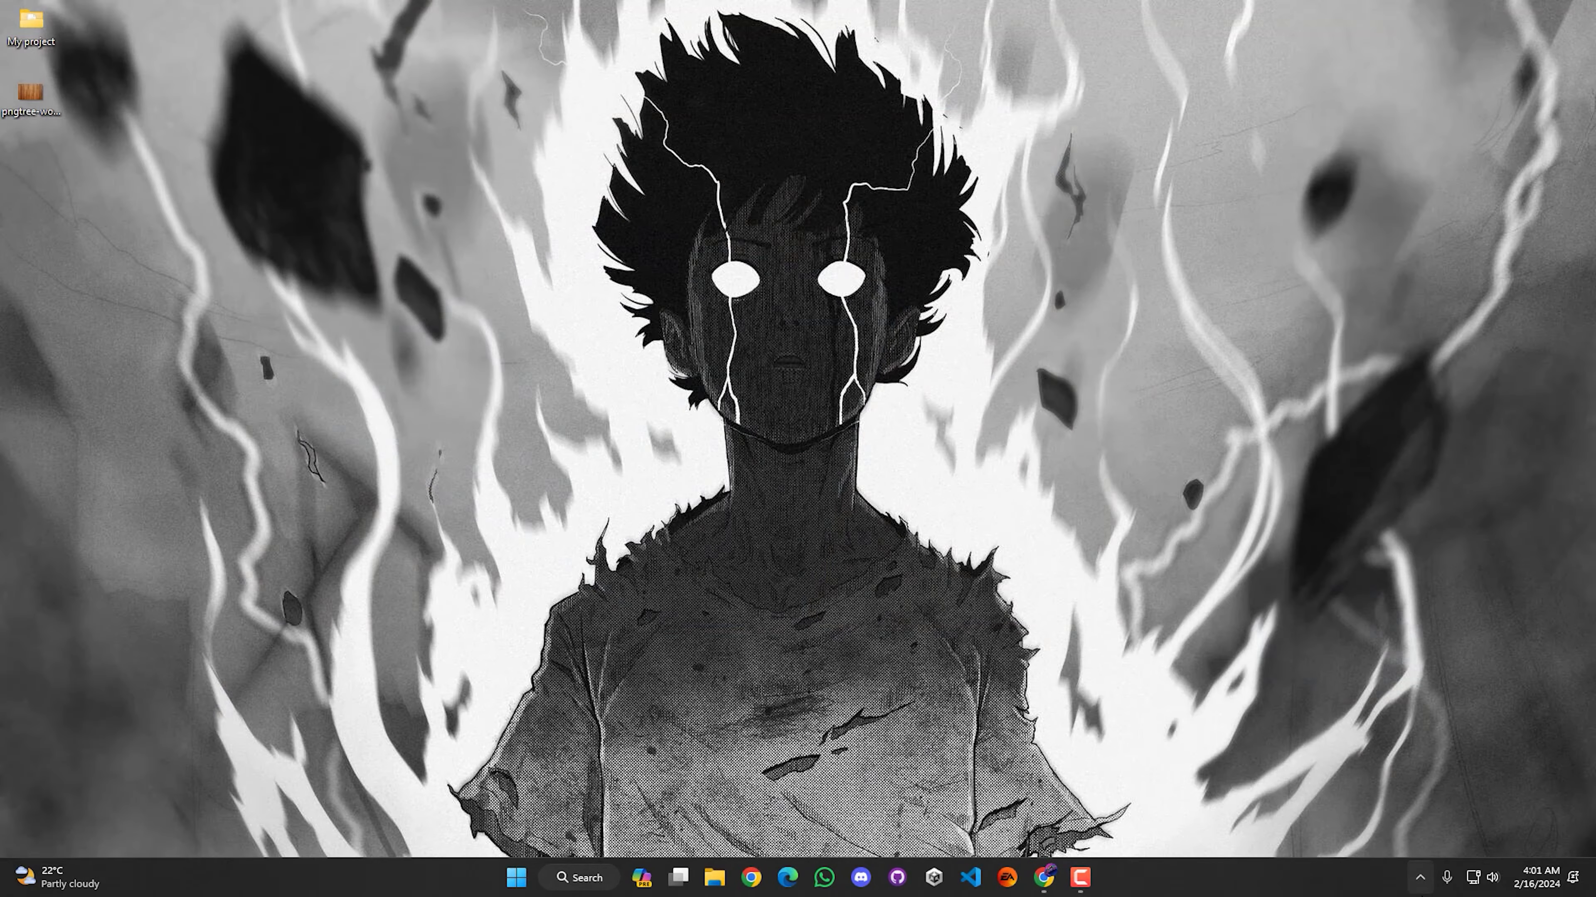
left_click(1420, 877)
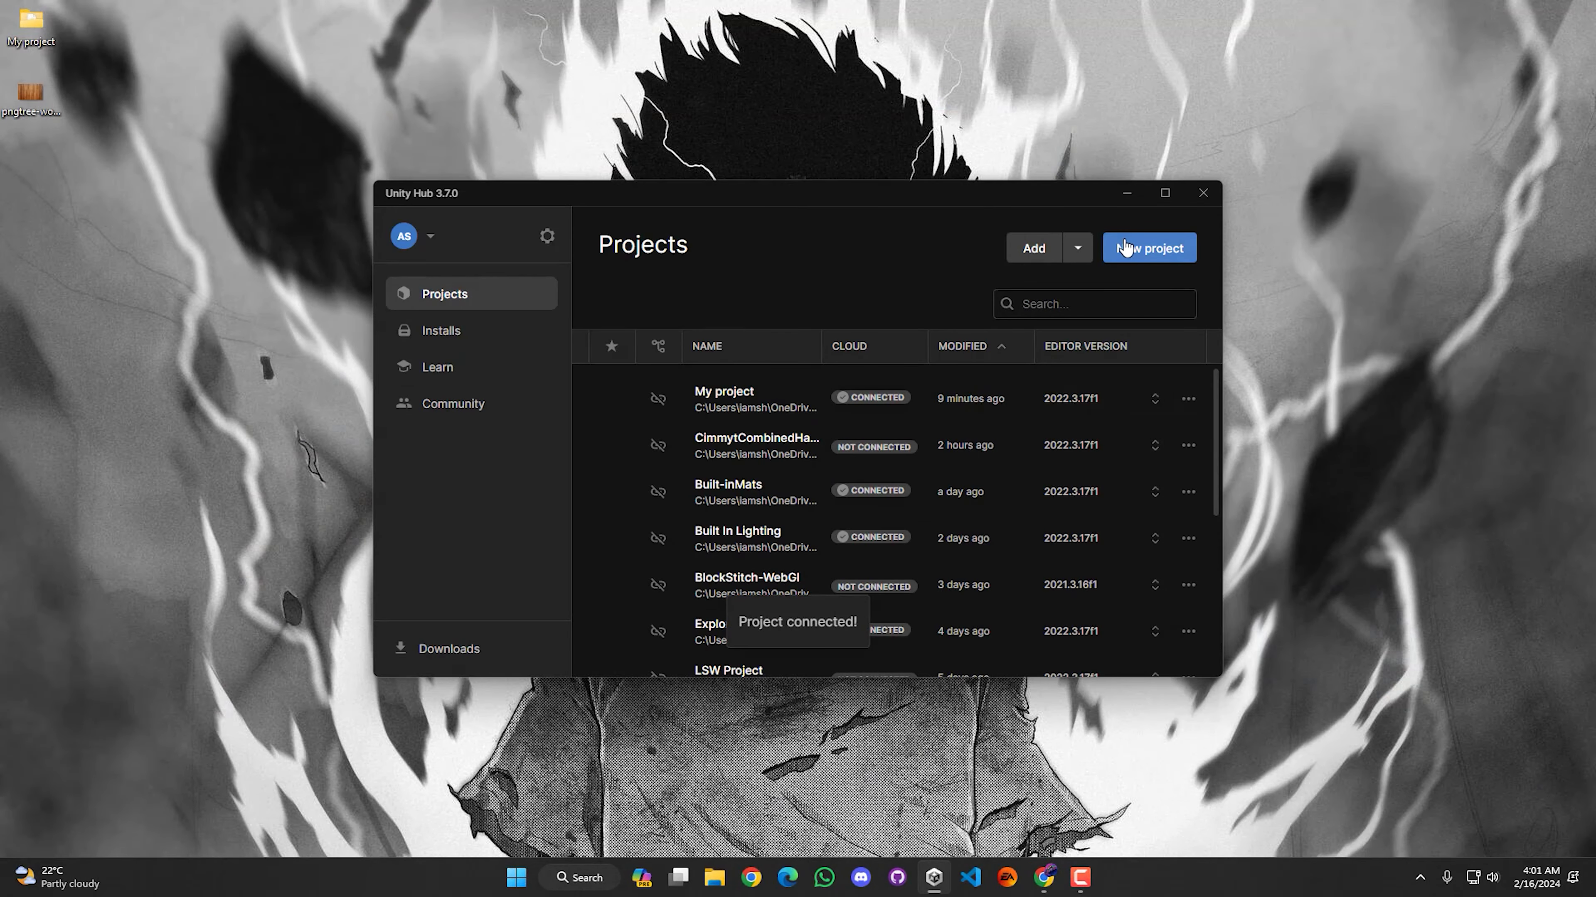
left_click(1124, 247)
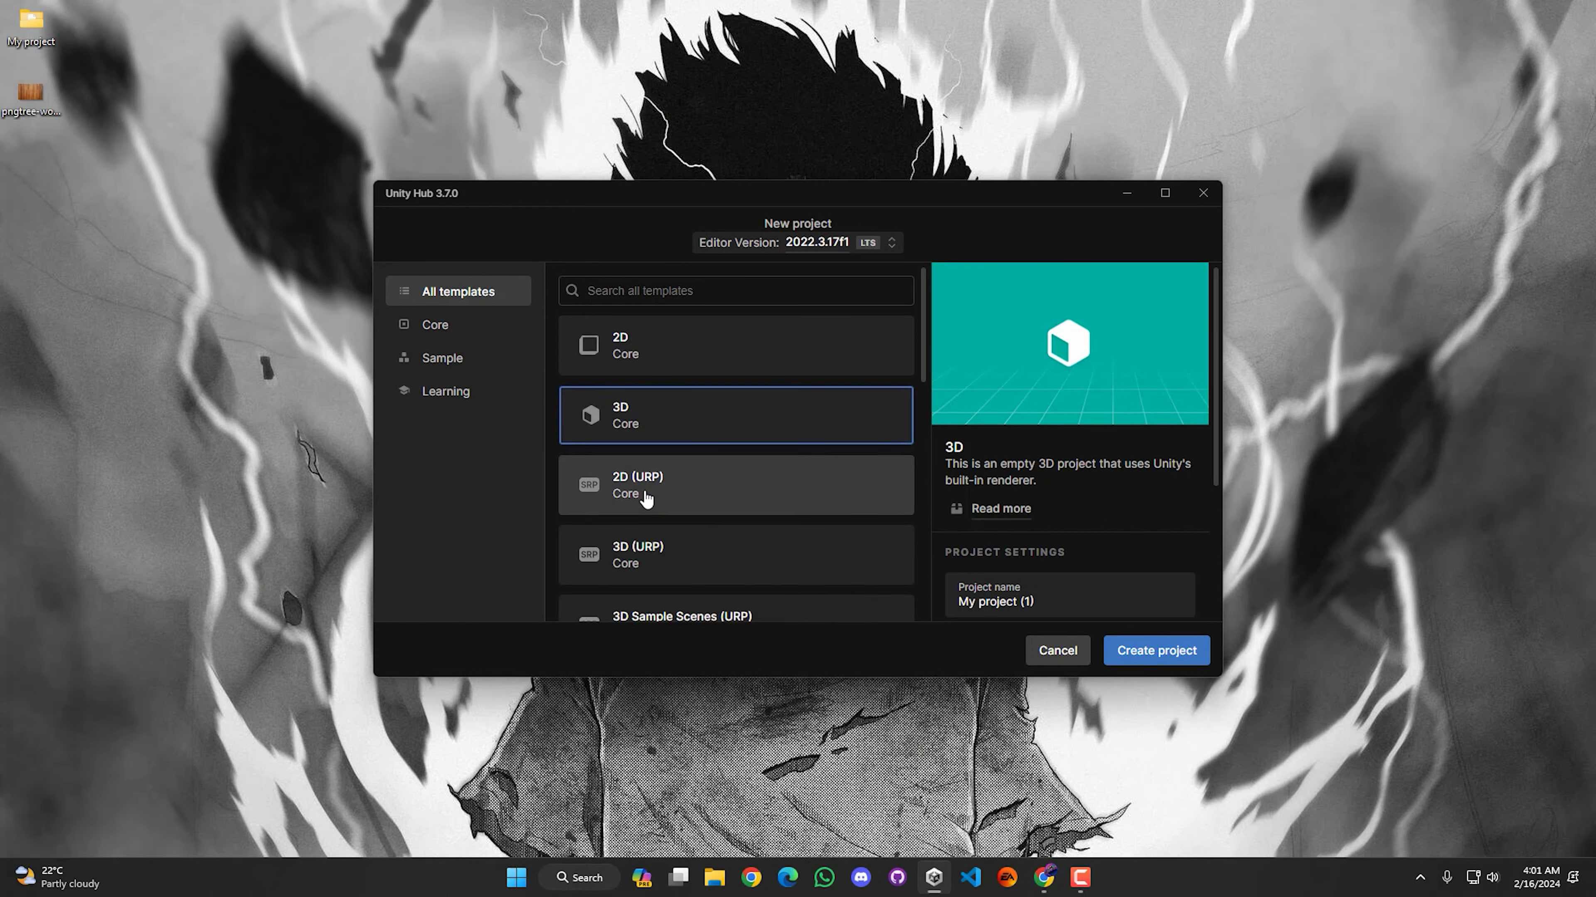
scroll(646, 498, "down", 3)
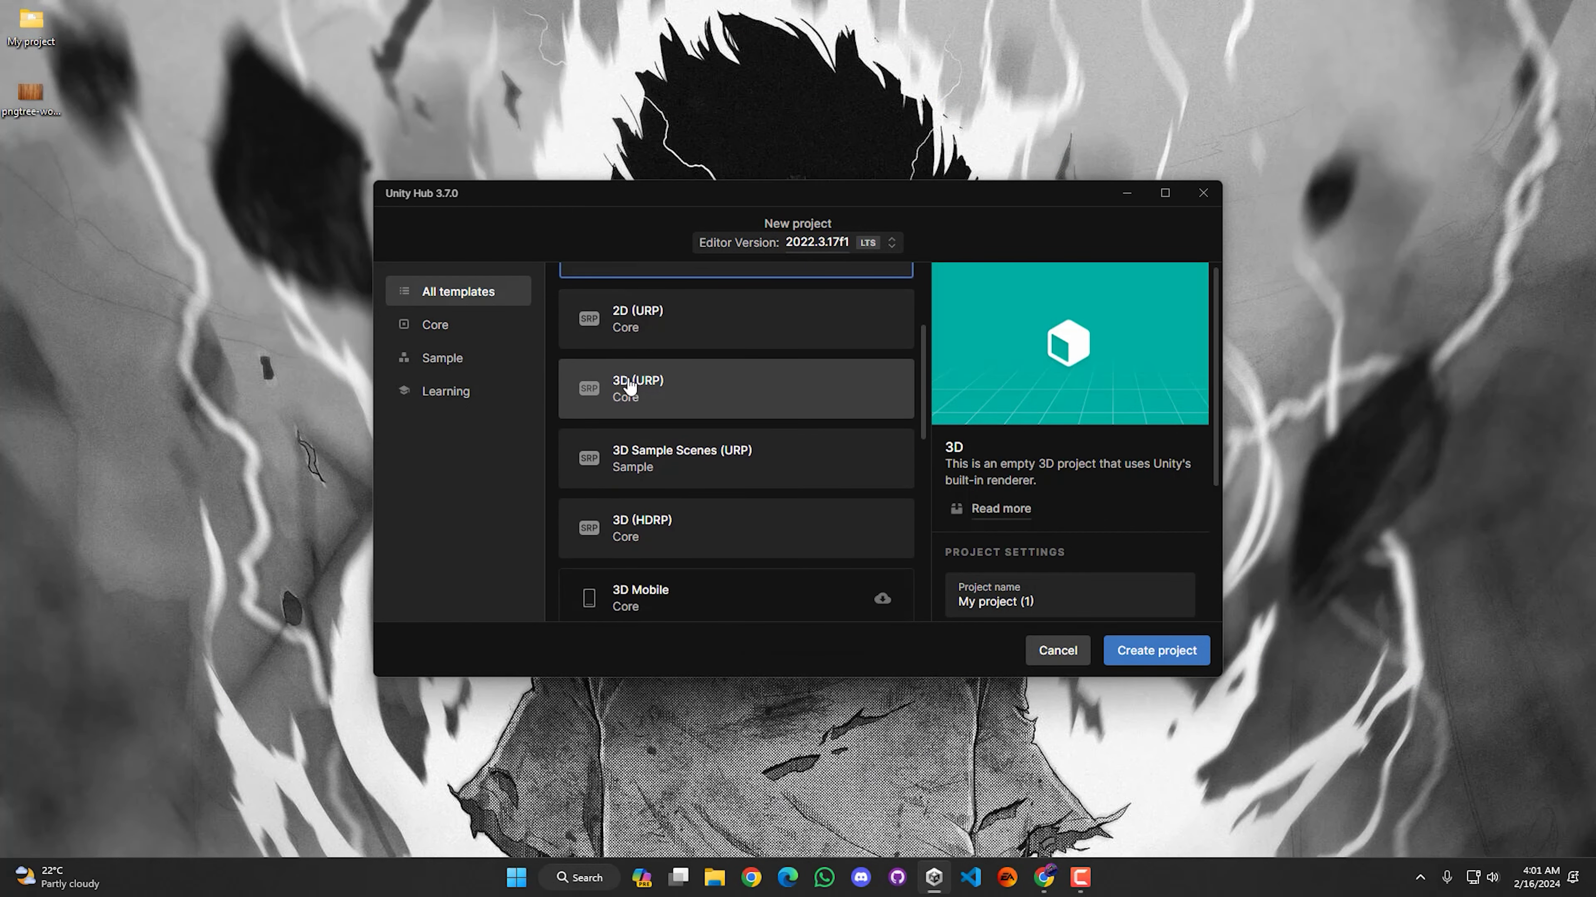
left_click(701, 397)
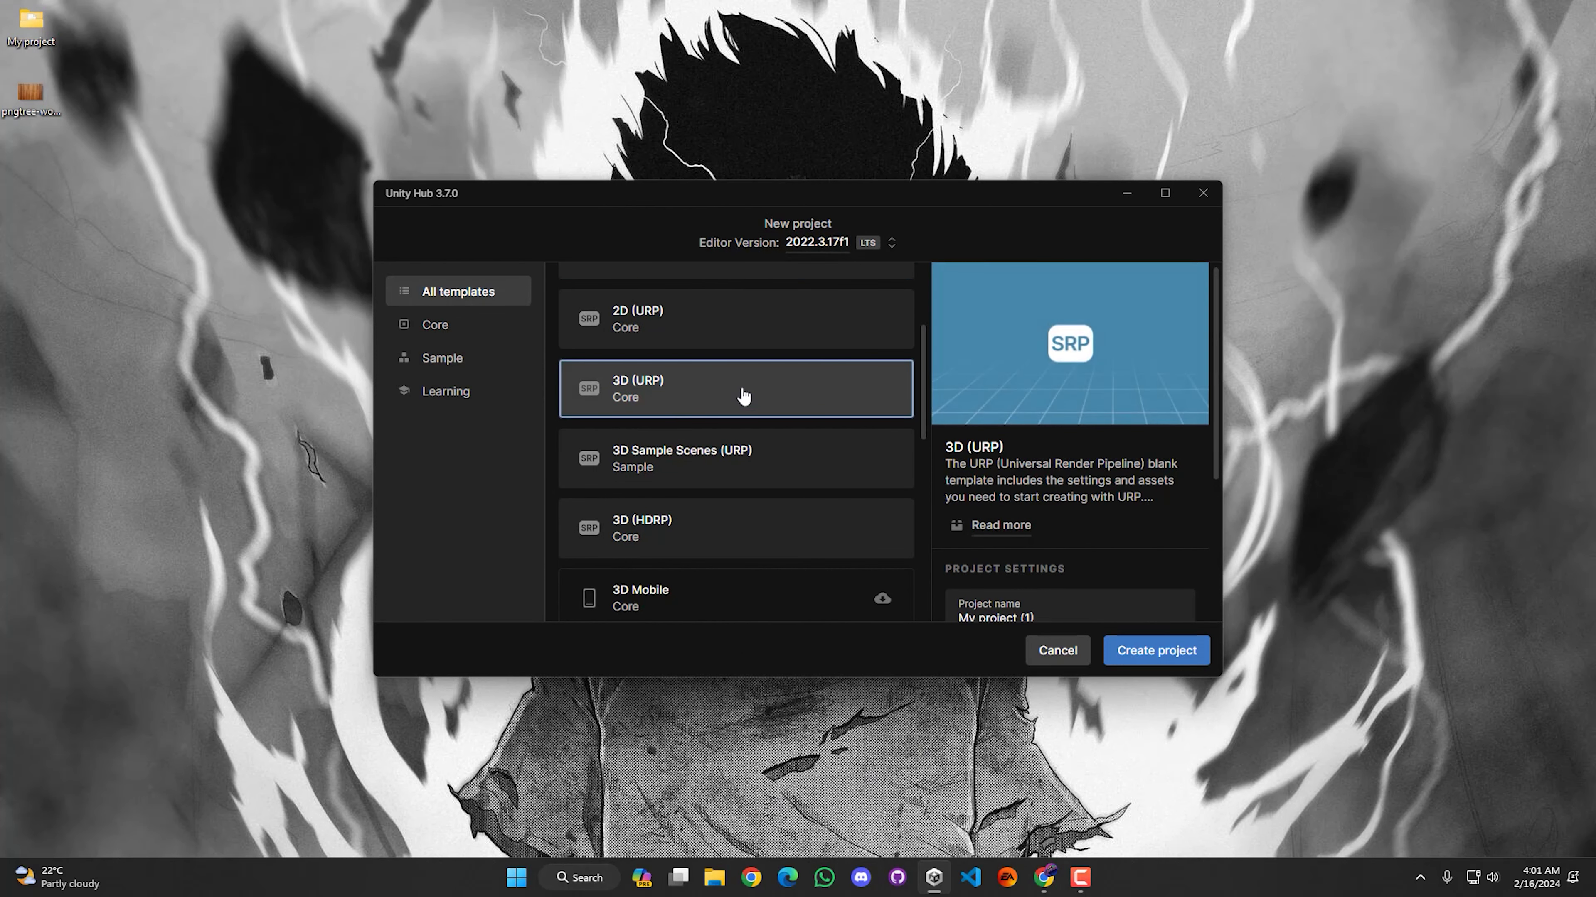
Name the new project My project_URP and create it
scroll(1067, 445, "down", 3)
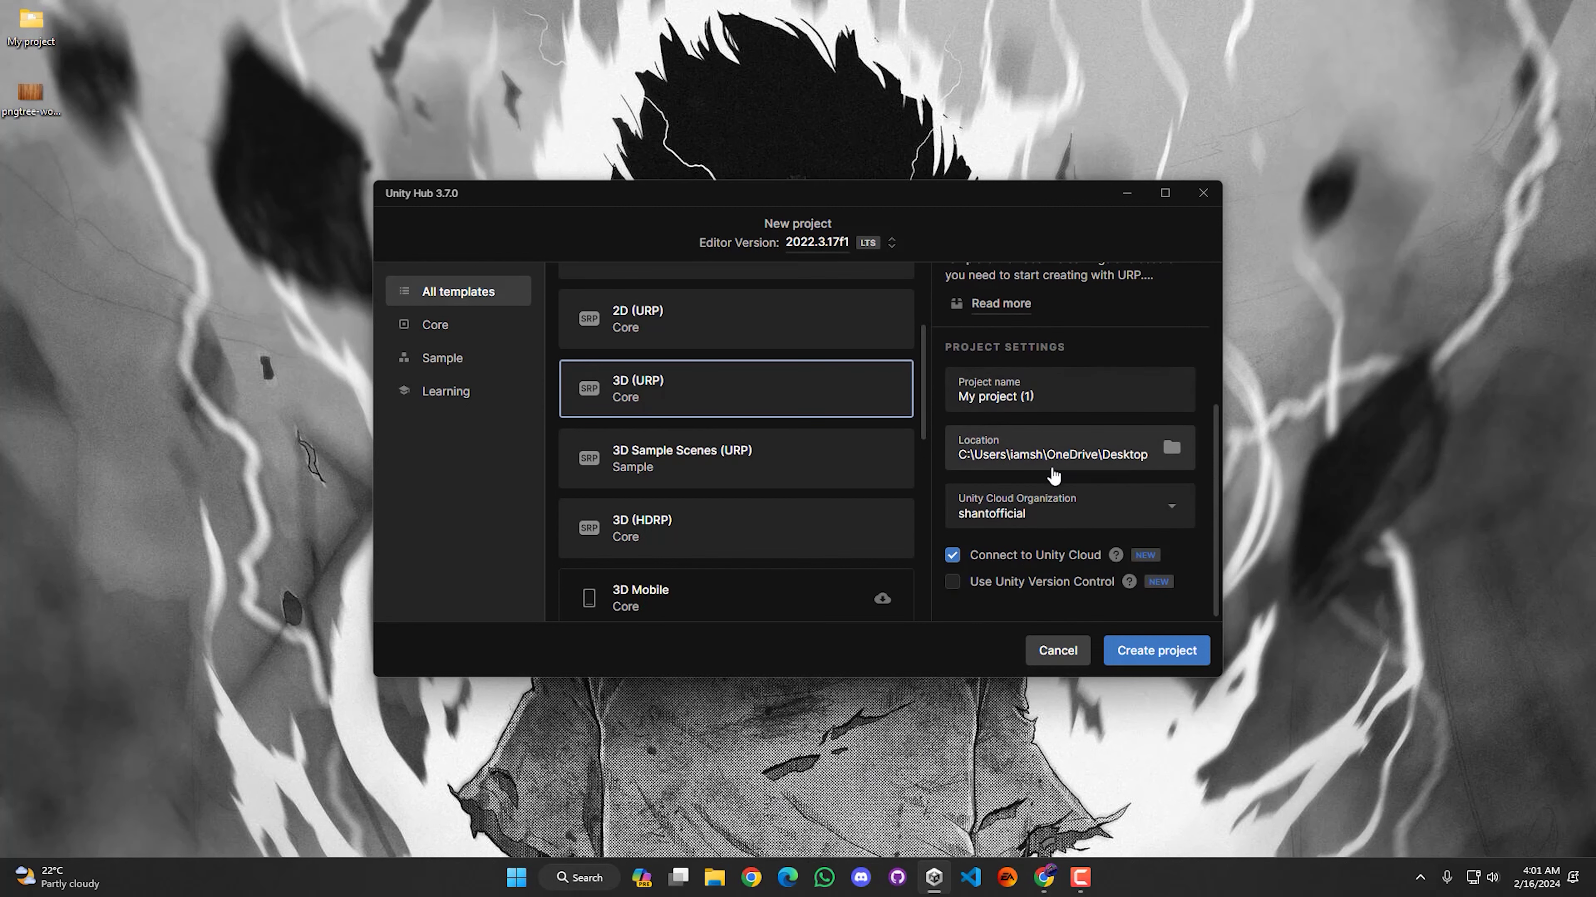
left_click(1030, 387)
mouse_move(1034, 396)
left_mouse_down()
mouse_move(950, 403)
mouse_move(1030, 402)
mouse_move(1017, 405)
left_mouse_up()
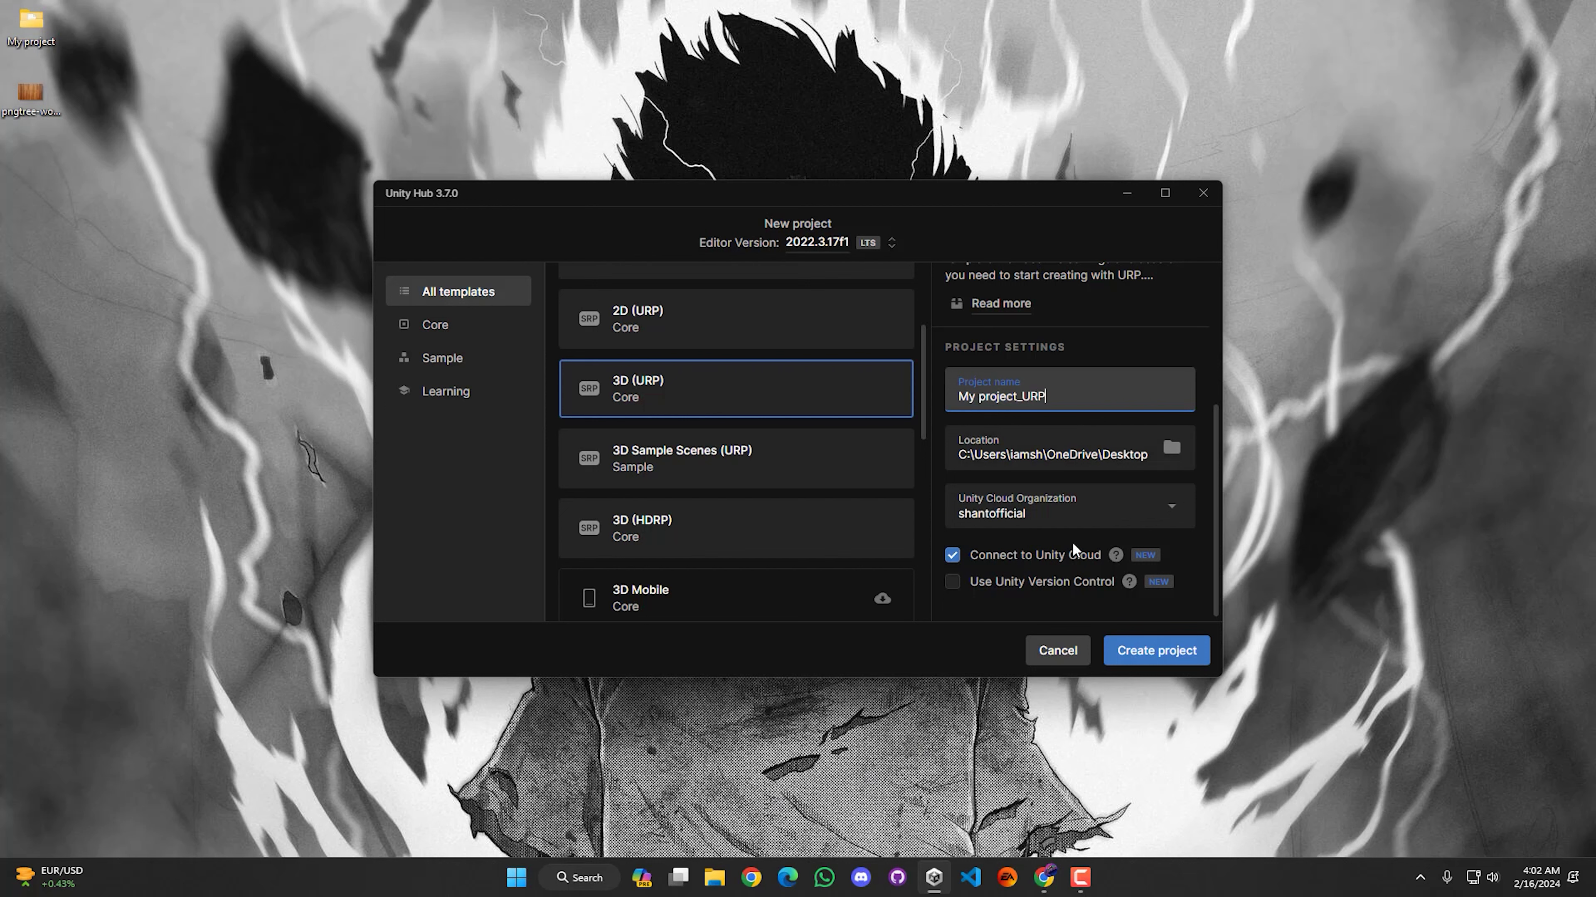
left_click(1148, 653)
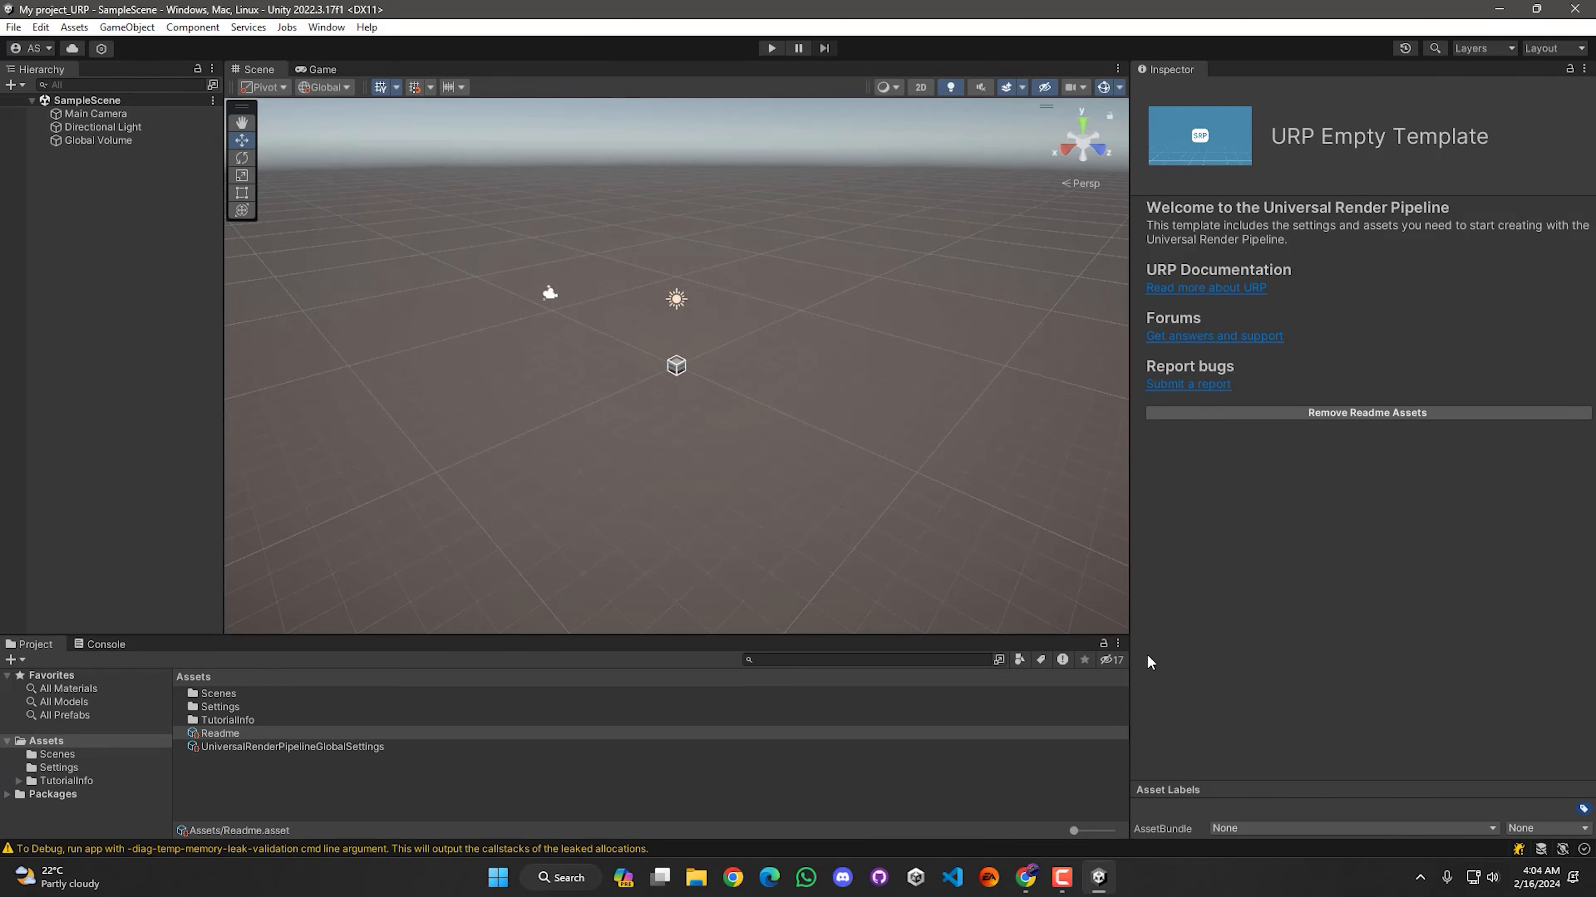
Add a 3D plane to the SampleScene at its default size and name
left_click(65, 180)
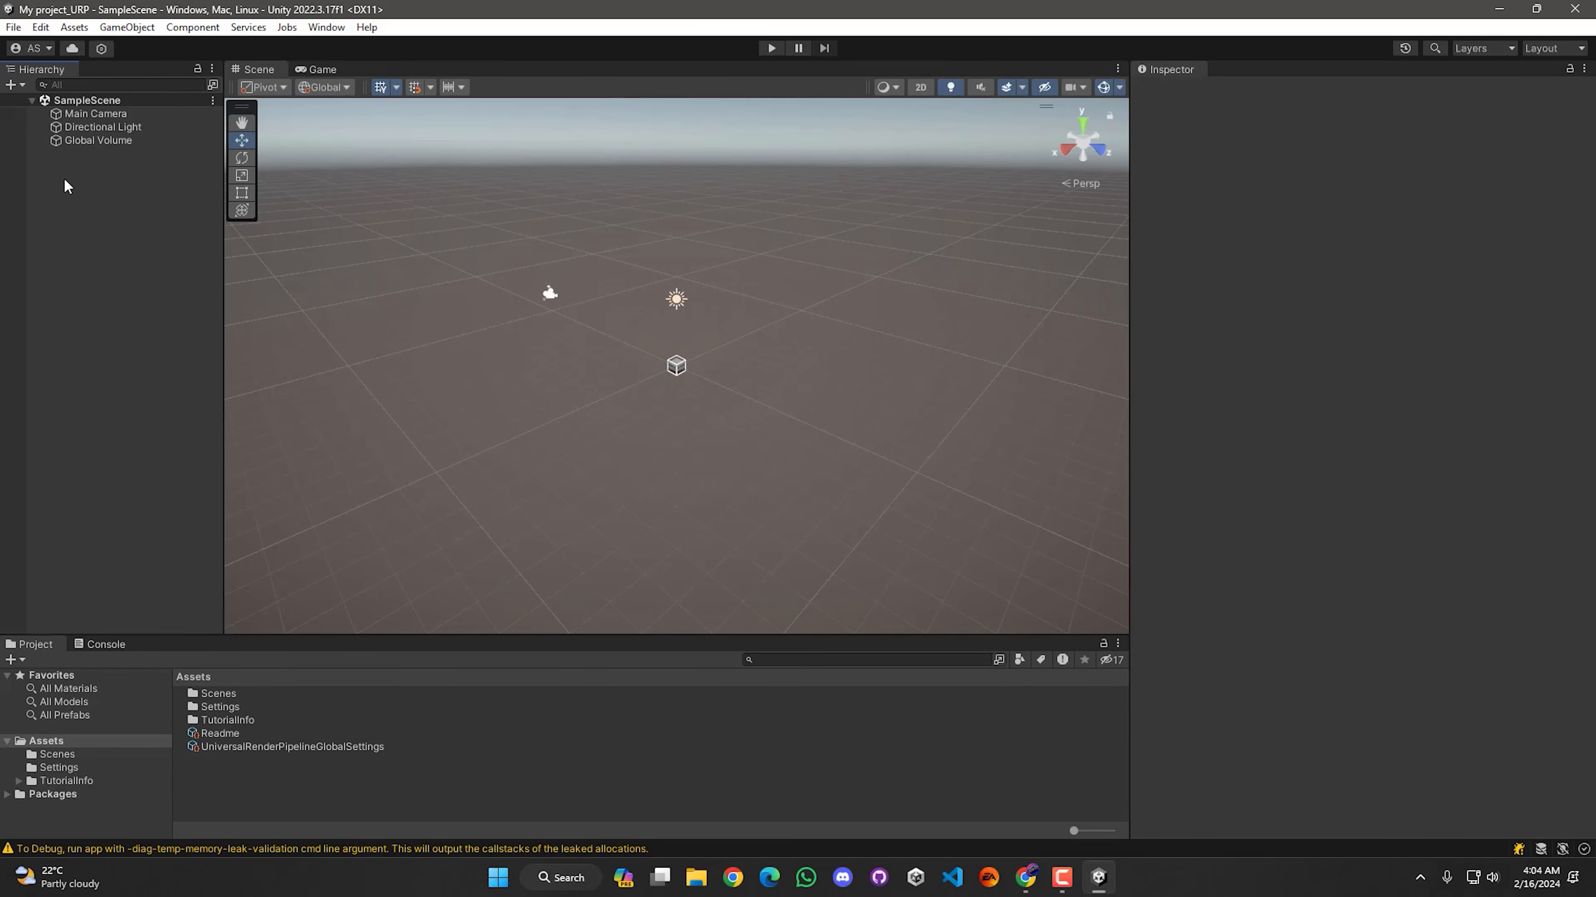
right_click(64, 180)
mouse_move(212, 446)
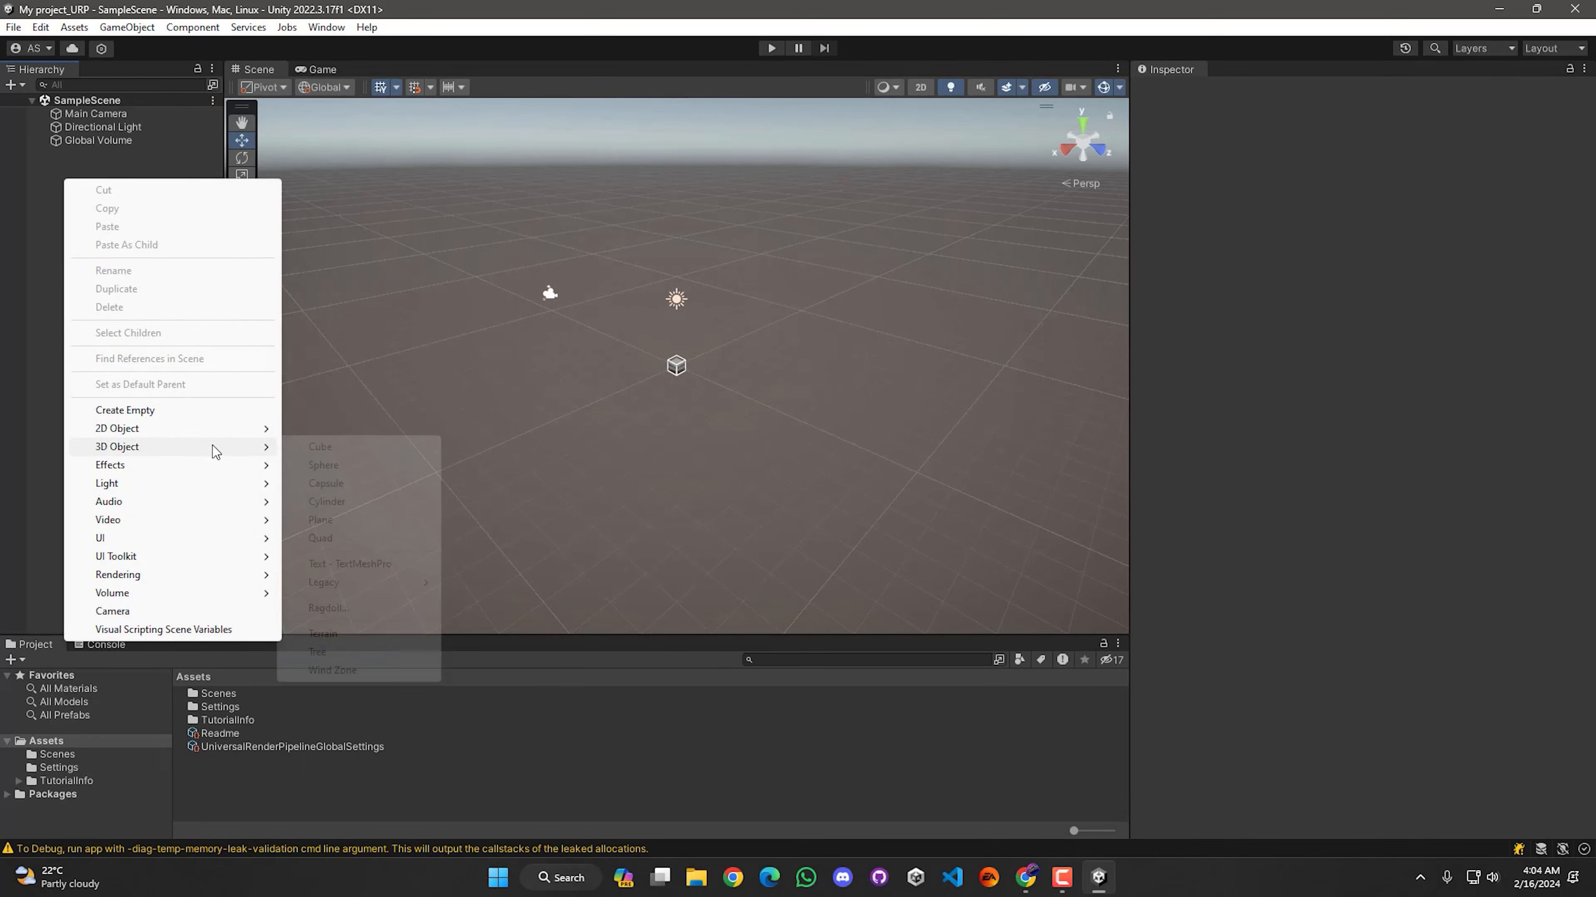
left_click(349, 521)
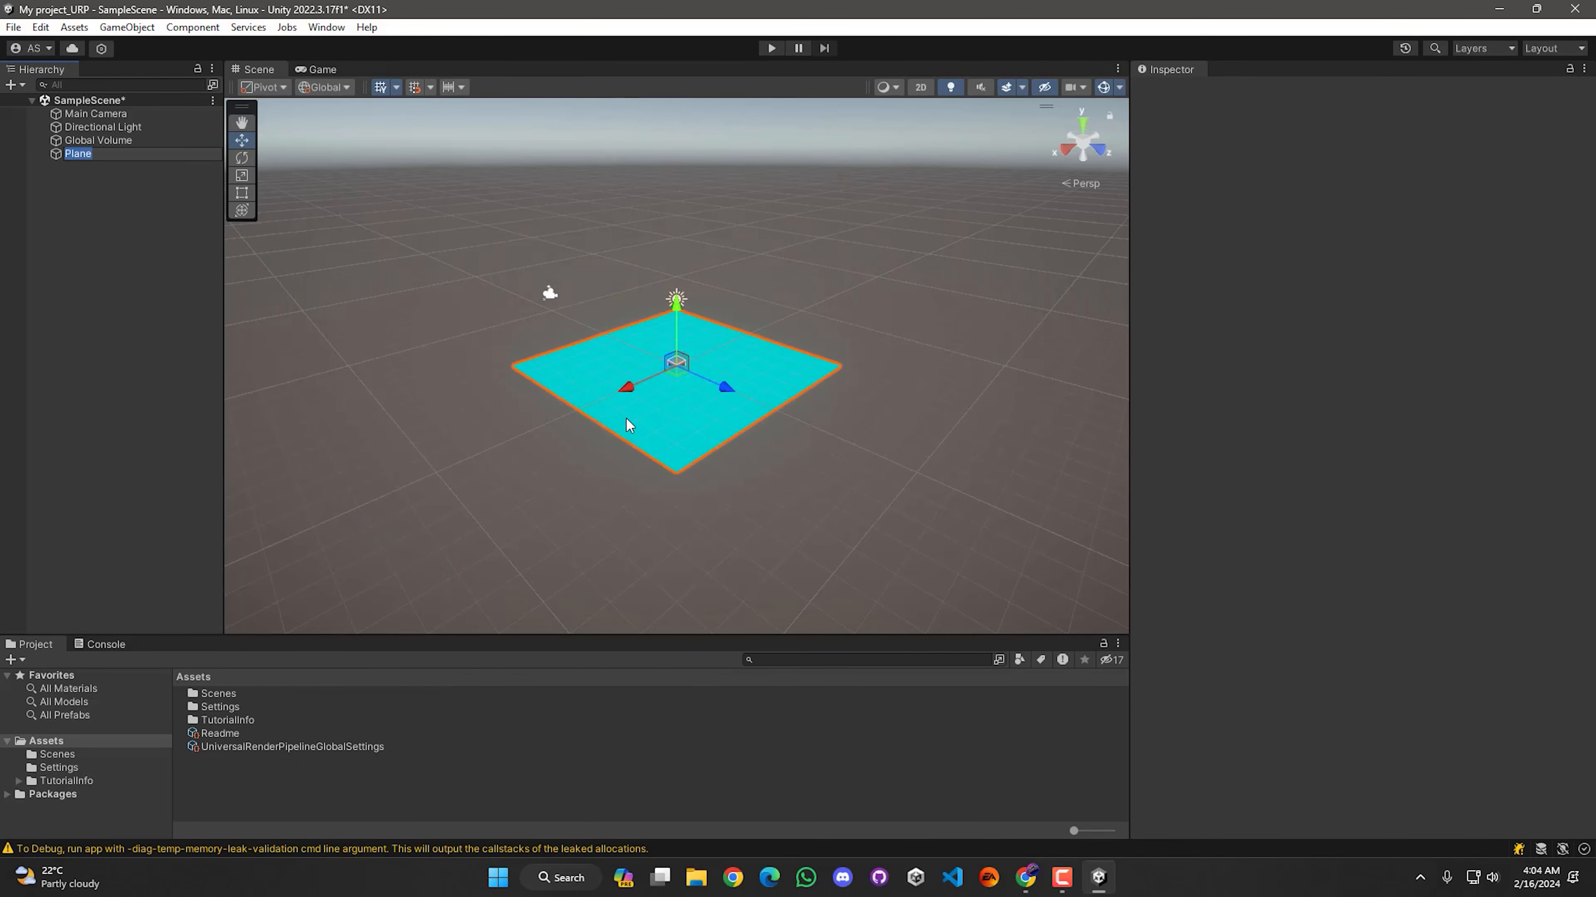
left_click(141, 278)
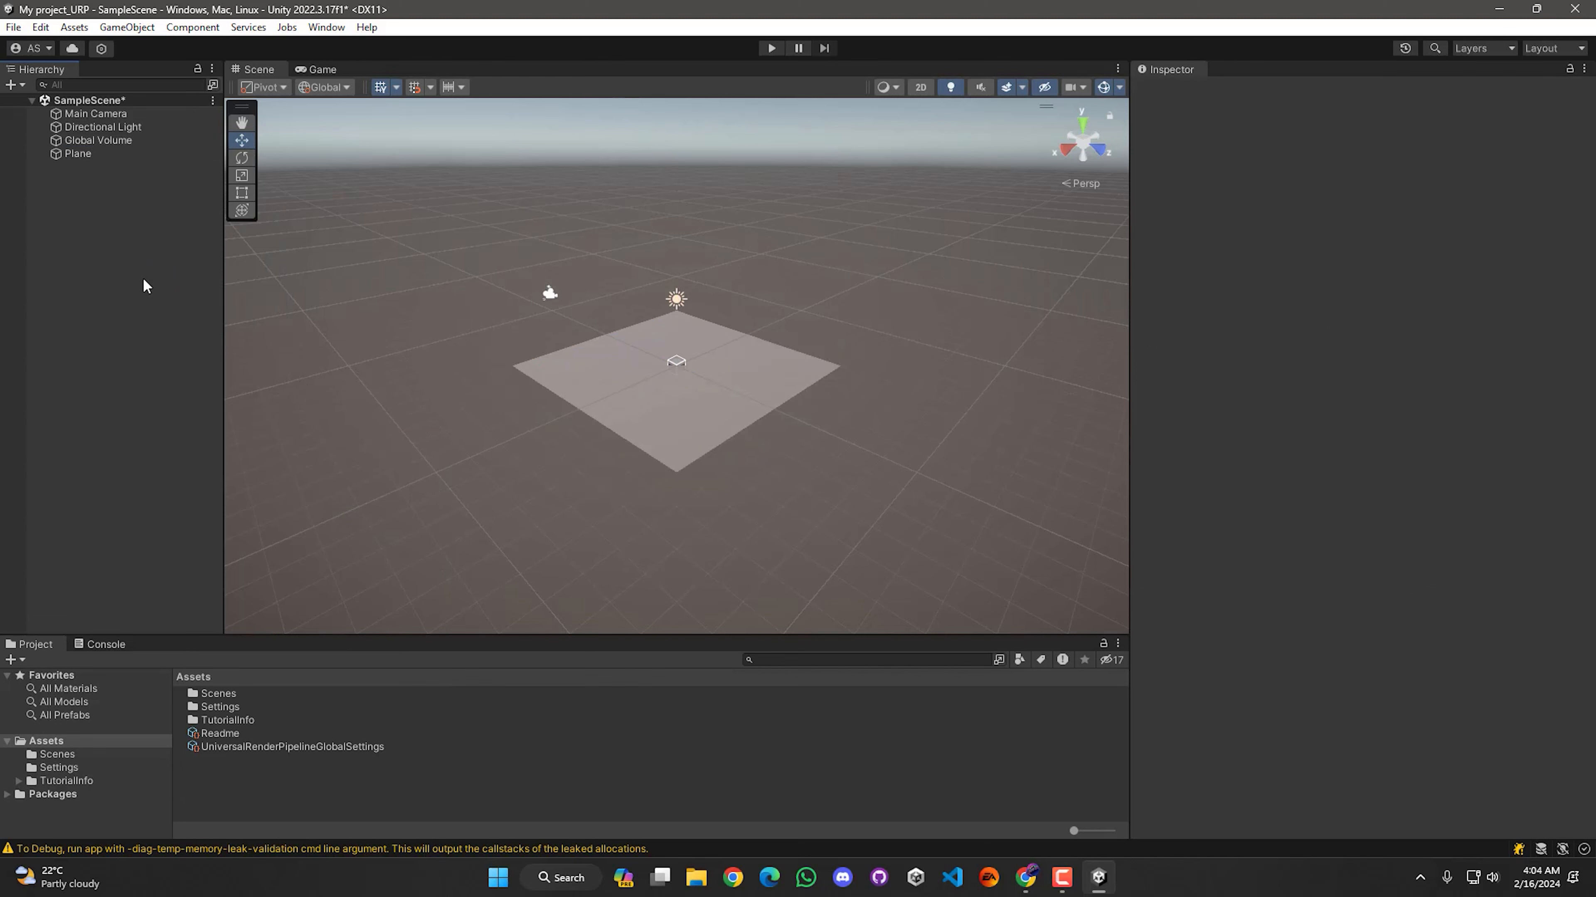
Add a 3D cube to the scene with its default name and transform
right_click(66, 199)
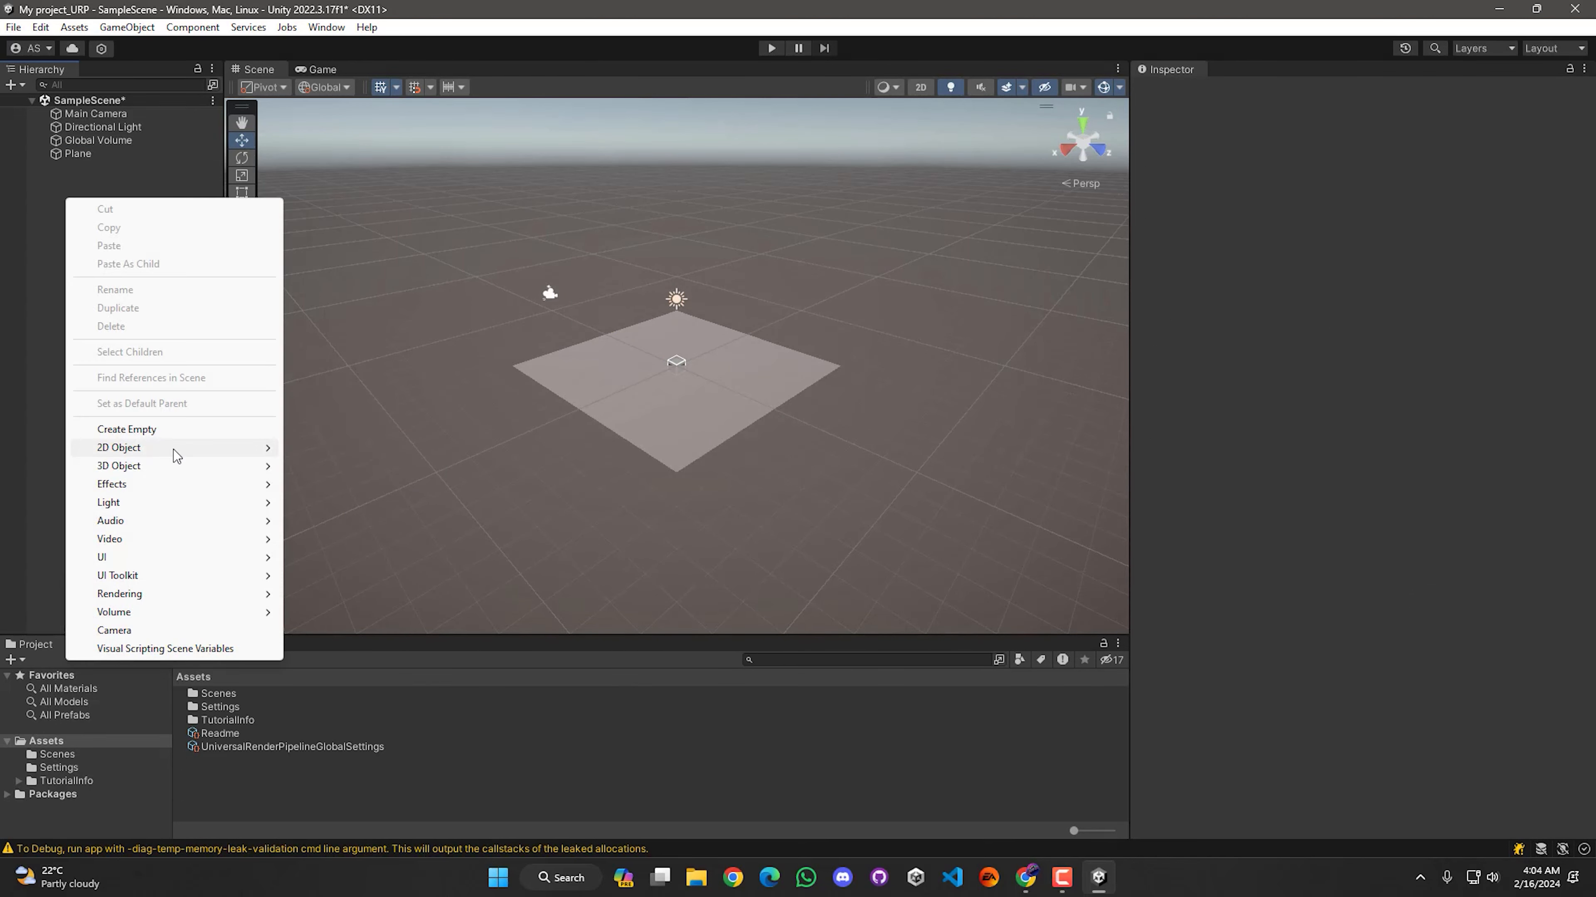
mouse_move(188, 465)
left_click(324, 465)
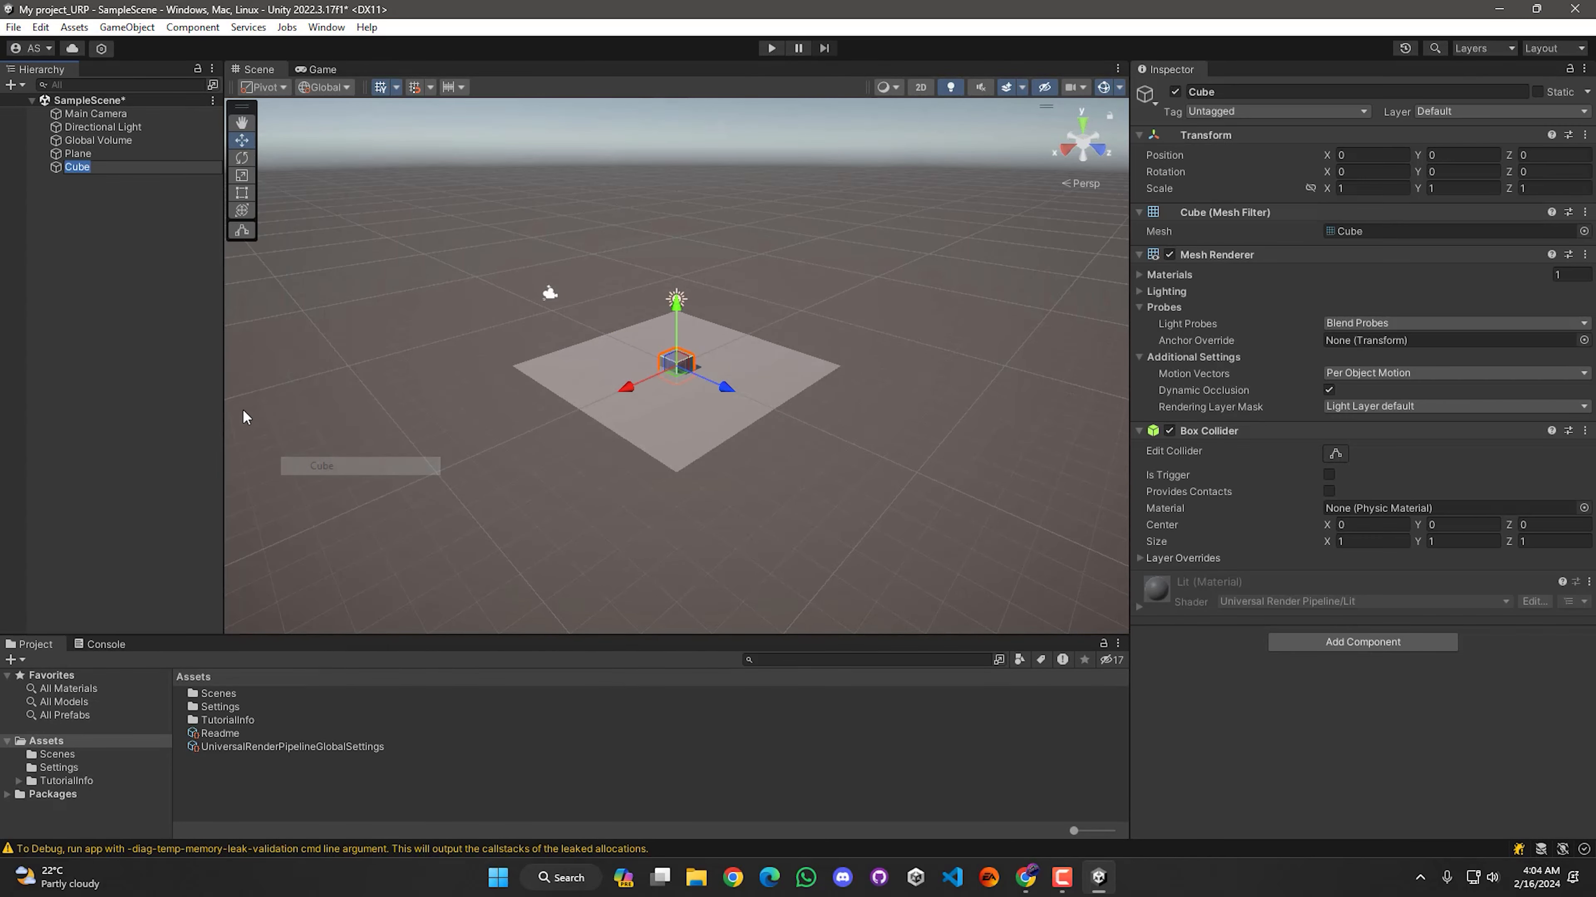
Add a 3D sphere and move it beside the cube and above the plane, to about Y 1.18 and Z 2.29
right_click(72, 262)
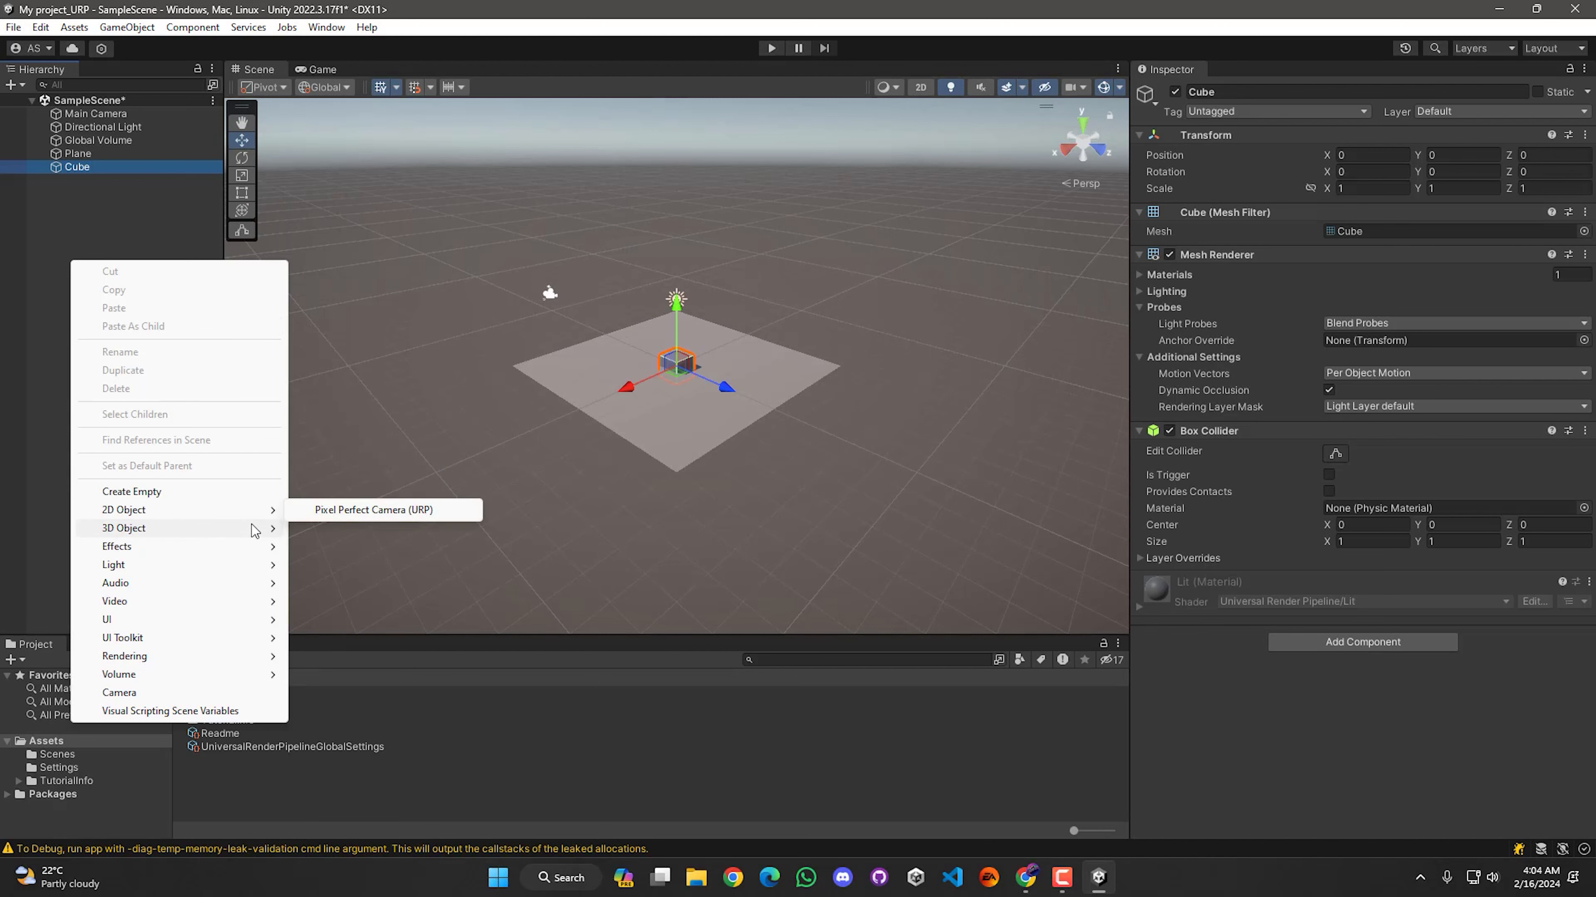
mouse_move(251, 526)
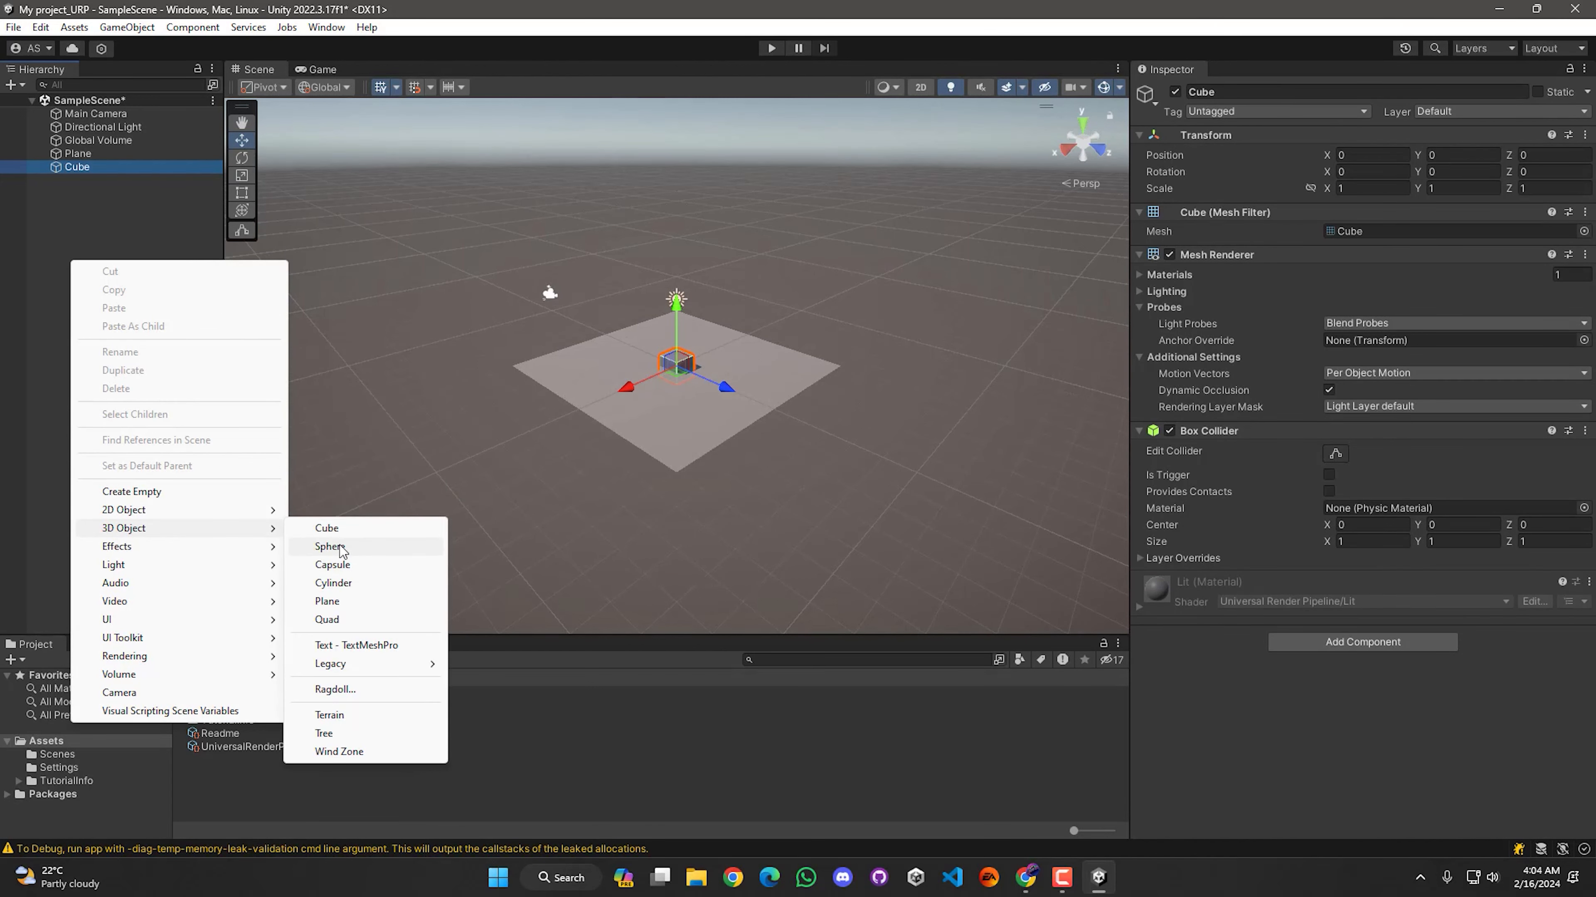
left_click(341, 550)
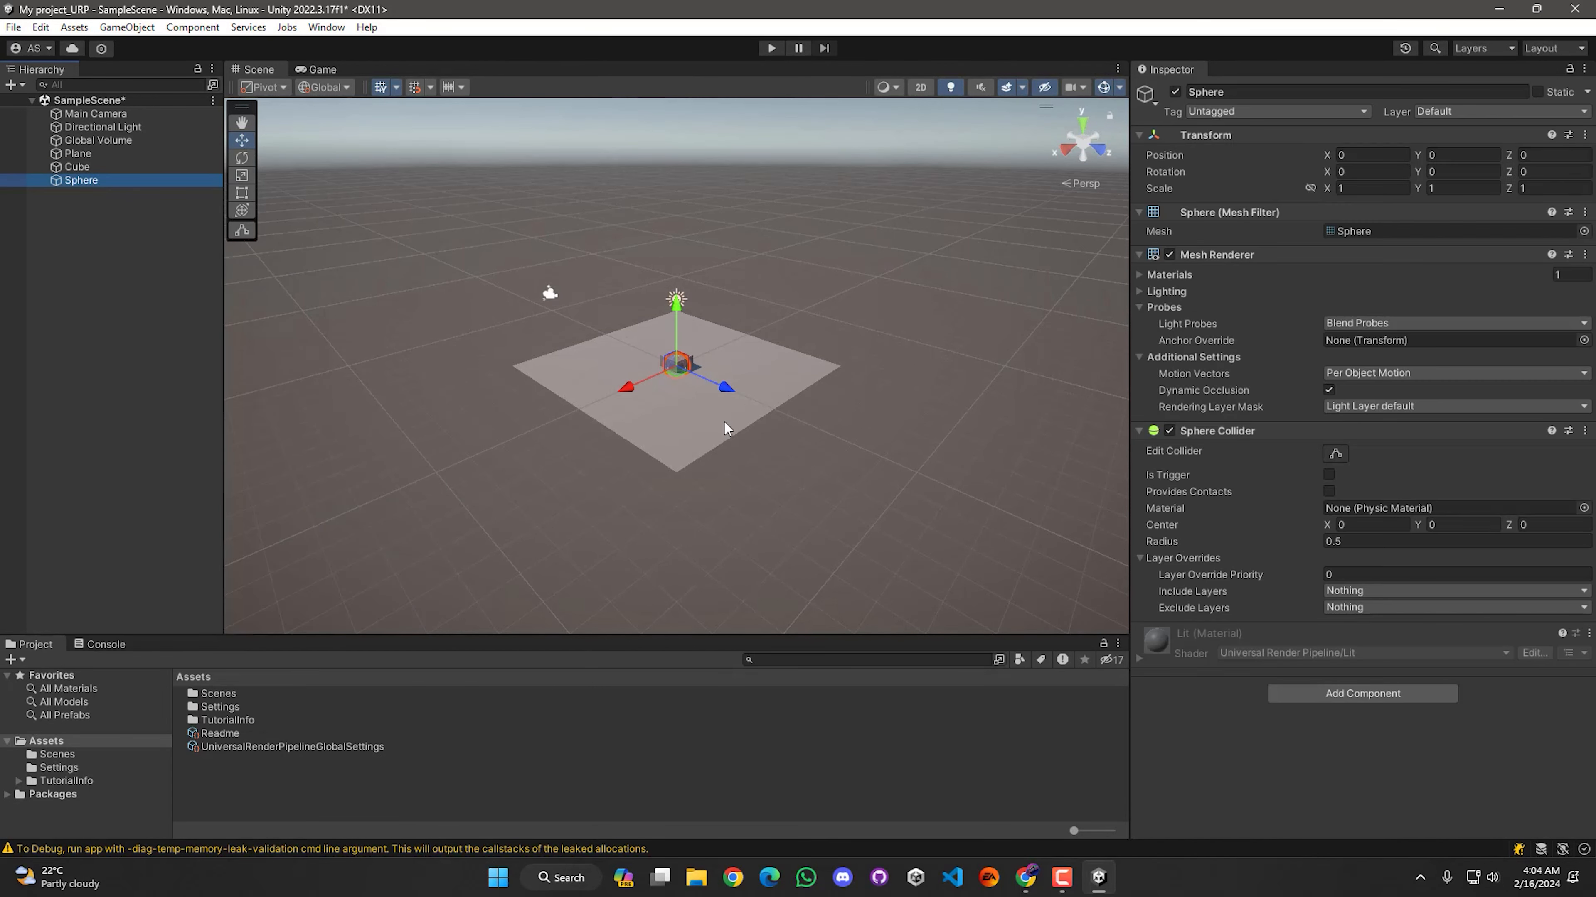
left_click_drag(724, 394, 768, 407)
left_click_drag(720, 343, 733, 296)
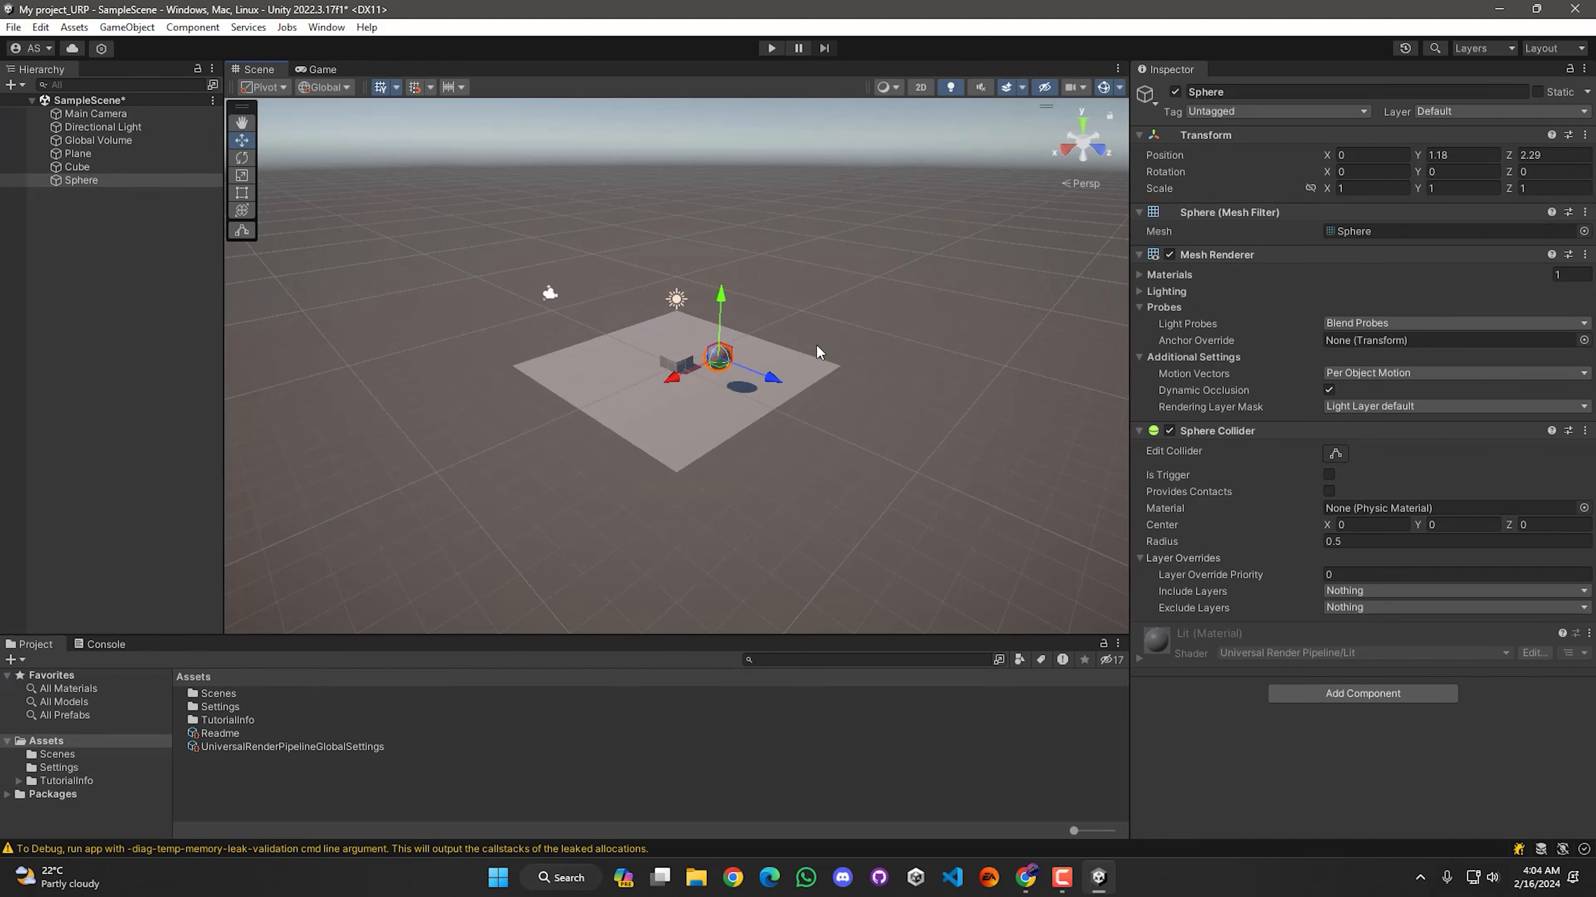
Raise the cube above the plane along the Y axis and save the scene
left_click(104, 167)
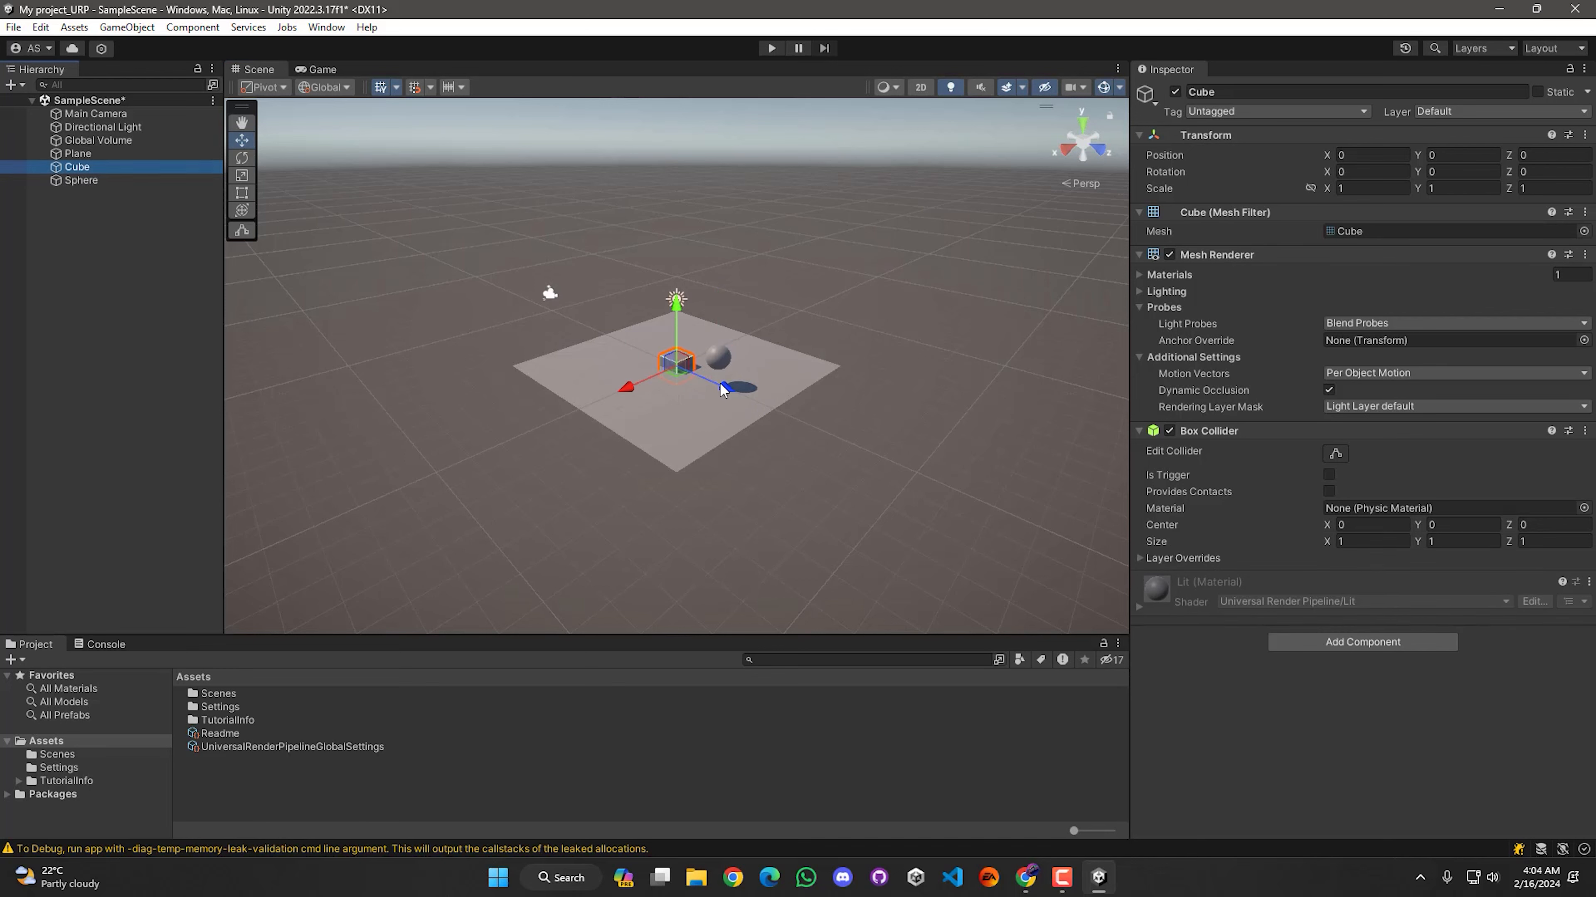
left_click_drag(677, 314, 677, 290)
key("ctrl+s")
key("w")
right_click_drag(677, 290, 629, 424)
left_click(172, 415)
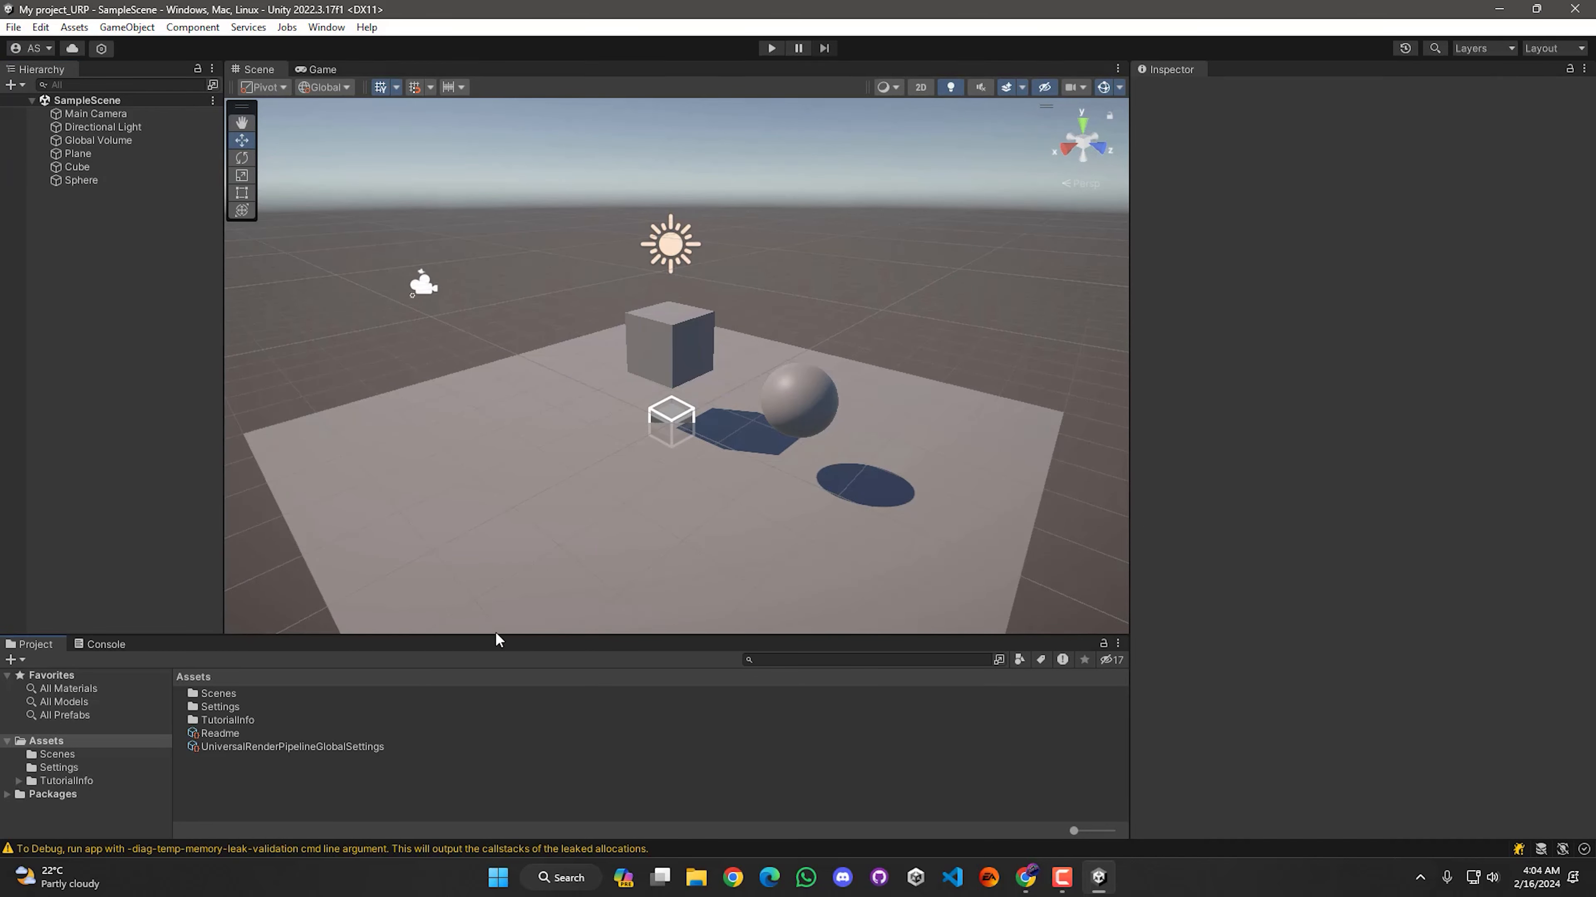
Create a new material named Cube in the project's Assets folder
right_click(319, 777)
mouse_move(571, 313)
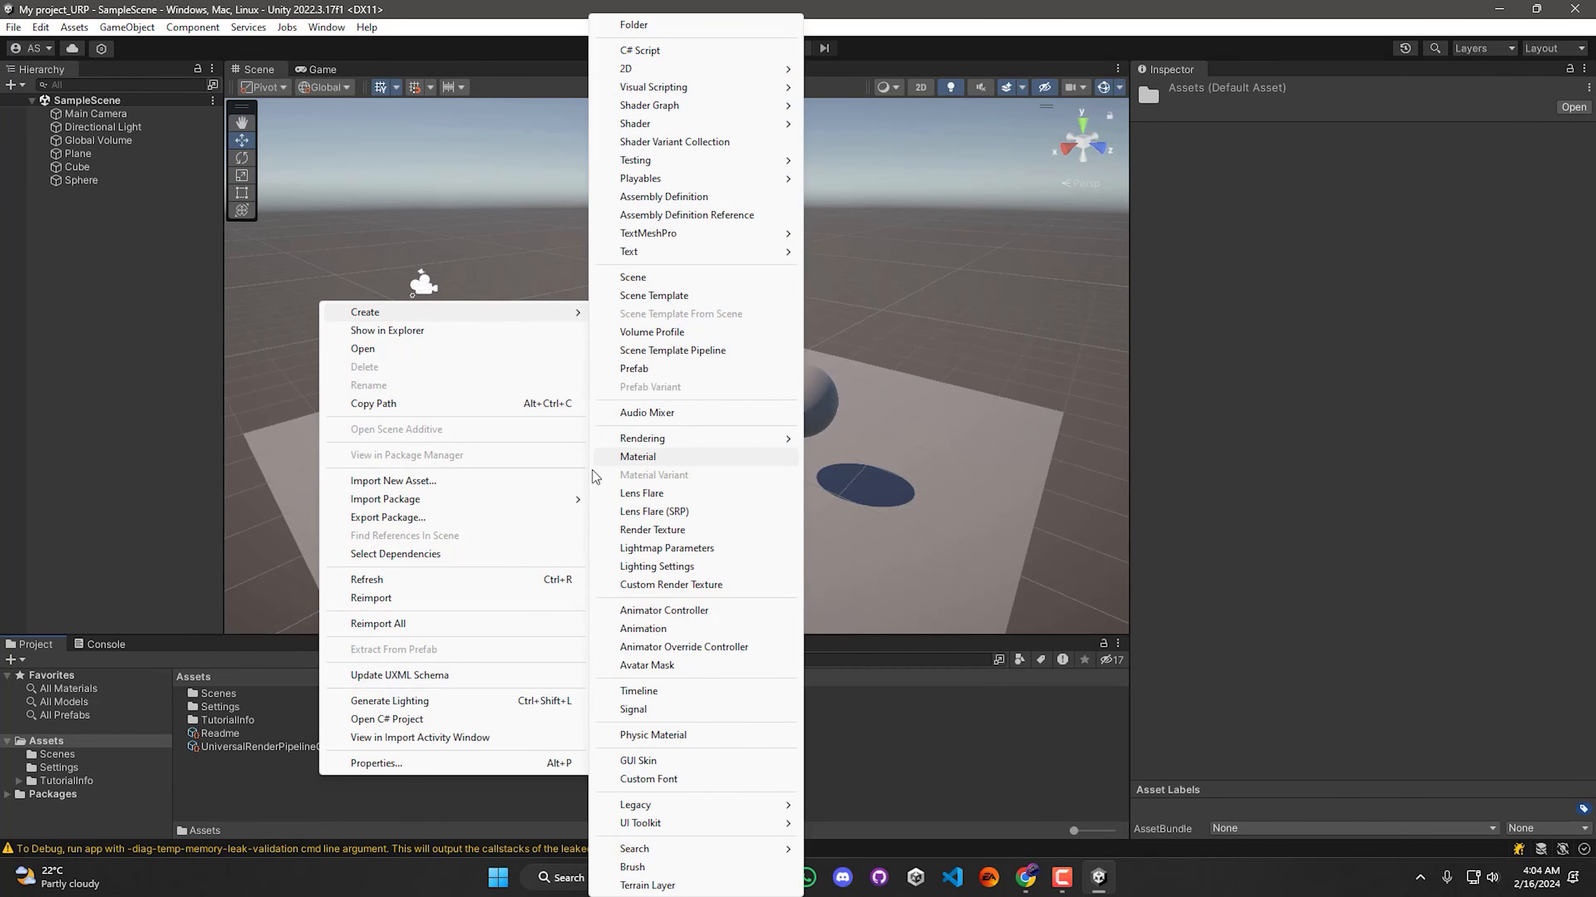
left_click(659, 449)
type("Cube")
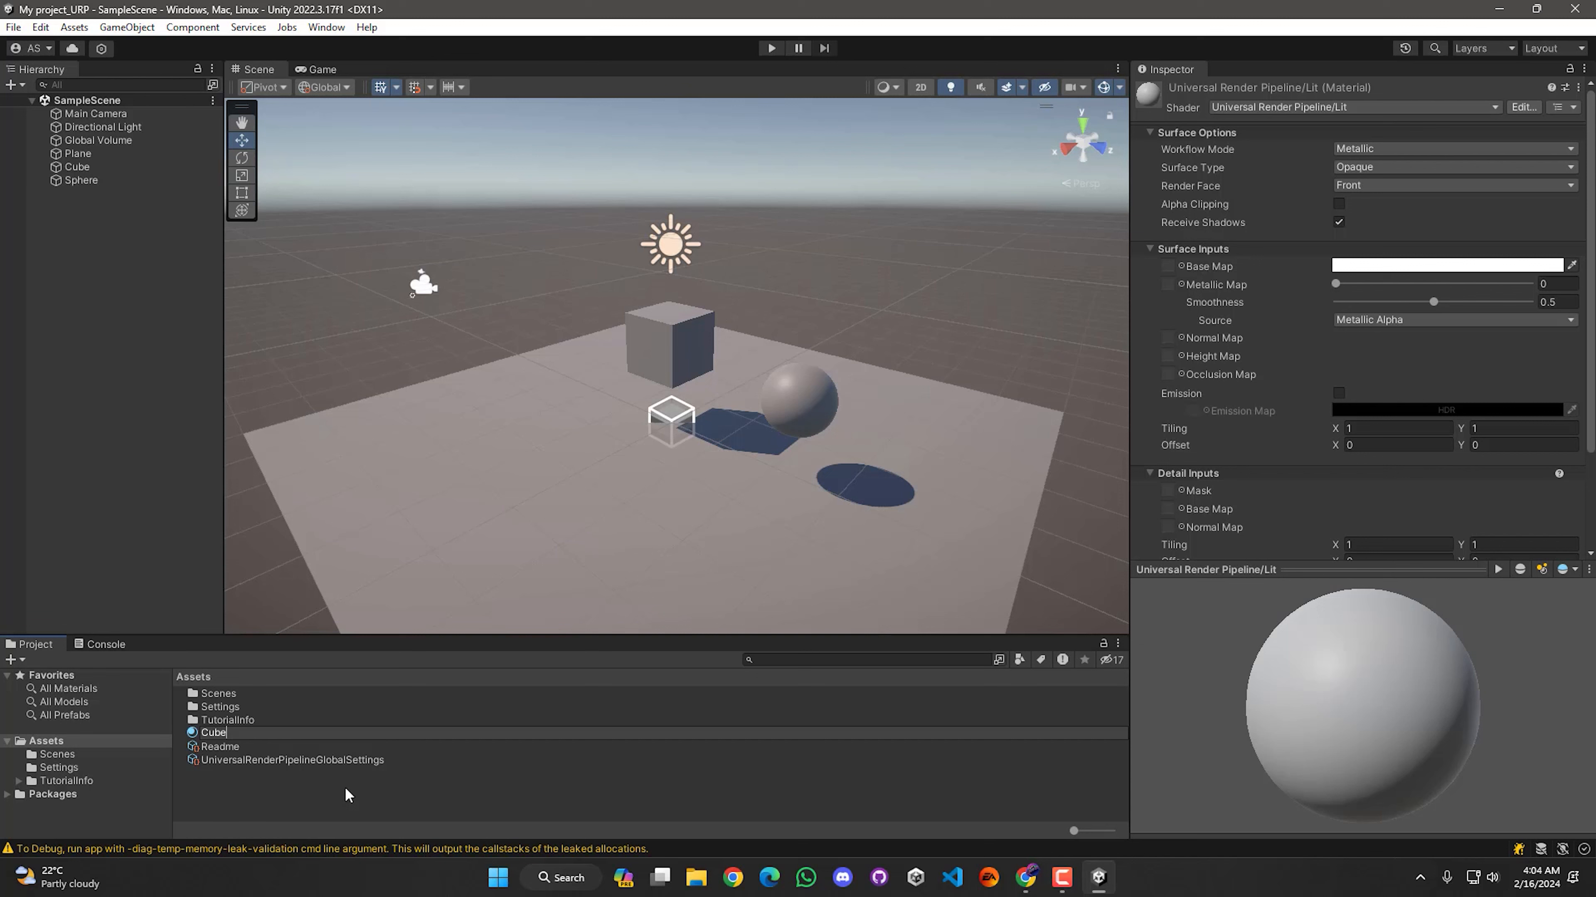
key("Return")
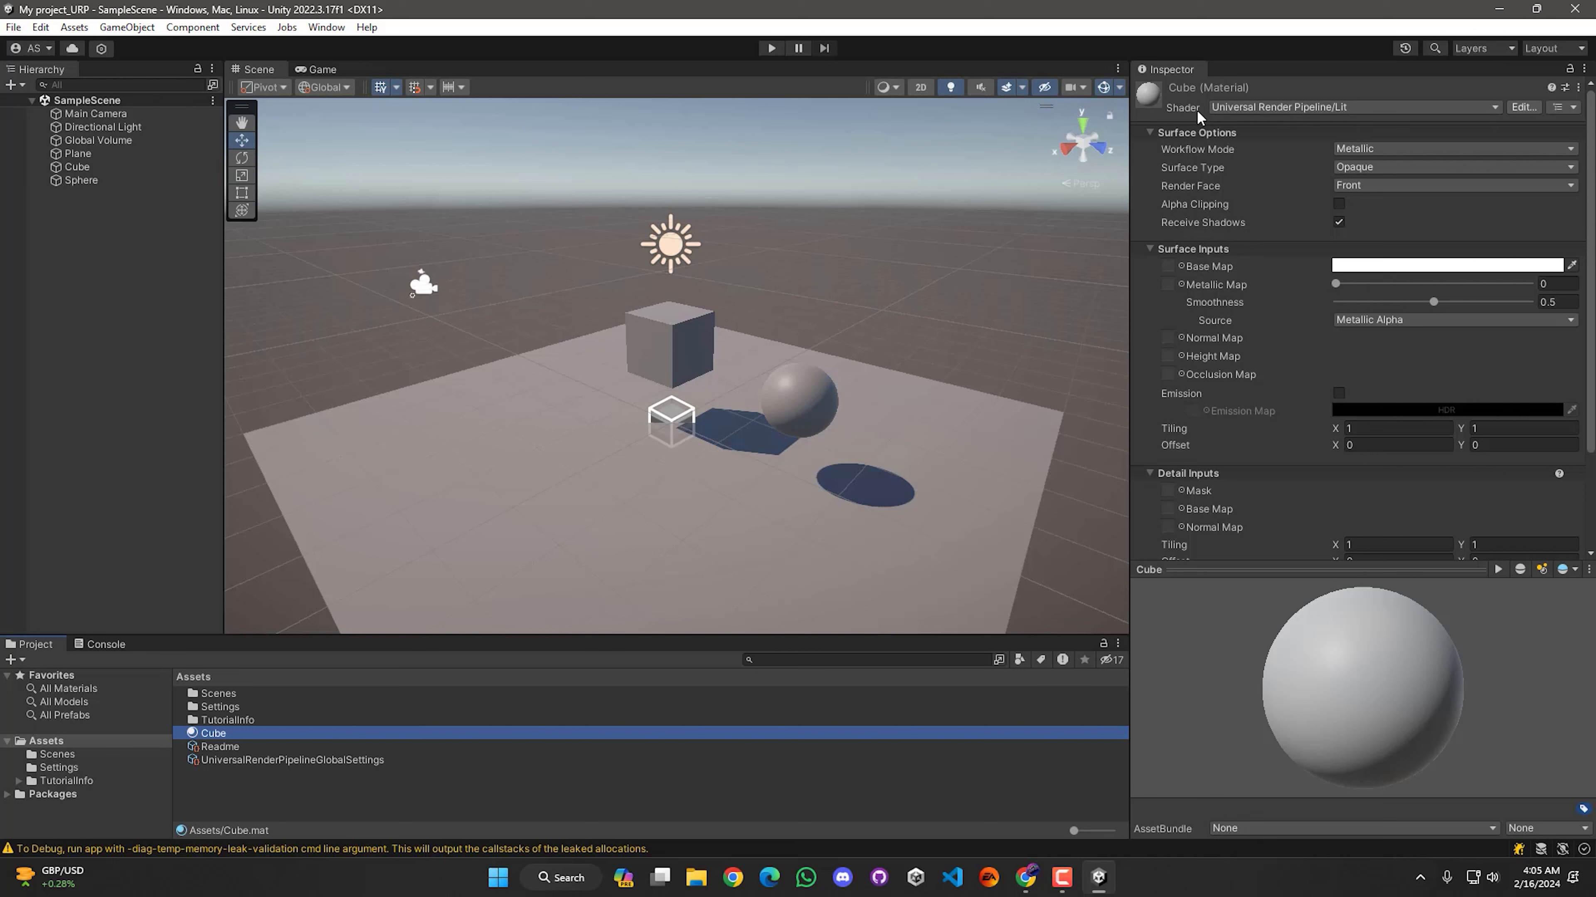
Look through the shaders available for the Cube material, including the Universal Render Pipeline group, without changing the shader
left_click(1221, 107)
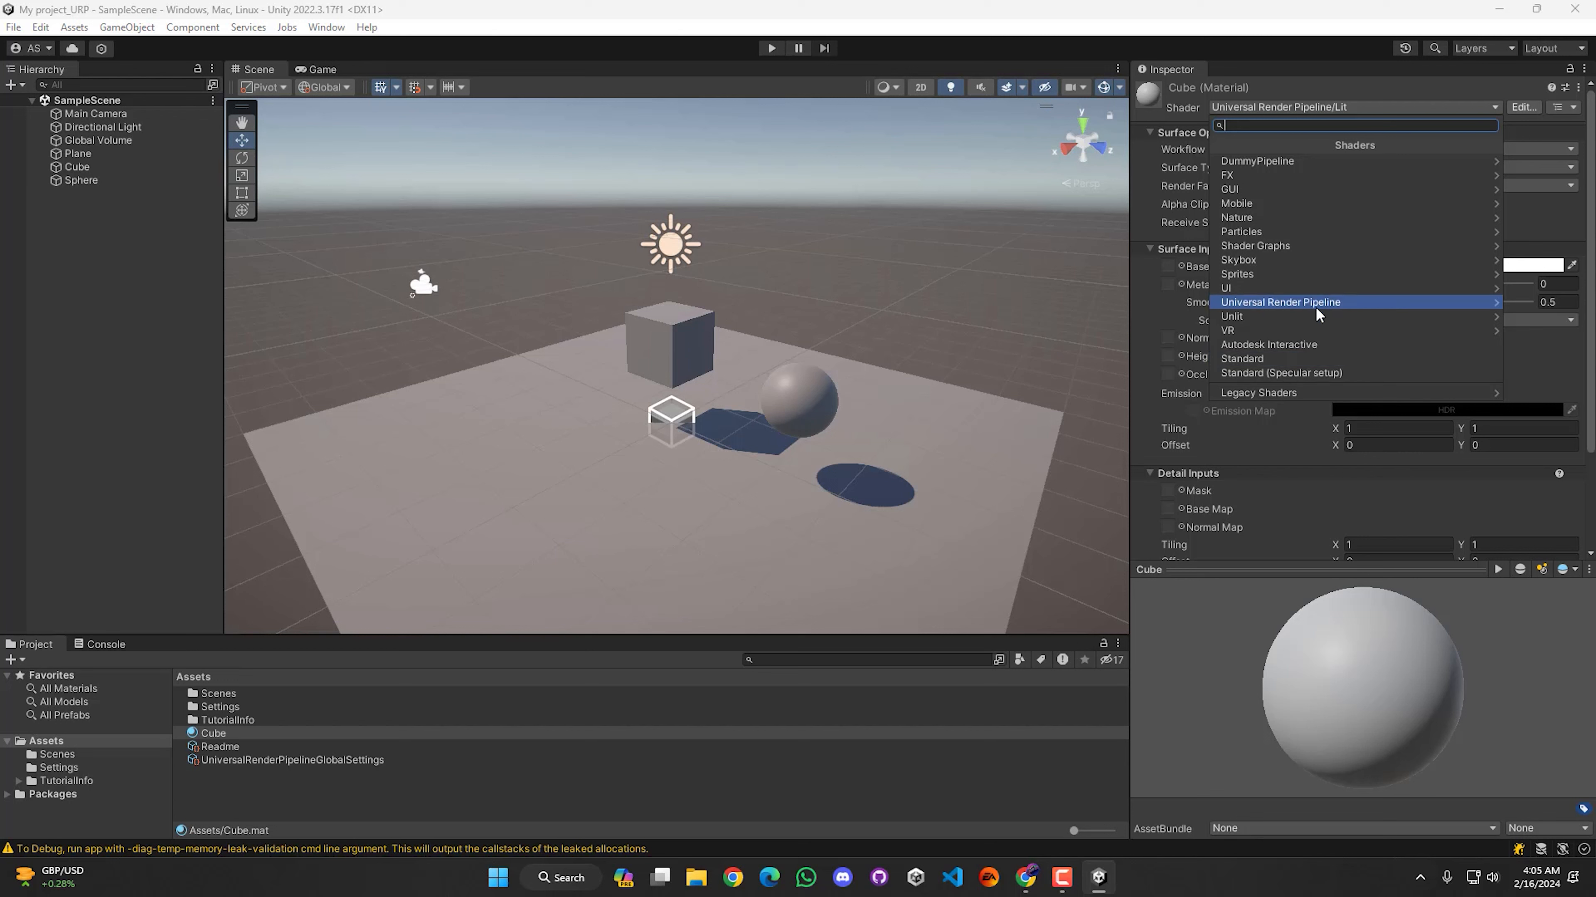
left_click(1354, 303)
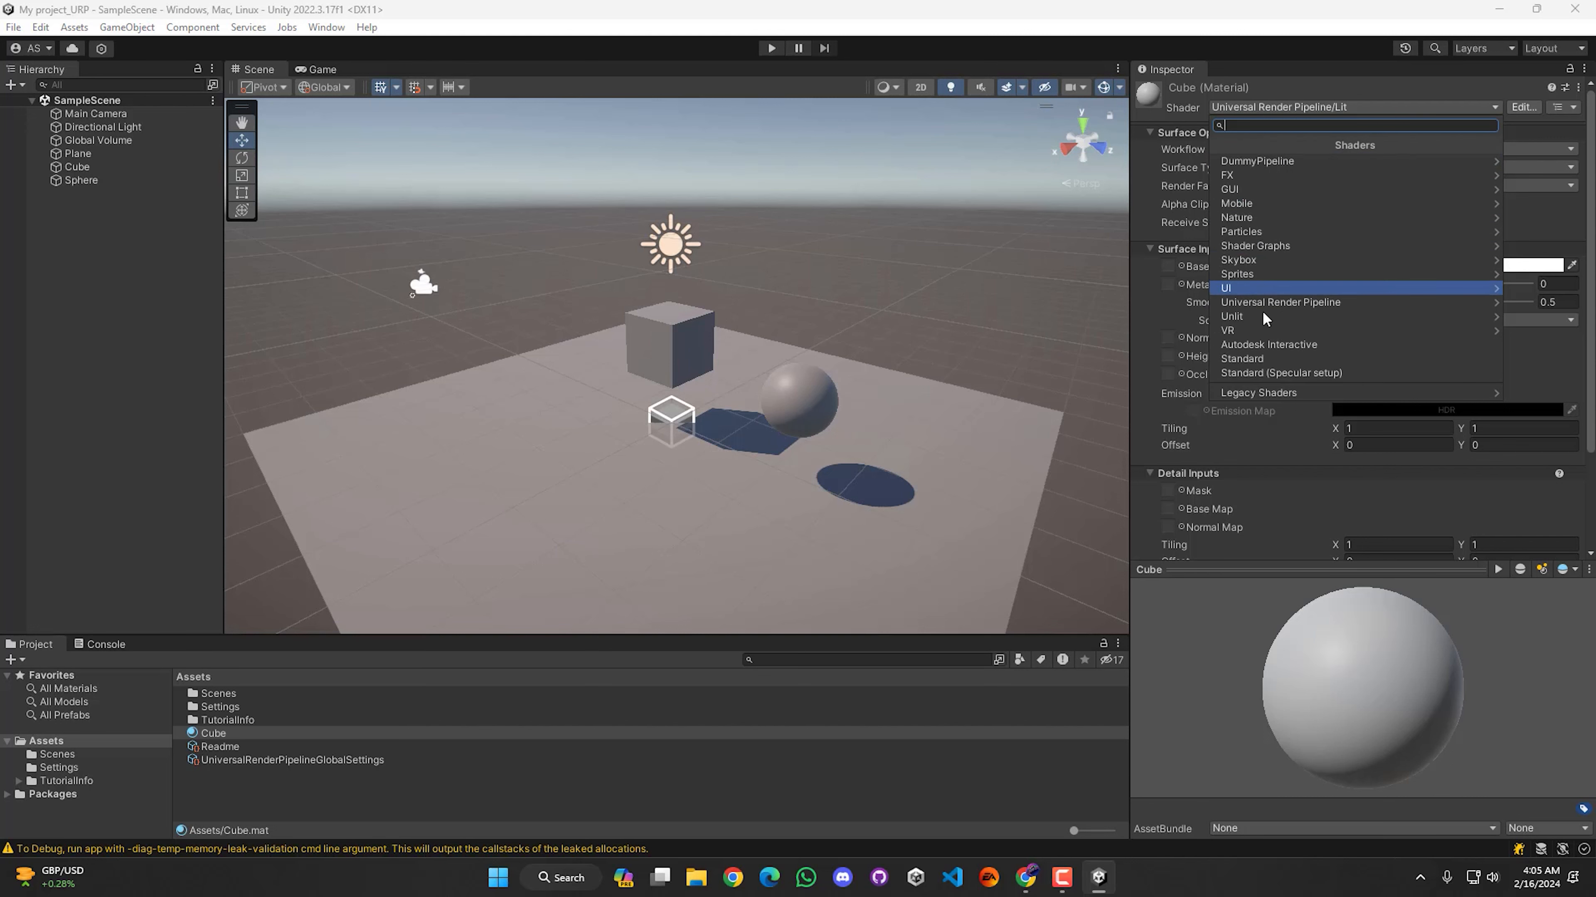
left_click(345, 804)
Apply the Cube material to the cube in the scene and select the material to show its properties
left_click(231, 734)
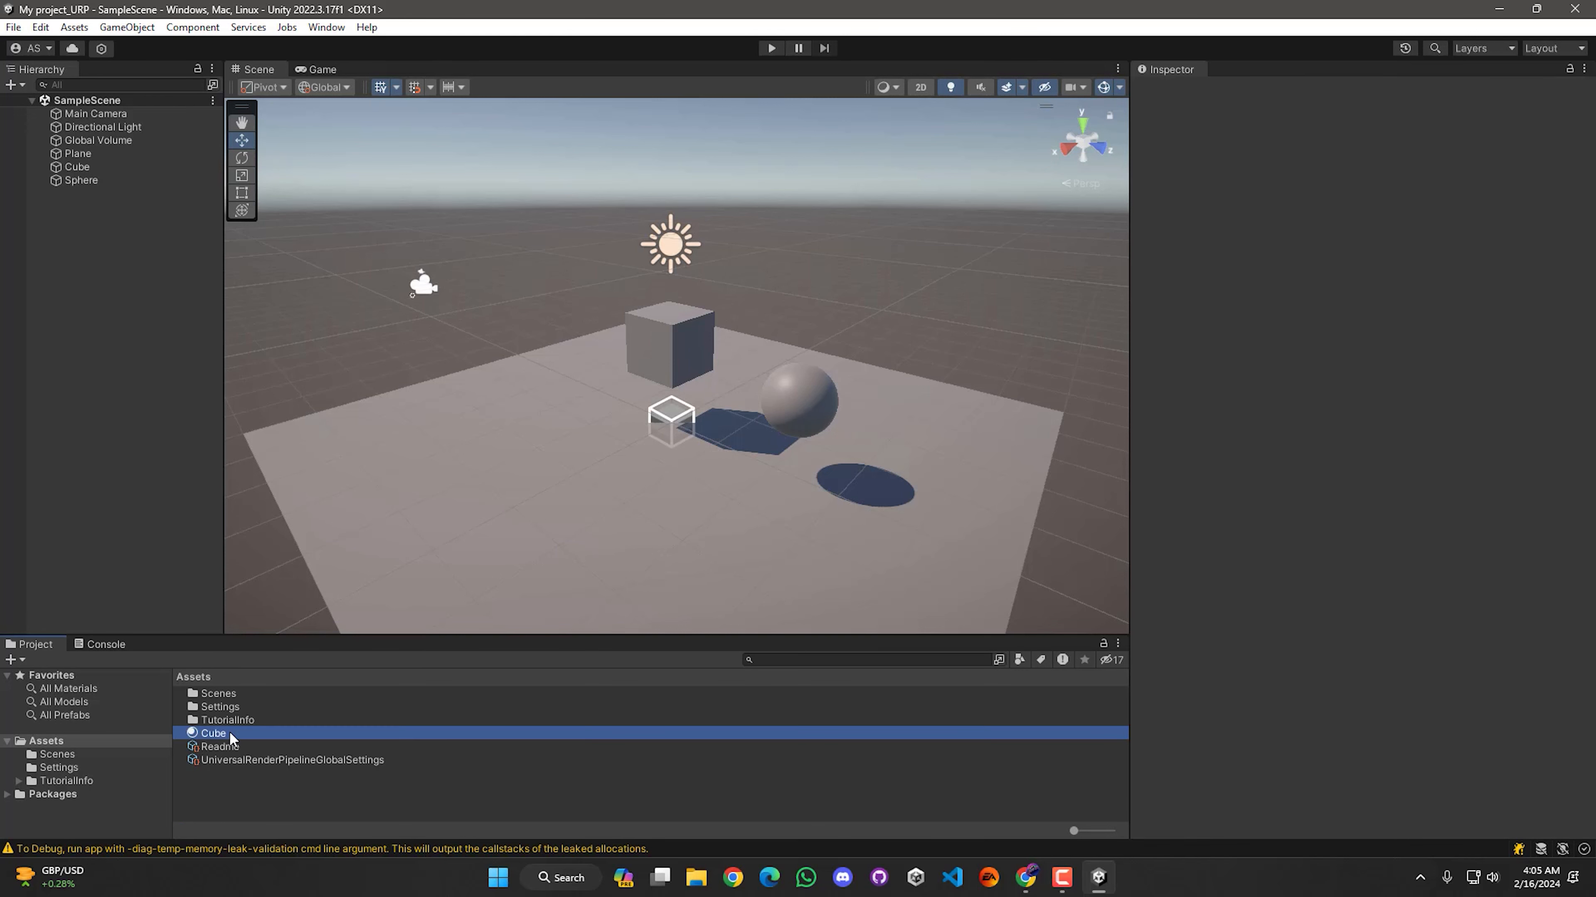
left_click_drag(231, 734, 653, 349)
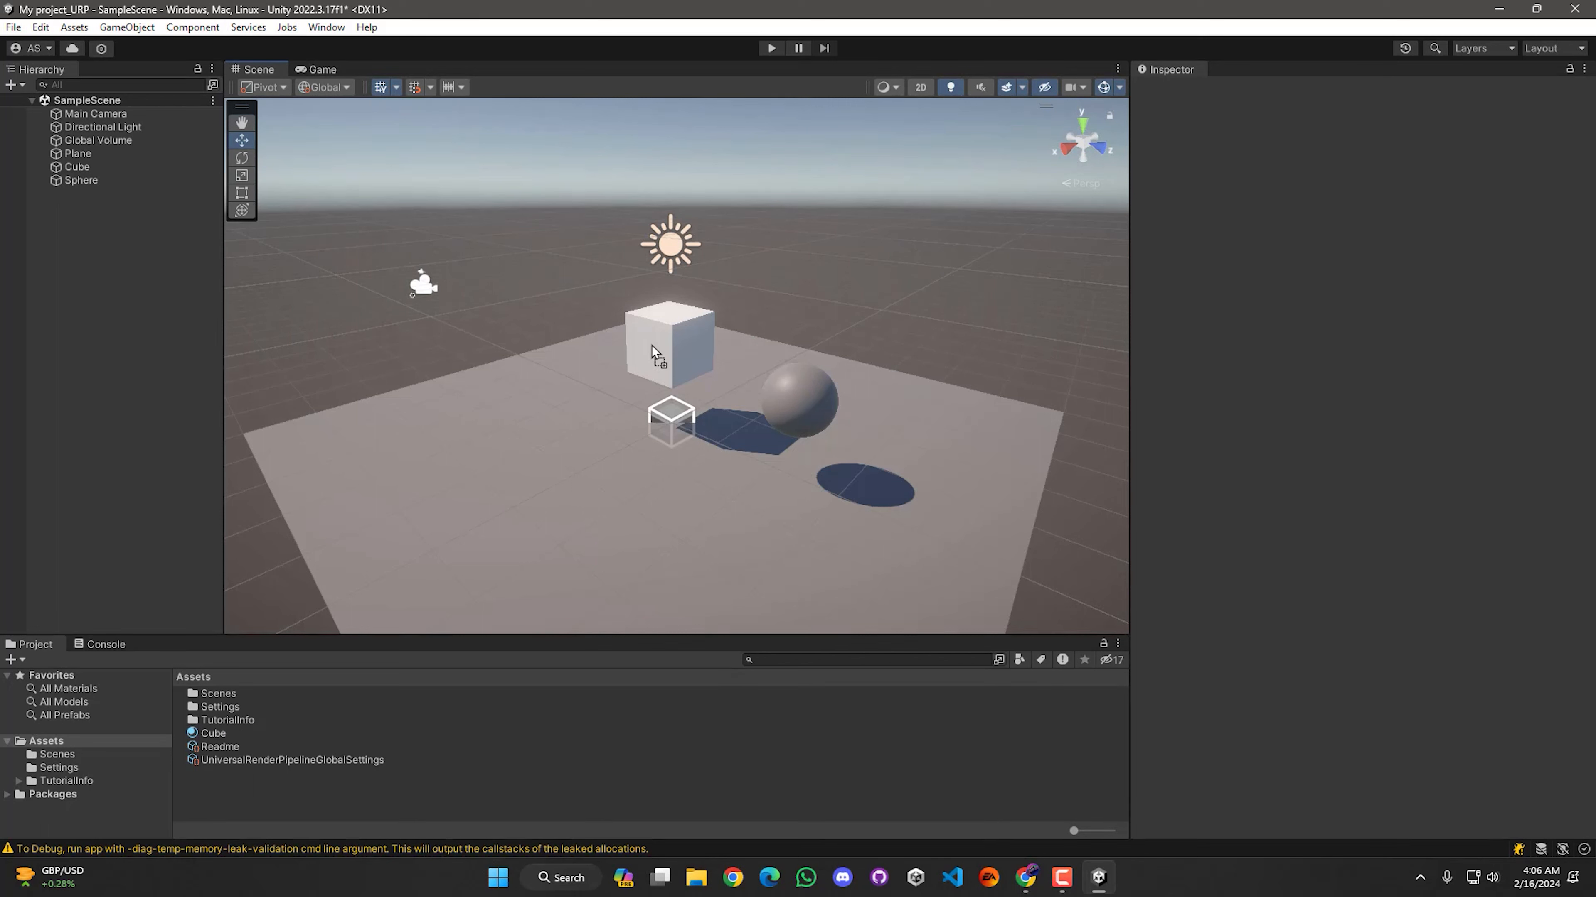
left_click(239, 735)
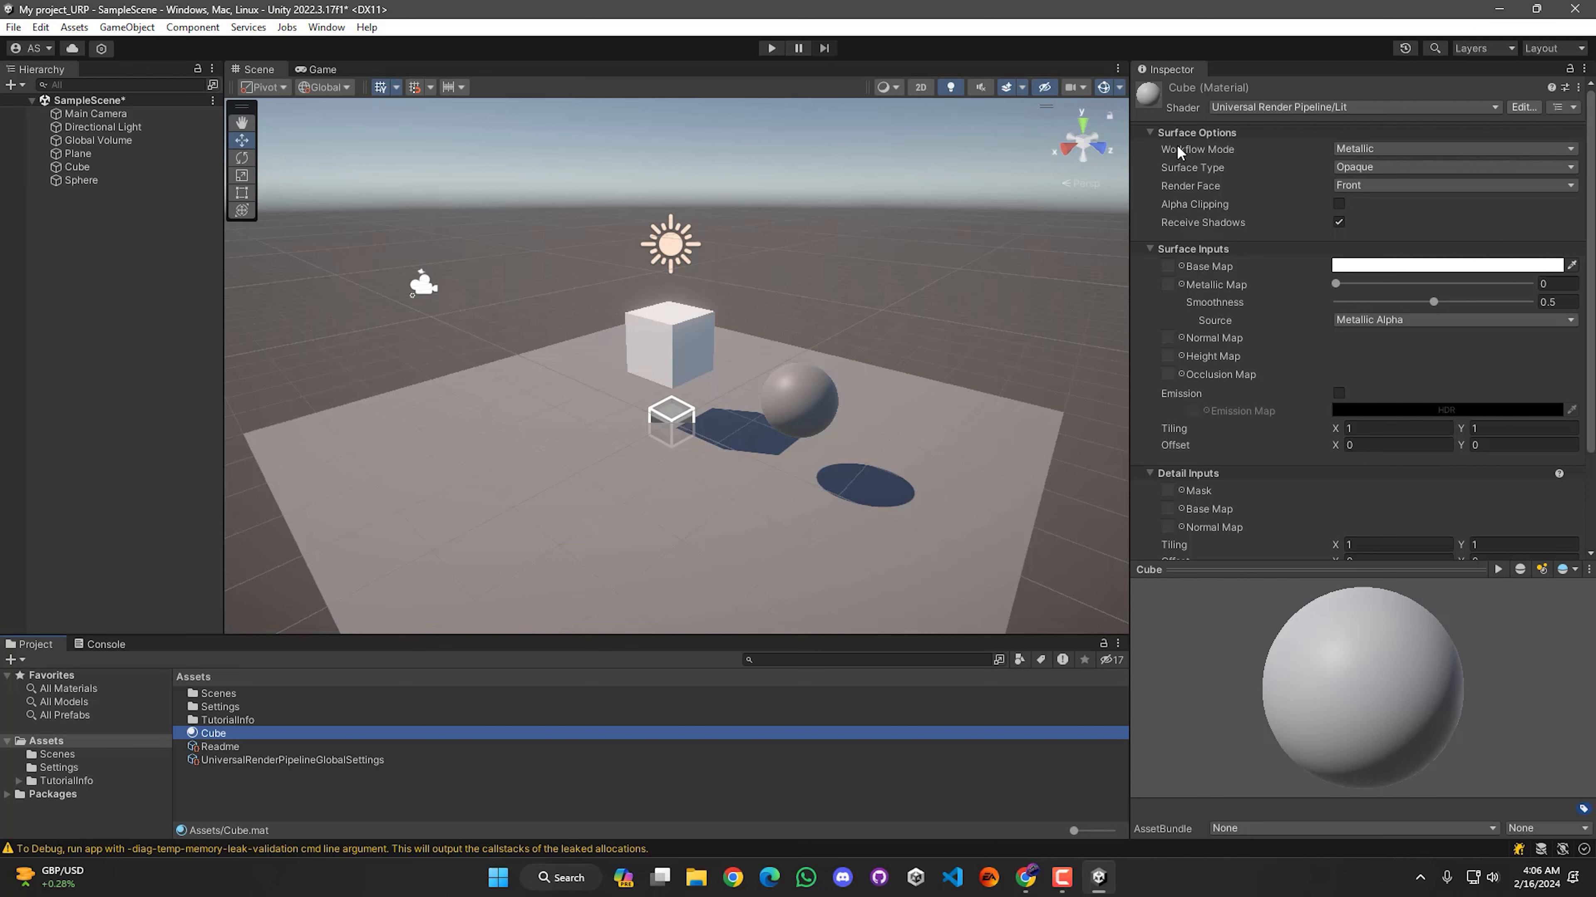
Review the Workflow Mode and Surface Type options of the Cube material, keeping Metallic and Opaque
left_click(1356, 148)
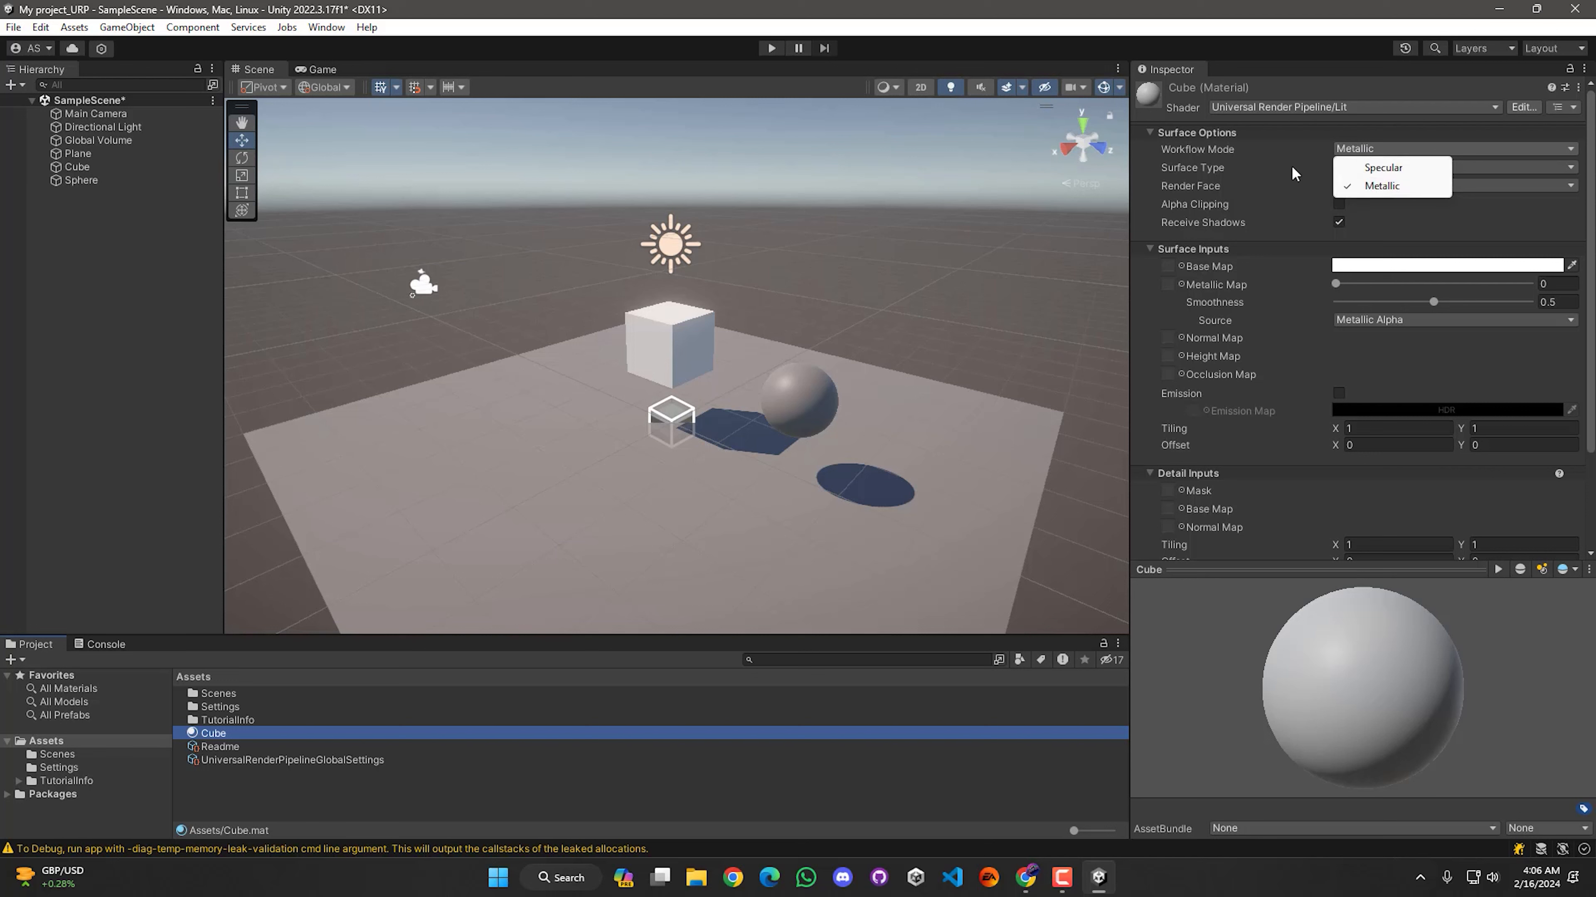
left_click(1299, 145)
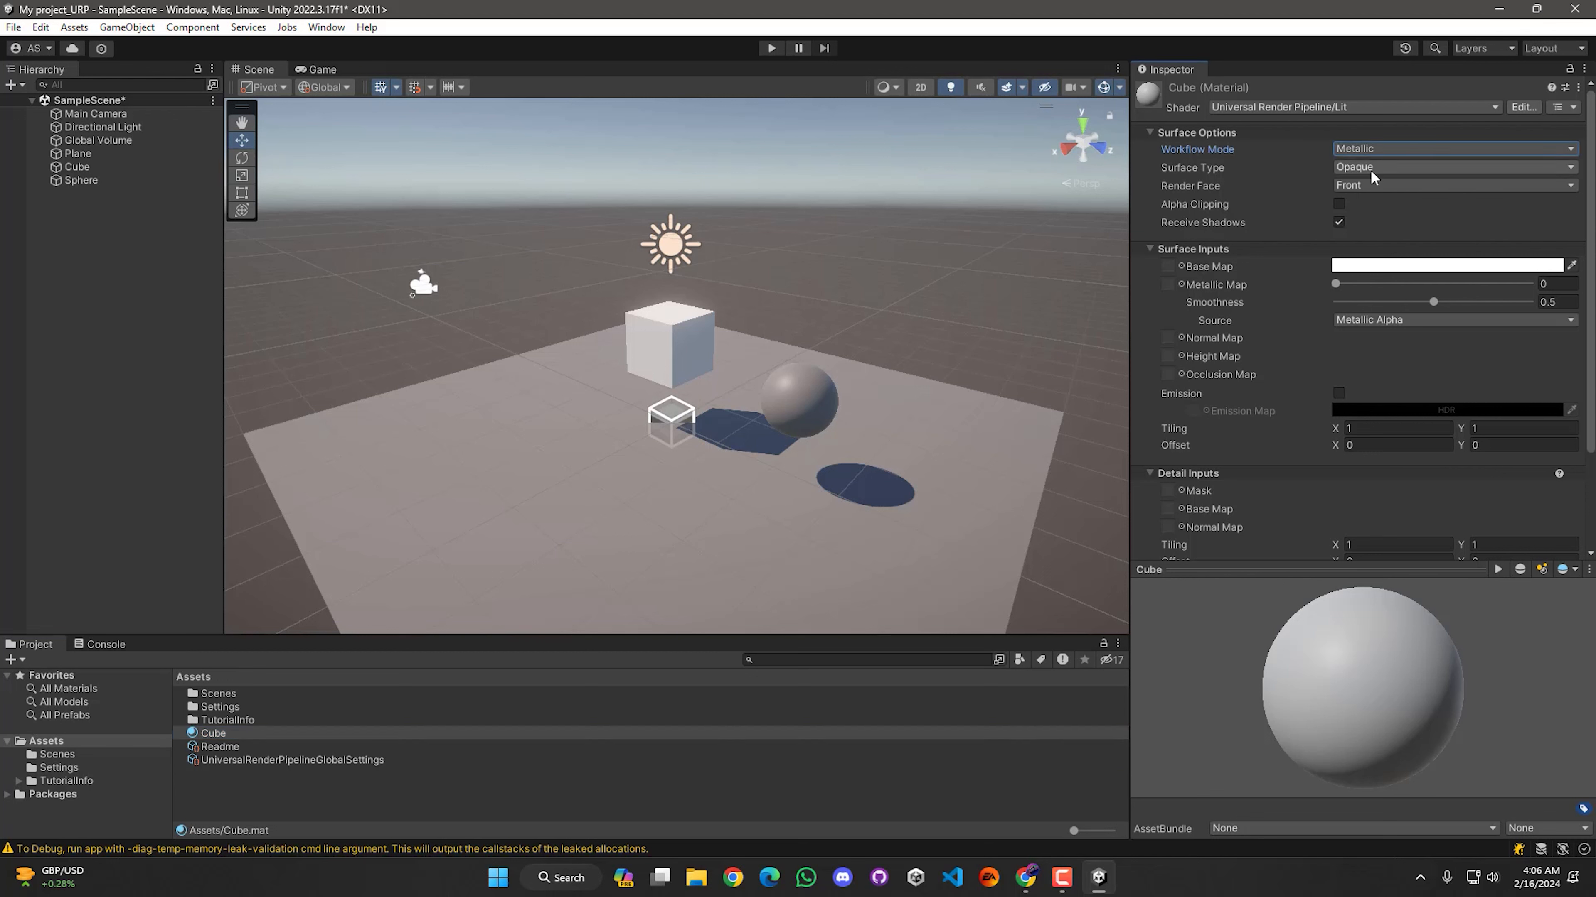
left_click(1393, 171)
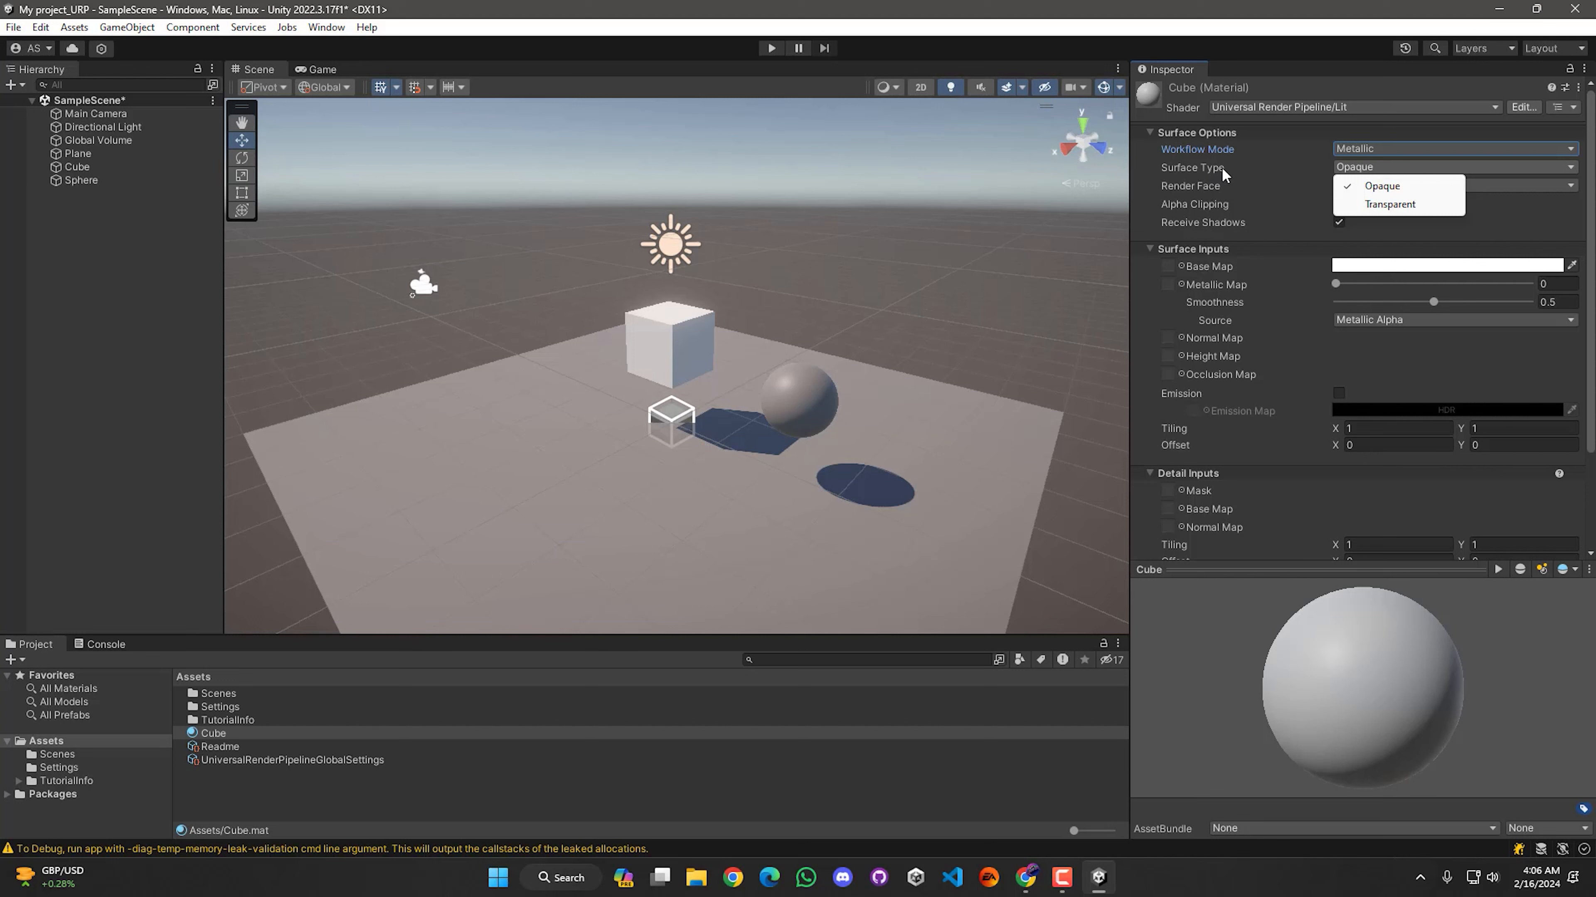
left_click(1251, 171)
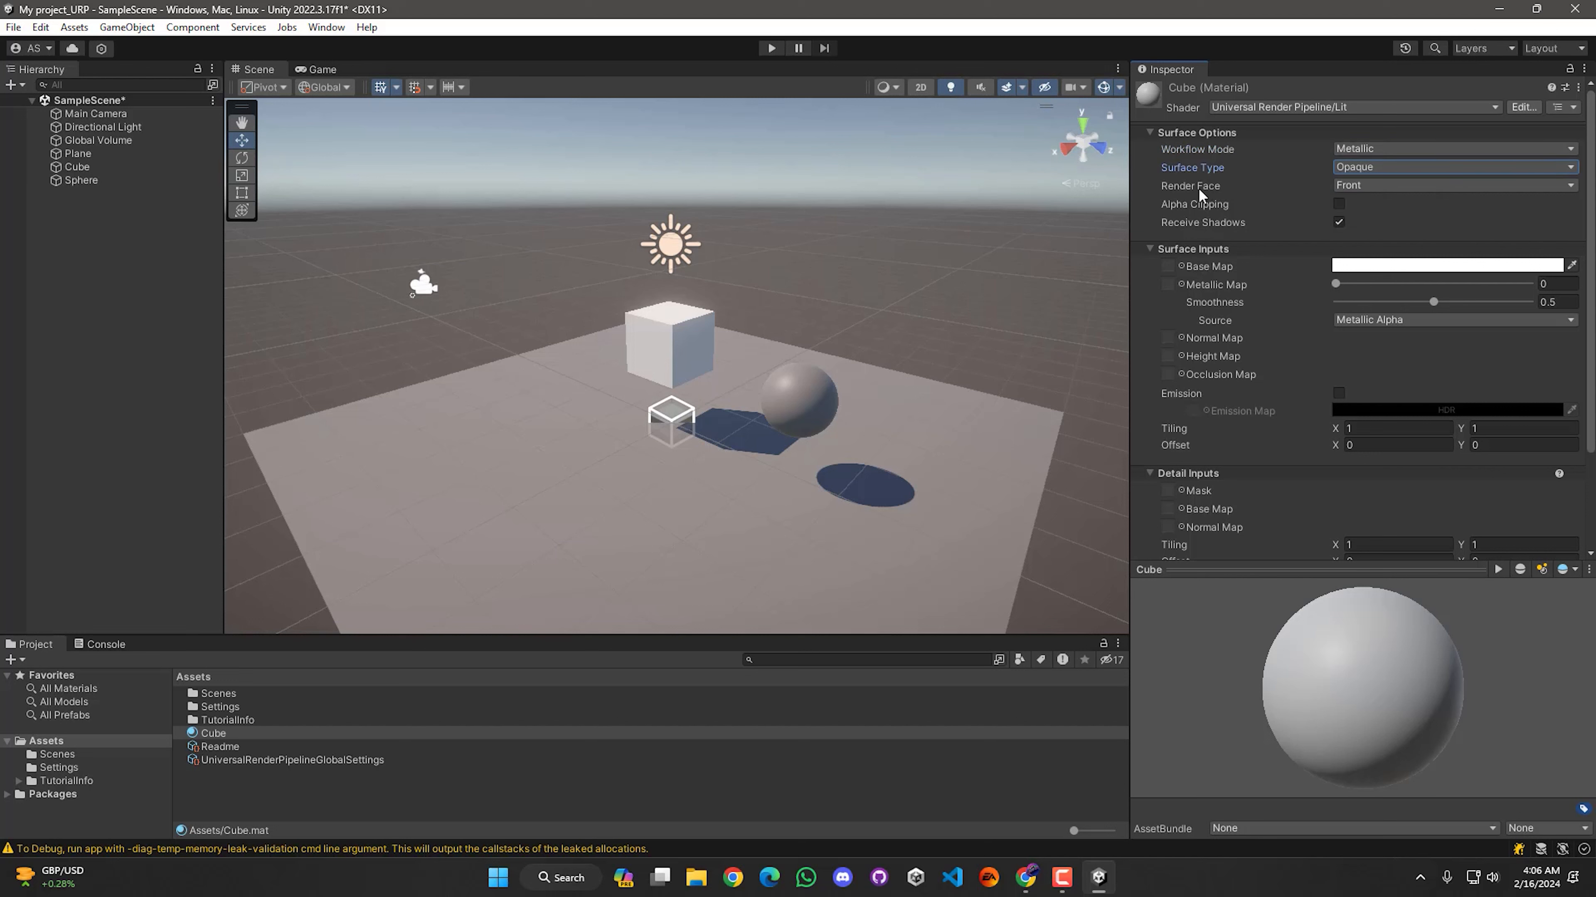
Set the Cube material's Render Face to Back and inspect the cube's inner faces in the scene
mouse_move(1232, 196)
middle_click_drag(726, 459, 822, 465)
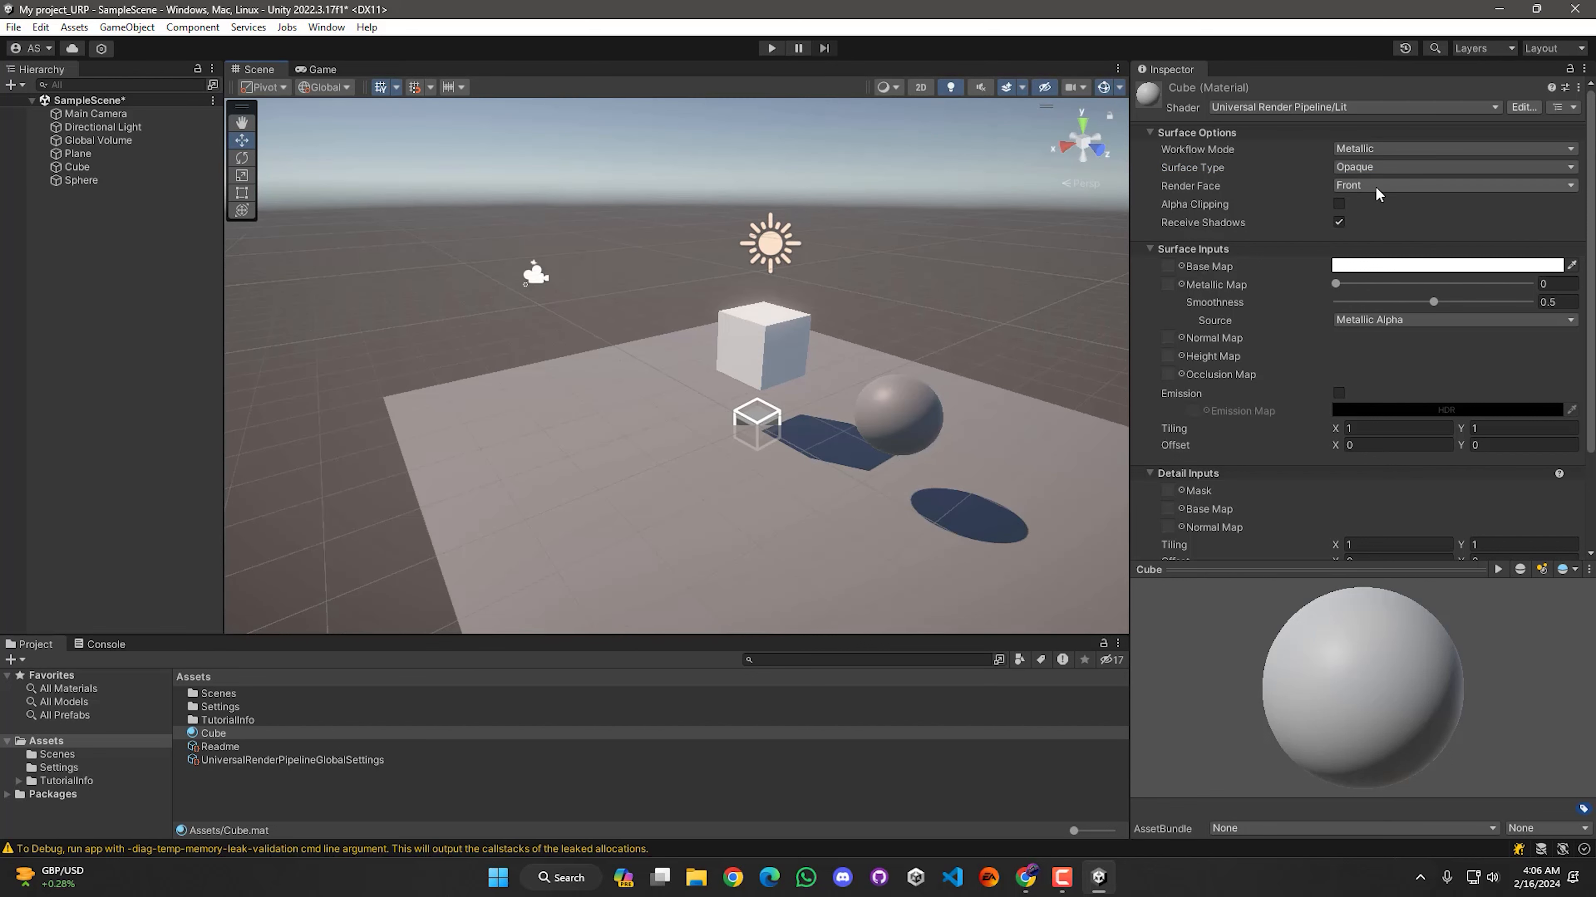
left_click(1375, 187)
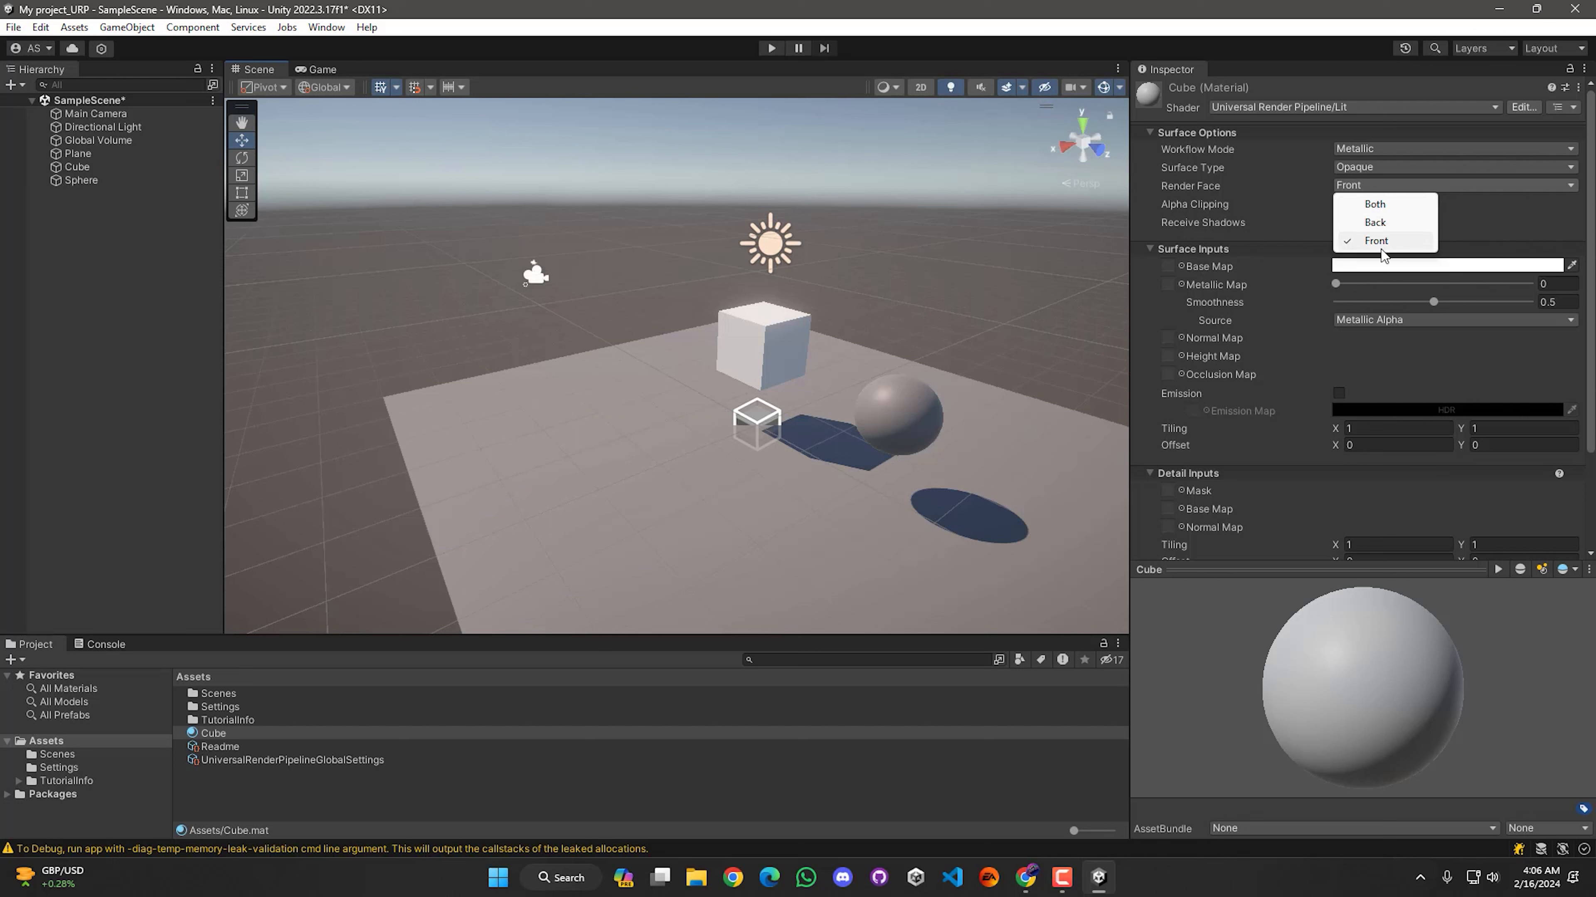
left_click(1373, 223)
left_click_drag(788, 418, 777, 356, "alt")
scroll(777, 355, "down", 5, "alt")
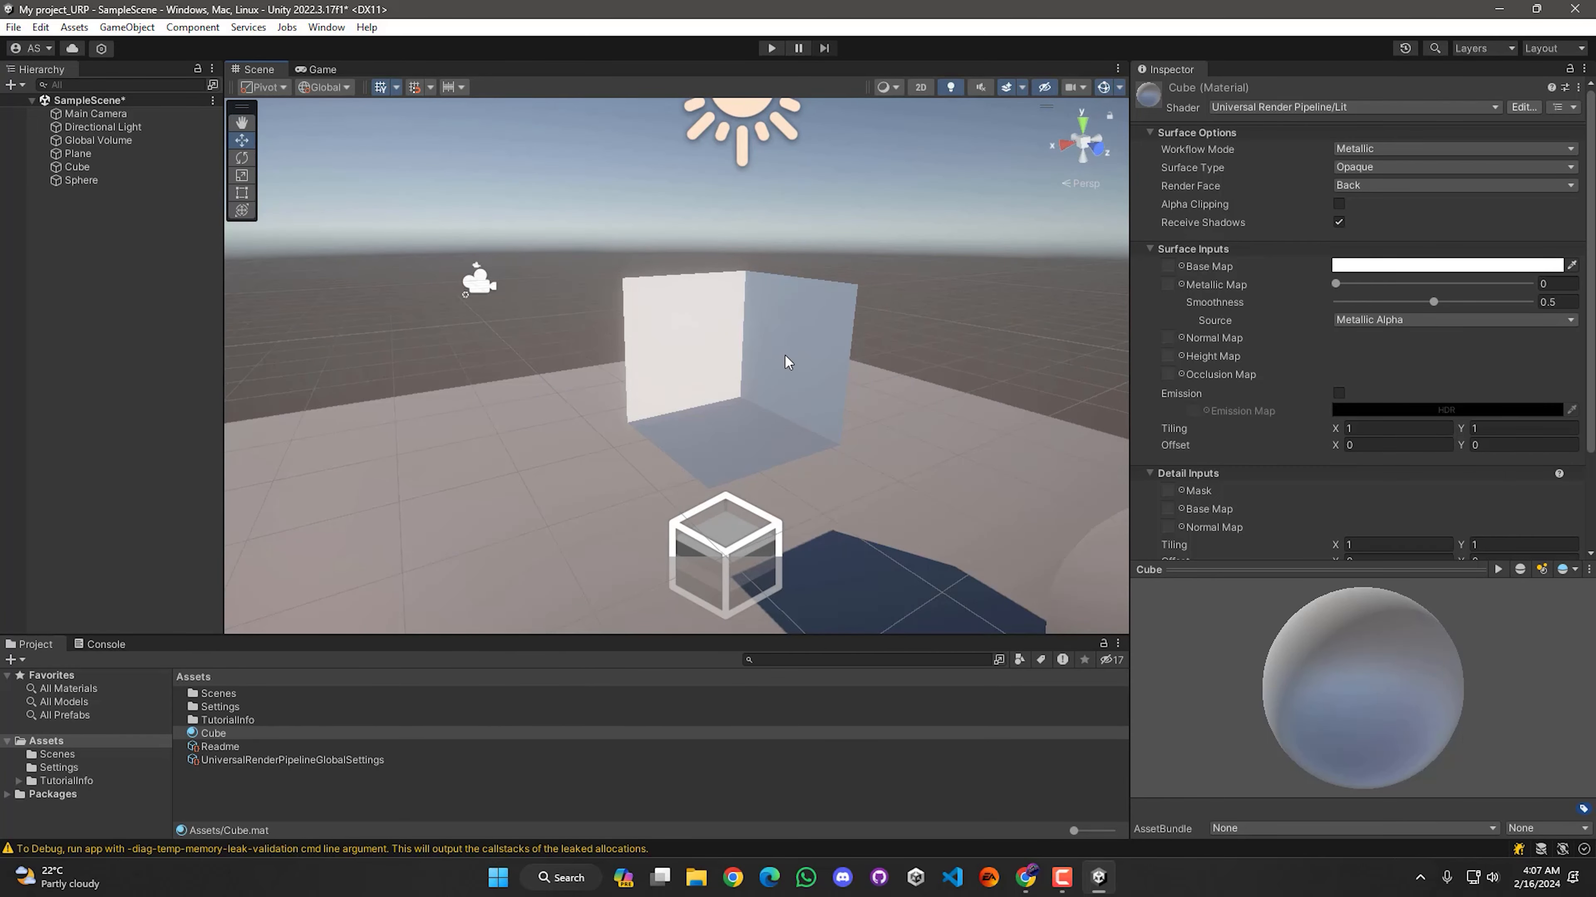
Set the Cube material's Render Face to Both and inspect the cube from outside and inside
left_click(1359, 184)
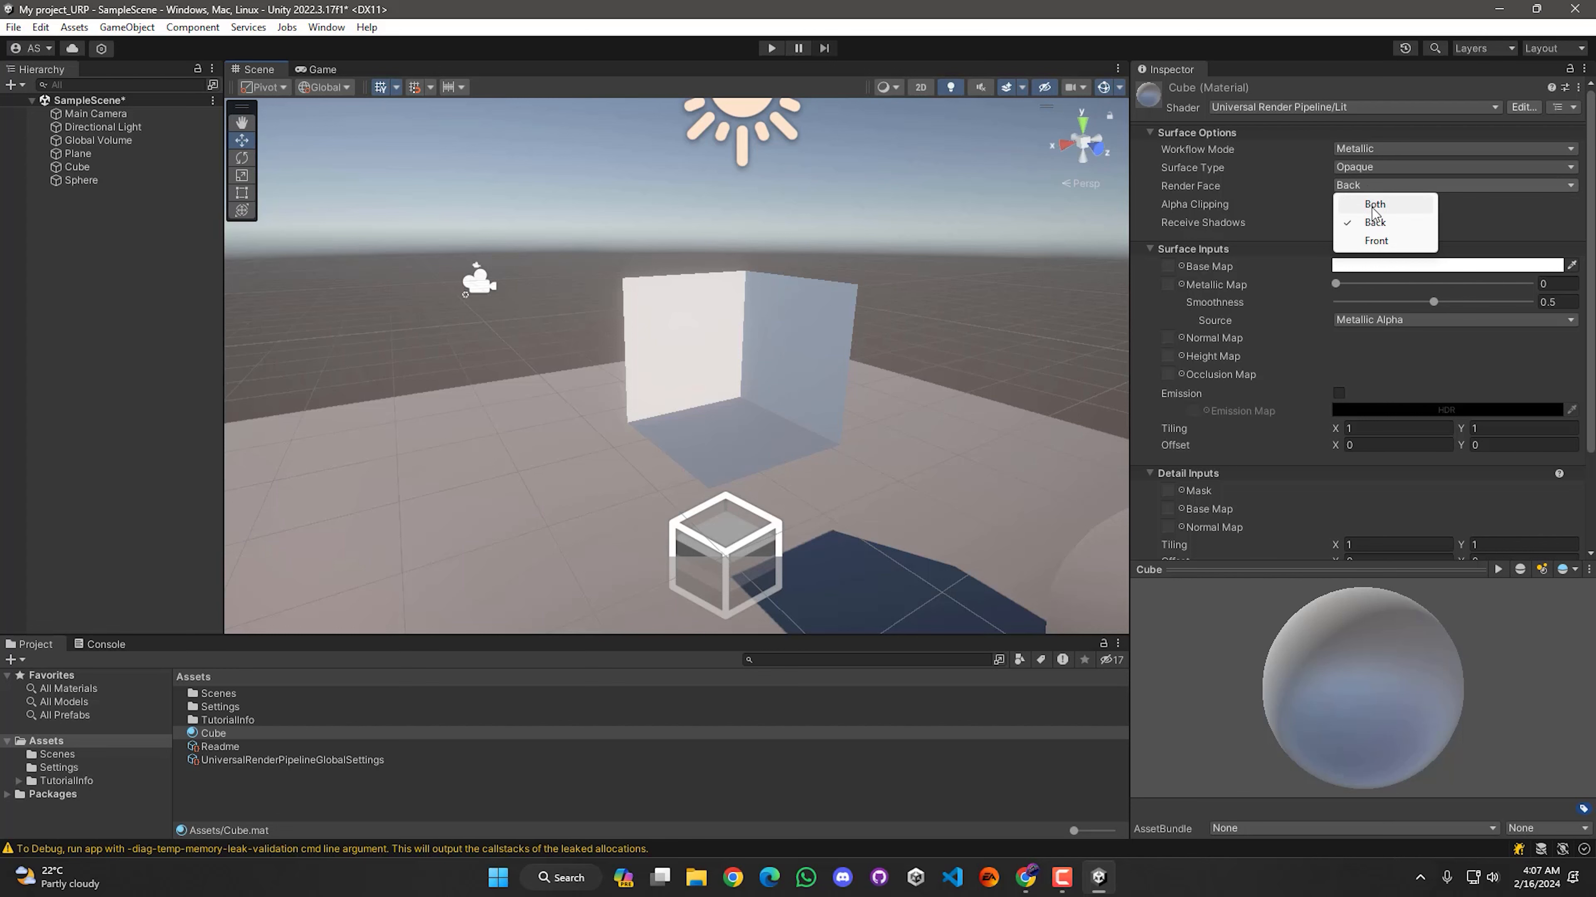
left_click(1364, 203)
left_click_drag(656, 415, 178, 388, "alt")
left_click_drag(503, 364, 598, 360, "alt")
scroll(749, 360, "down", 5)
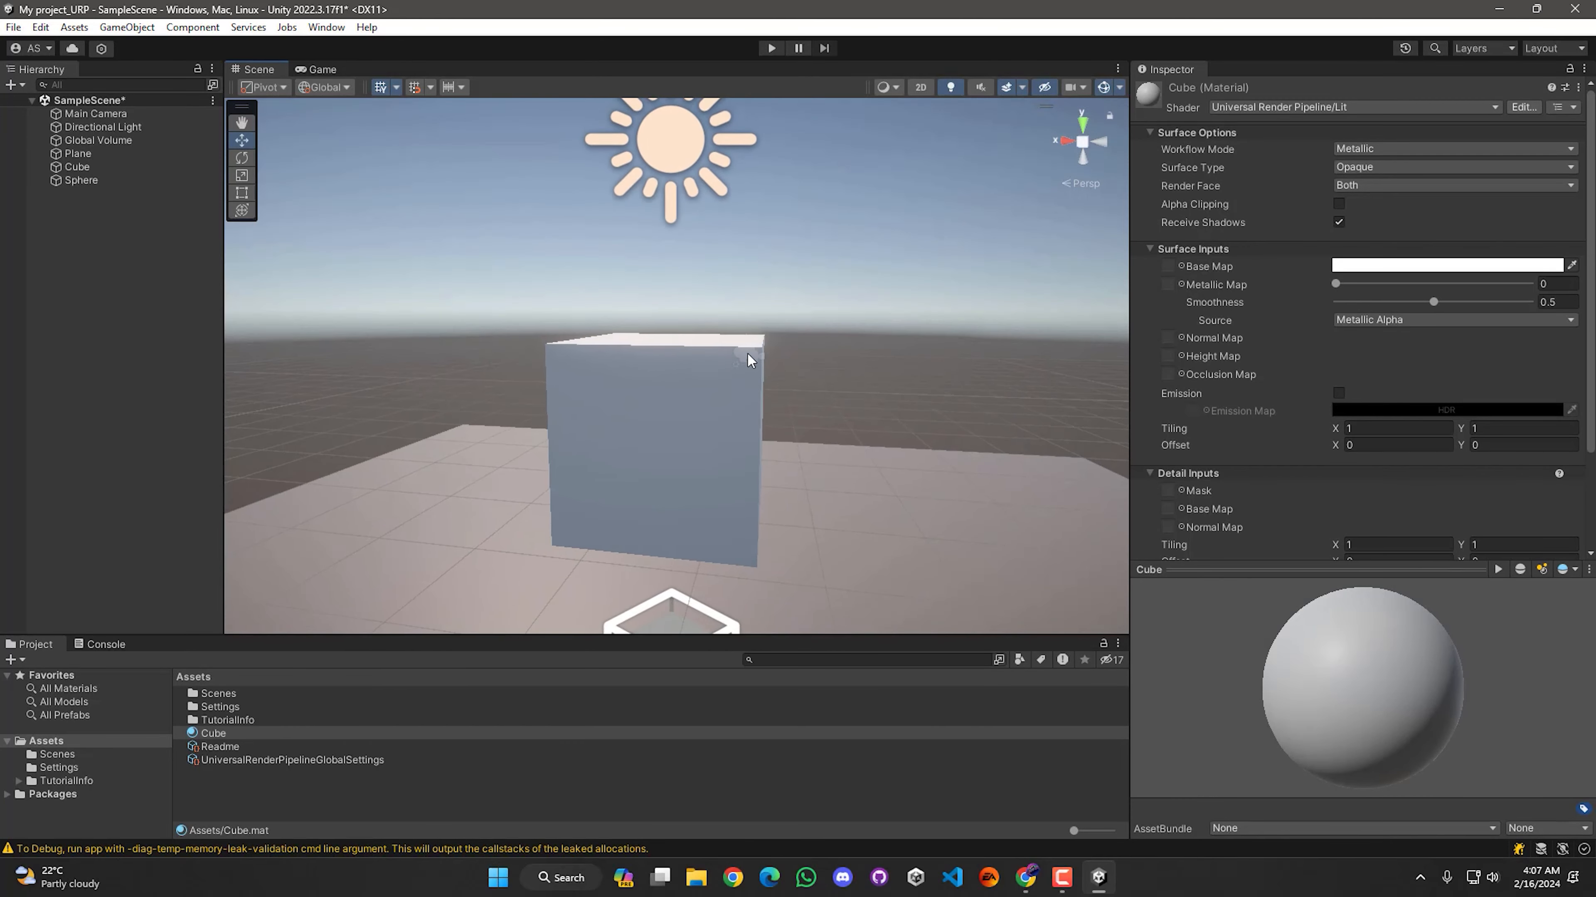
Set the Cube material's Render Face to Front and inspect the cube from several angles
left_click(1366, 185)
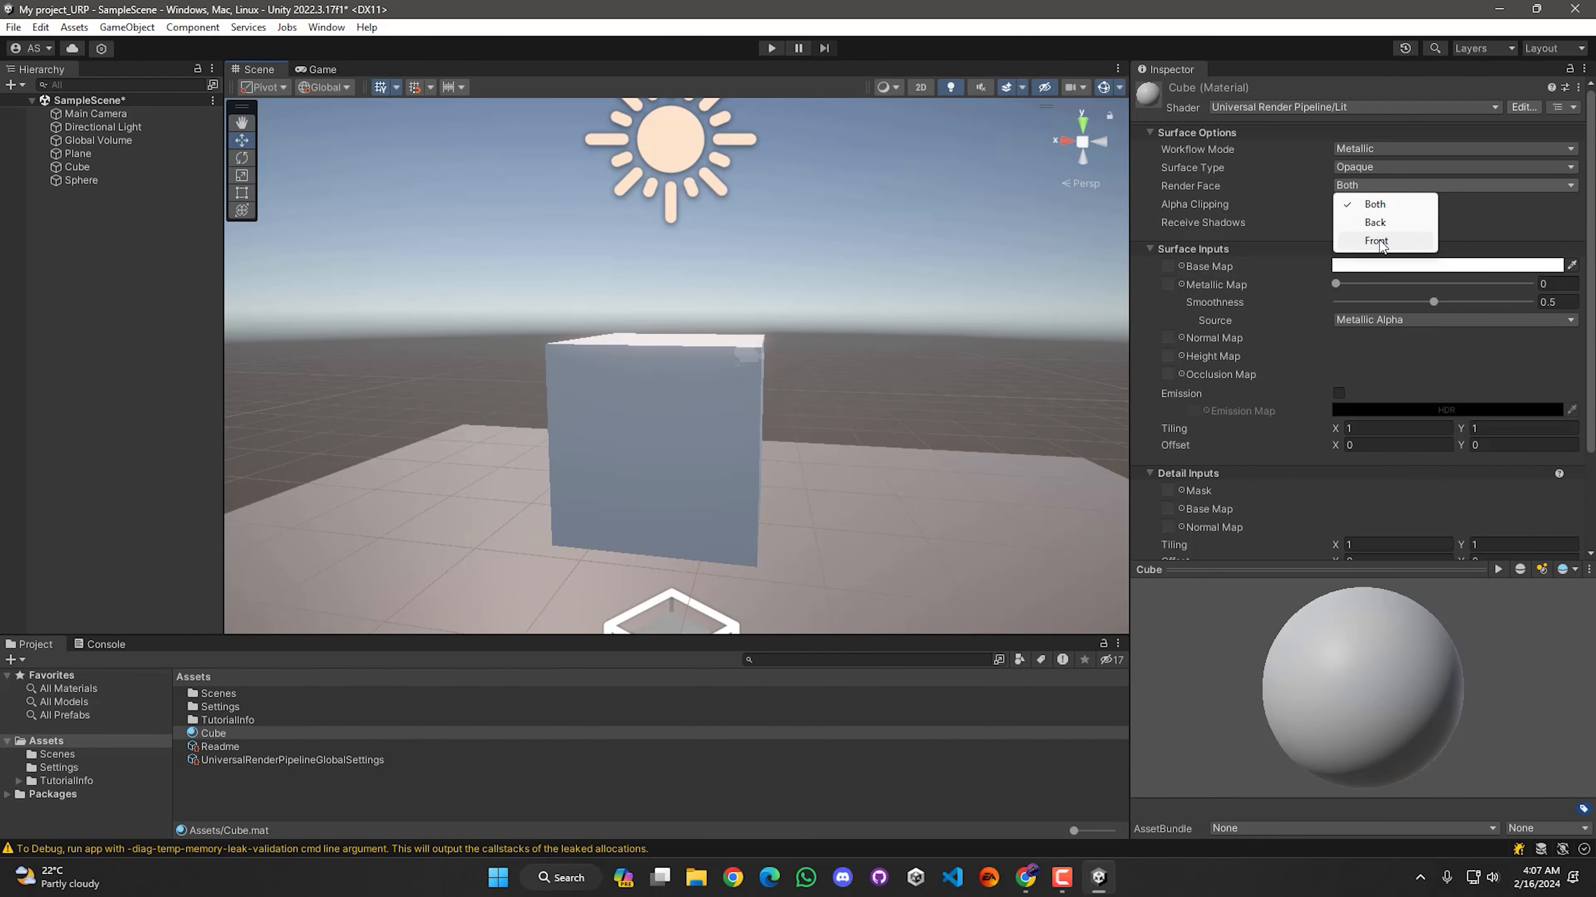
left_click(1379, 243)
left_click_drag(733, 529, 993, 412, "alt")
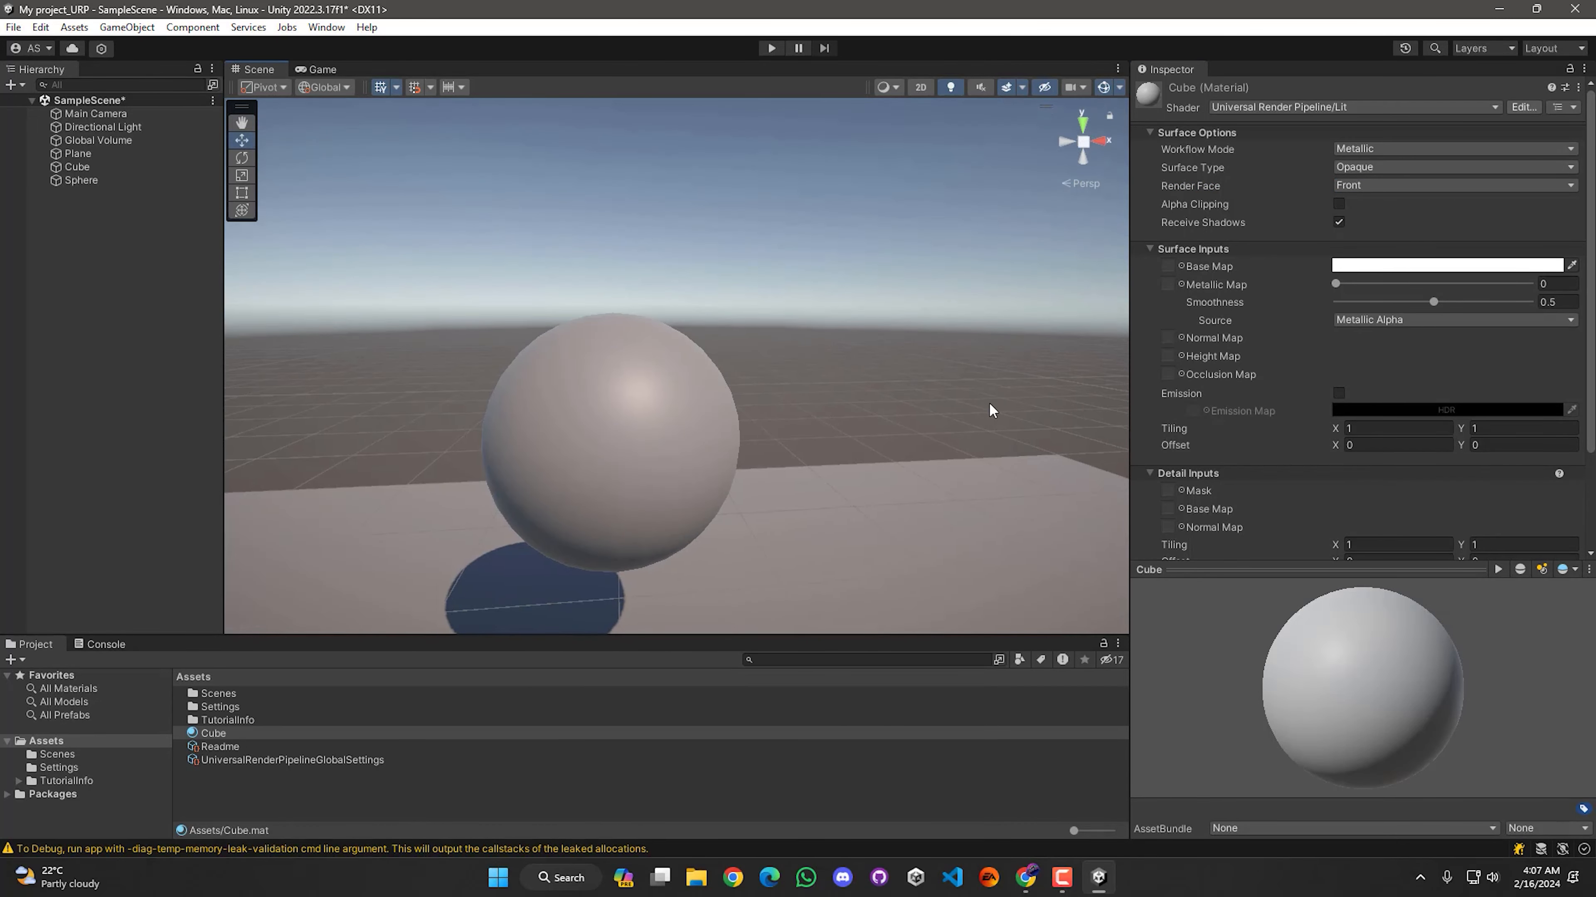
left_click_drag(819, 386, 748, 371, "alt")
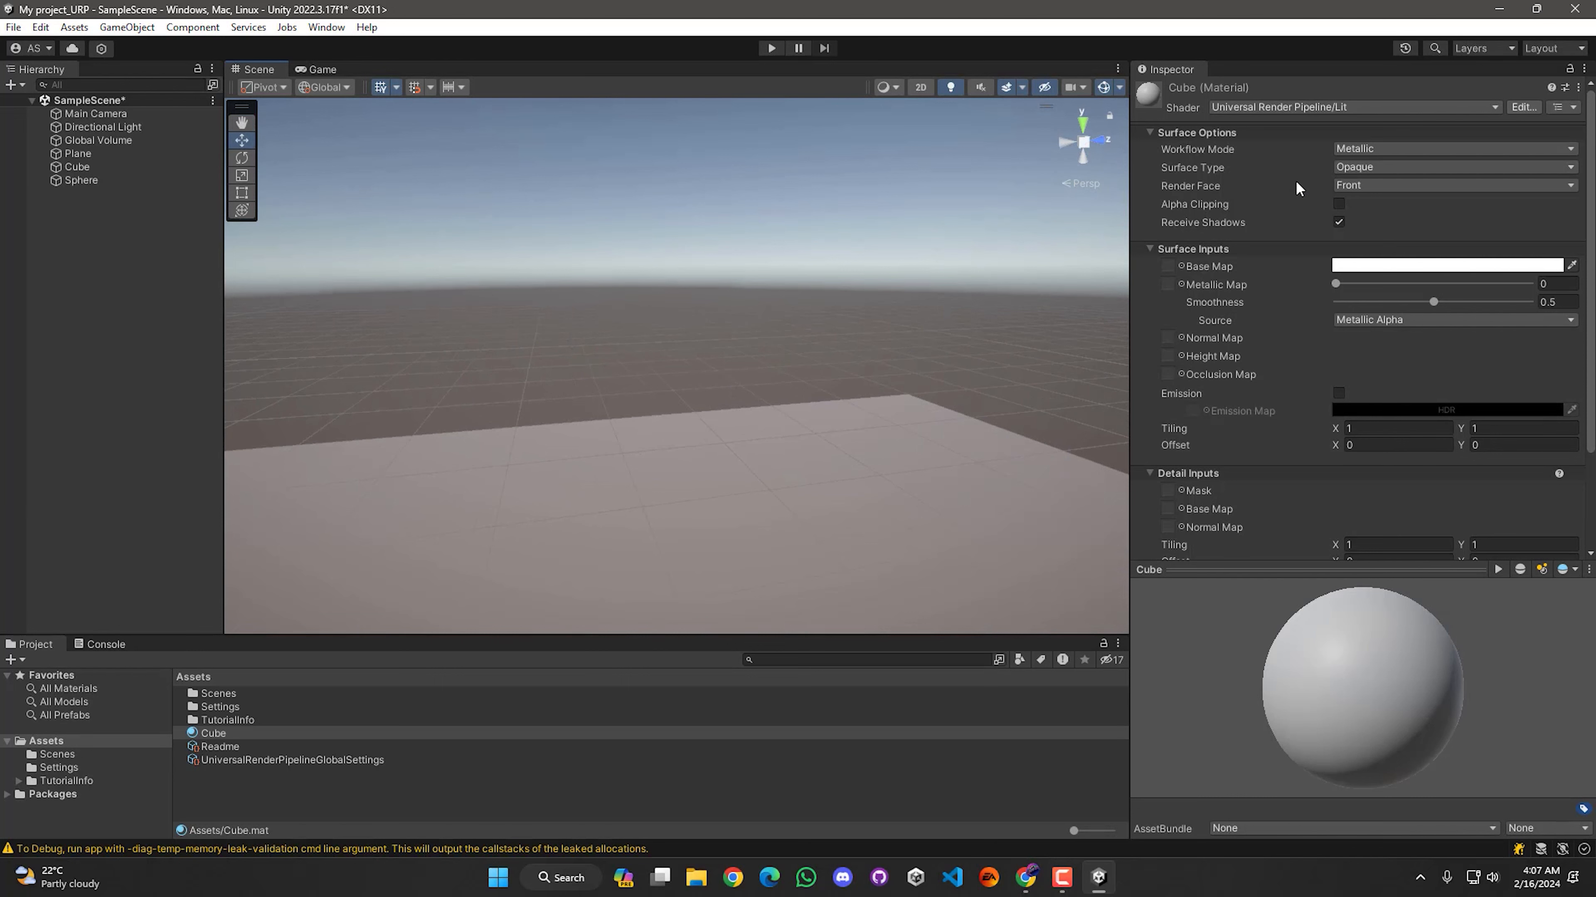
scroll(665, 432, "down", 5)
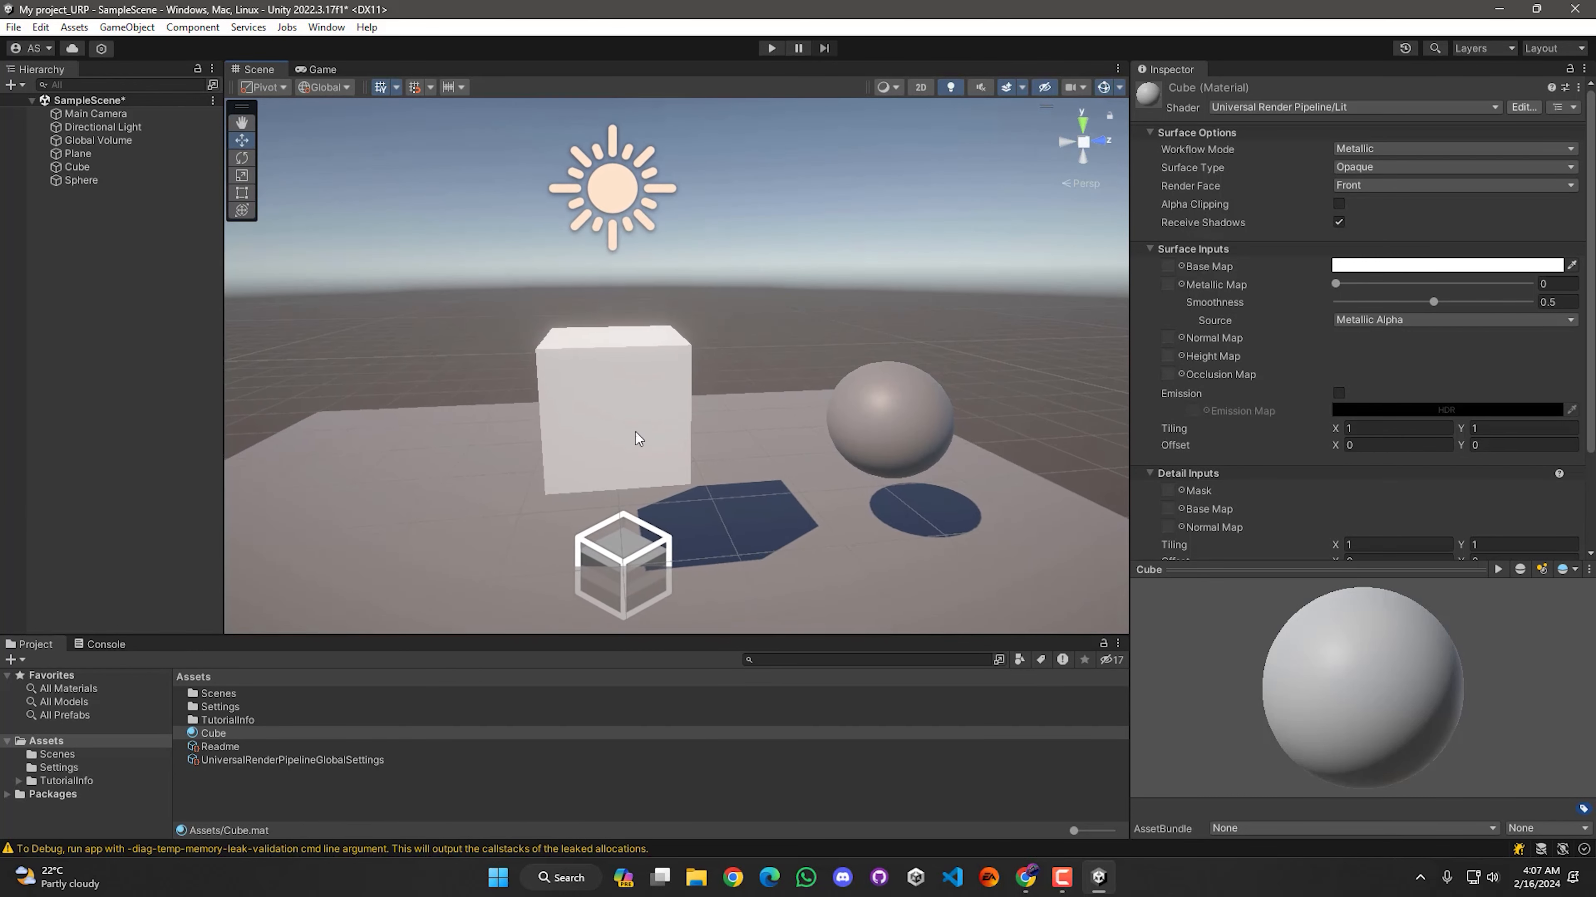
mouse_move(721, 441)
right_mouse_down()
mouse_move(659, 445)
mouse_move(690, 433)
right_mouse_up()
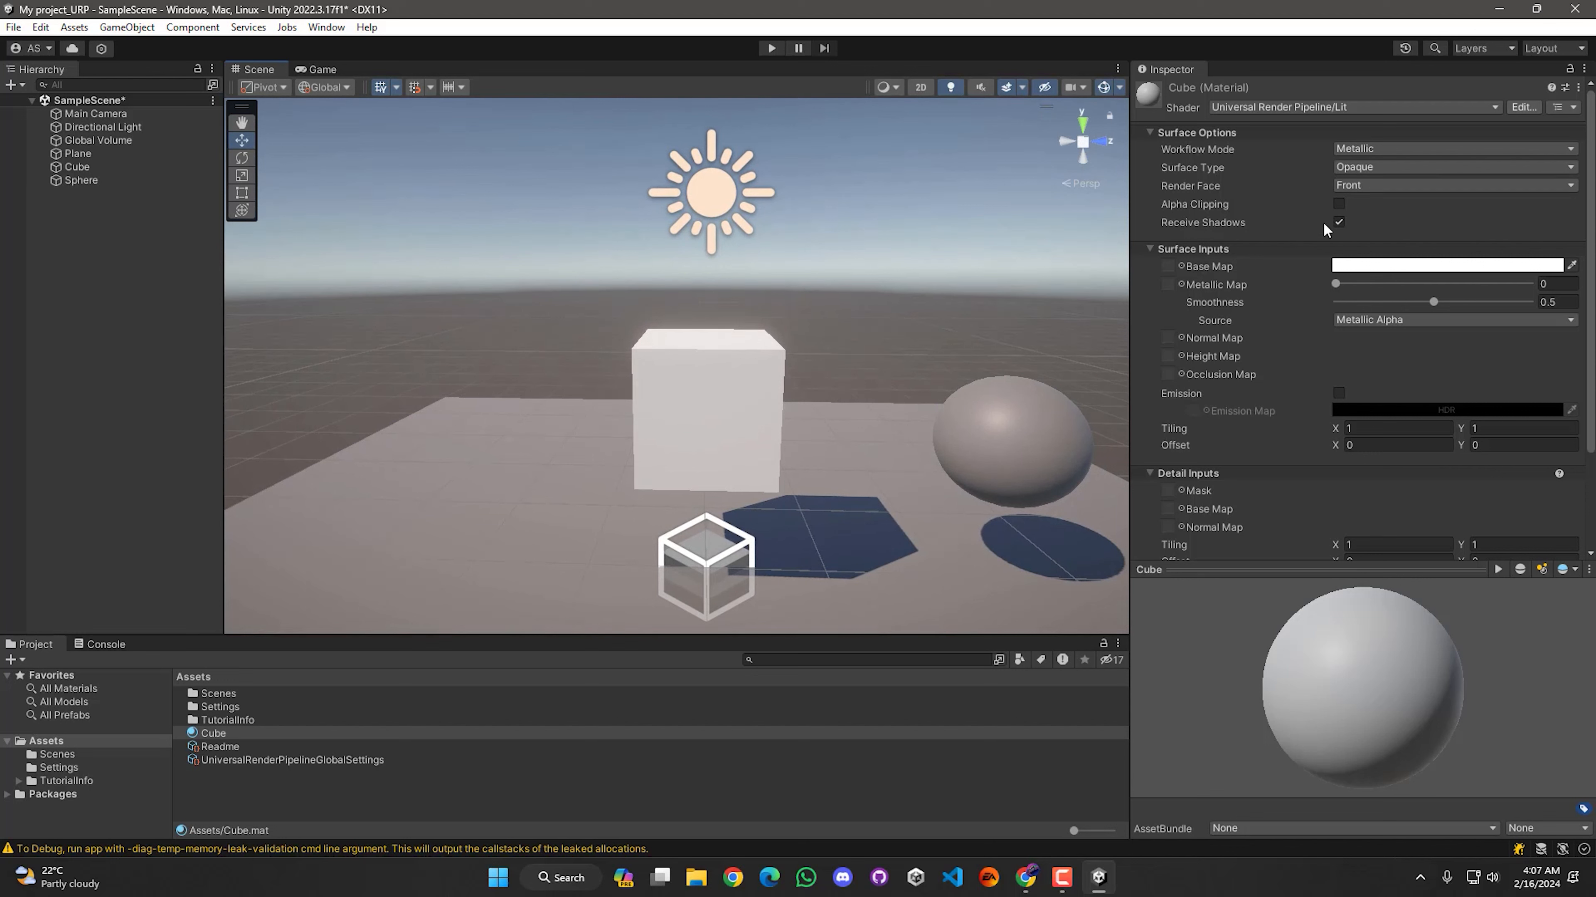
Set the Cube material's Render Face to Both and review the remaining Render Face options
left_click(1372, 187)
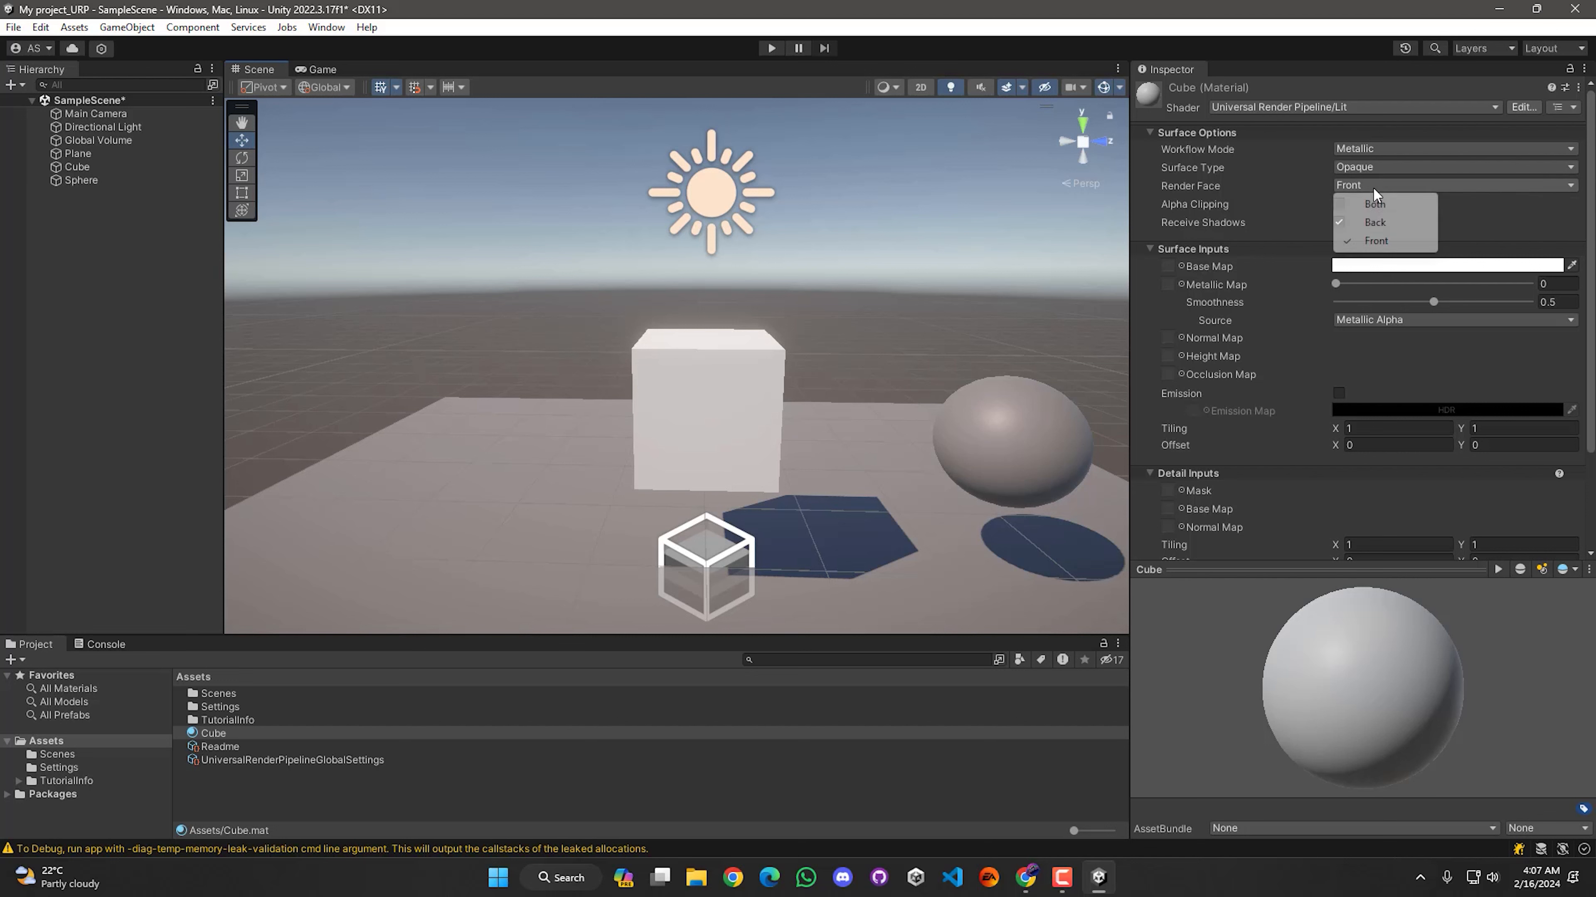
left_click(1373, 206)
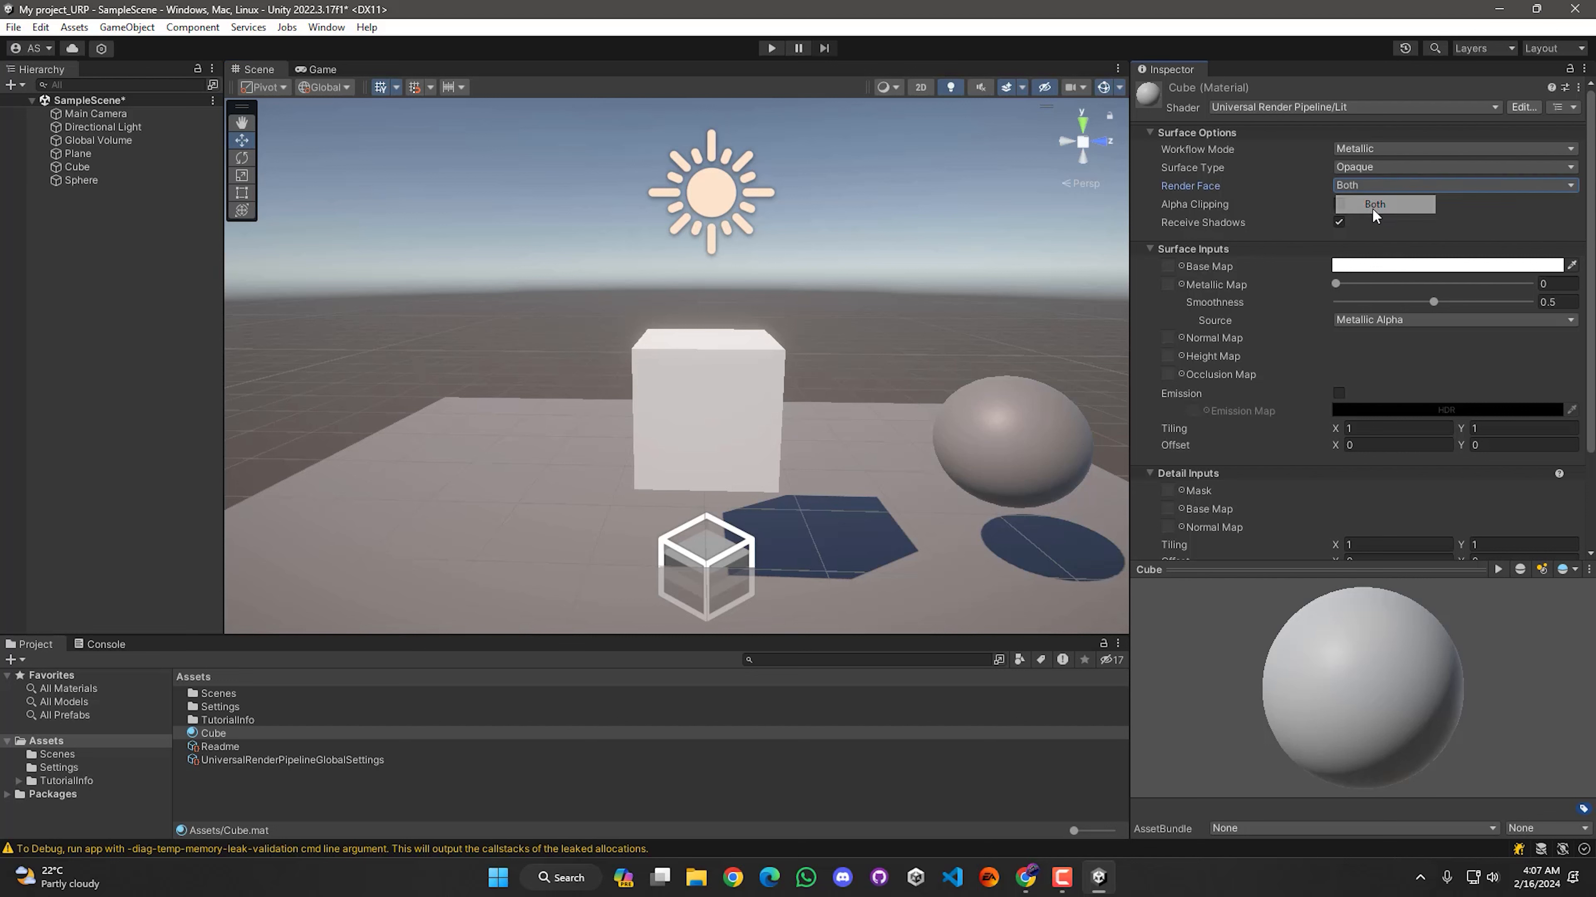
left_click(1376, 185)
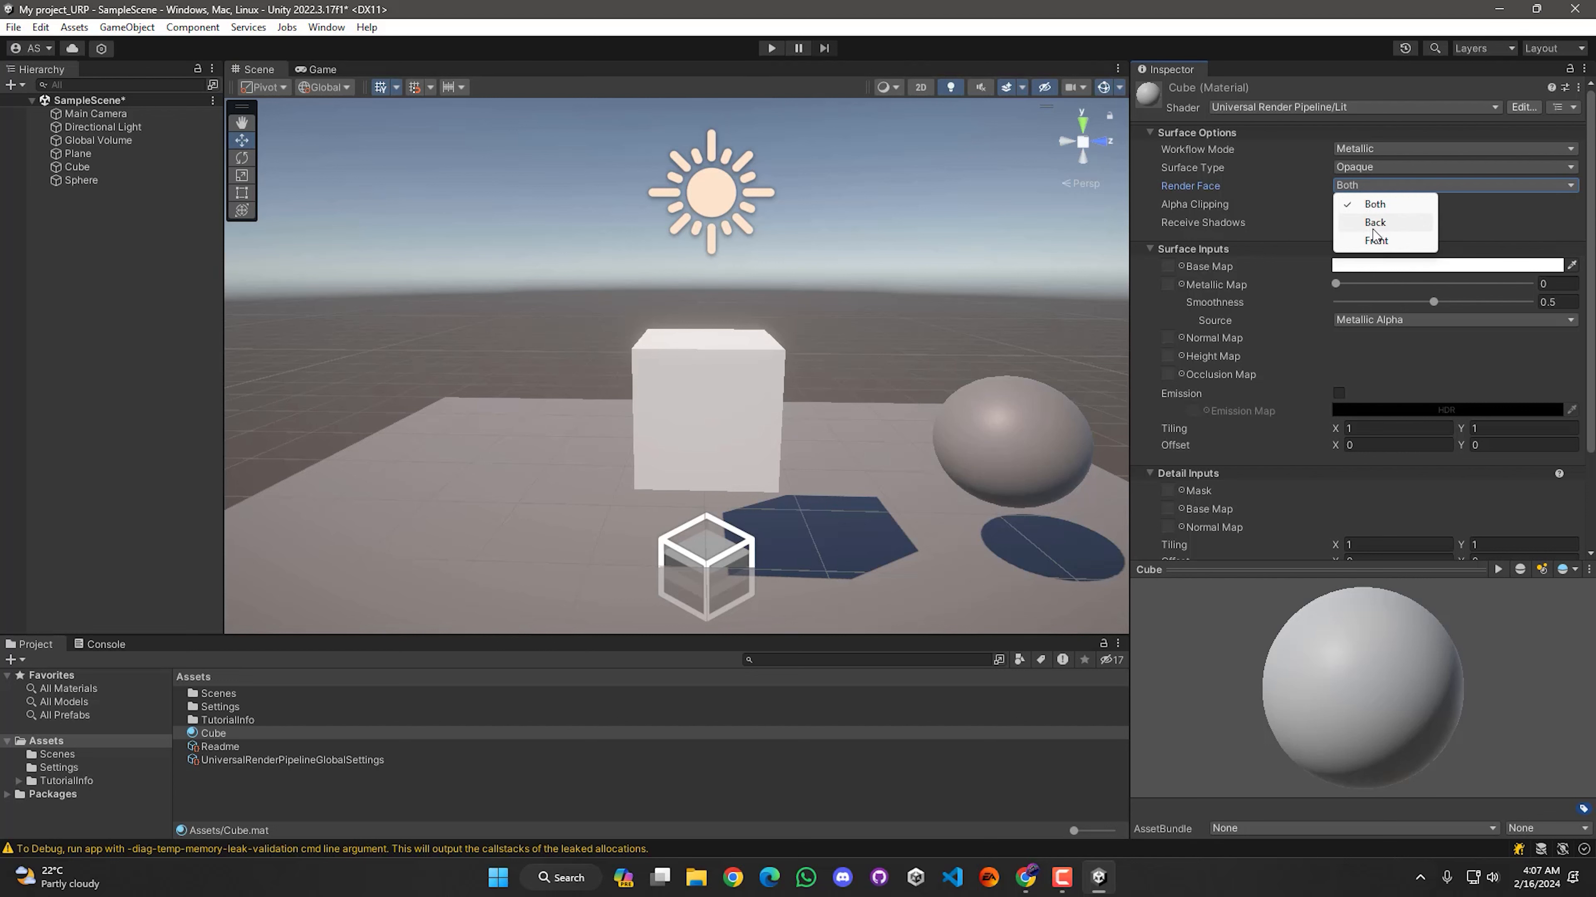
left_click(1296, 189)
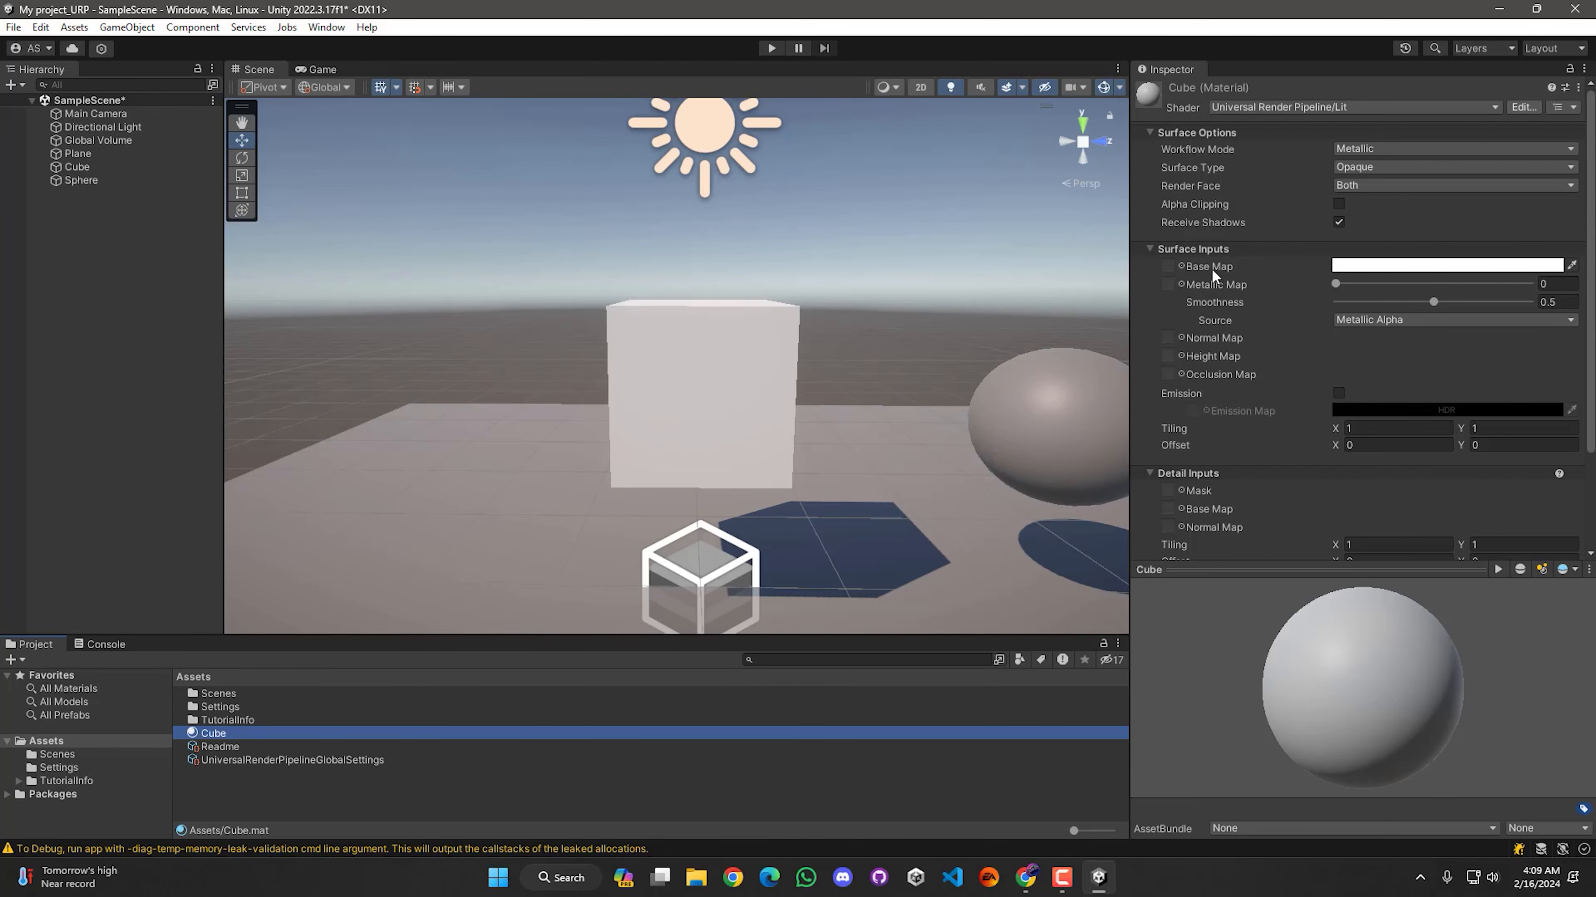
Import the pngtree wood-grain texture image from the desktop into the project's Assets folder
mouse_move(1211, 268)
left_click(225, 788)
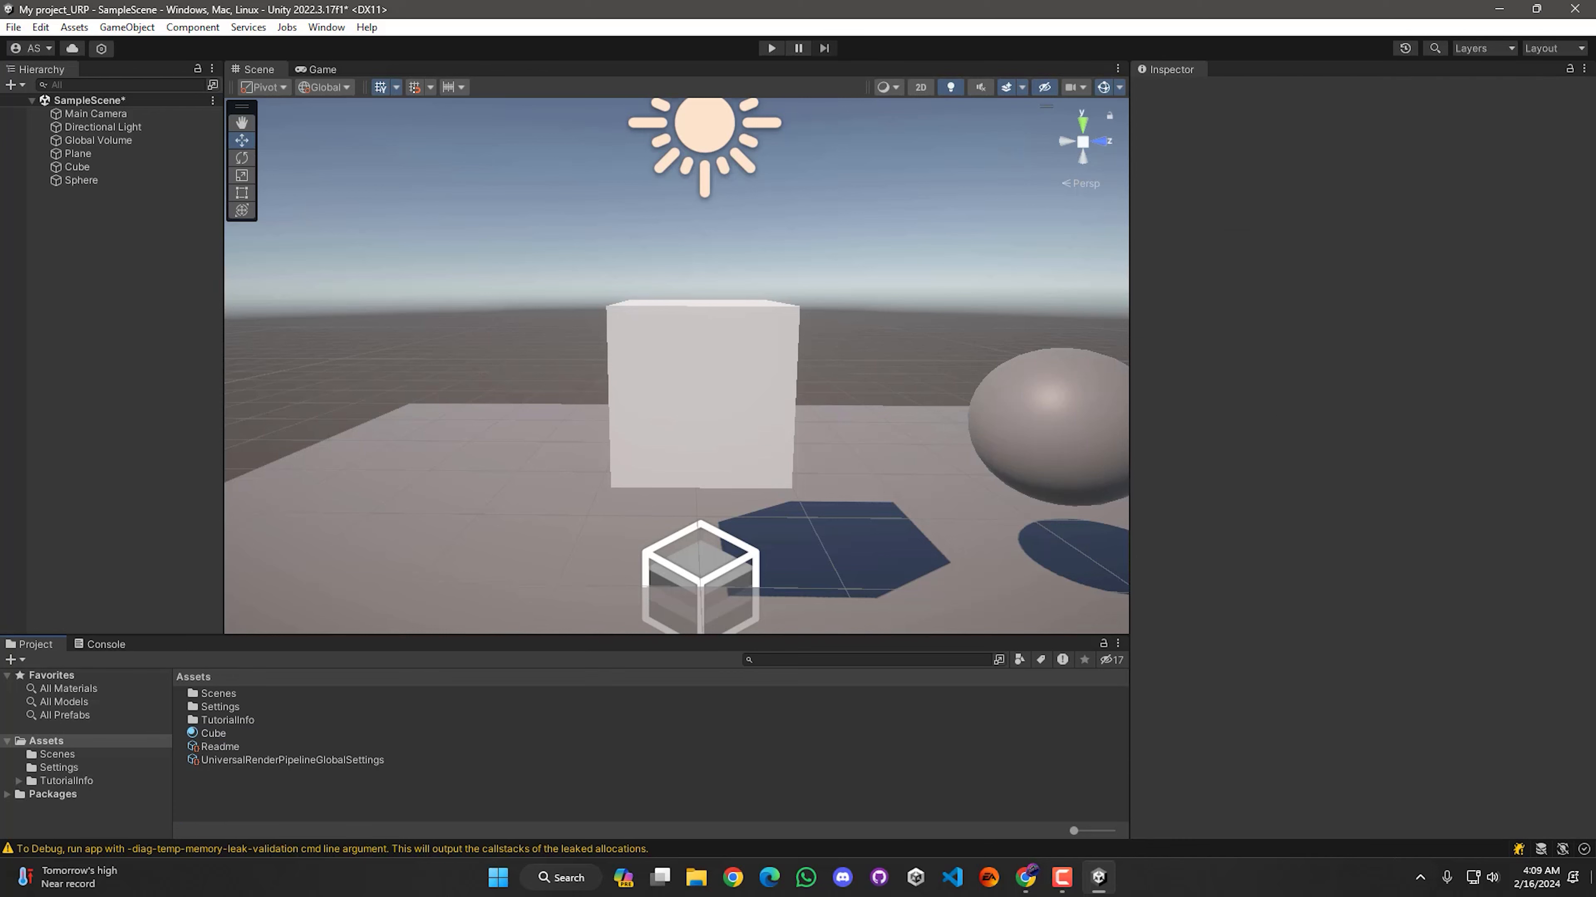
key("super+d")
left_click_drag(30, 94, 354, 793)
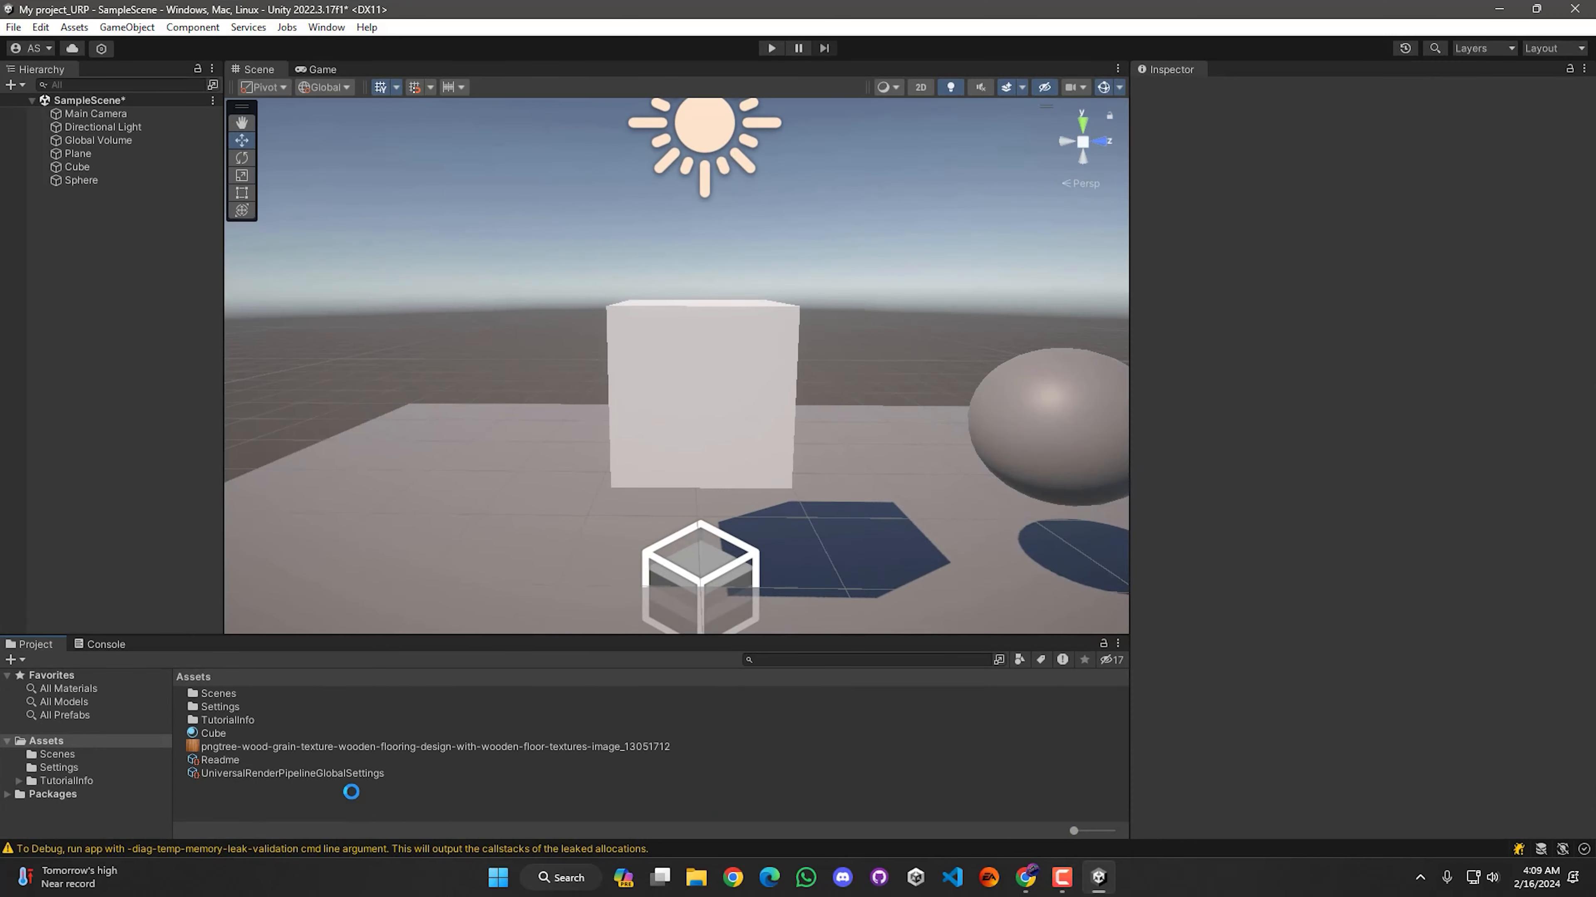
Assign the wood-grain texture to the Cube material's Base Map and inspect the textured cube in the scene
left_click(230, 730)
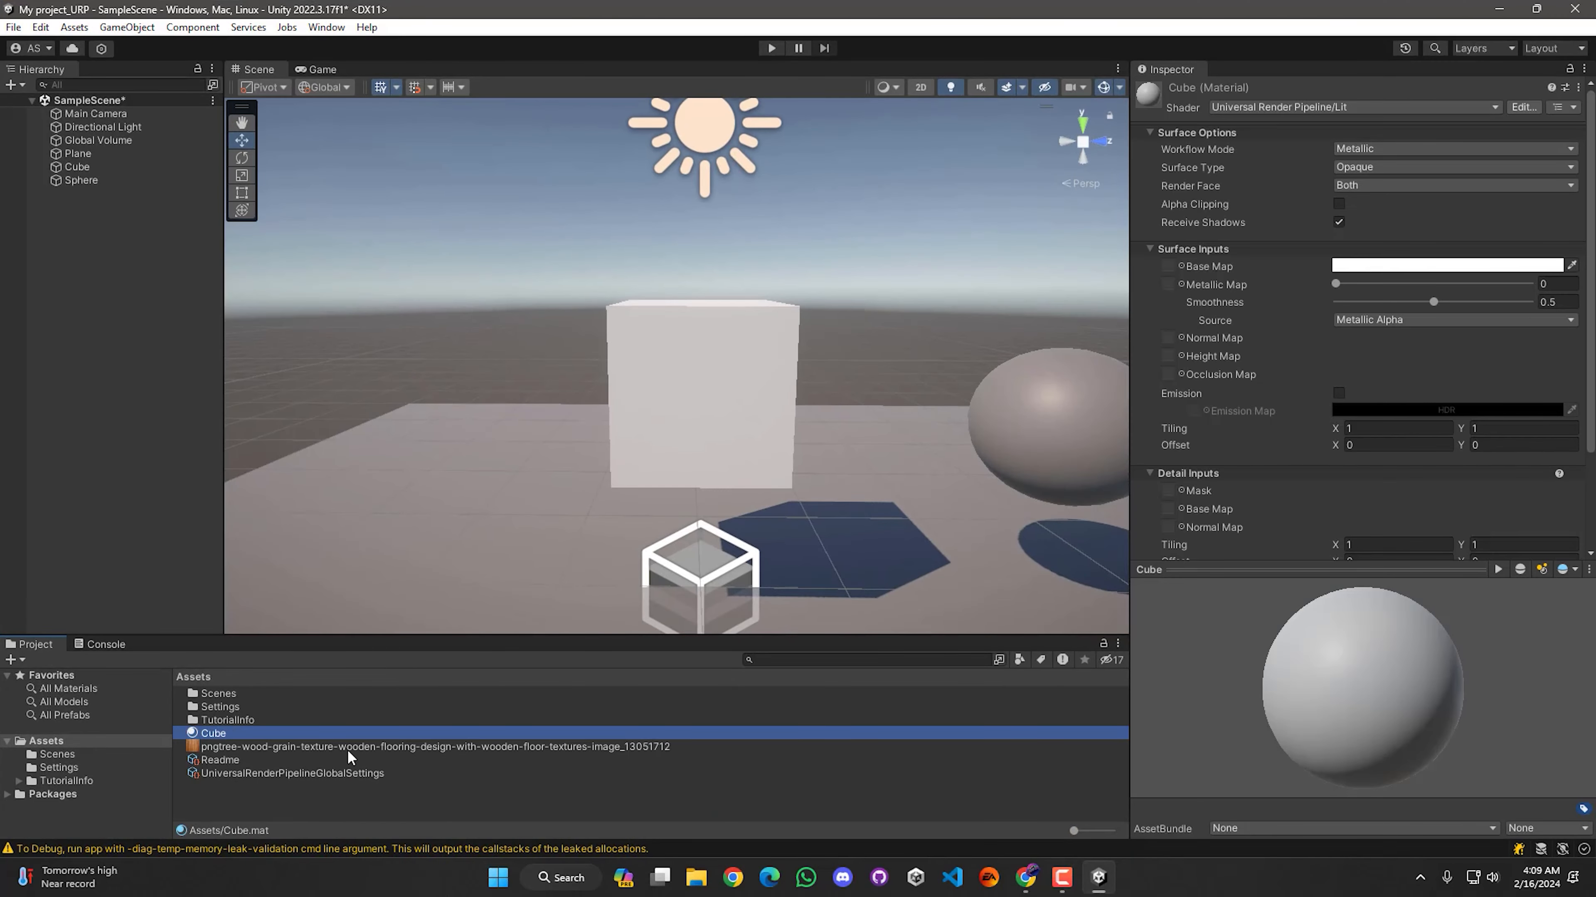
left_click_drag(347, 748, 1173, 266)
right_click_drag(1112, 339, 898, 449)
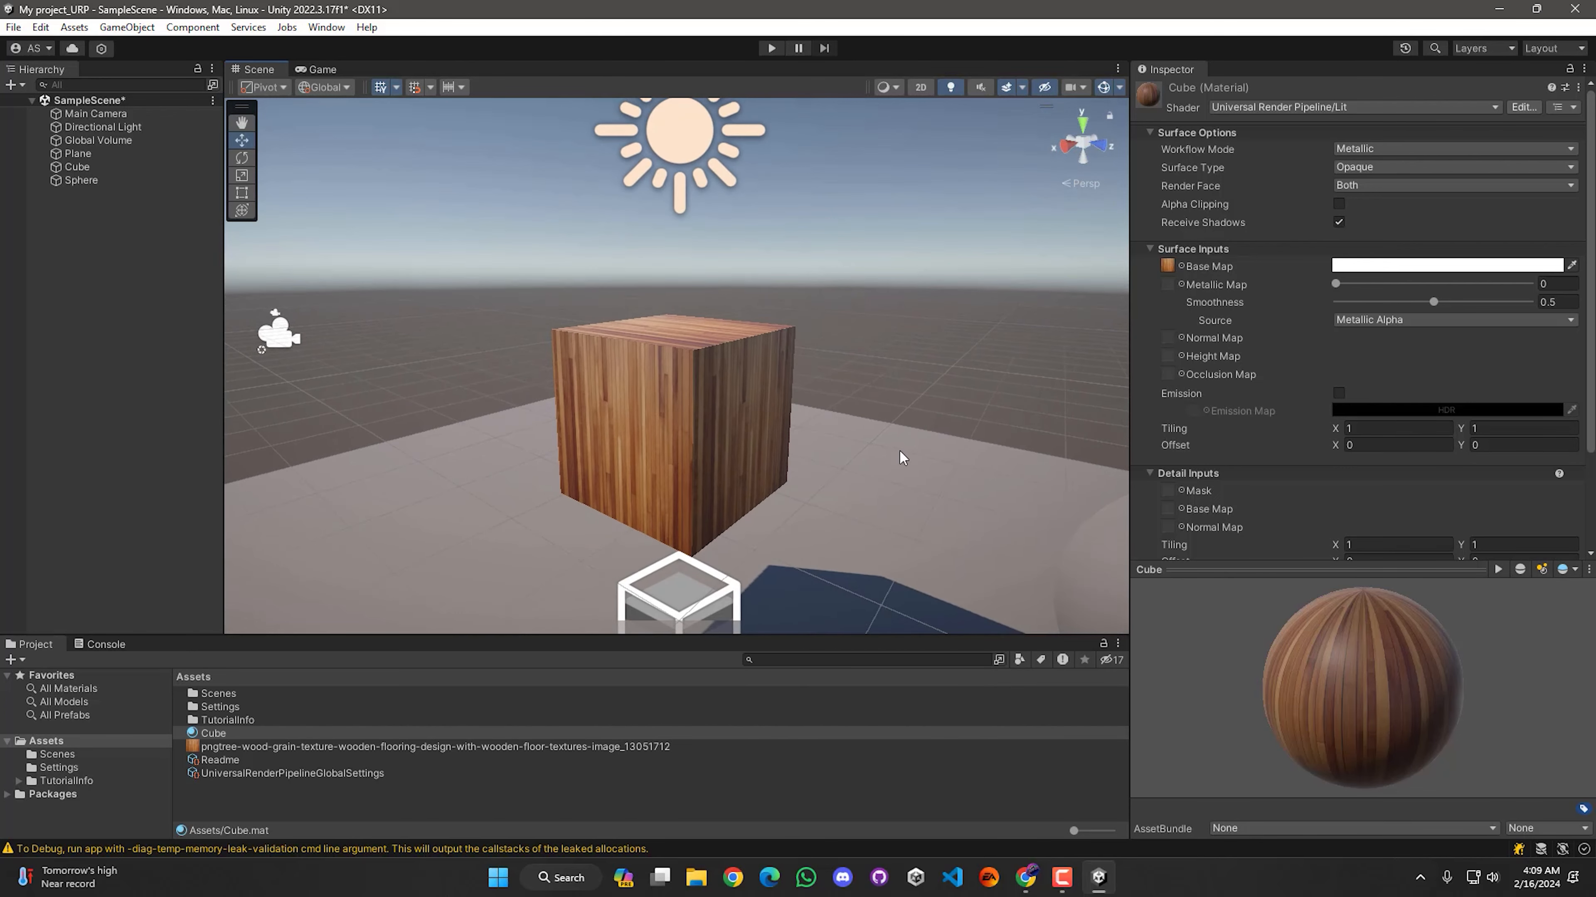
Set the Cube material's surface Tiling to X 0.76 and Y 0.58
scroll(1267, 331, "down", 3)
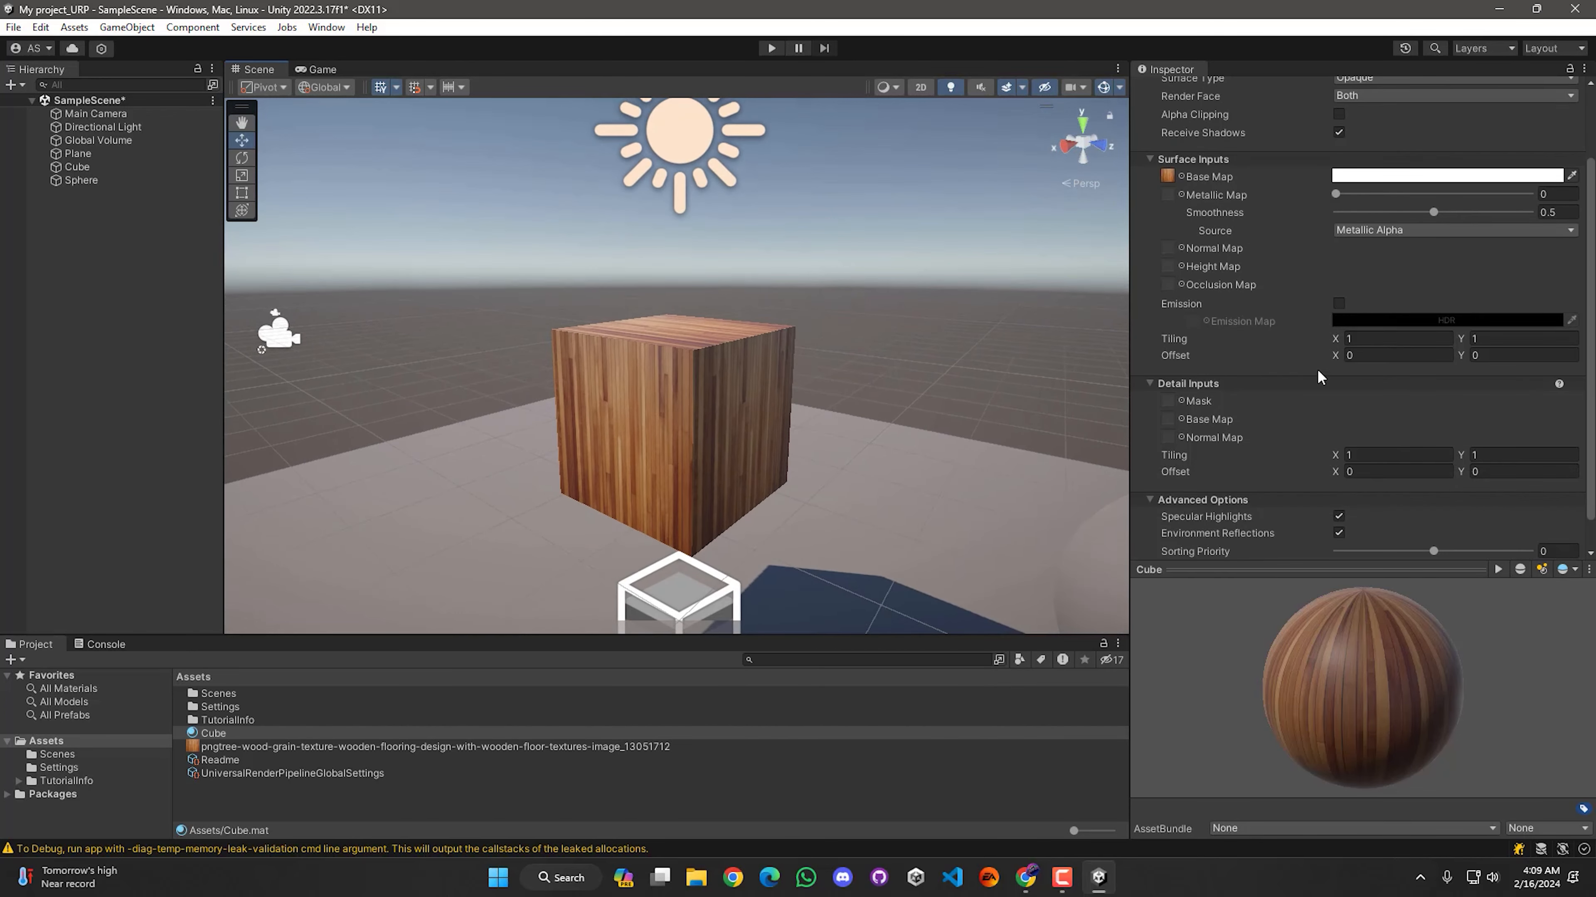
mouse_move(1335, 340)
left_mouse_down()
mouse_move(1396, 338)
mouse_move(1335, 340)
left_mouse_up()
mouse_move(1468, 345)
left_mouse_down()
mouse_move(1439, 345)
mouse_move(1502, 346)
mouse_move(1464, 346)
left_mouse_up()
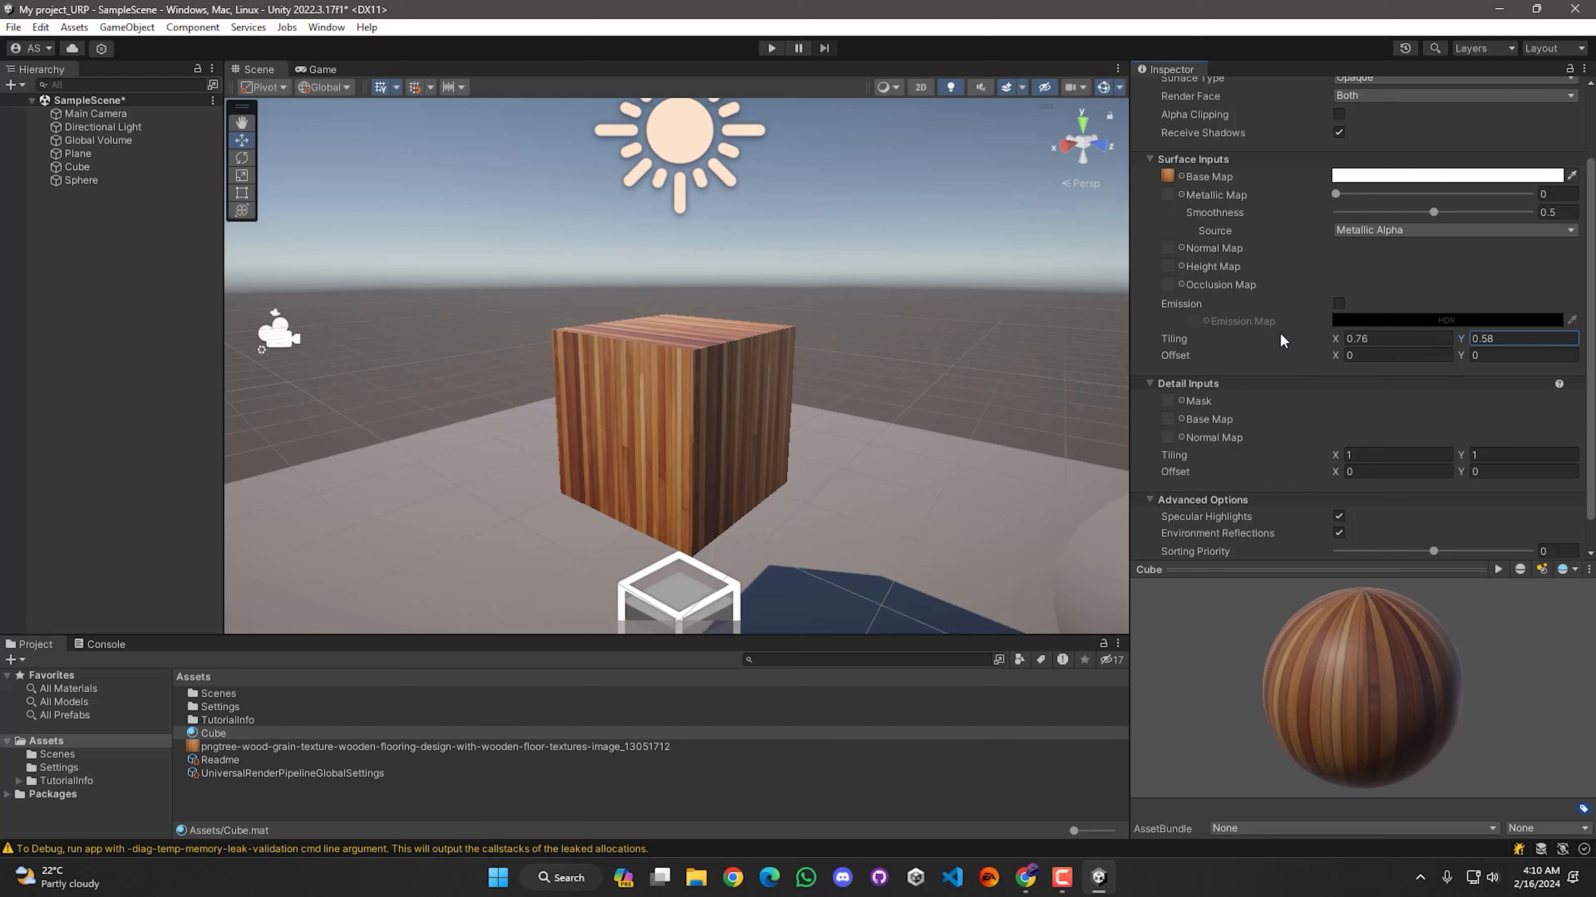
mouse_move(1316, 277)
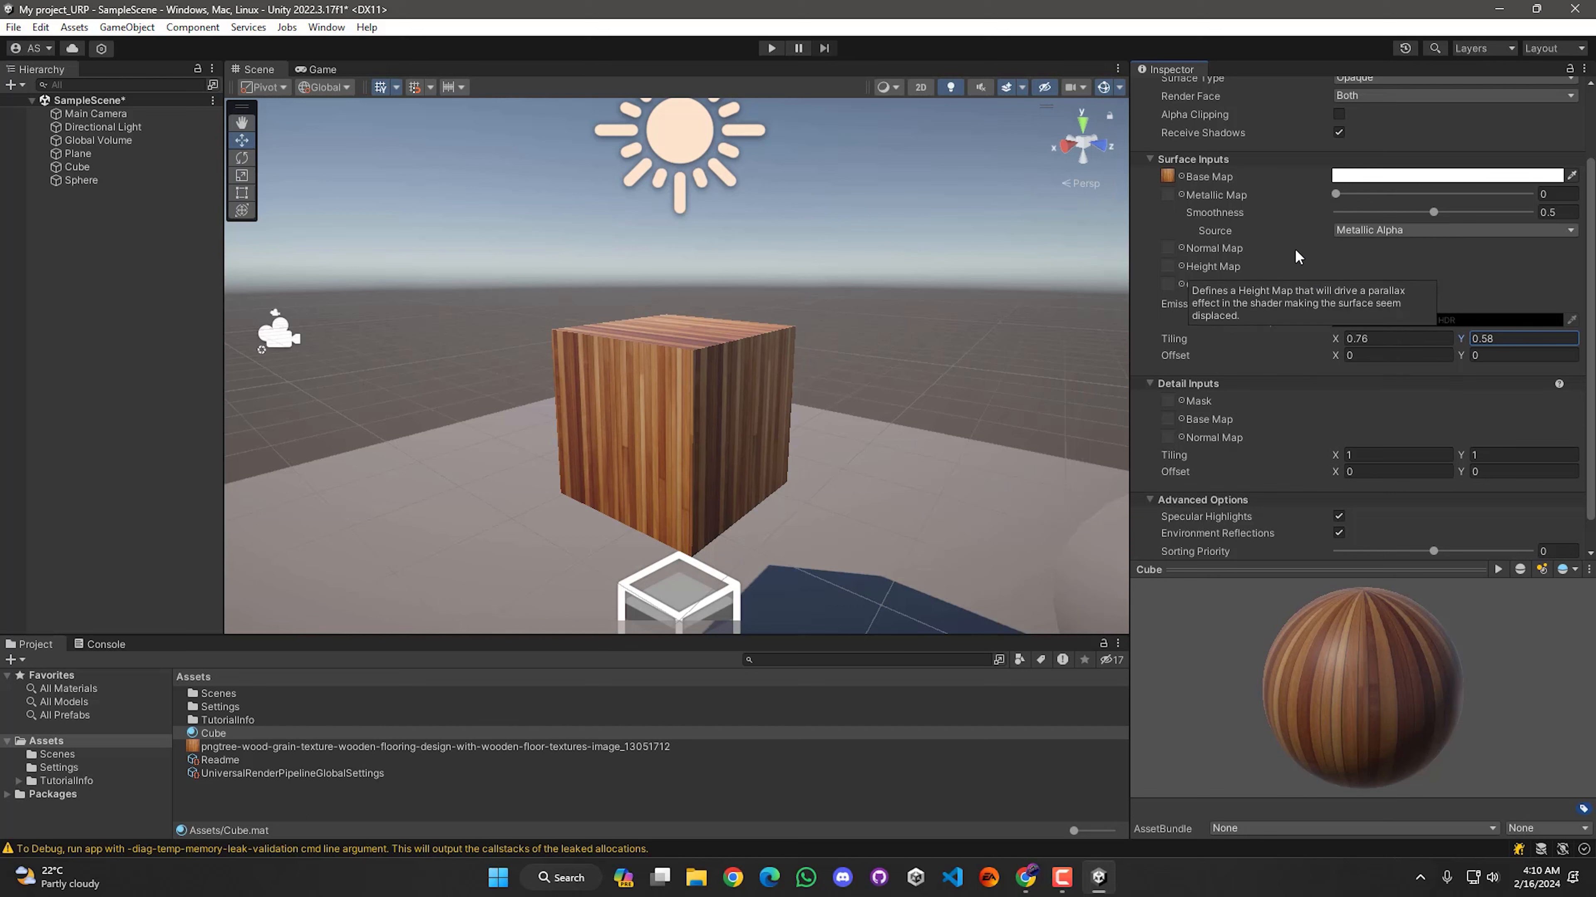
scroll(1298, 276, "up", 2)
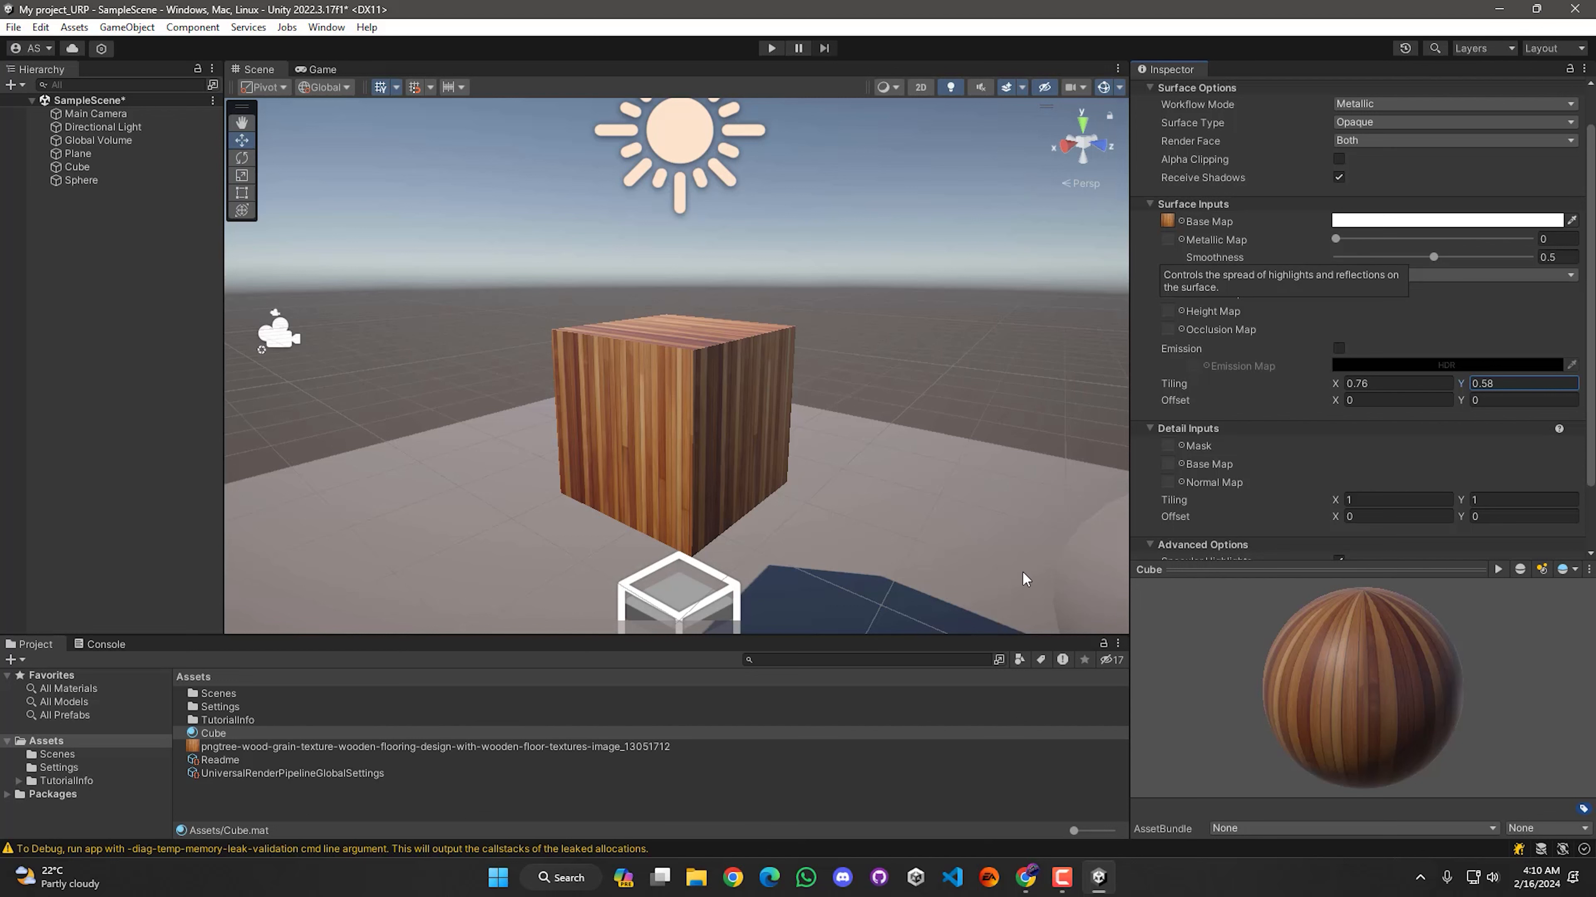
Create a new material named Glass in the Assets folder
left_click(311, 800)
right_click_drag(622, 498, 700, 469)
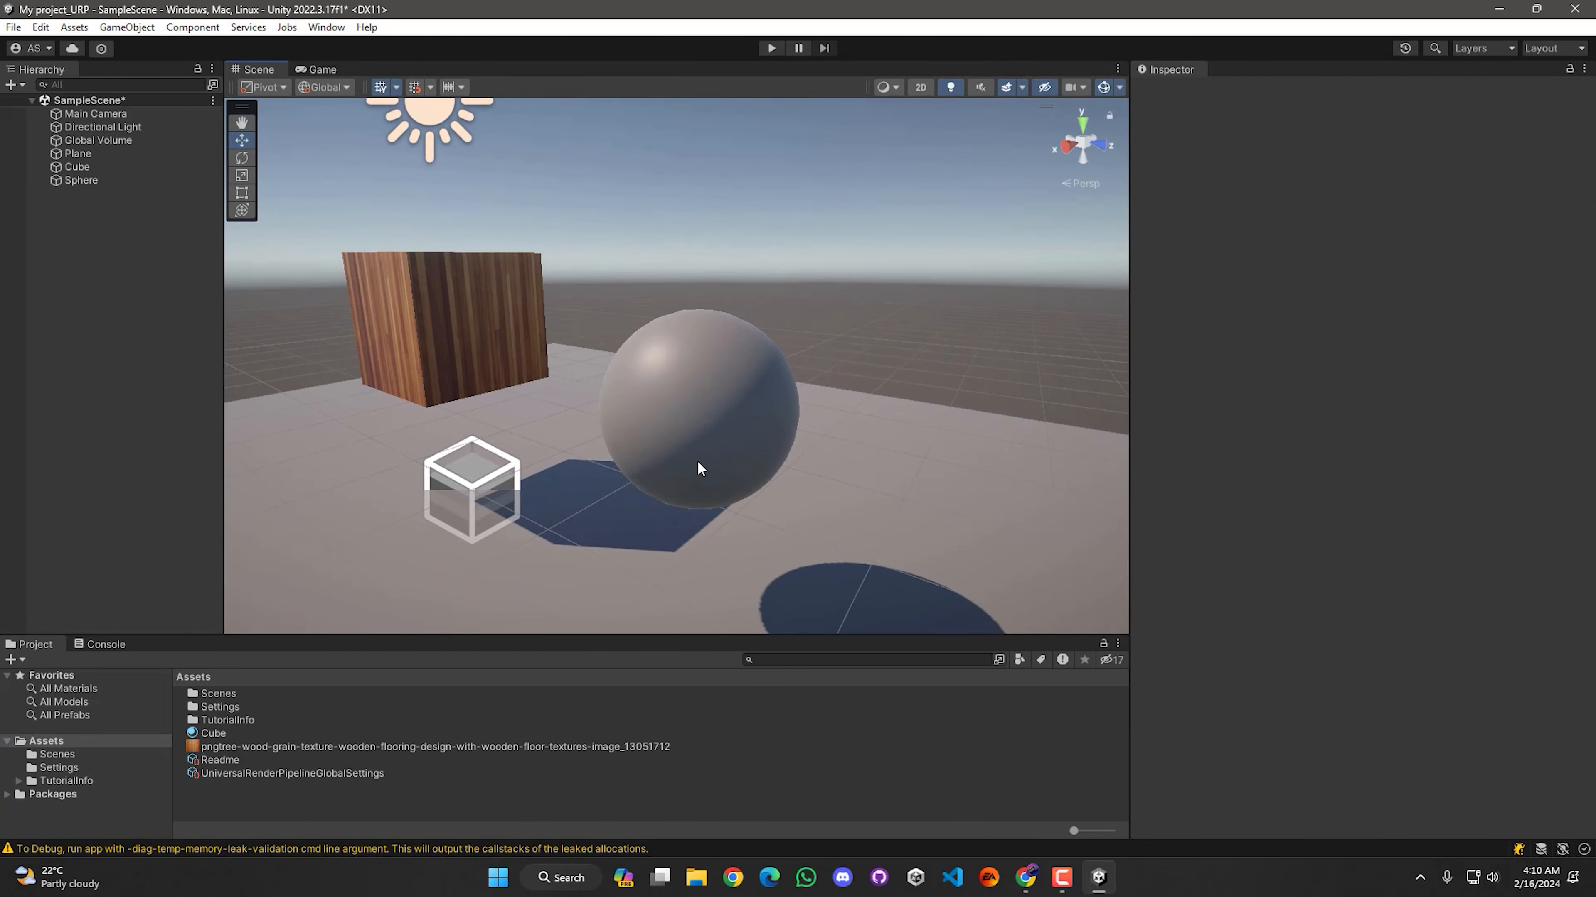
right_click(235, 796)
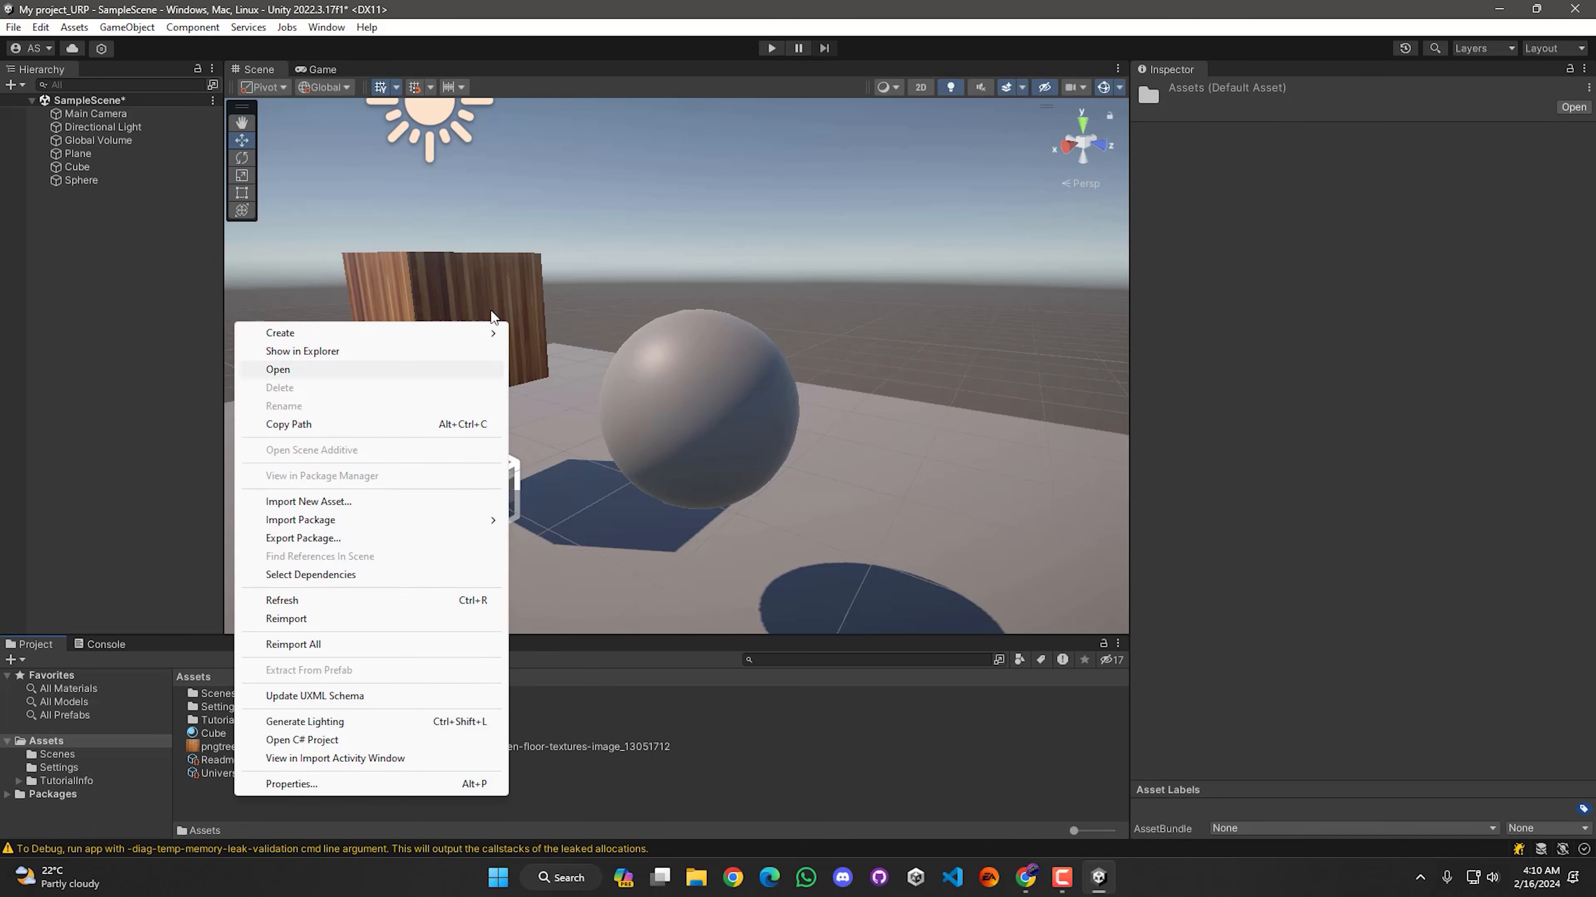
mouse_move(493, 341)
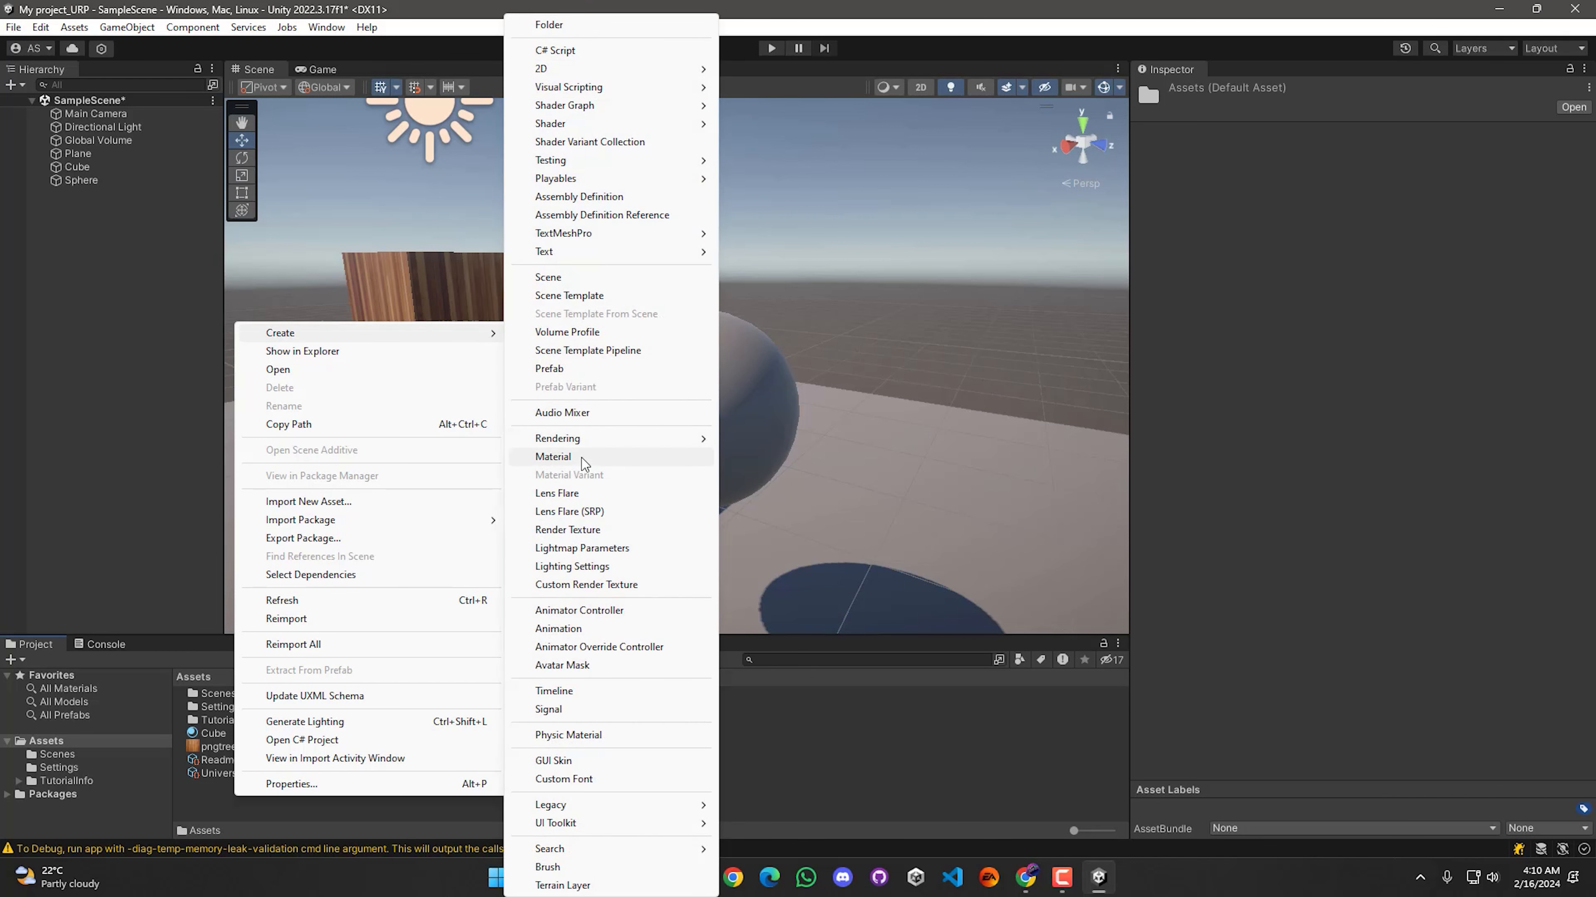
left_click(553, 455)
type("Glass")
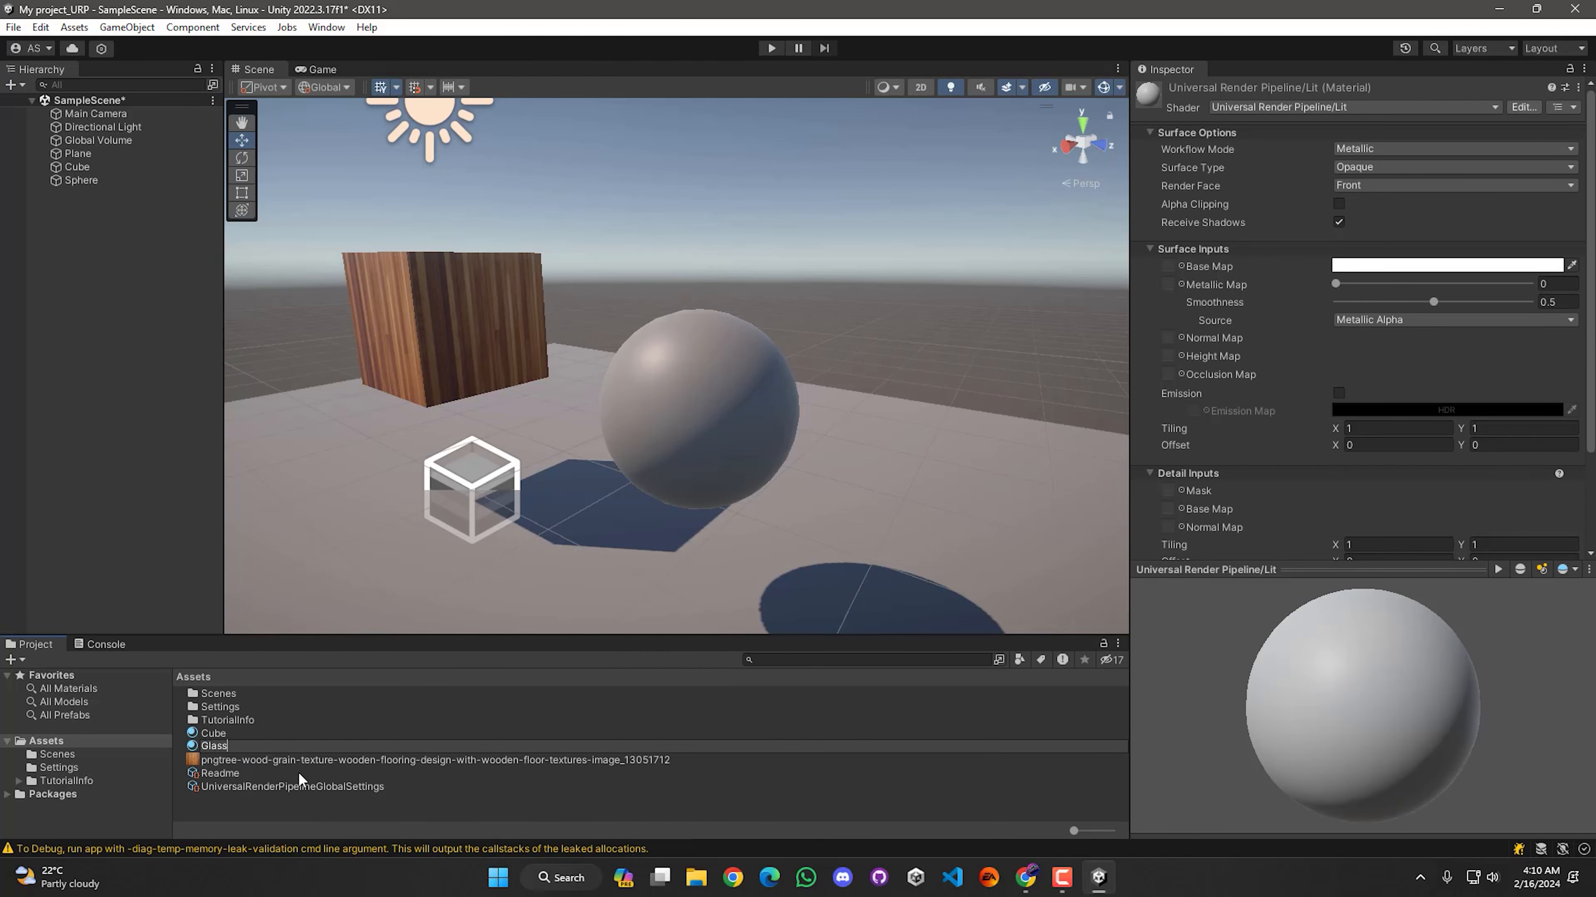
key("Return")
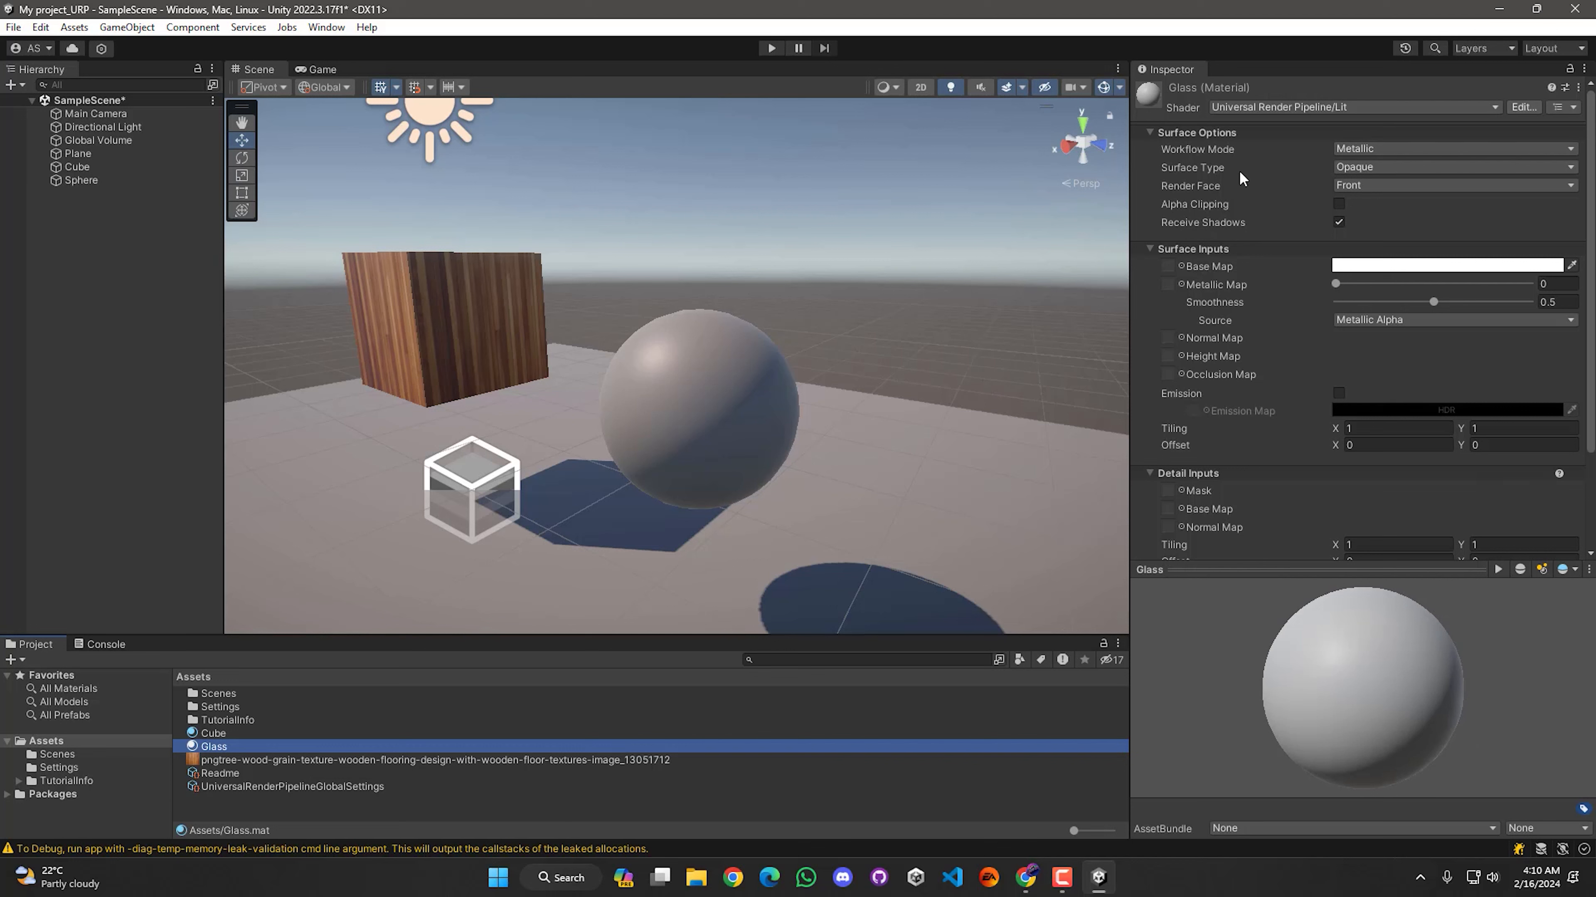
Set the Glass material's Surface Type to Transparent and review the Blending Mode options, keeping Alpha
left_click(1390, 169)
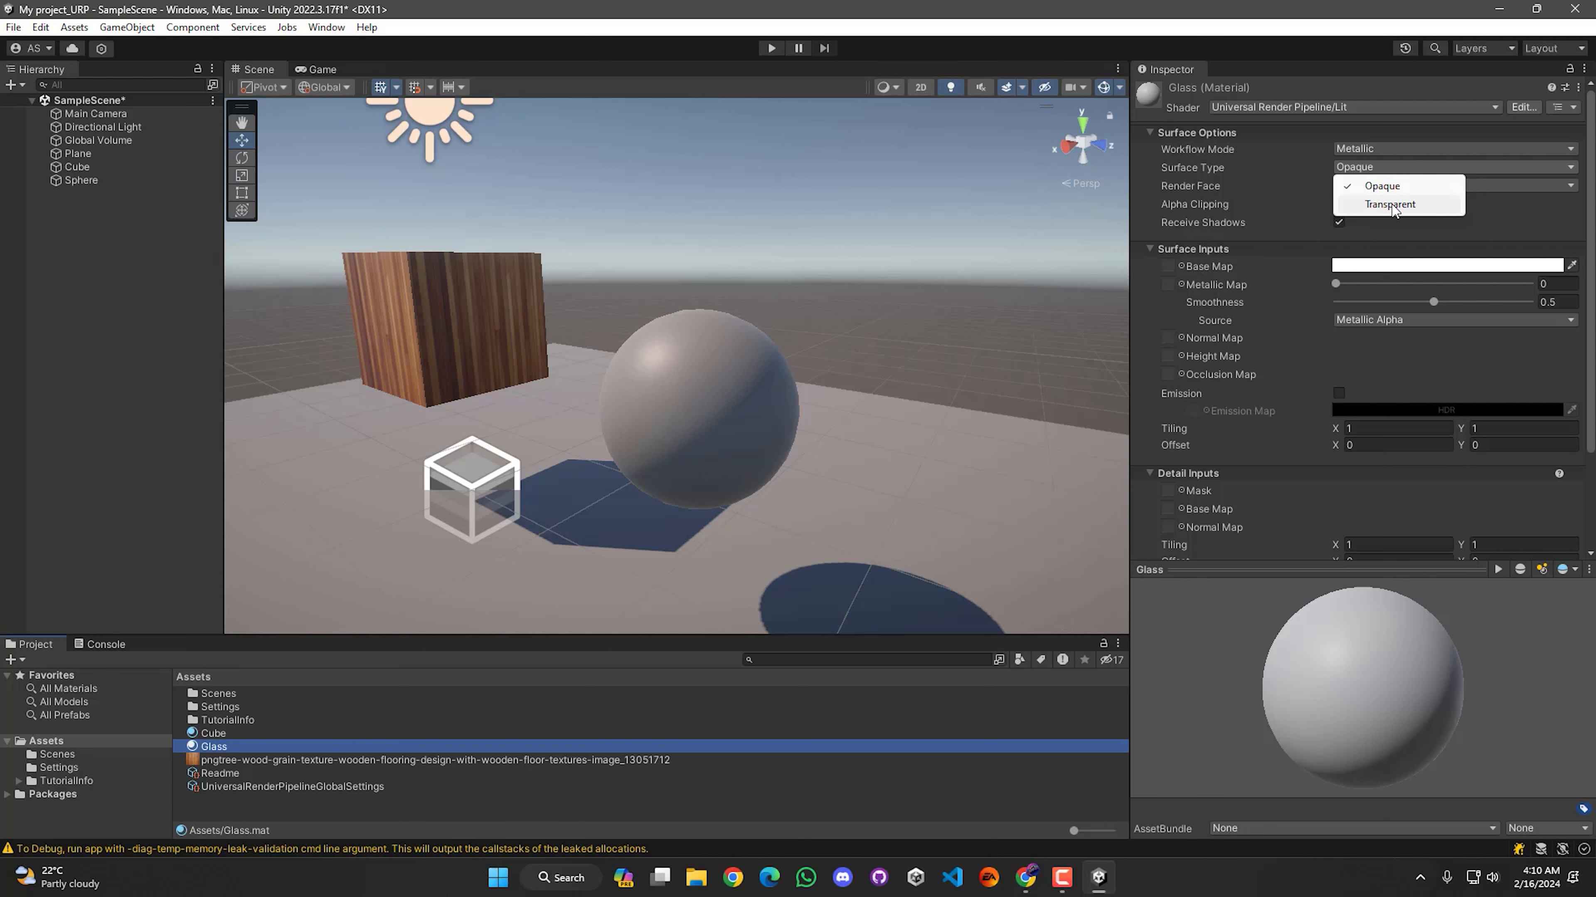
left_click(1391, 205)
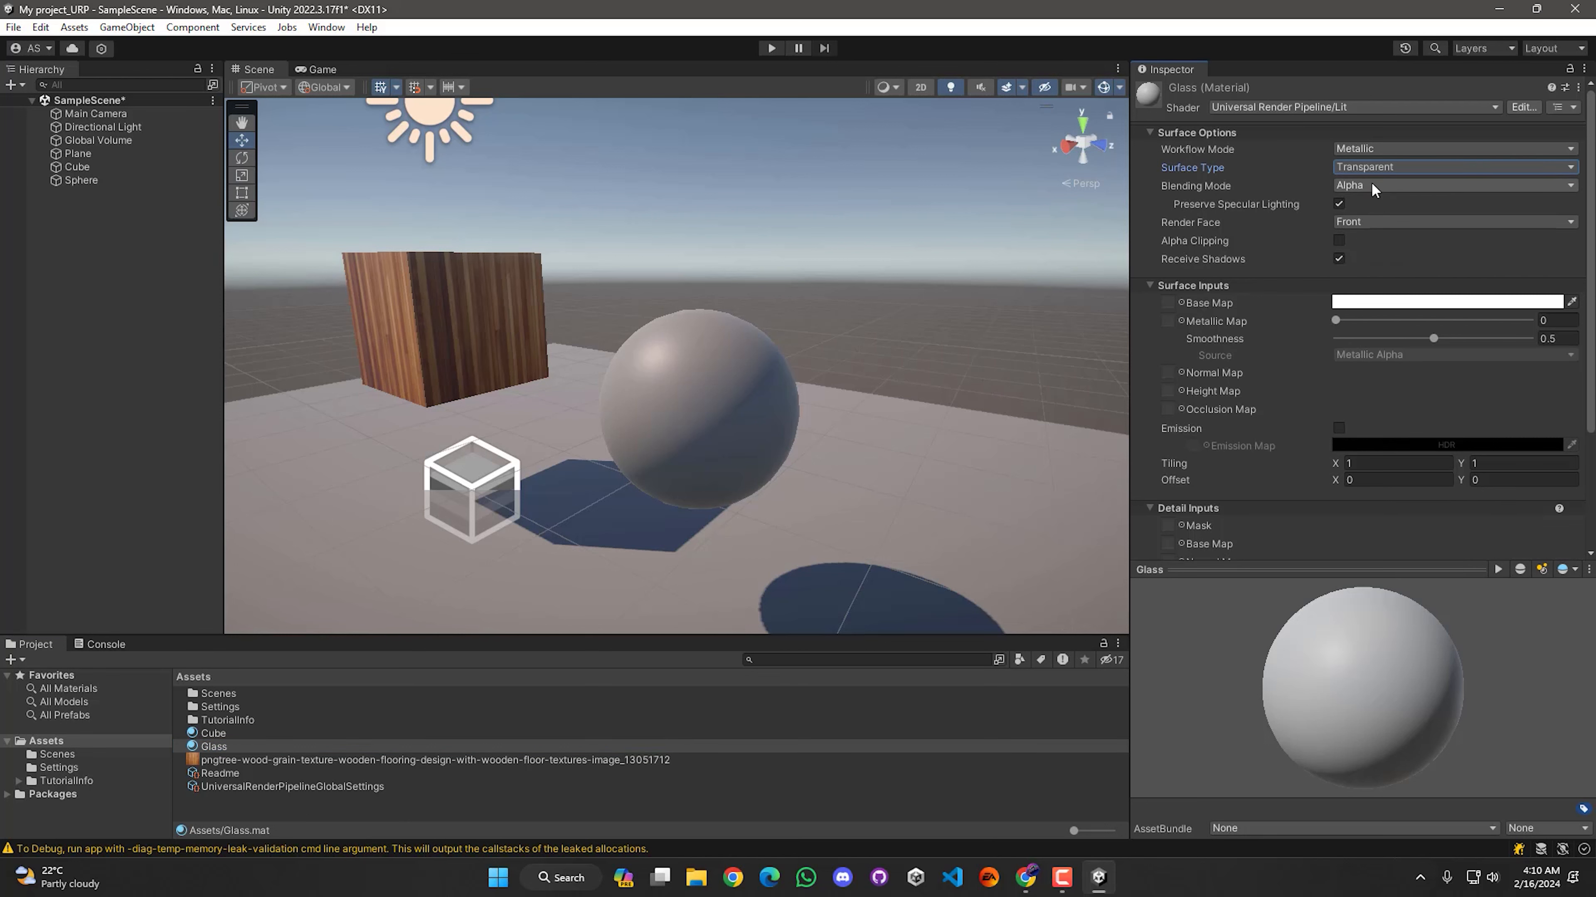
left_click(1359, 185)
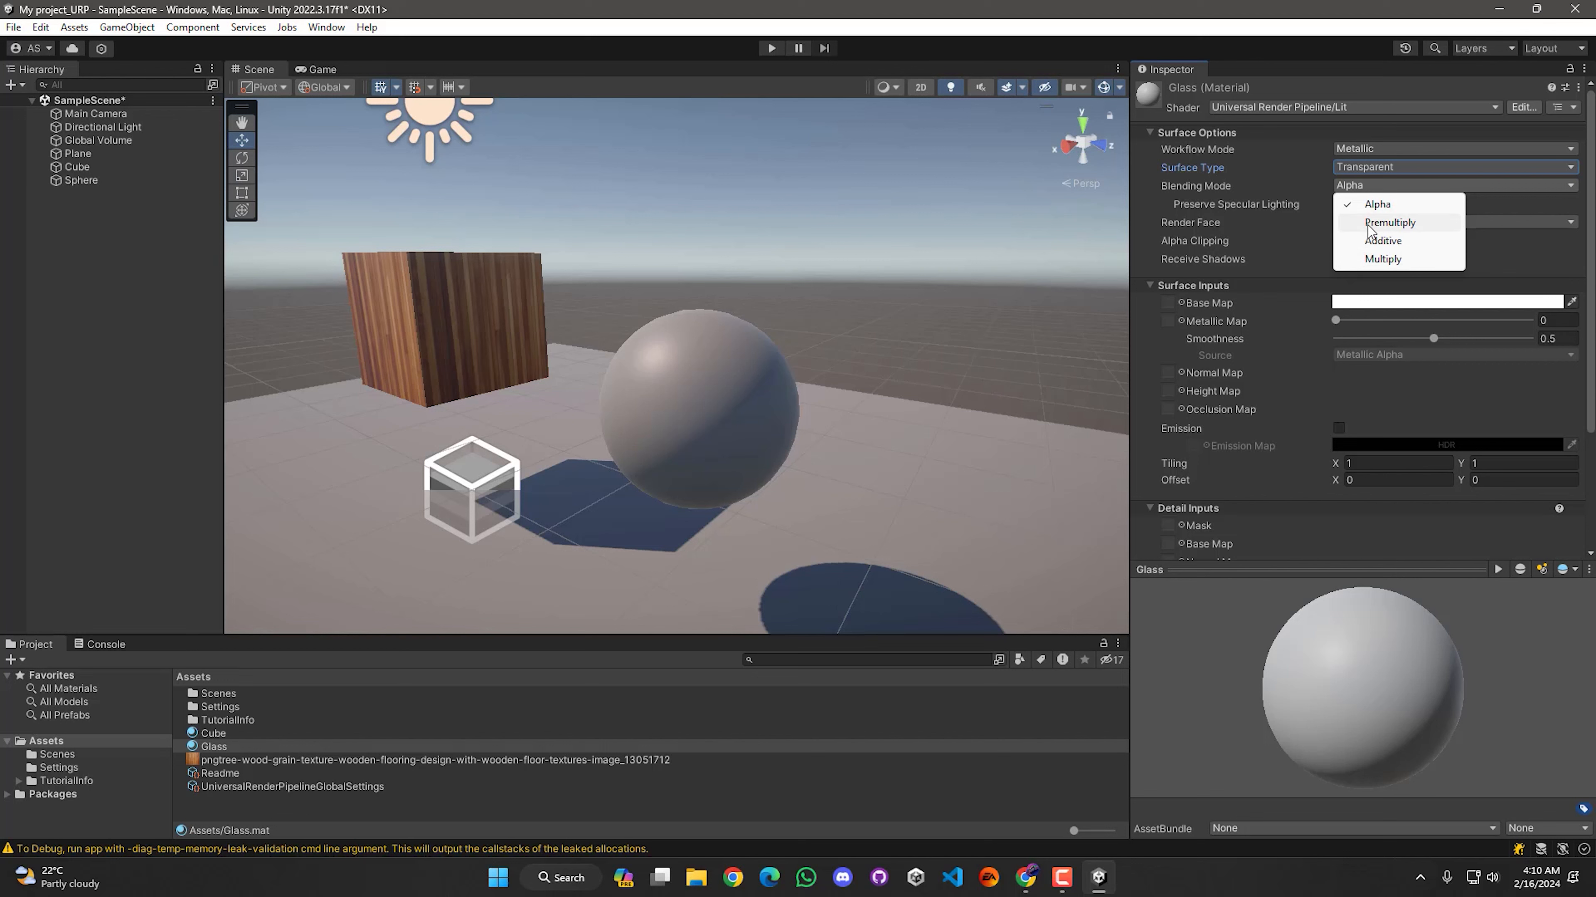
left_click(1321, 192)
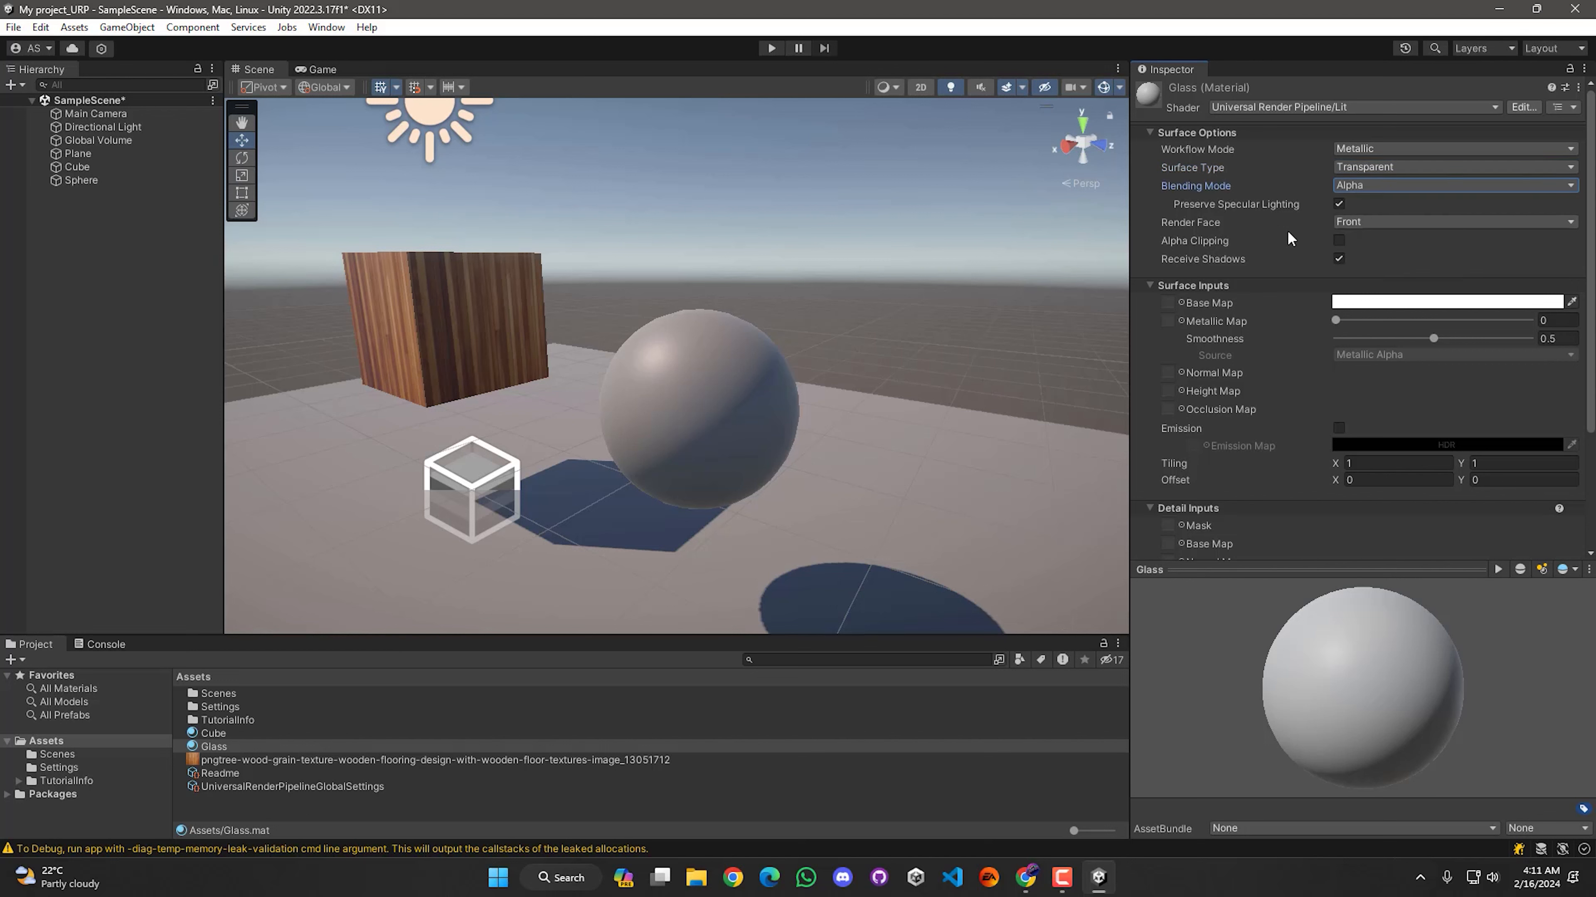
Lower the Glass material's Base Map alpha to about 0.25 and apply the material to the sphere
left_click(1360, 303)
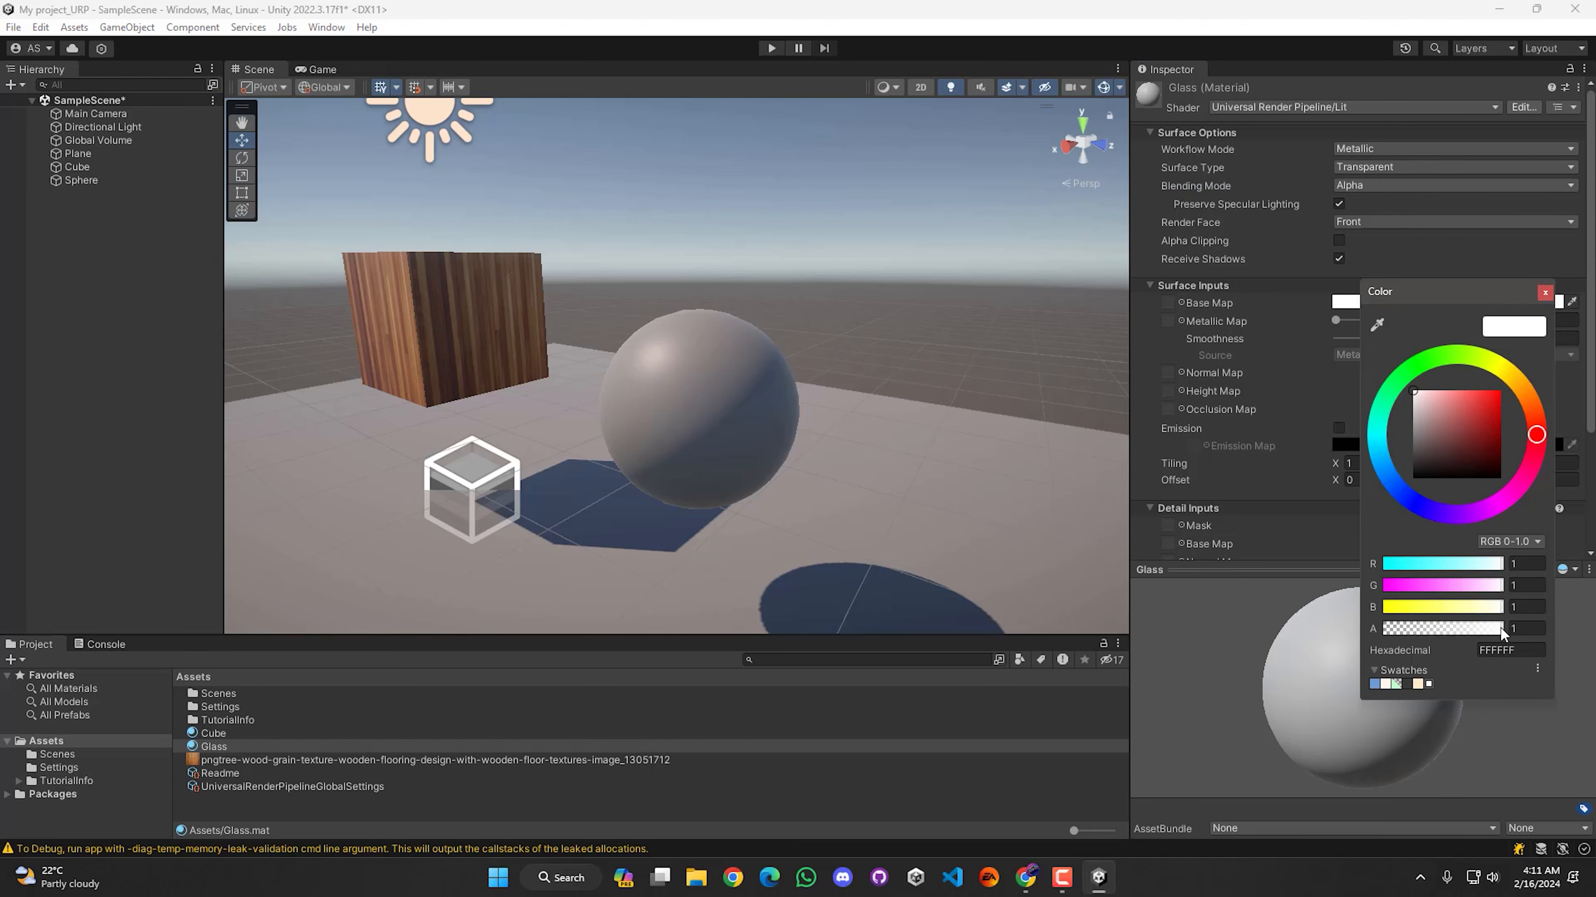
left_click_drag(1500, 628, 1414, 631)
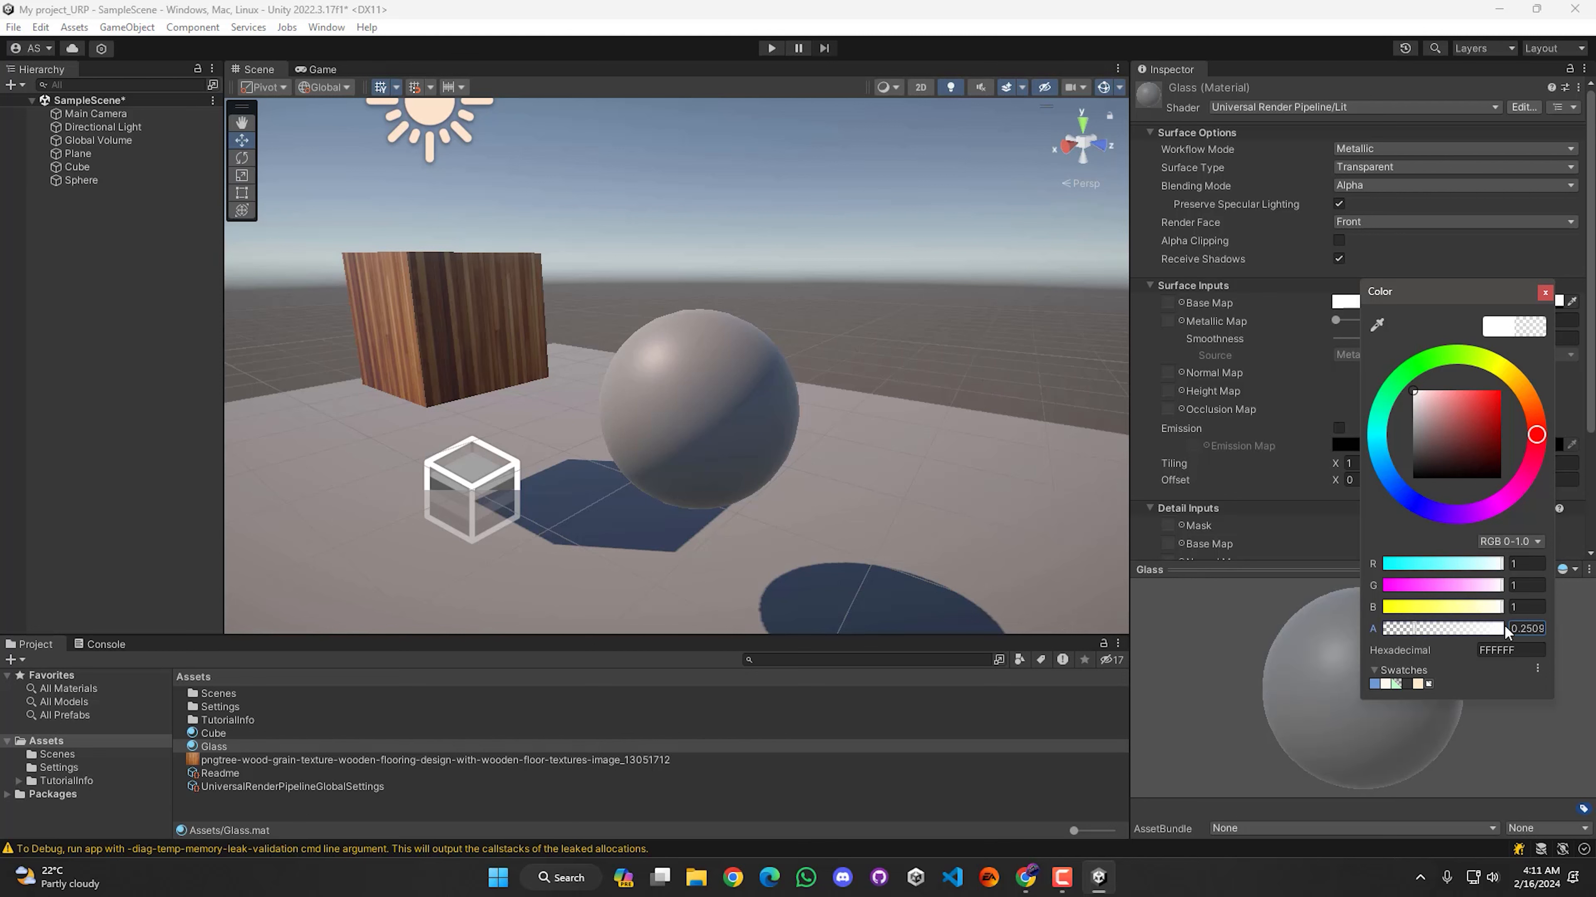
left_click(1546, 292)
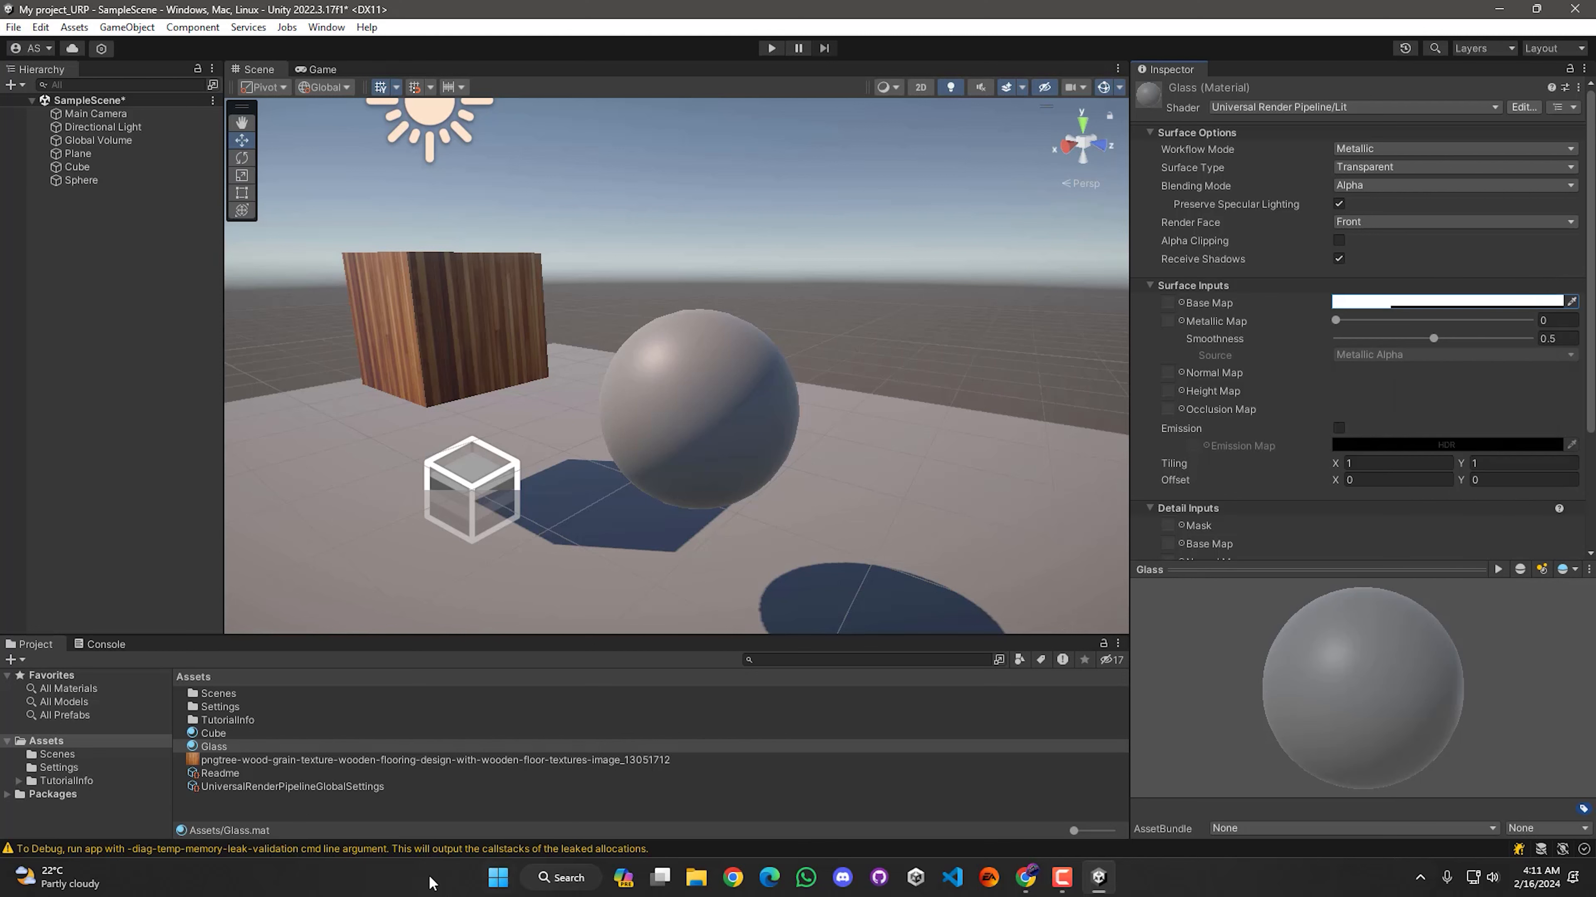
left_click_drag(224, 753, 698, 408)
right_click_drag(697, 408, 295, 387)
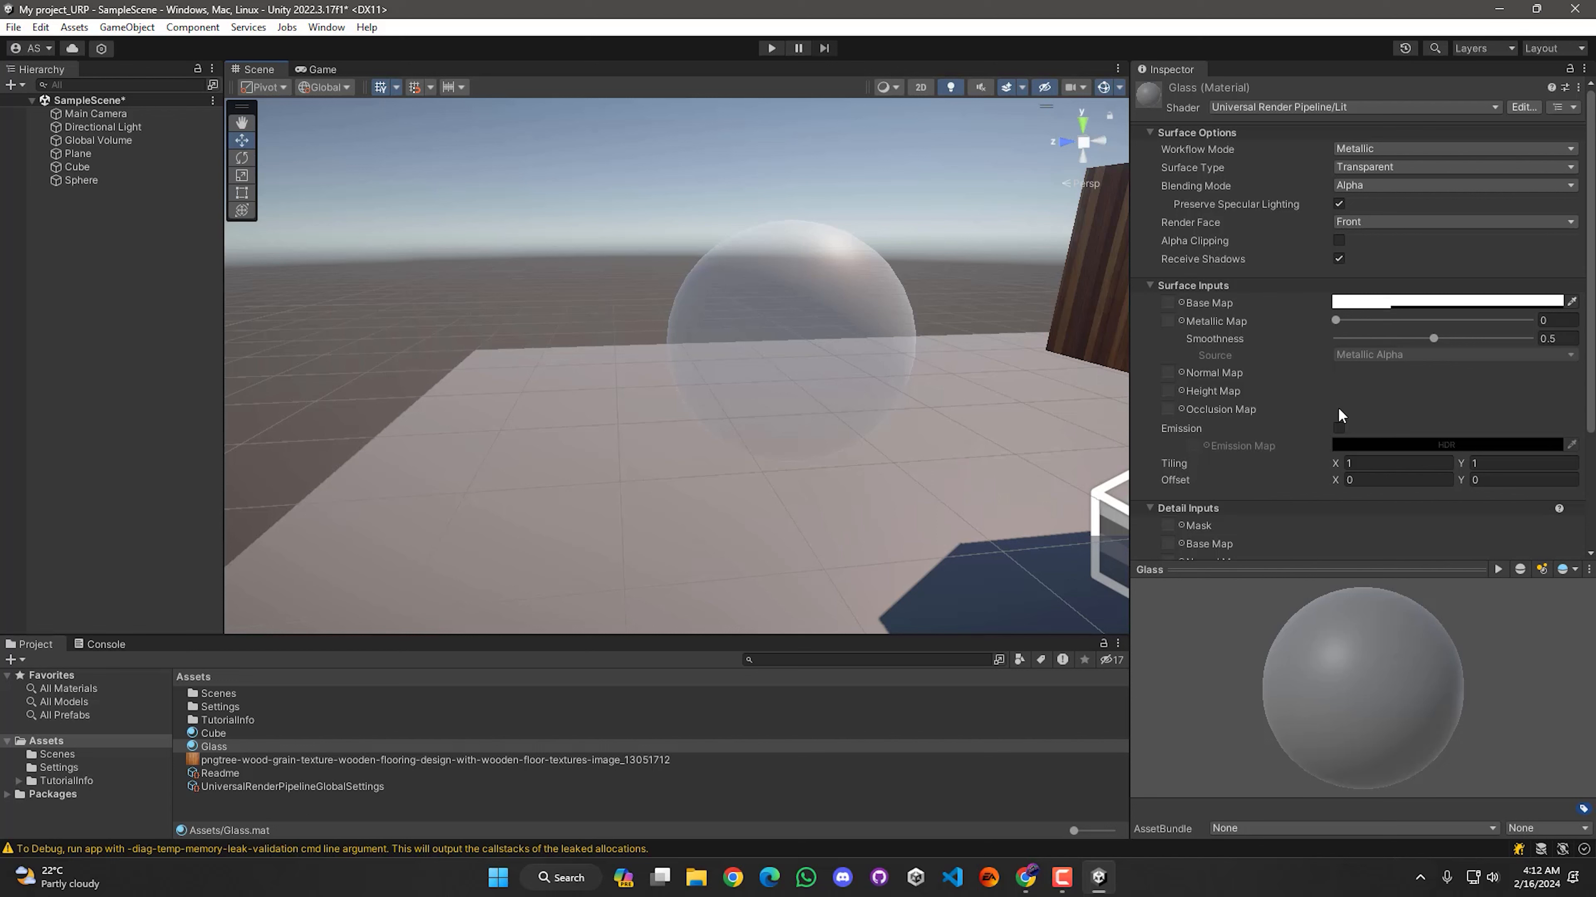
Close the URP project without saving the scene changes and switch to Unity Hub
left_click(1574, 9)
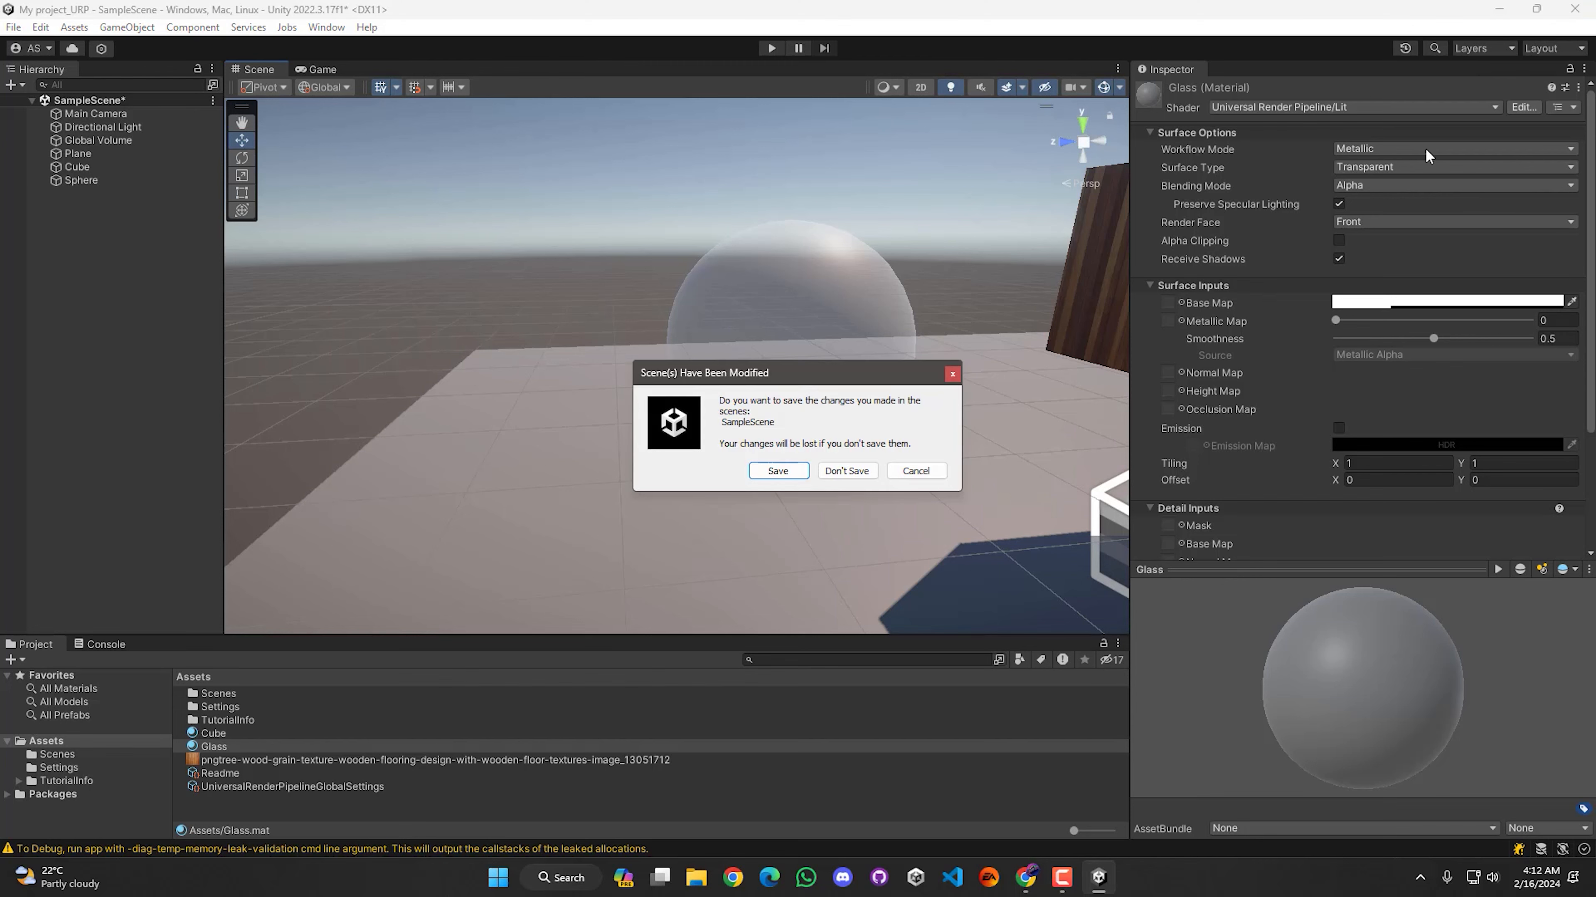
left_click(835, 475)
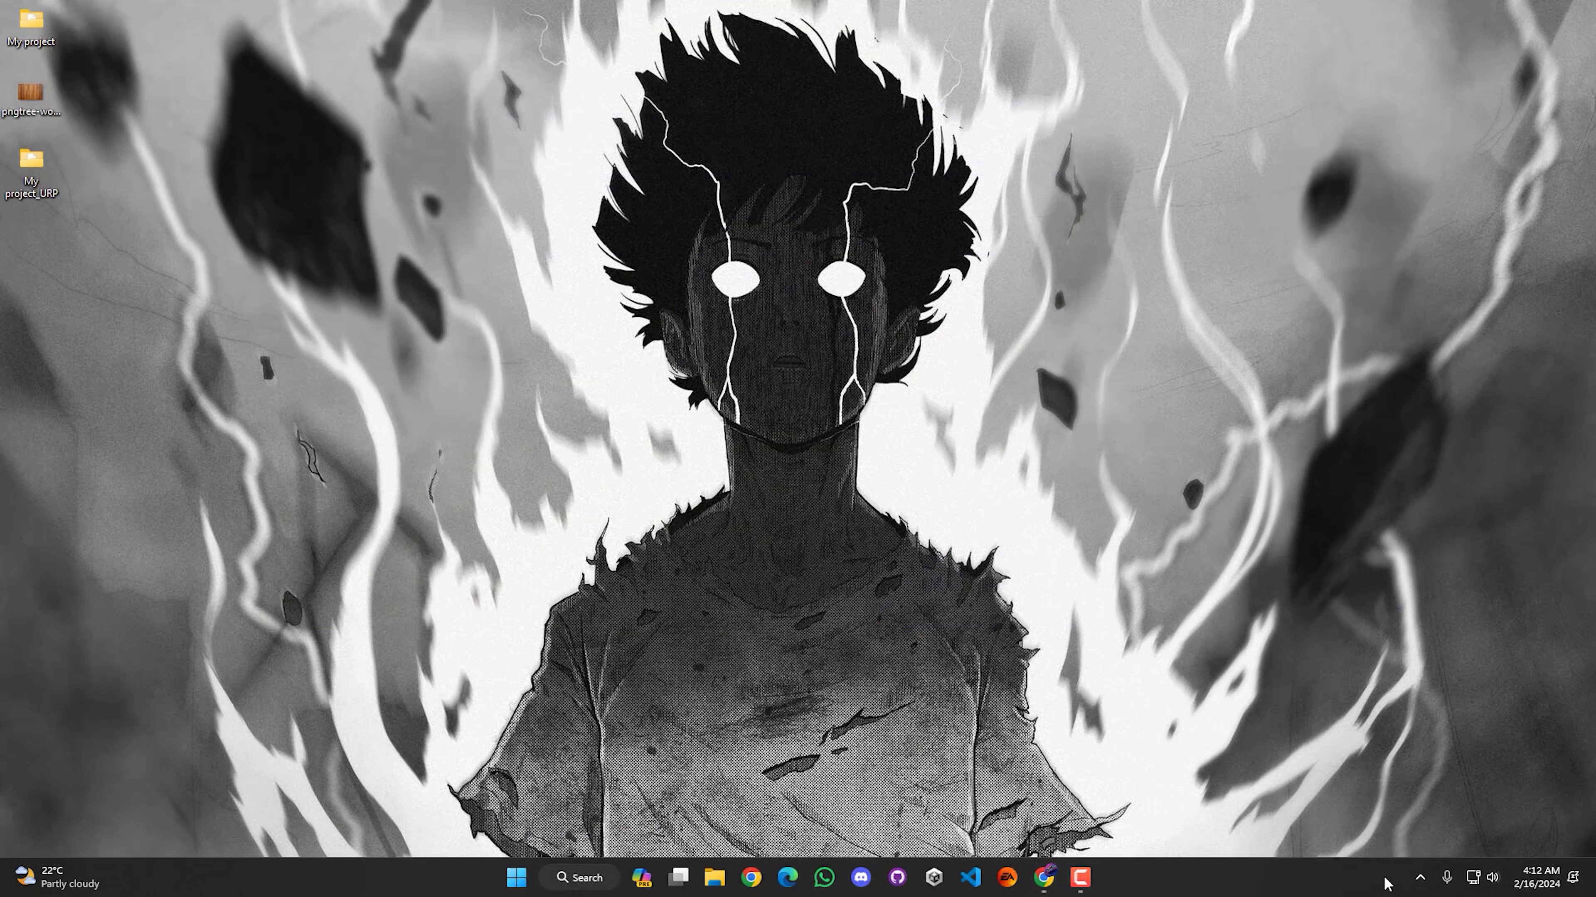
left_click(1420, 878)
left_click(1420, 793)
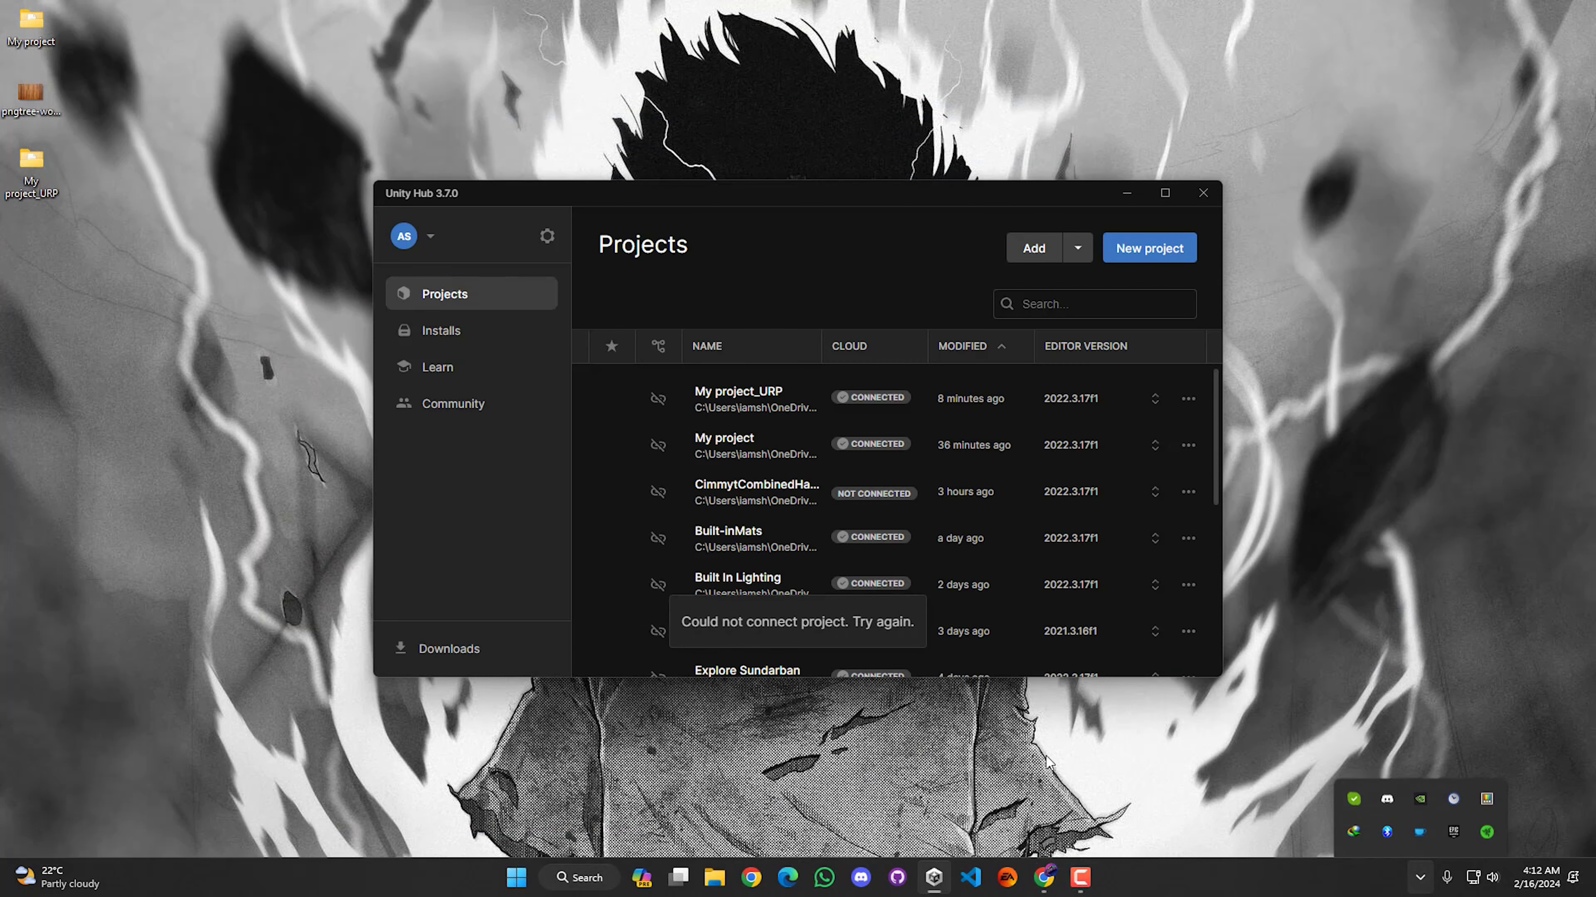
Create a new project from the 3D (HDRP) template named My project_HDRP
left_click(1149, 248)
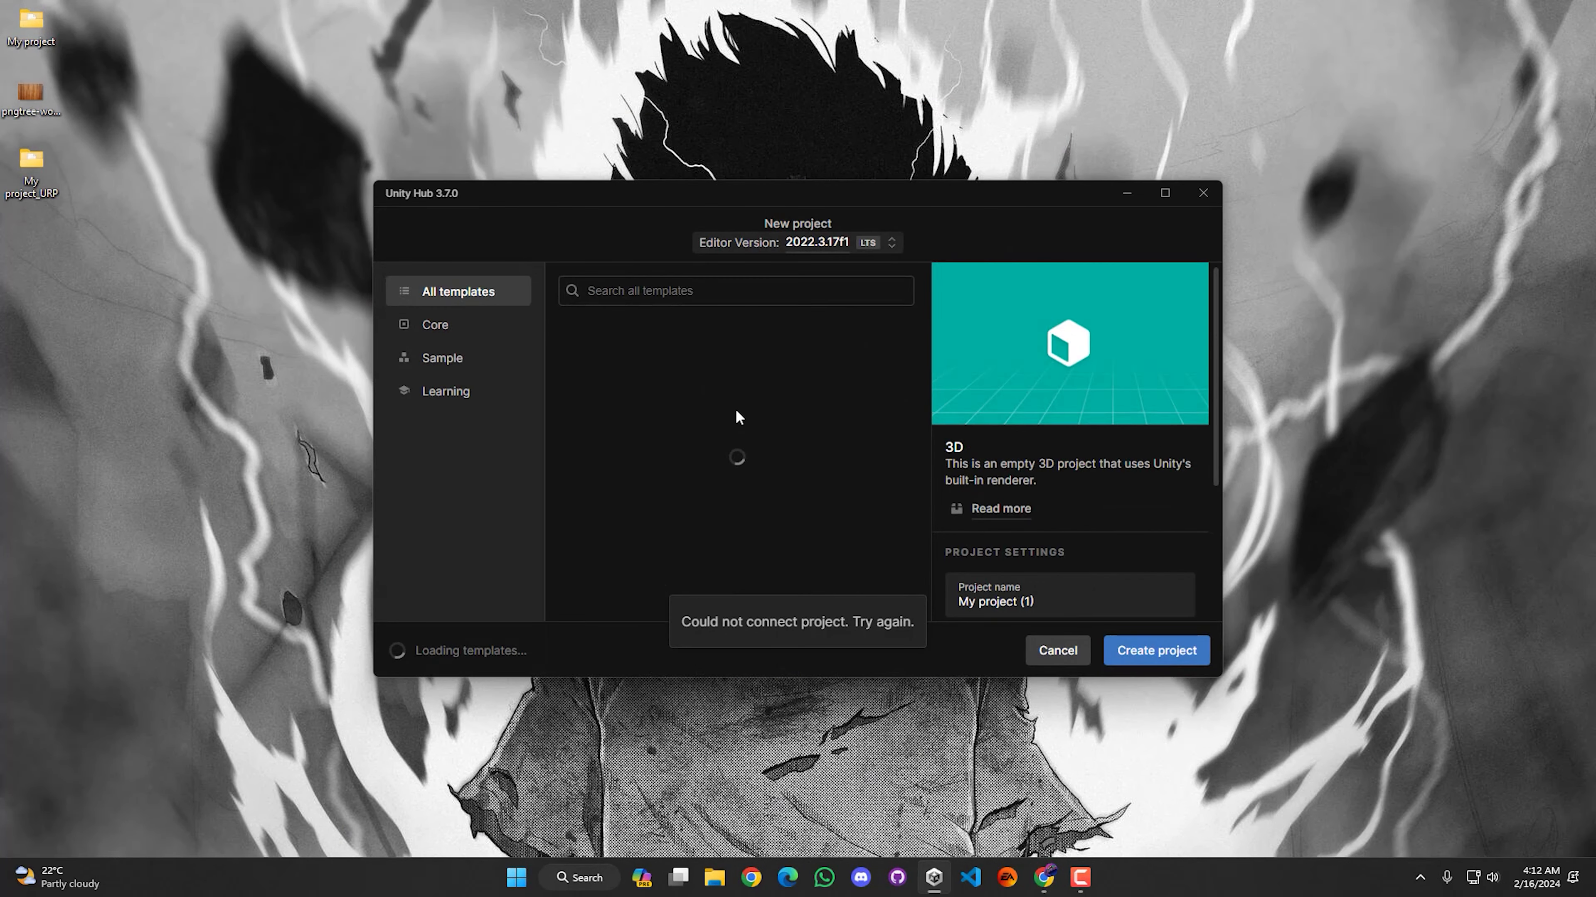
scroll(662, 454, "down", 3)
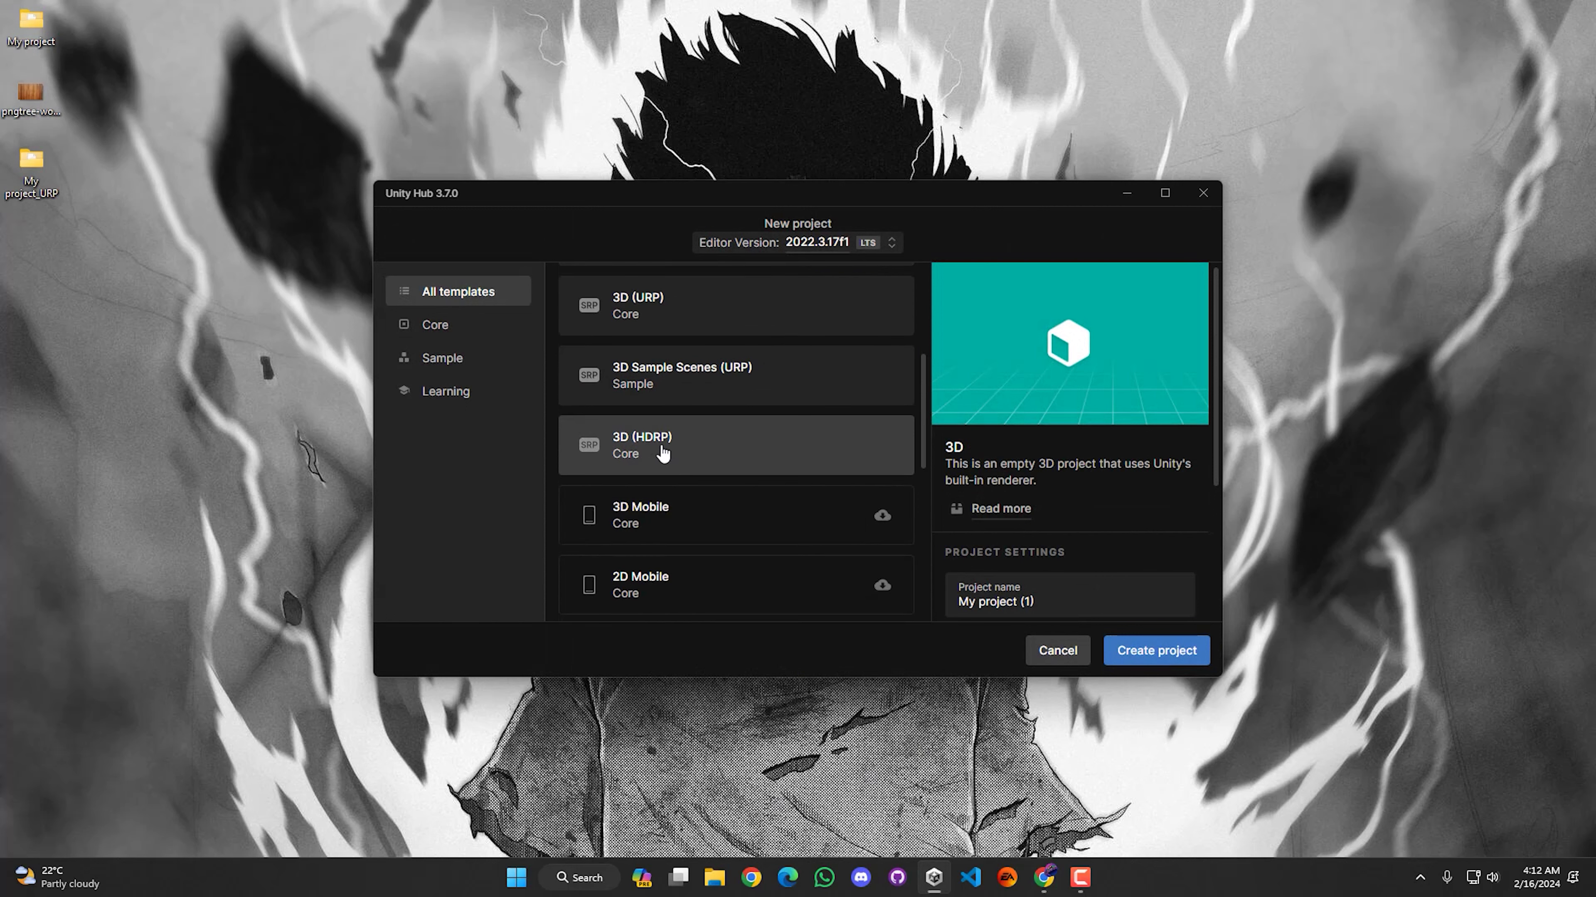
left_click(659, 455)
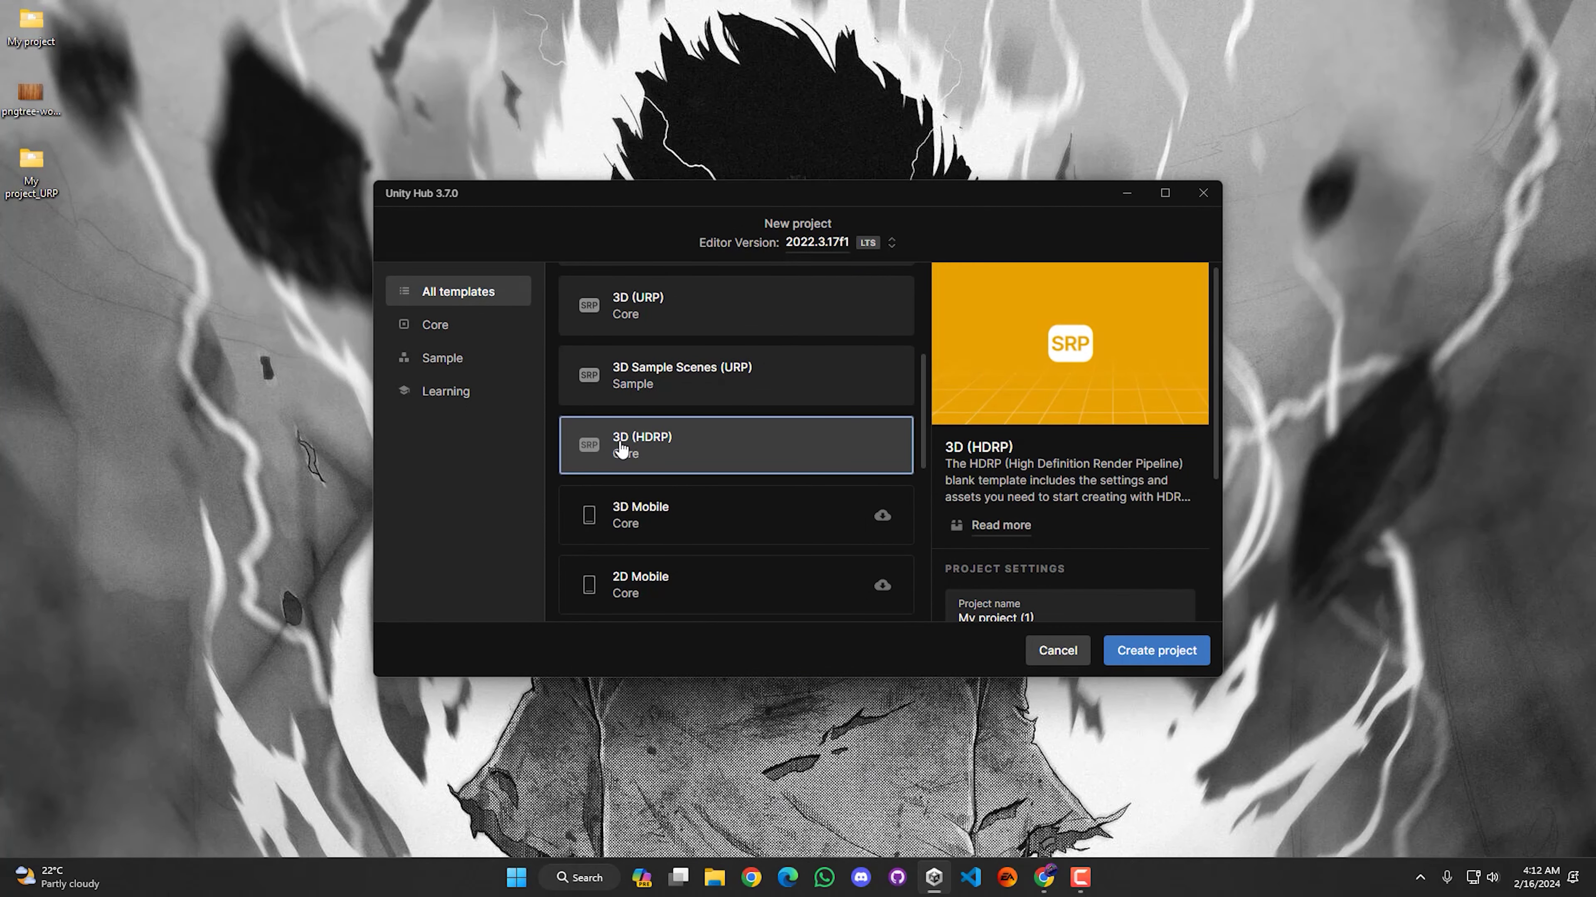
scroll(1067, 440, "down", 3)
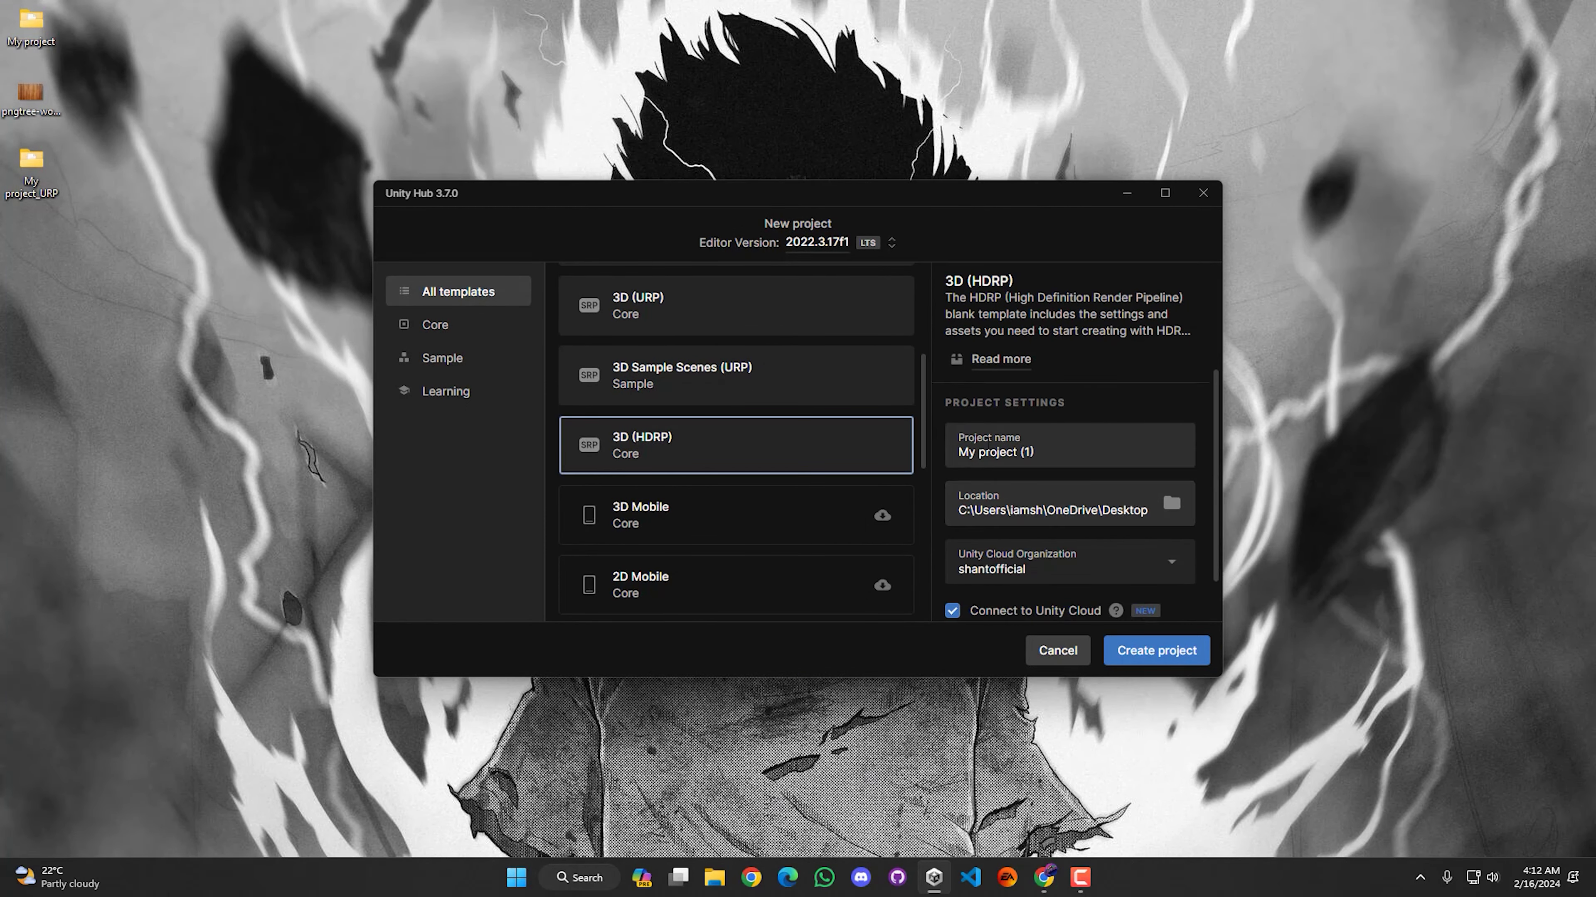
left_click_drag(1035, 452, 1016, 453)
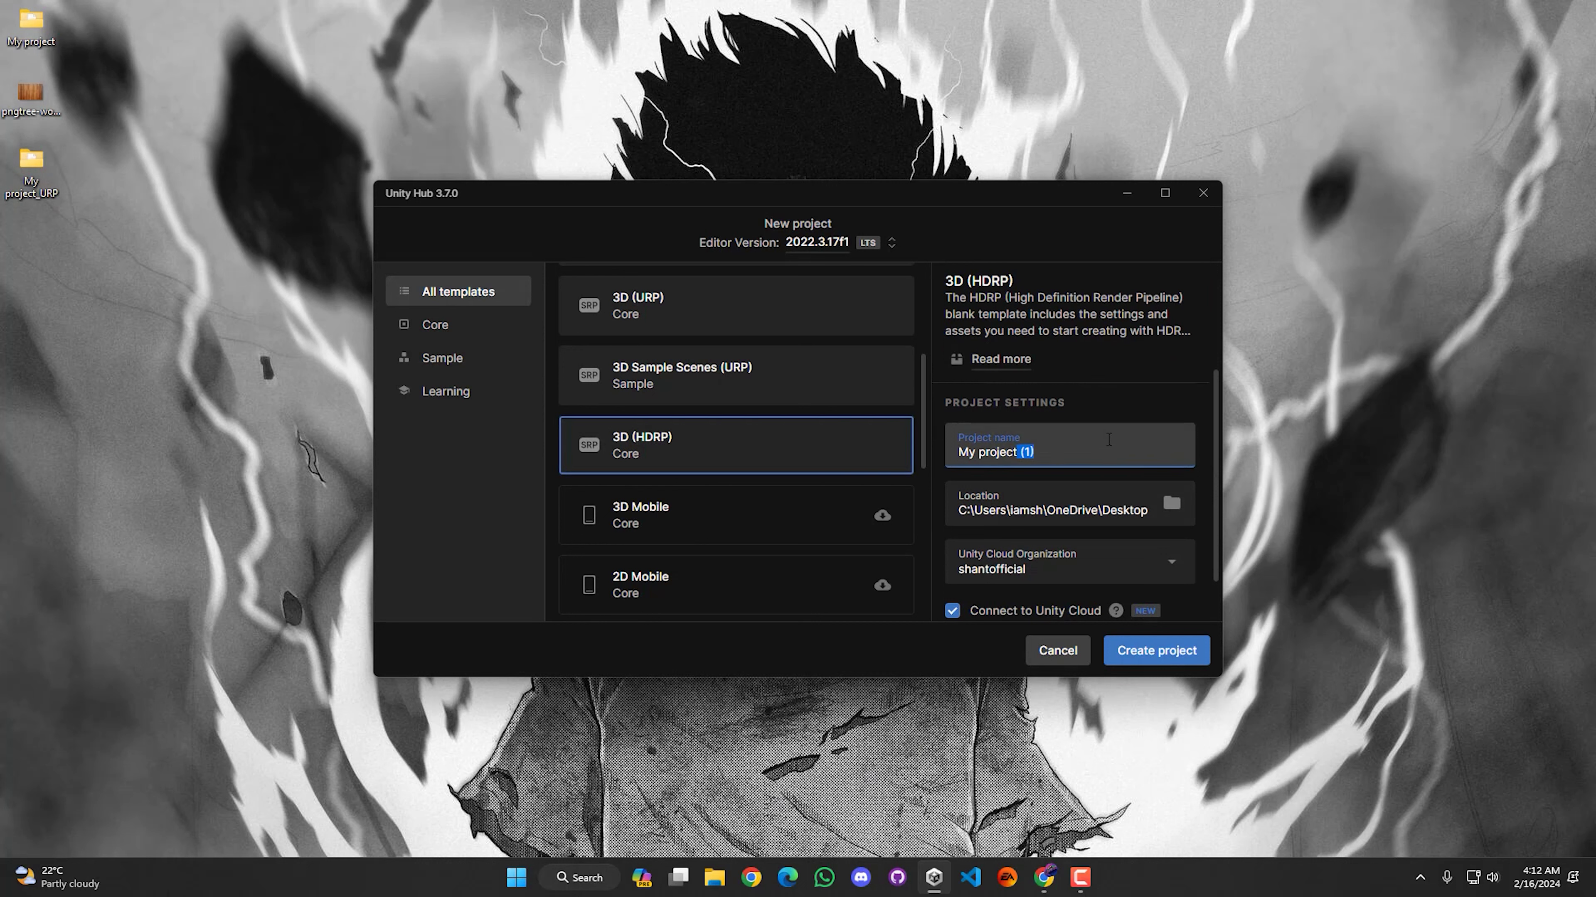
key("BackSpace")
type("_HDRP")
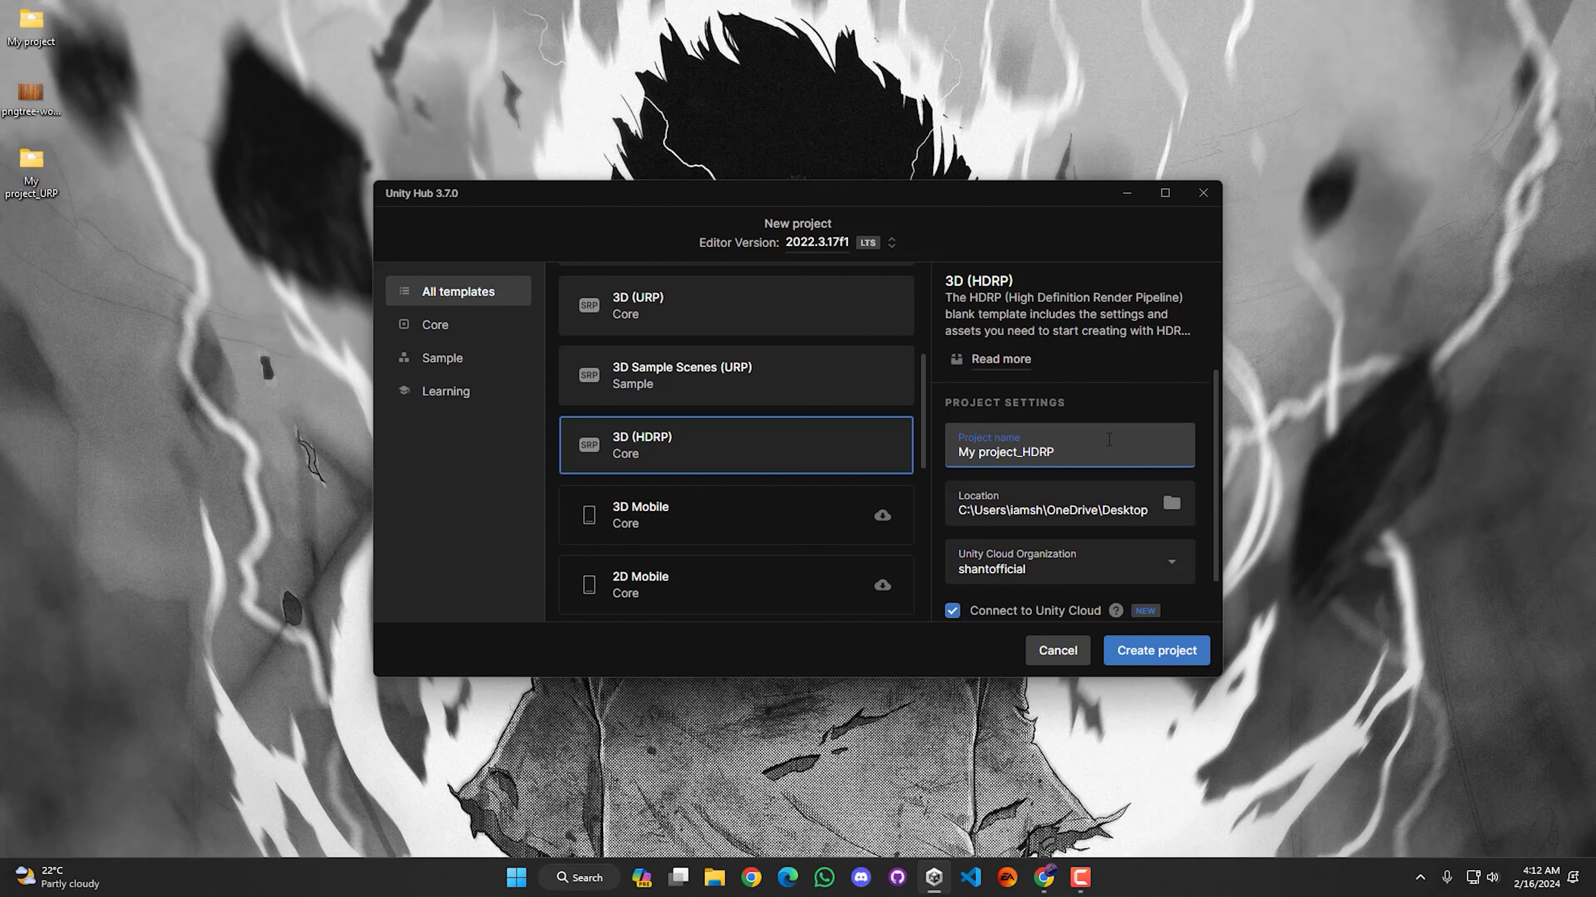
left_click(1156, 651)
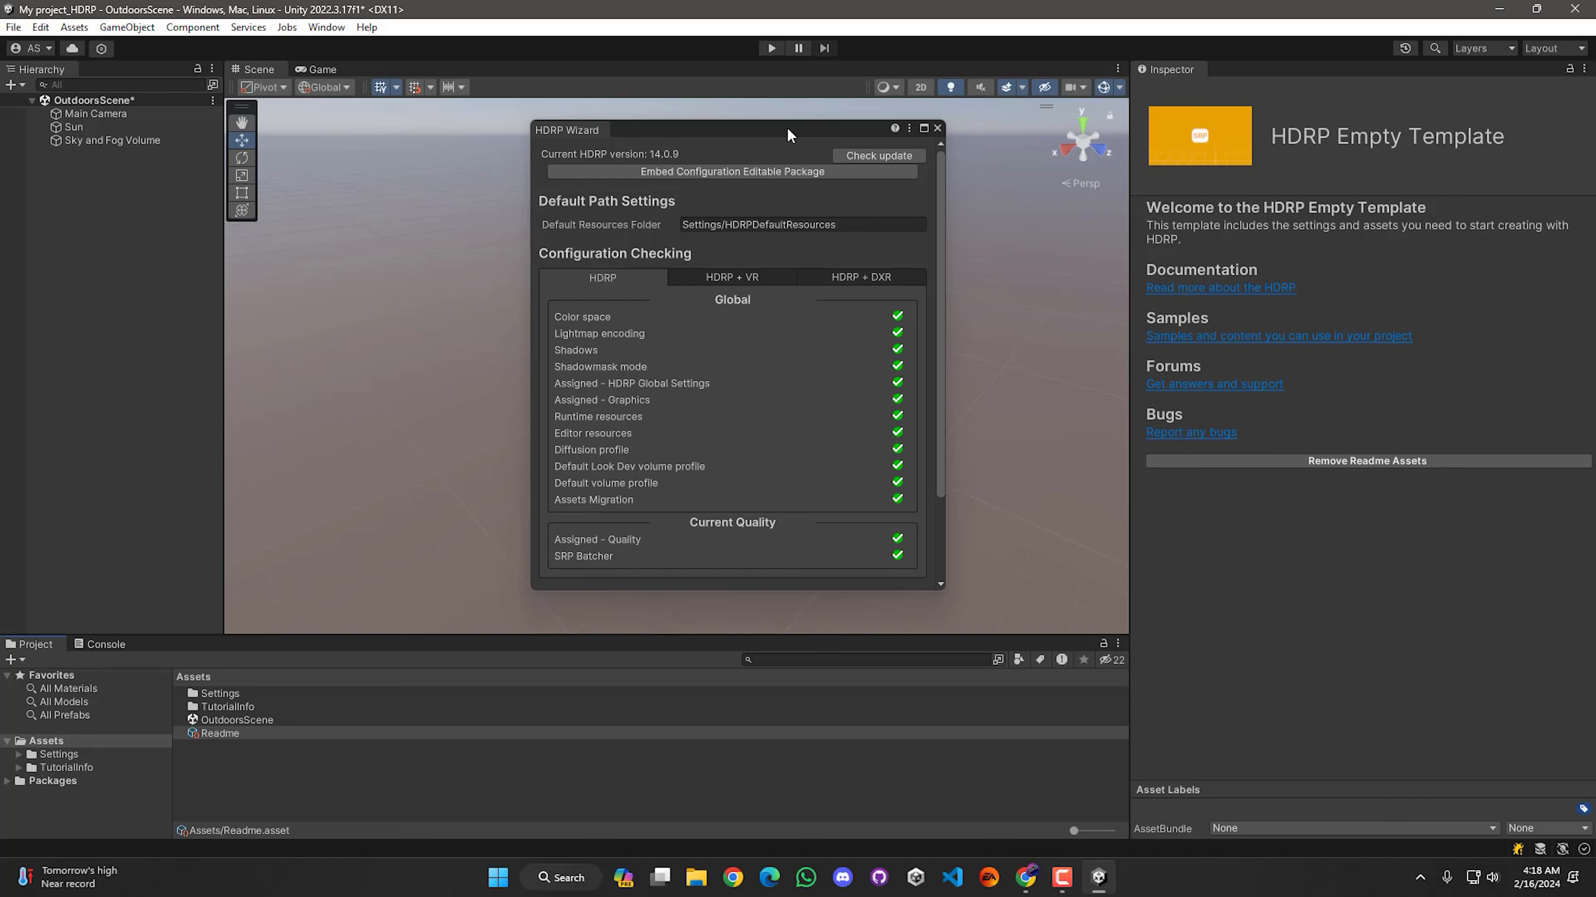
Close the HDRP Wizard and add a plane and a cube to OutdoorsScene
left_click(936, 128)
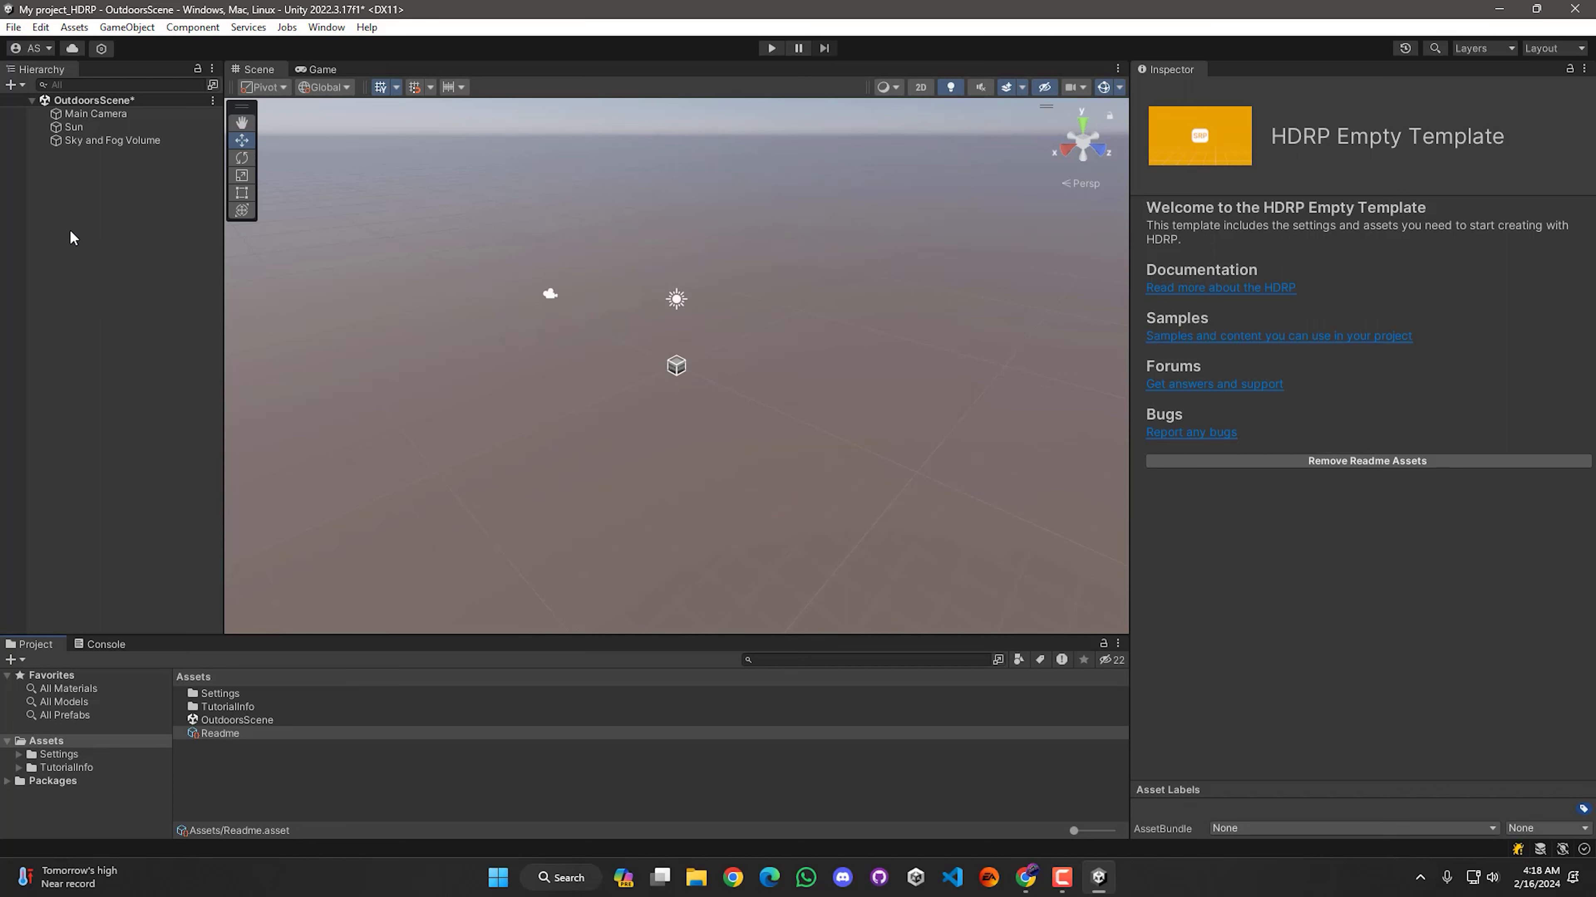
right_click(66, 205)
mouse_move(201, 456)
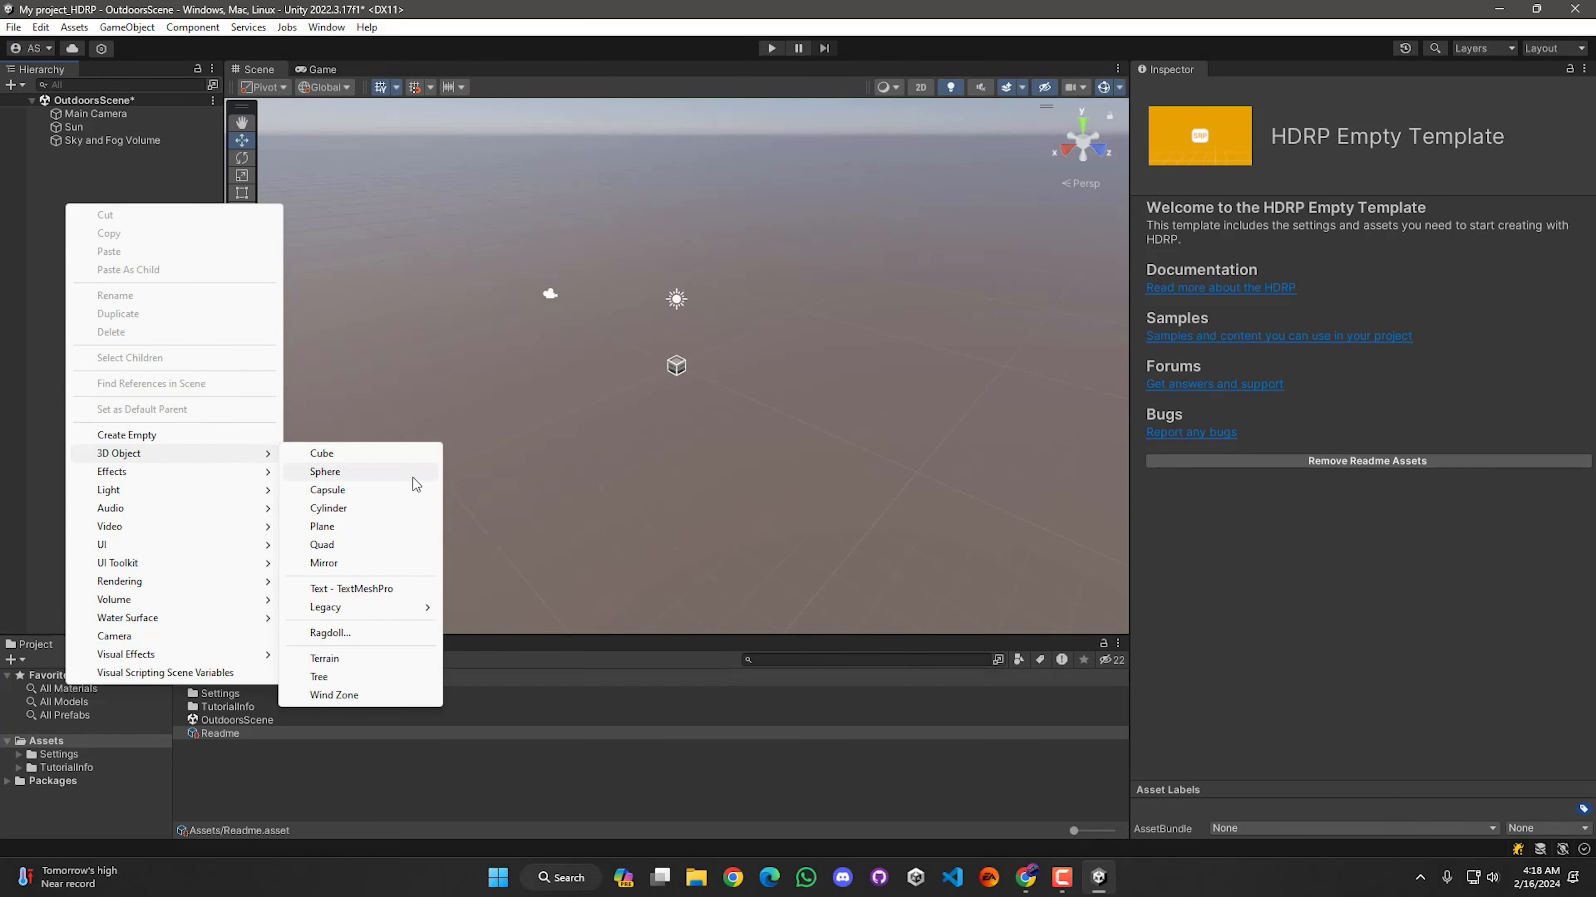
left_click(342, 527)
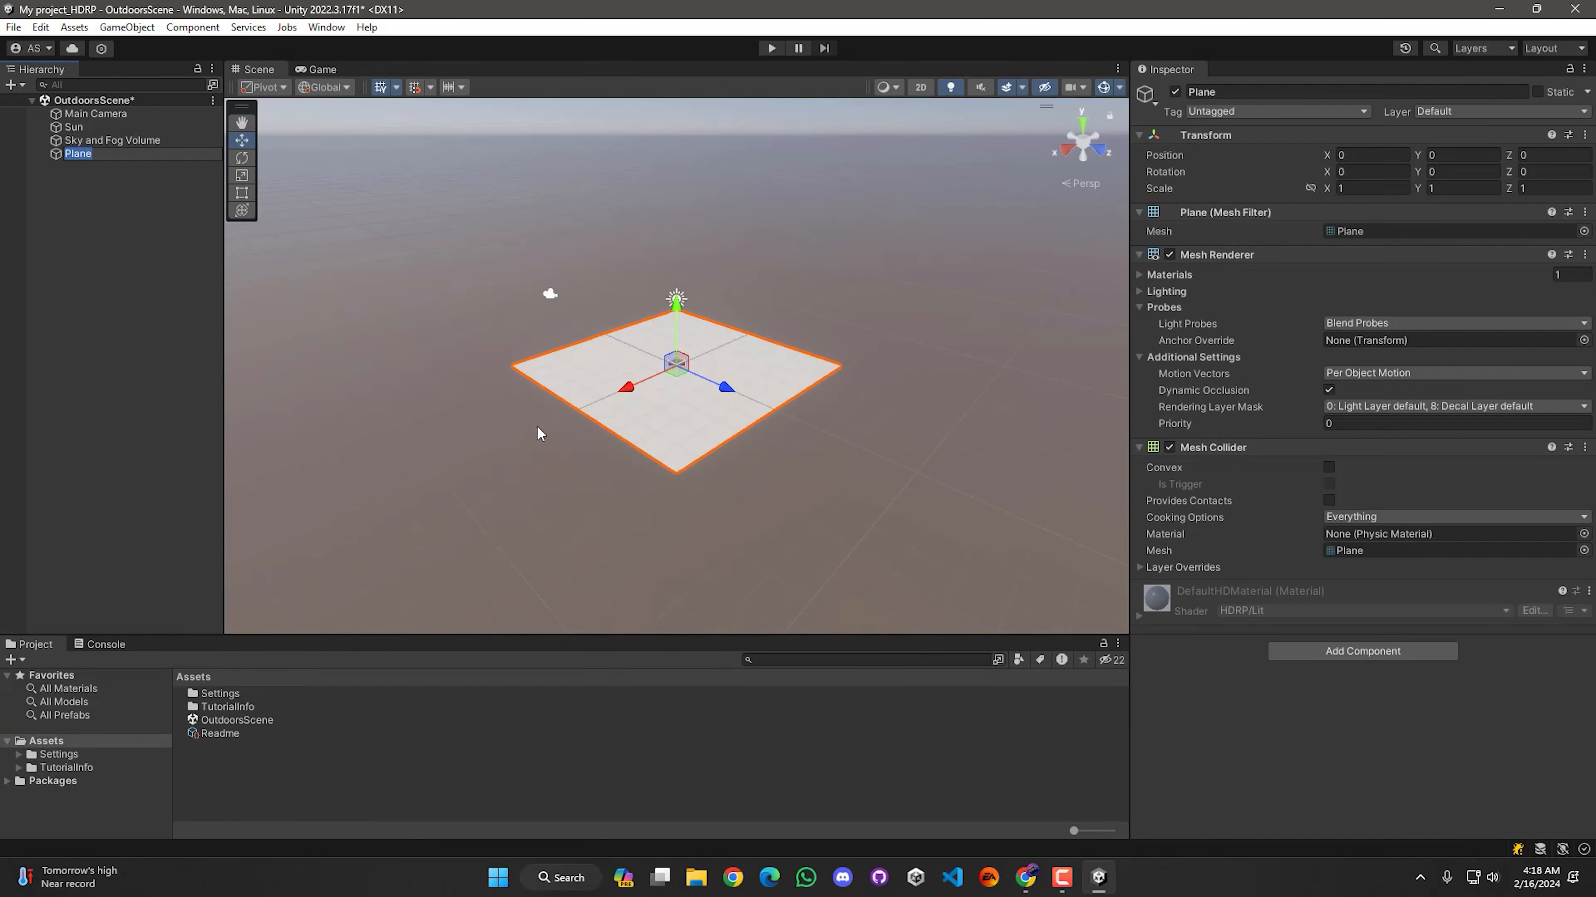
left_click(63, 232)
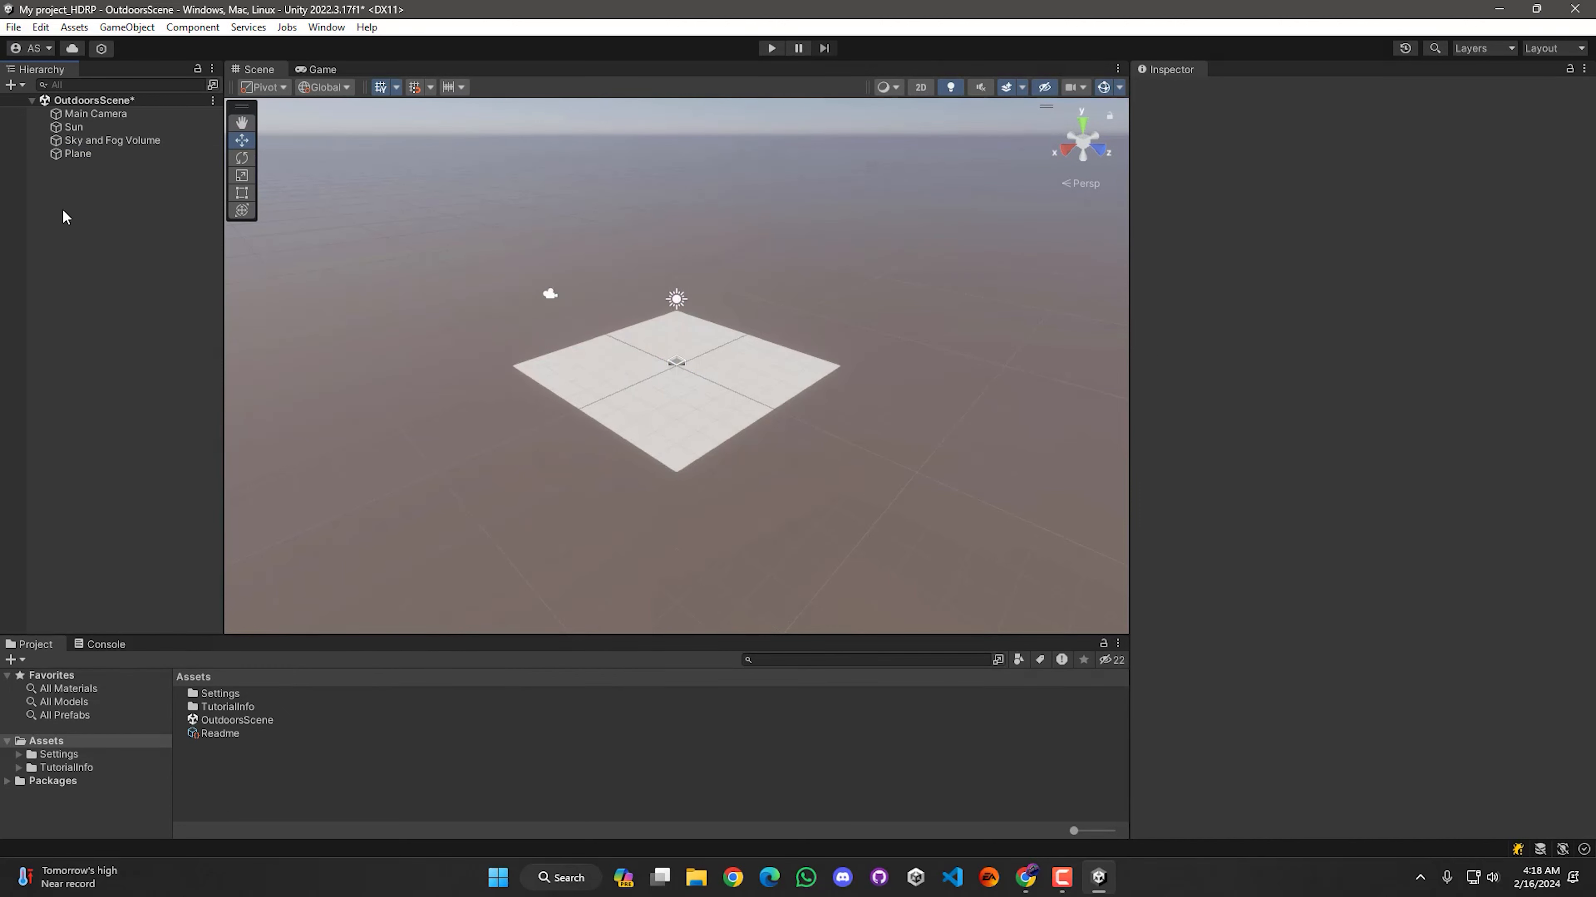
right_click(62, 211)
mouse_move(189, 459)
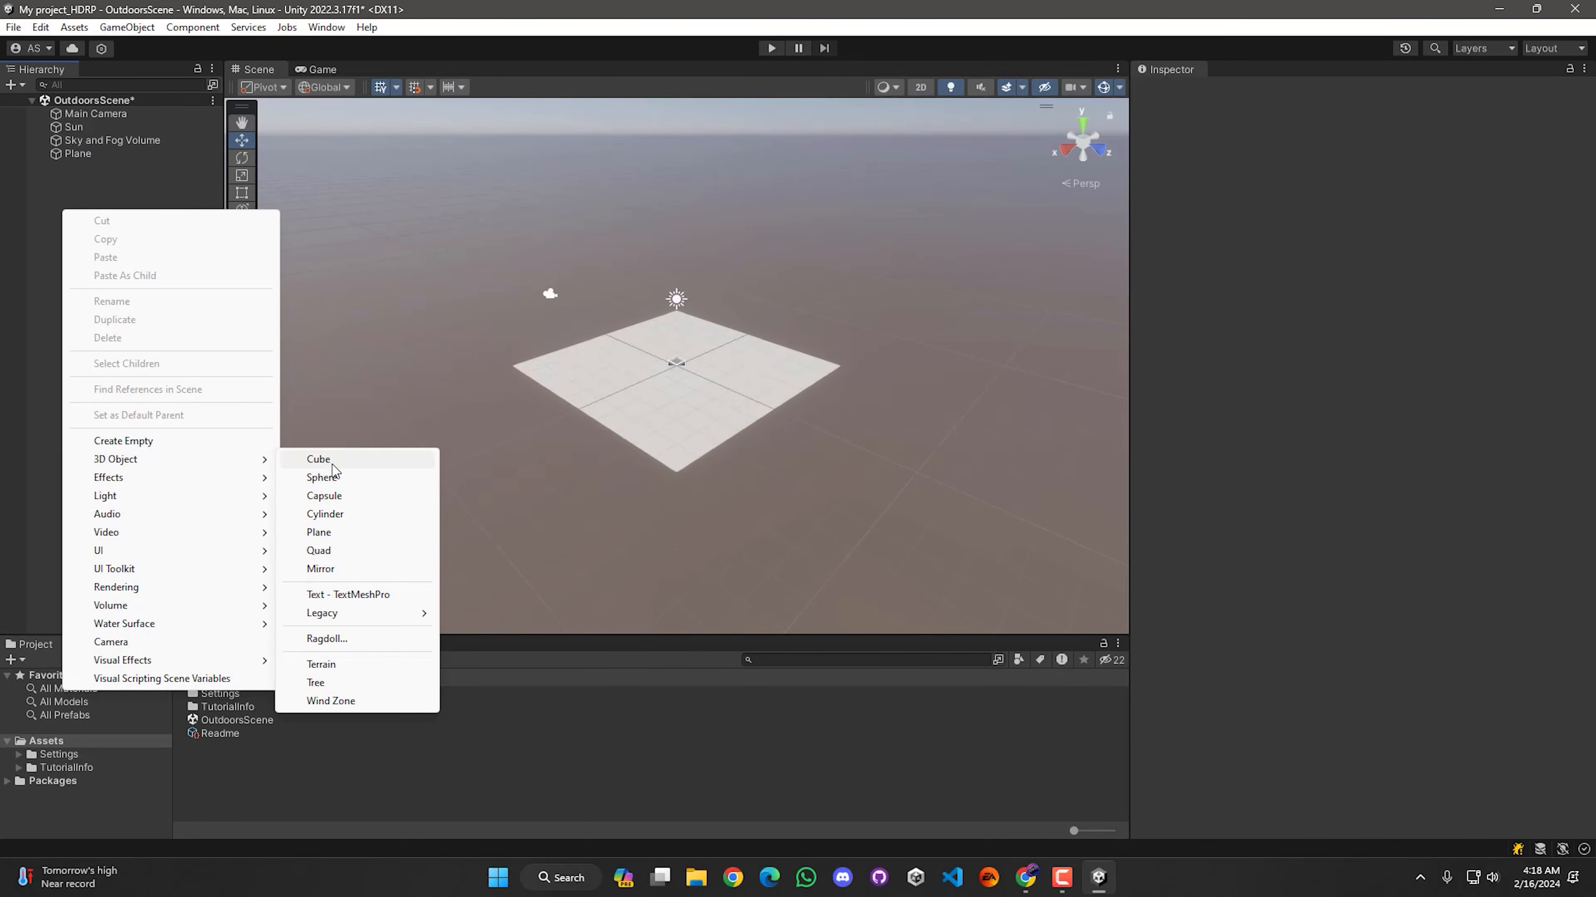
left_click(321, 457)
Add a capsule and move it beside the cube to about Y 1.26 and Z 1.85
right_click(56, 243)
mouse_move(189, 485)
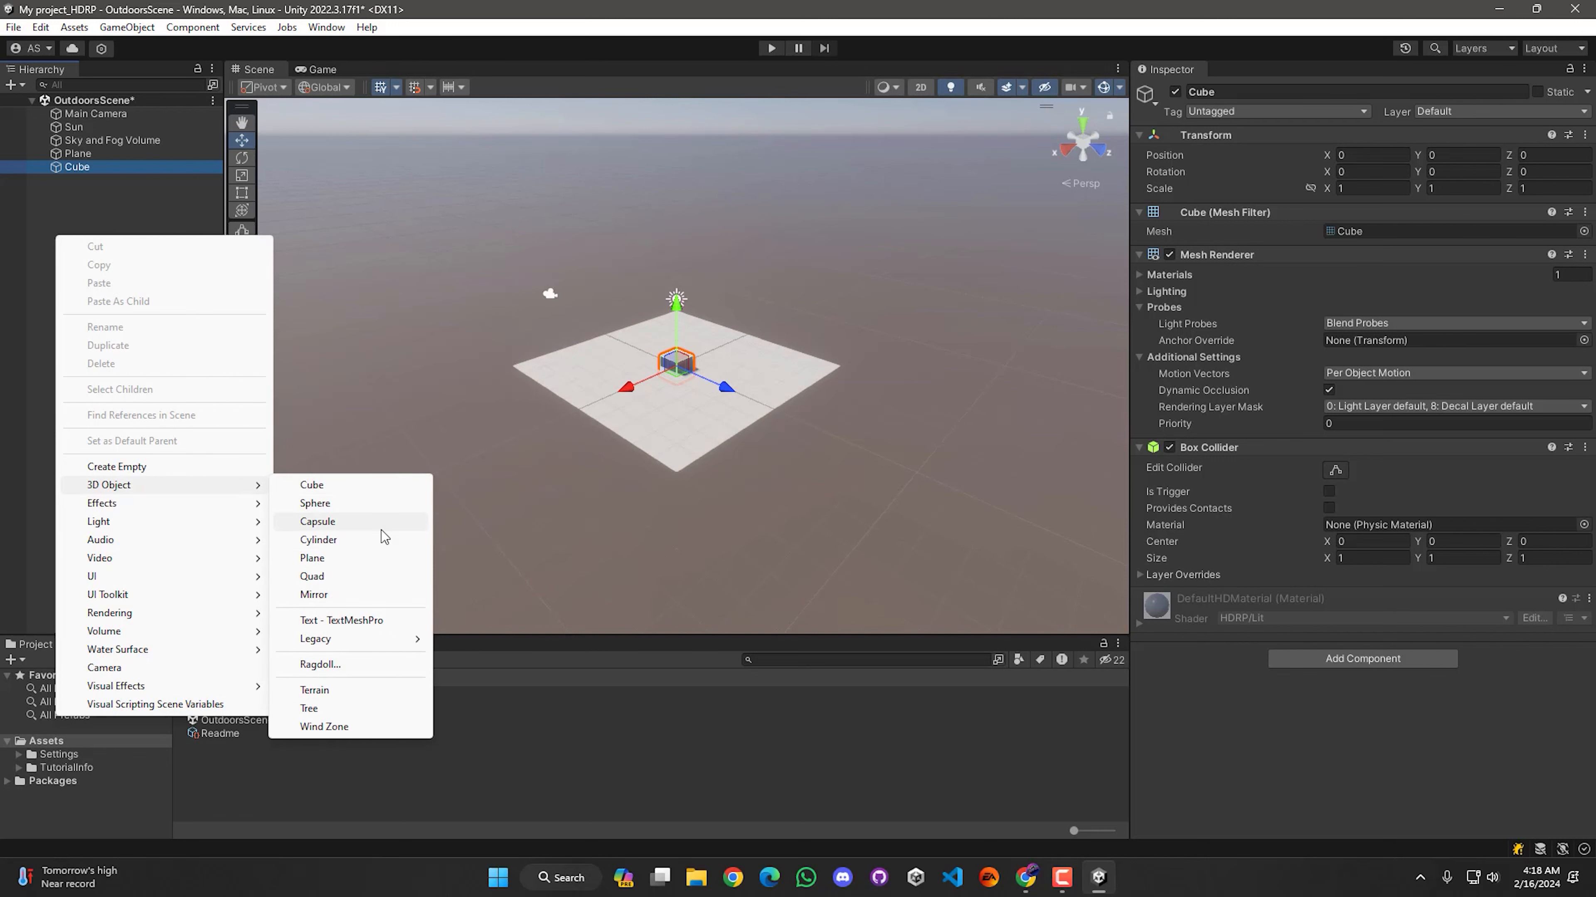
left_click(328, 521)
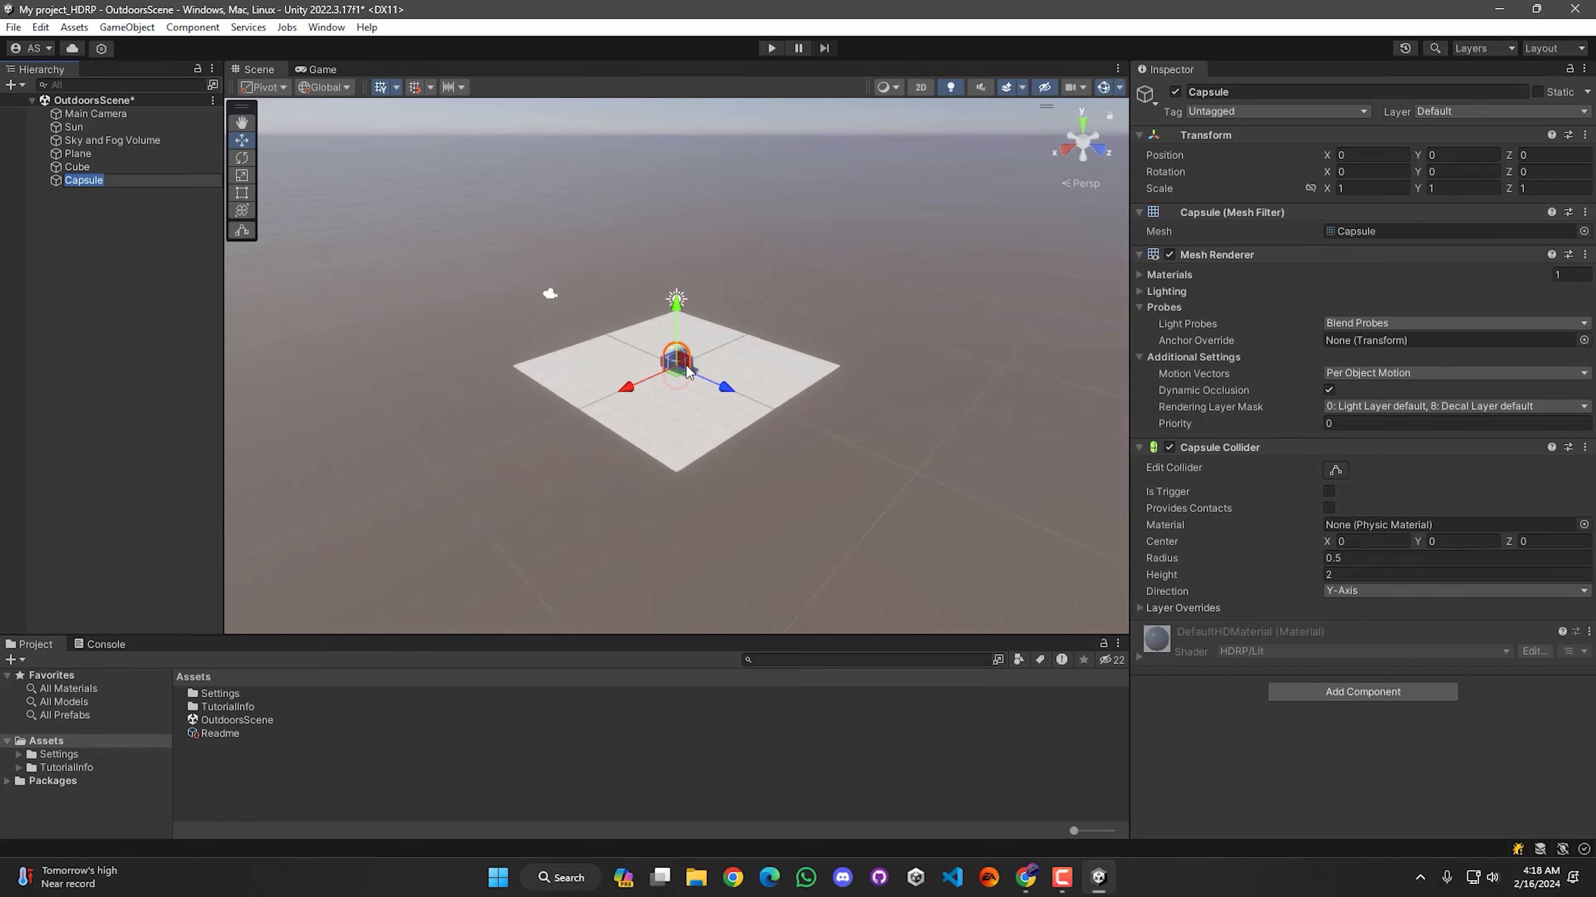
left_click_drag(726, 392, 763, 385)
left_click_drag(713, 307, 713, 295)
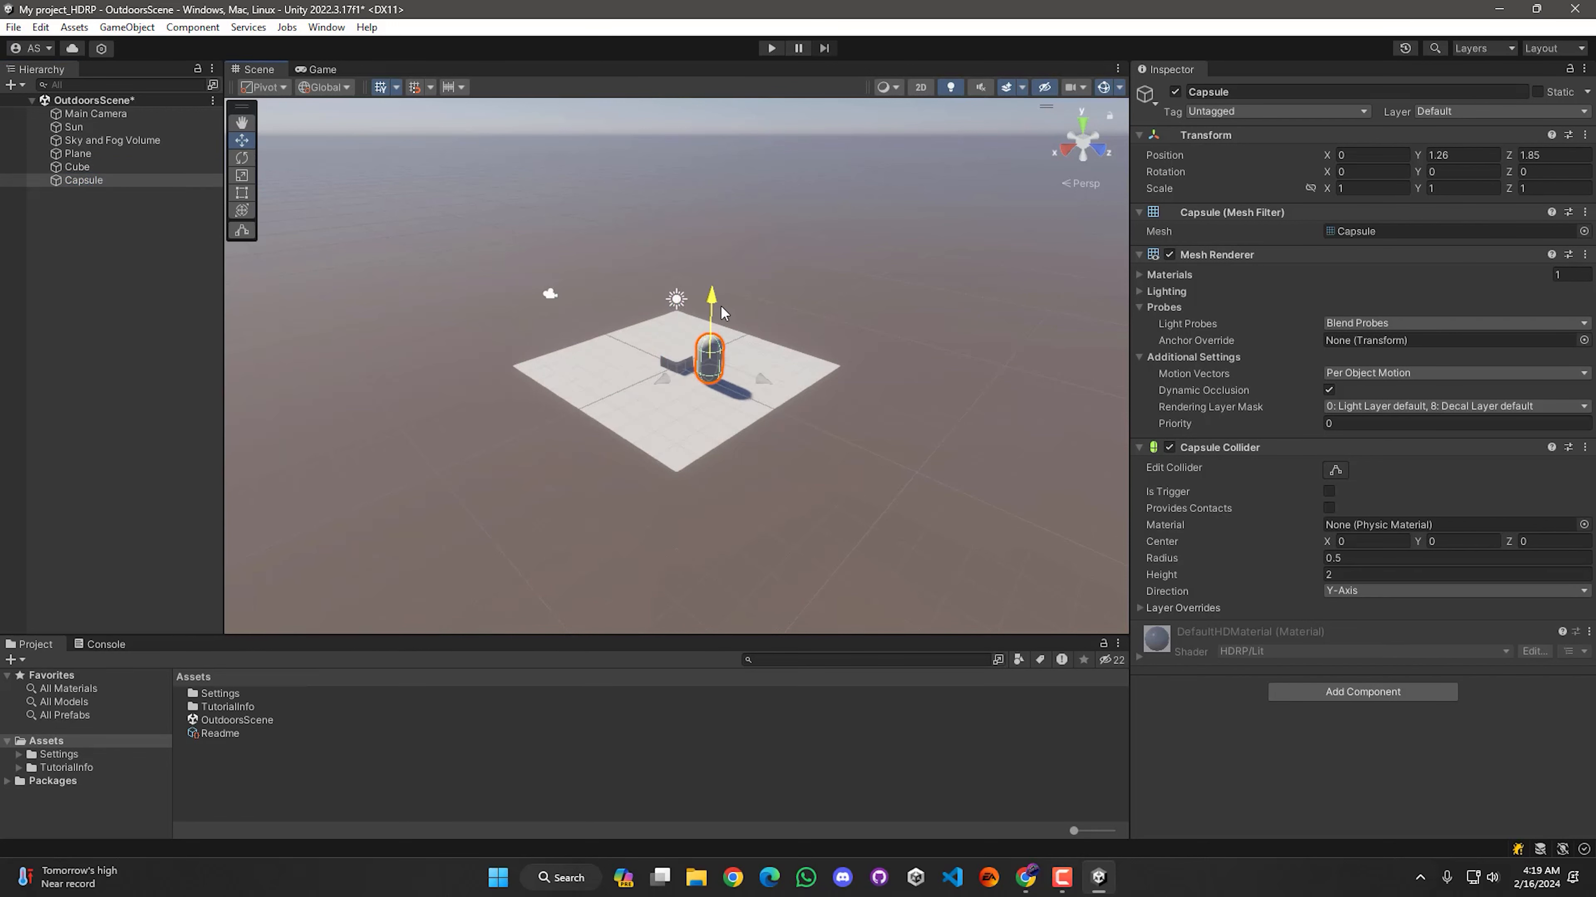
Raise the cube above the plane to about Y 0.59 and save the scene
left_click(106, 167)
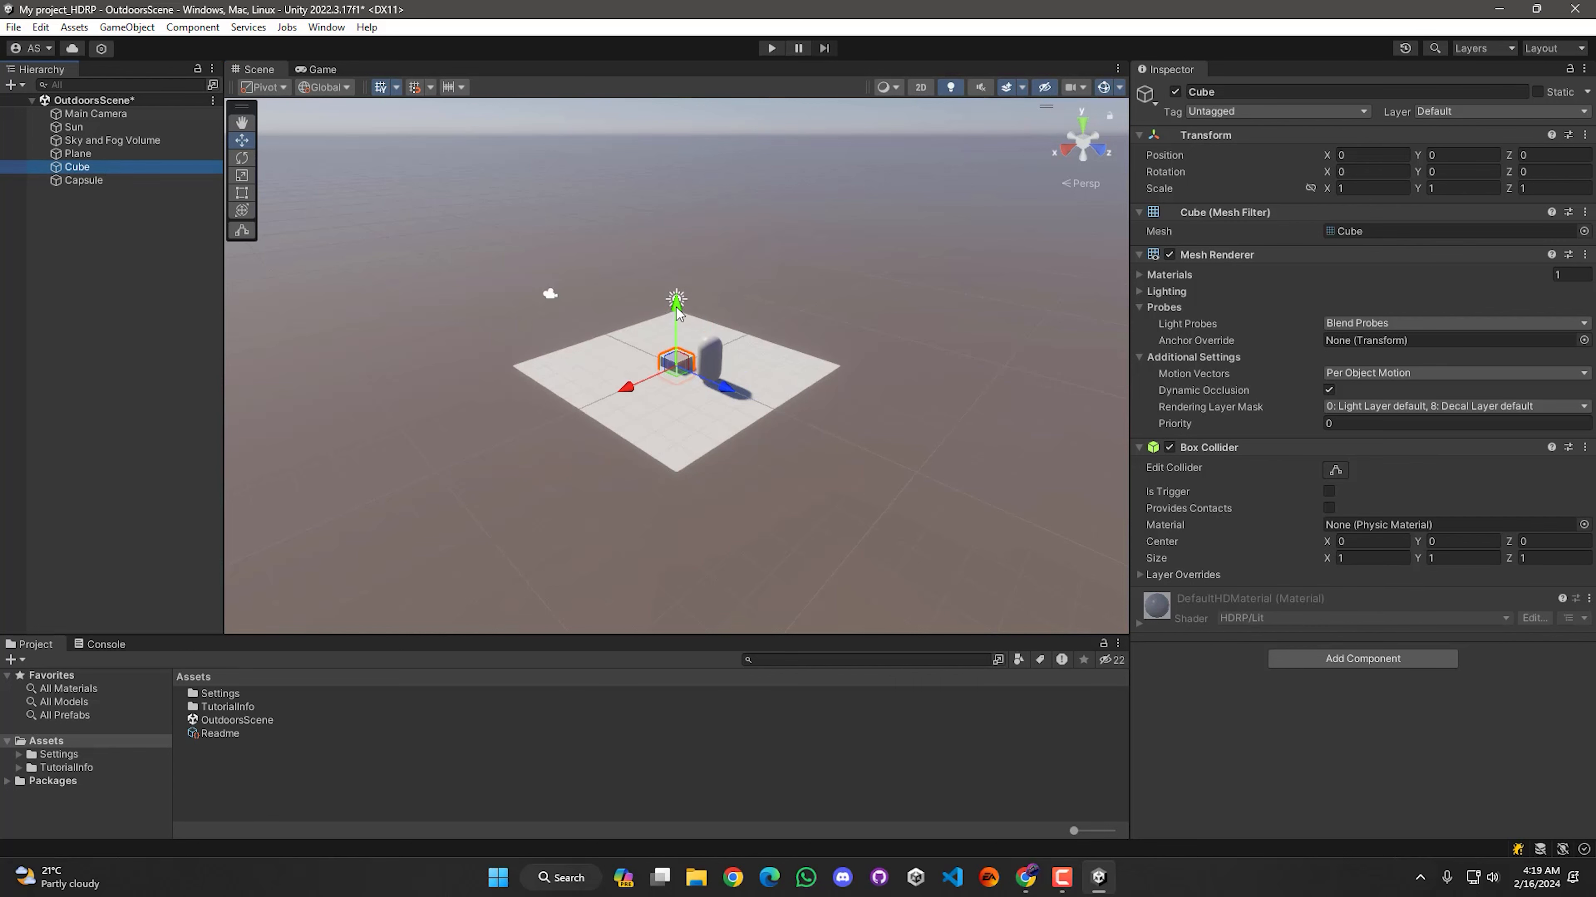
left_click_drag(679, 303, 678, 291)
key("ctrl+s")
mouse_move(524, 392)
left_mouse_down("alt")
mouse_move(521, 420)
mouse_move(496, 378)
left_mouse_up("alt")
scroll(496, 377, "up", 5)
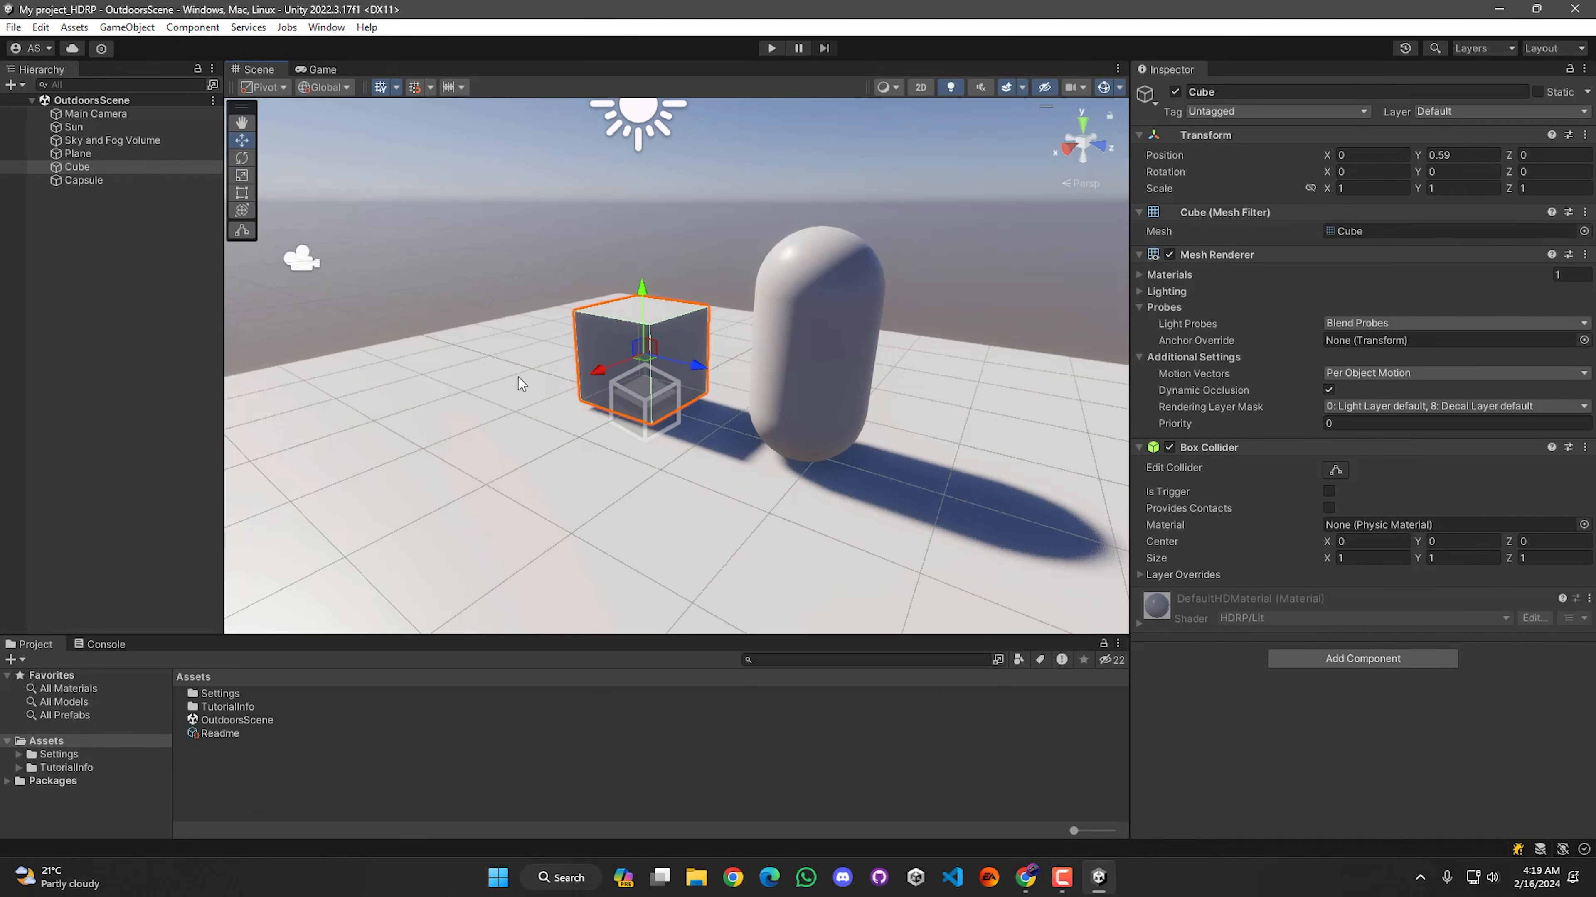
left_click(124, 342)
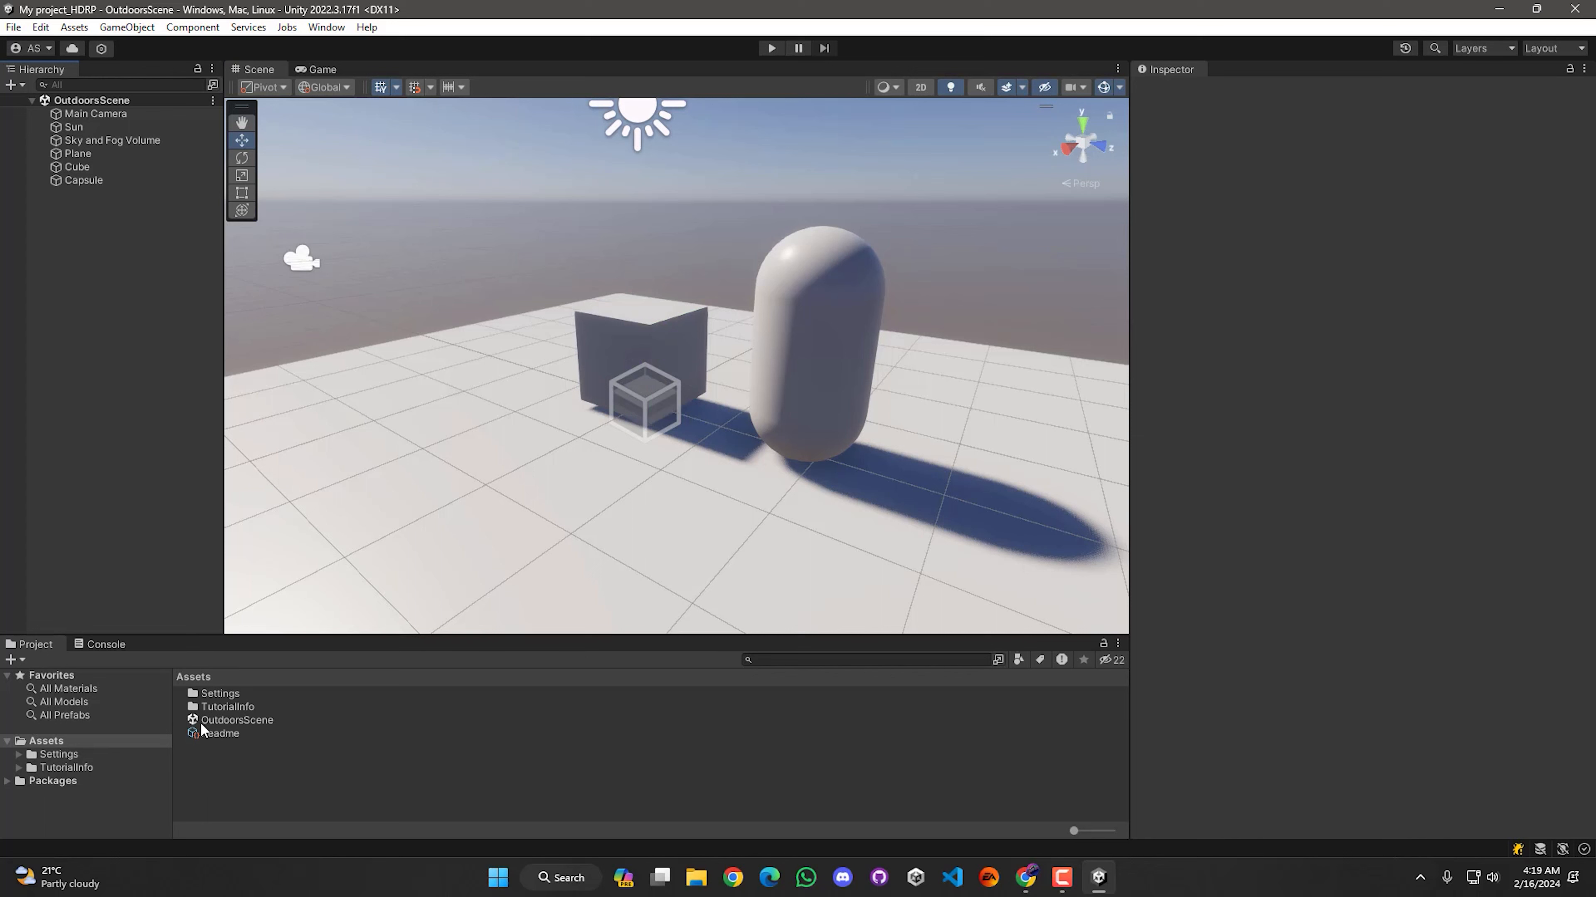
Create a new material named Cube in the Assets folder and select it
right_click(202, 763)
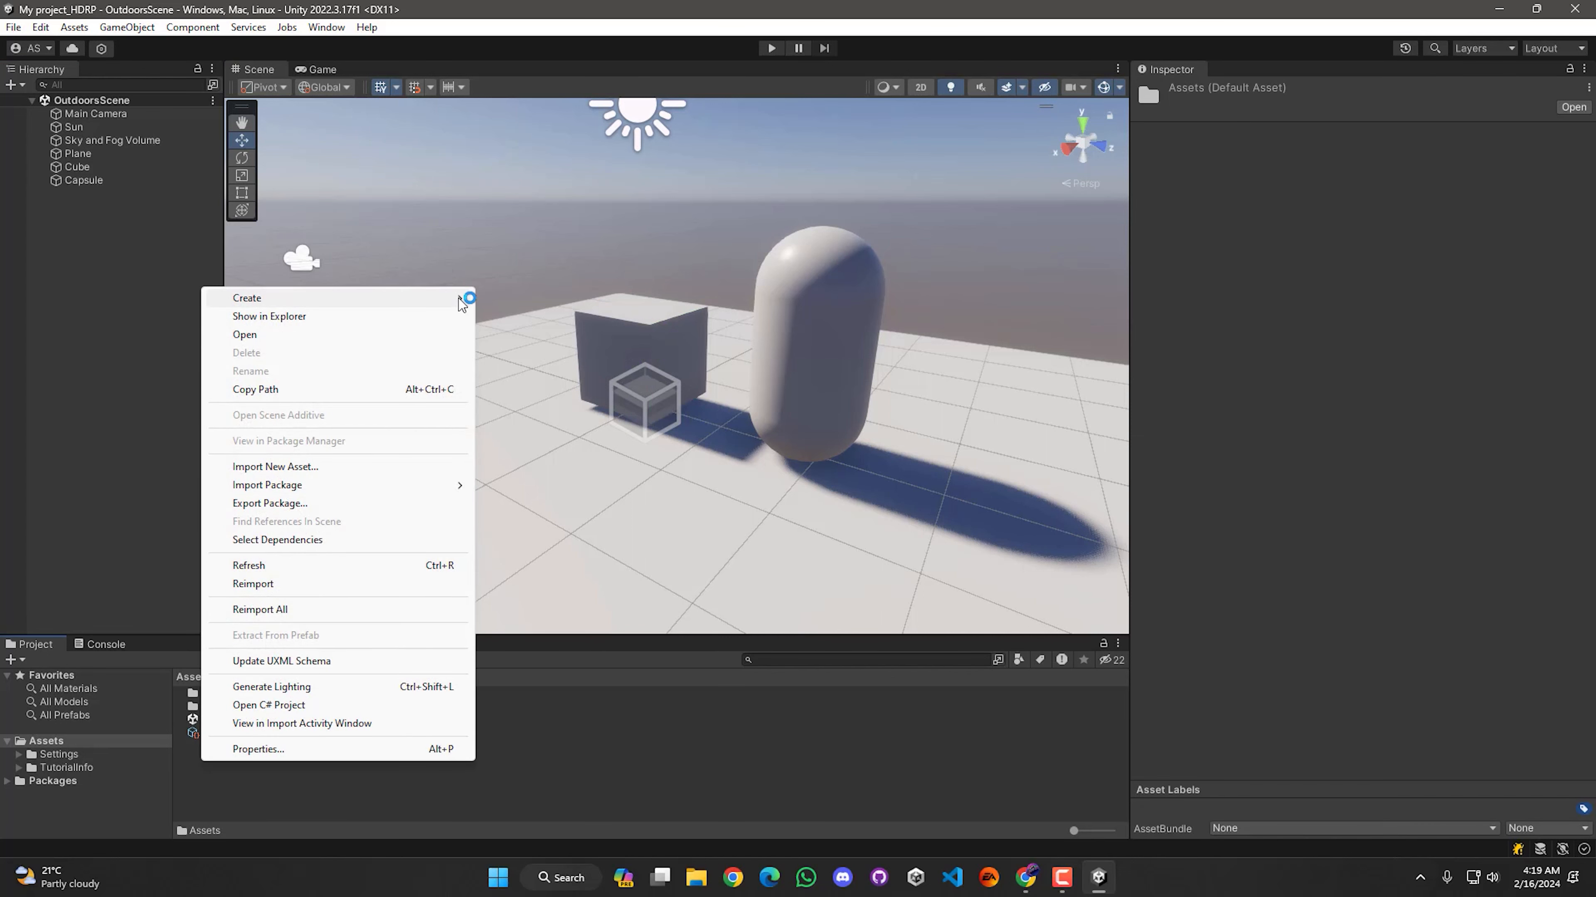
mouse_move(464, 301)
left_click(534, 462)
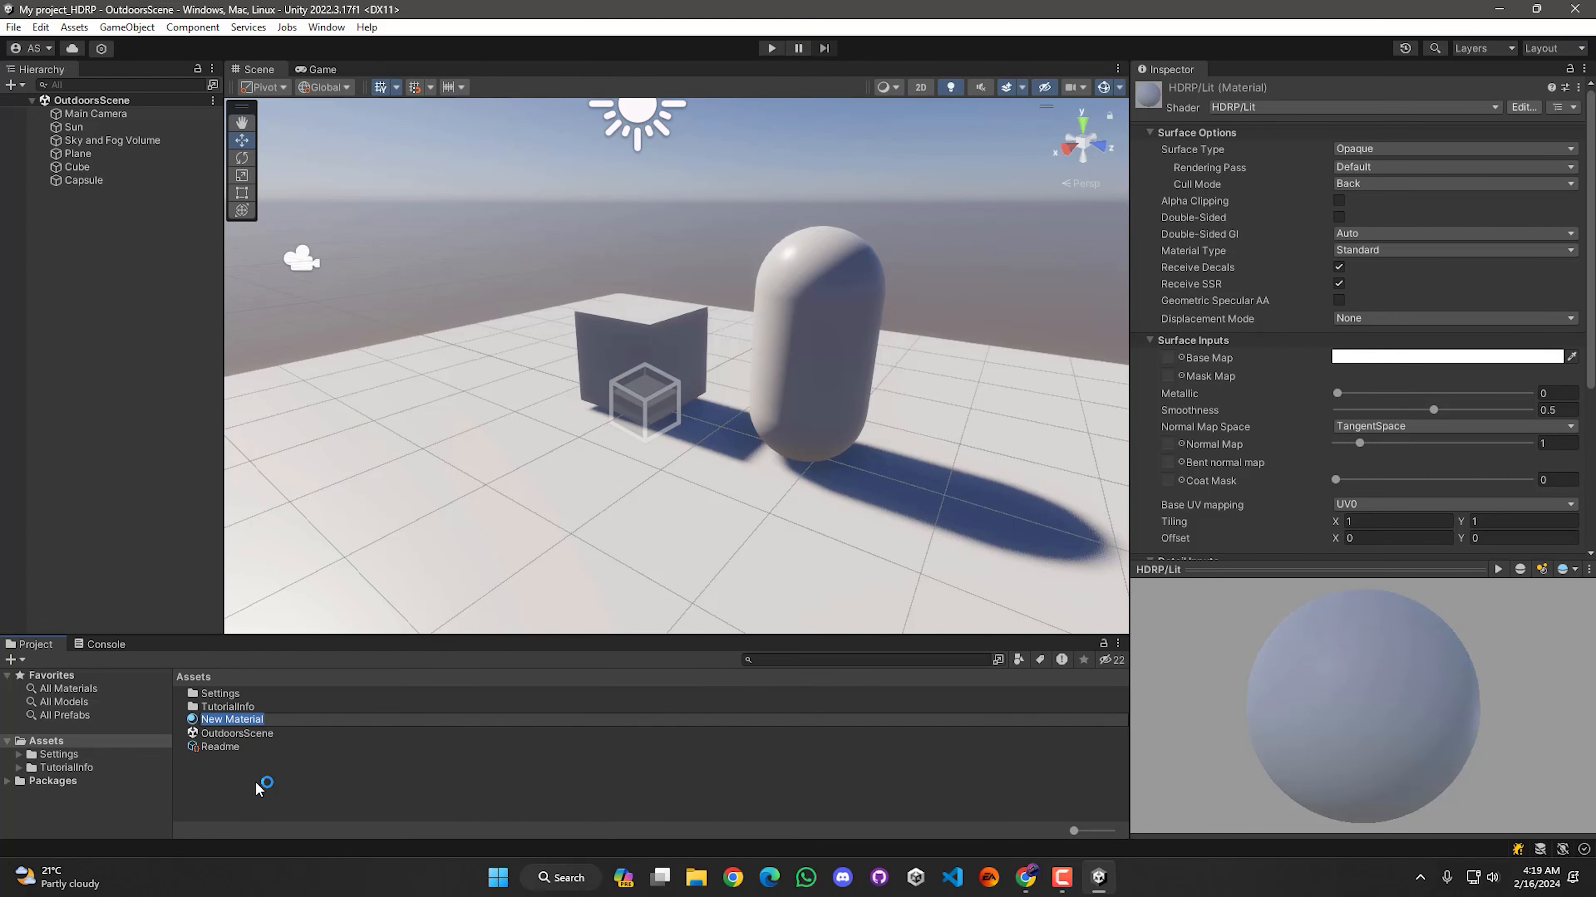
type("Glas")
key("BackSpace")
type("Cube")
key("Return")
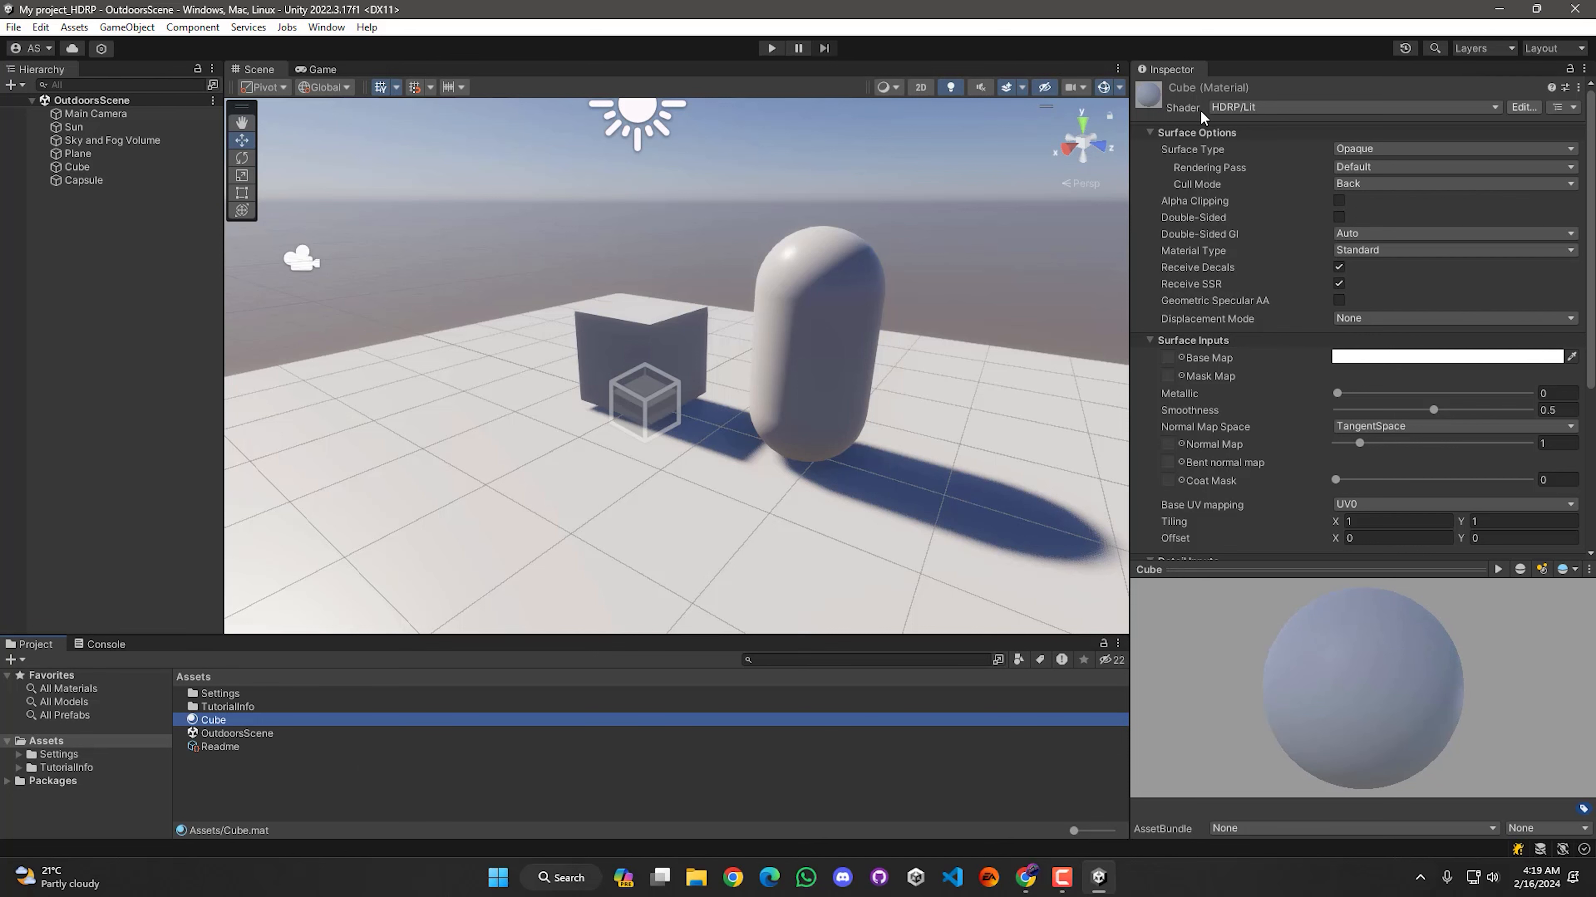
left_click(274, 792)
left_click(229, 720)
Review the HDRP shaders available for the Cube material, keeping HDRP/Lit
left_click(1259, 106)
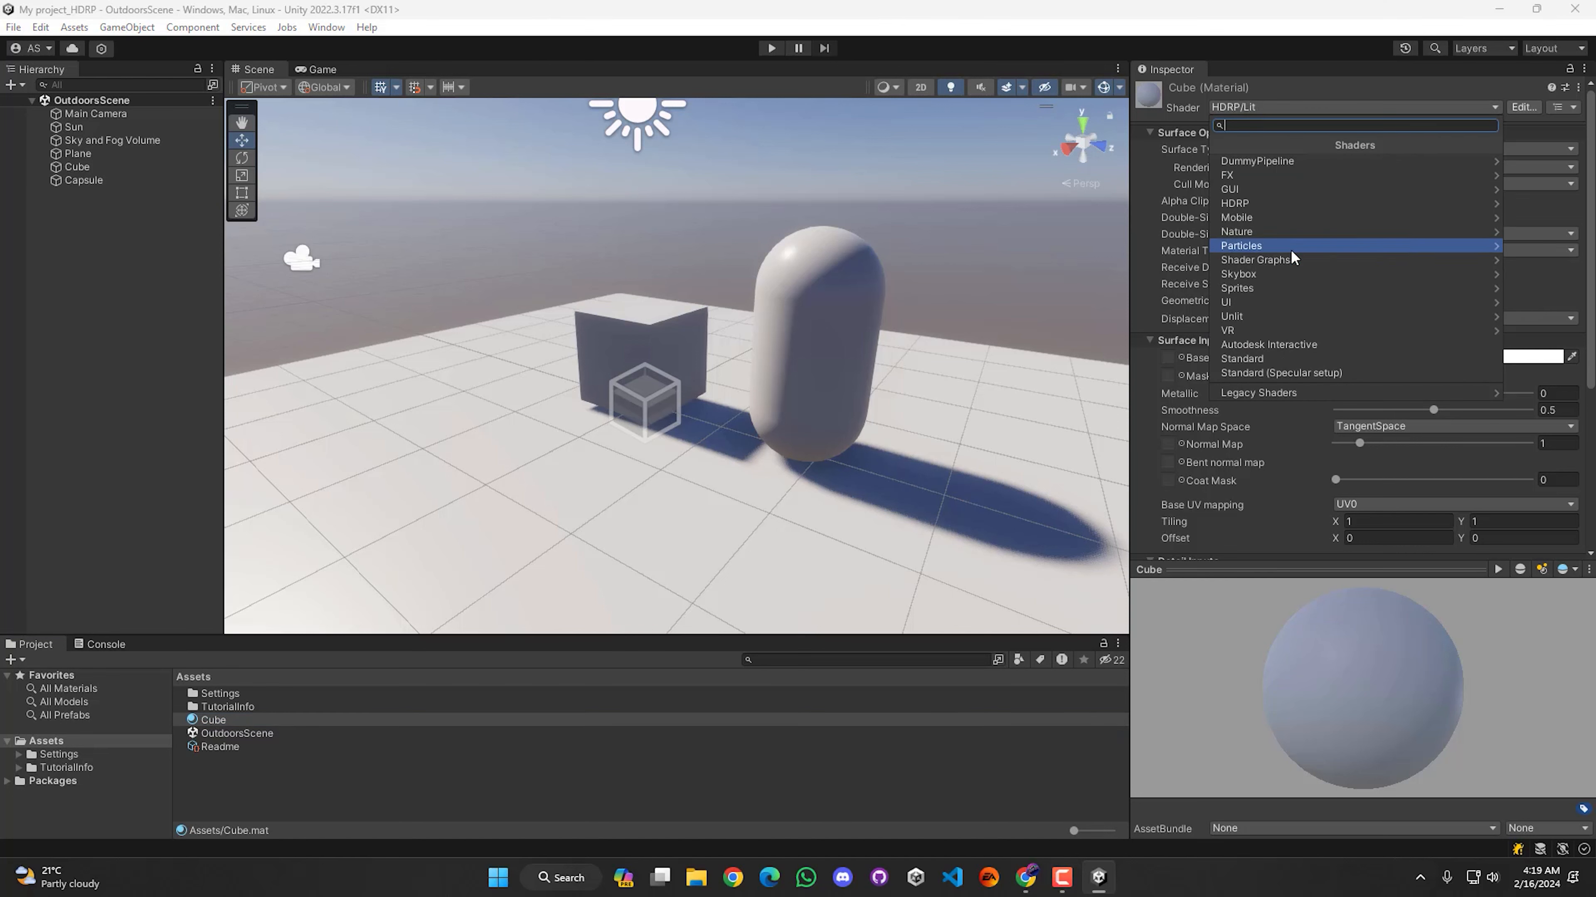
left_click(1300, 202)
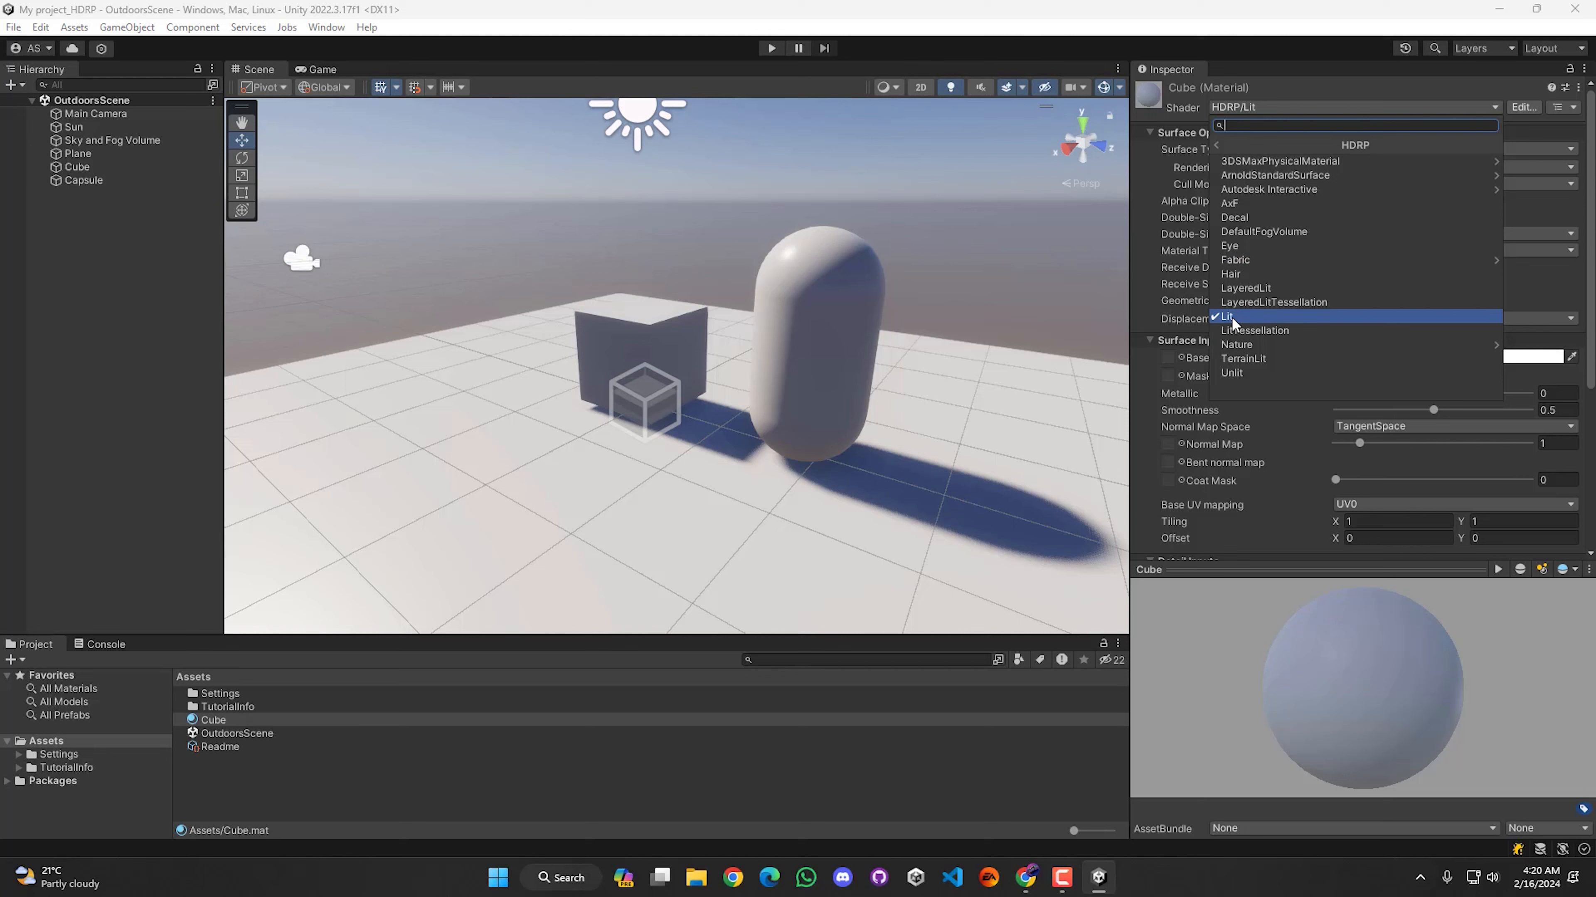
left_click(1254, 317)
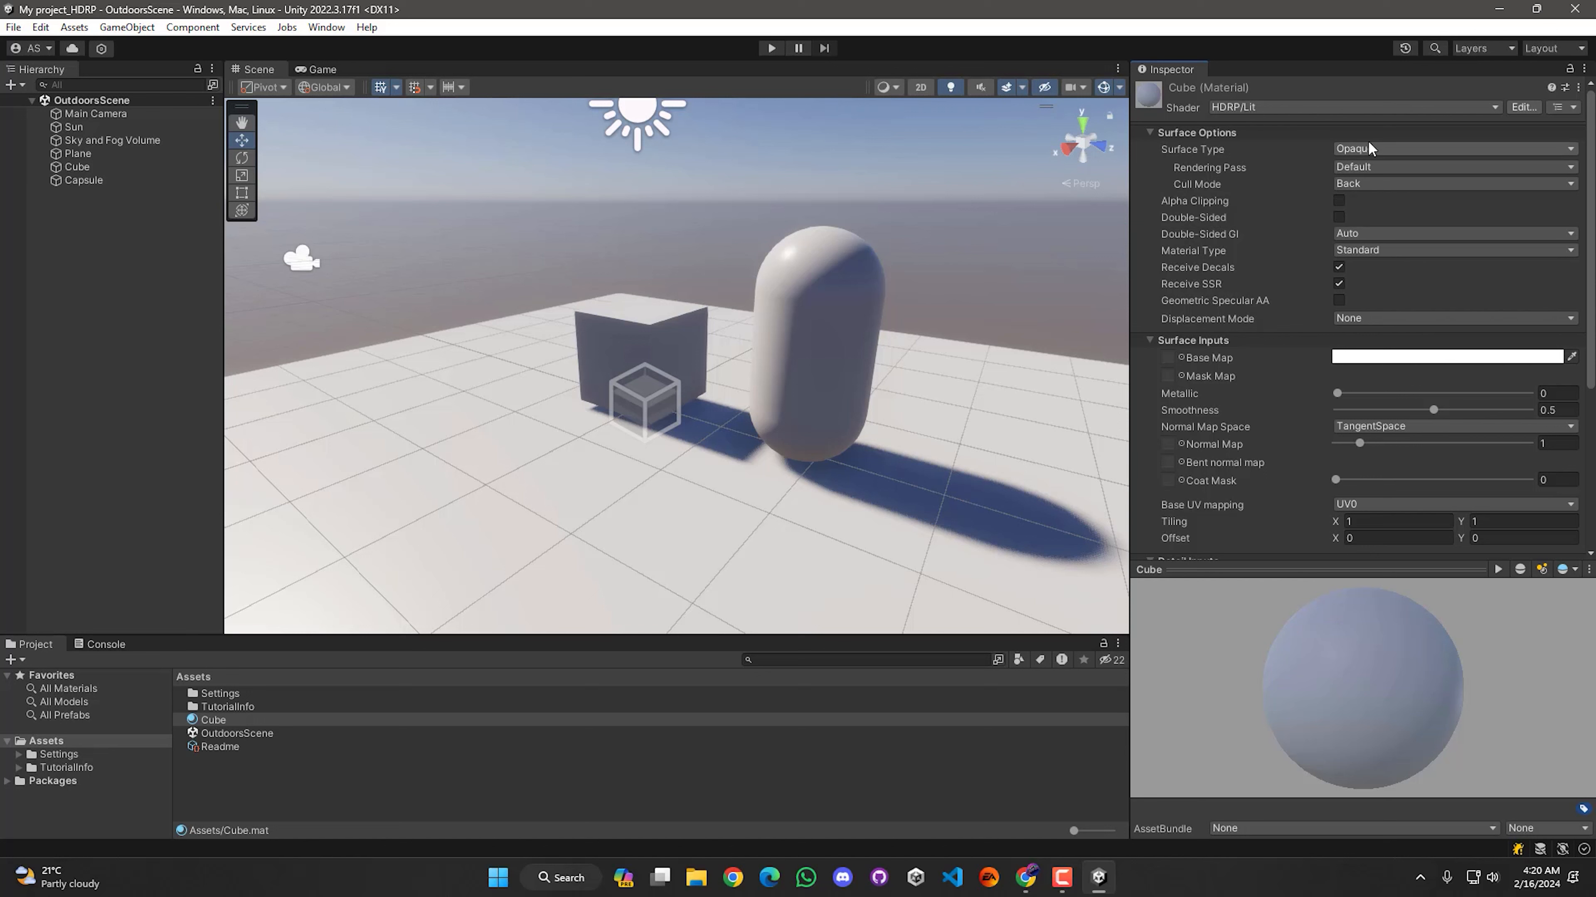
Examine the Cube material's Surface Type, Rendering Pass and Cull Mode options without changing them
left_click(1387, 147)
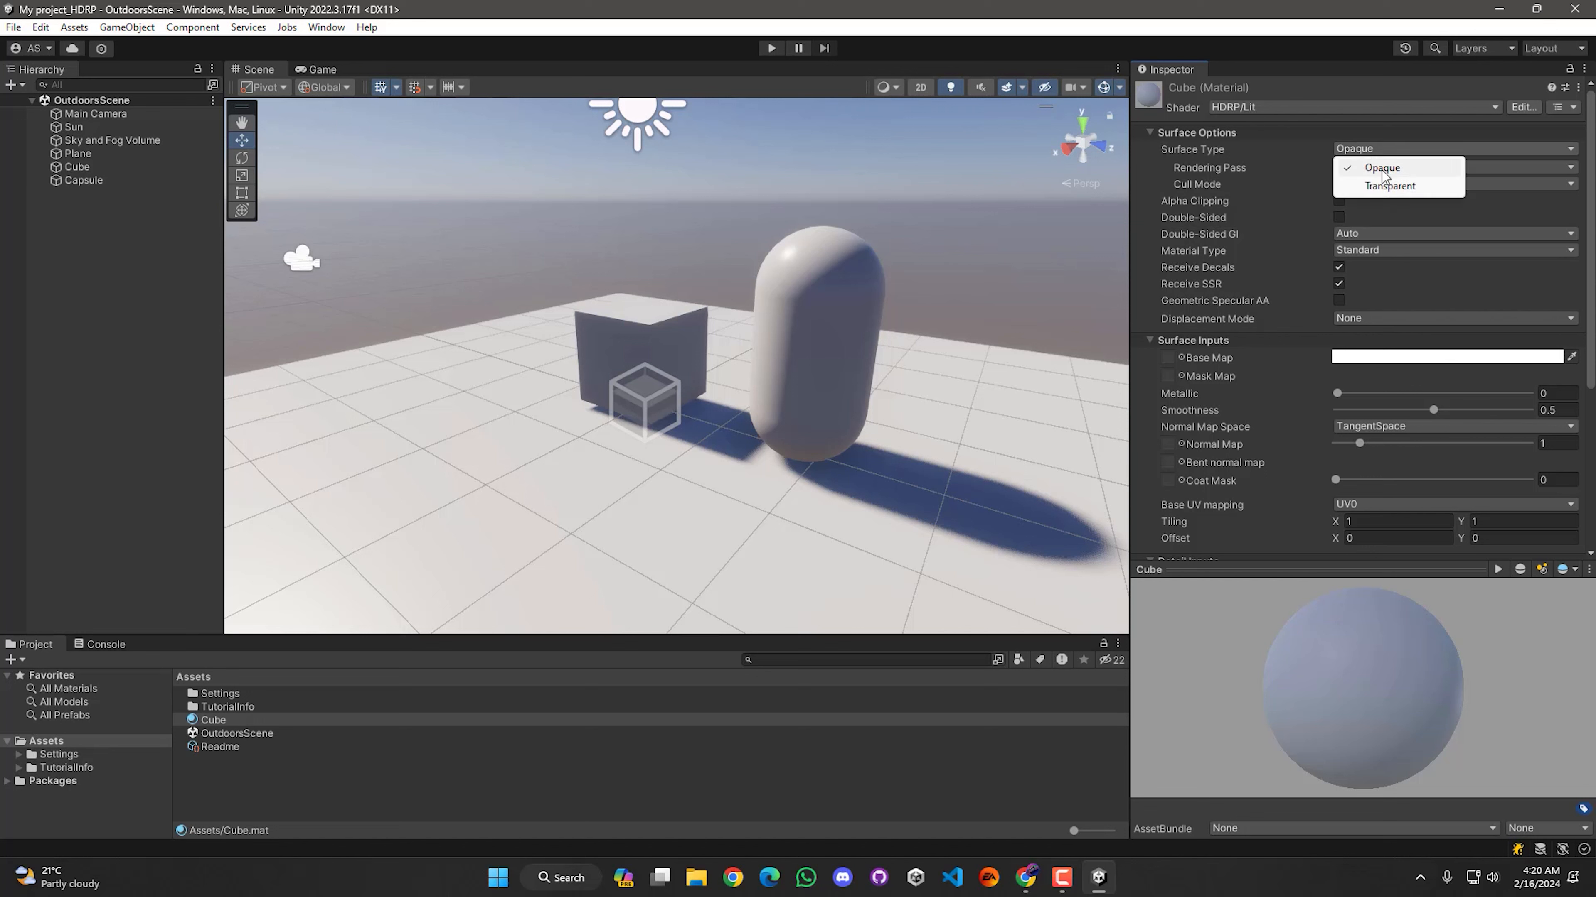
left_click(1300, 150)
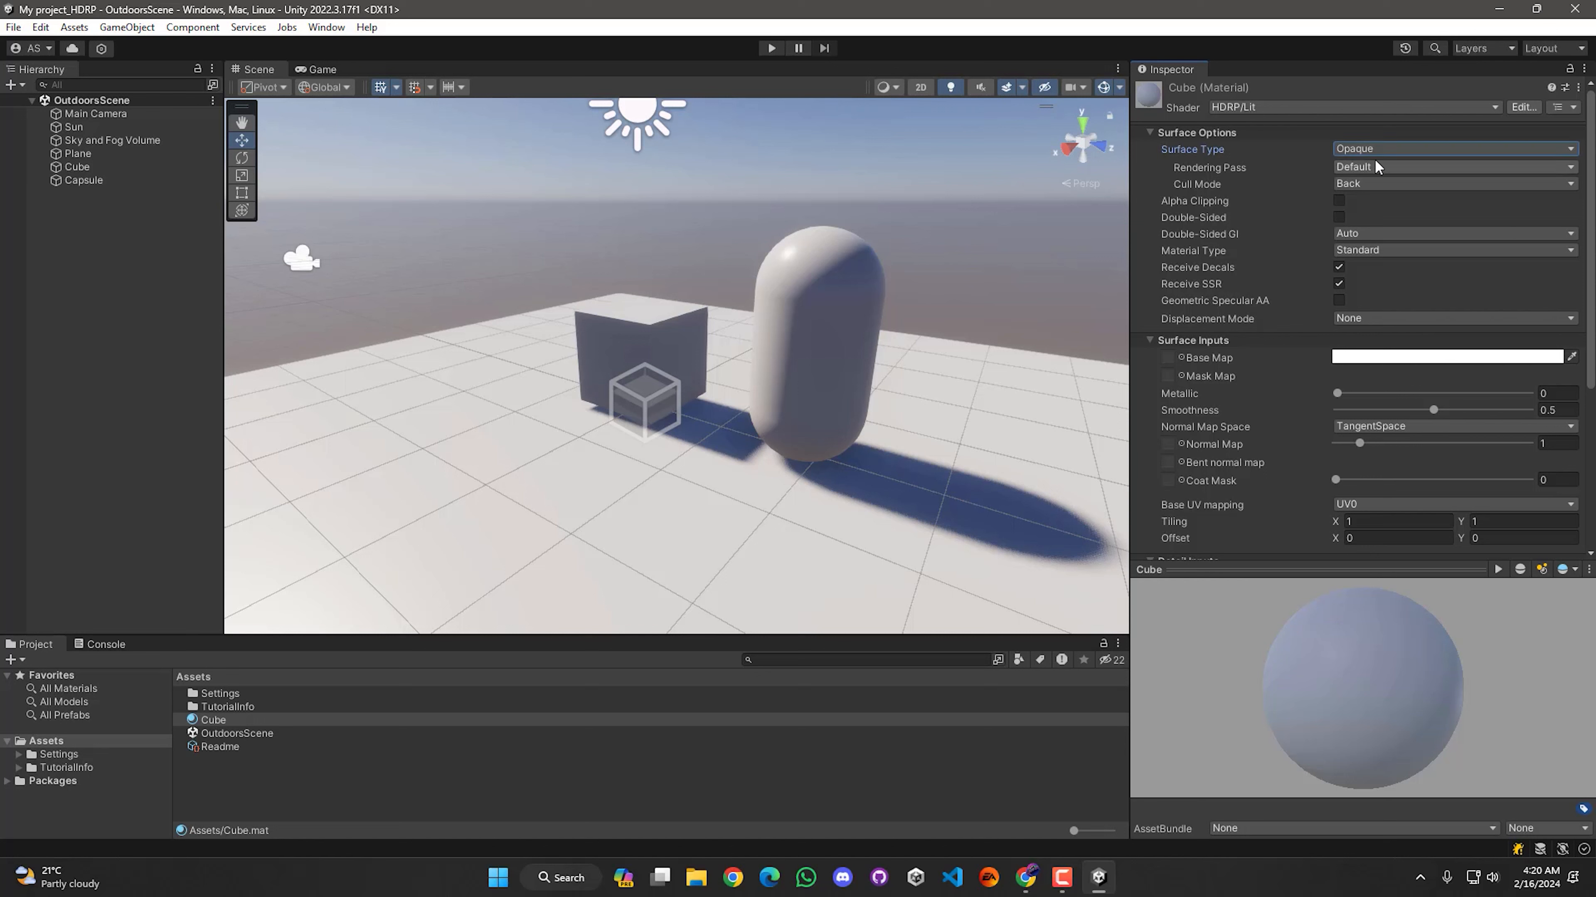
left_click(1375, 165)
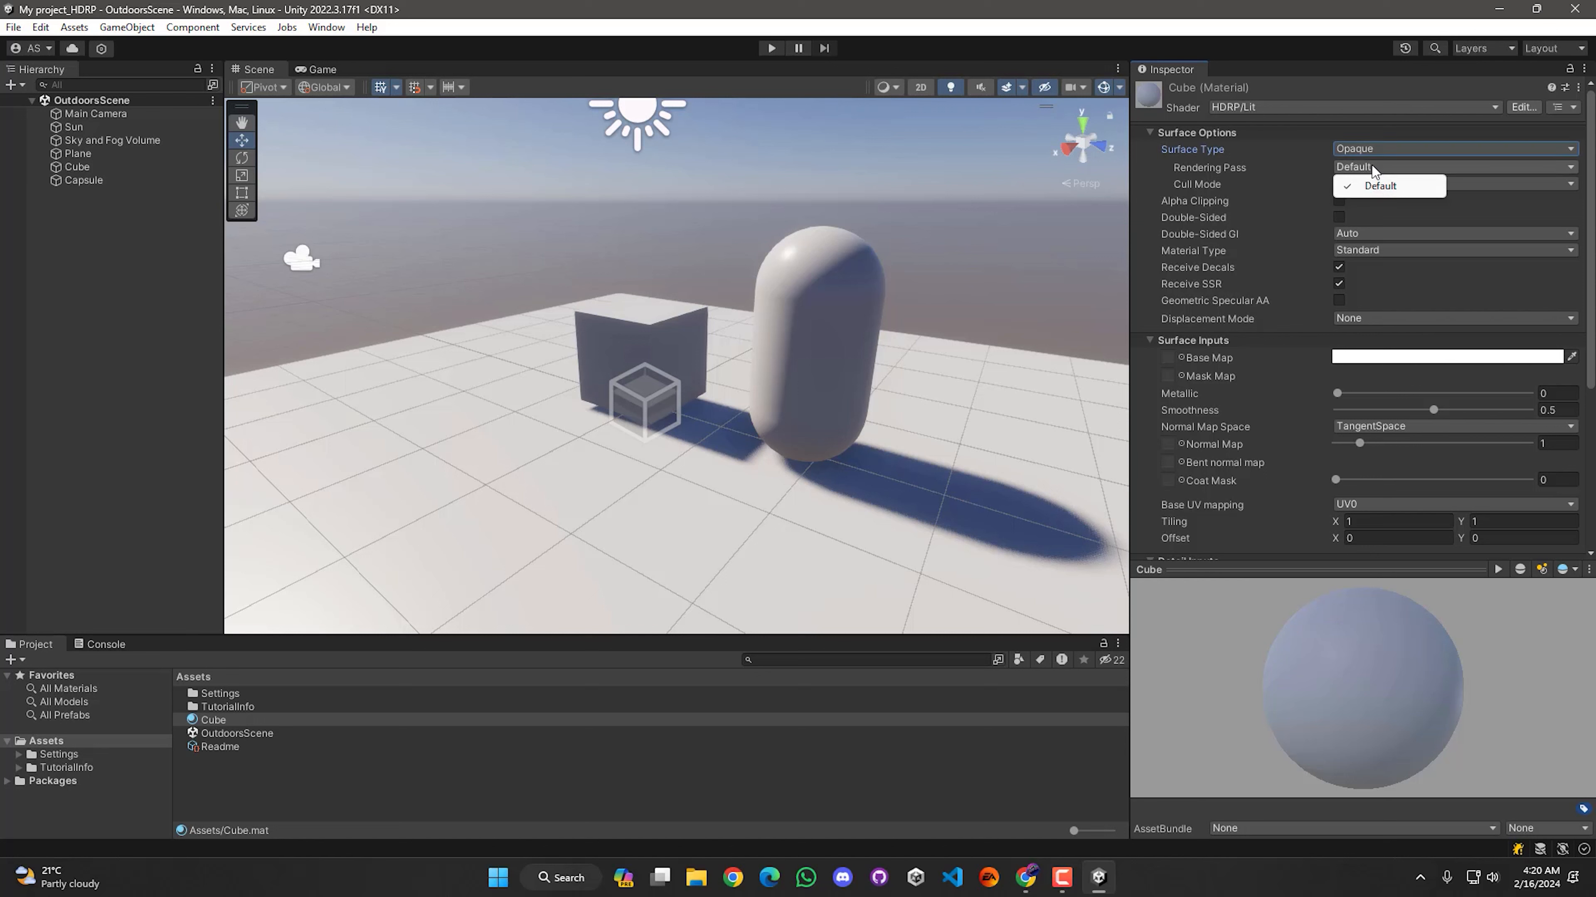
left_click(1309, 167)
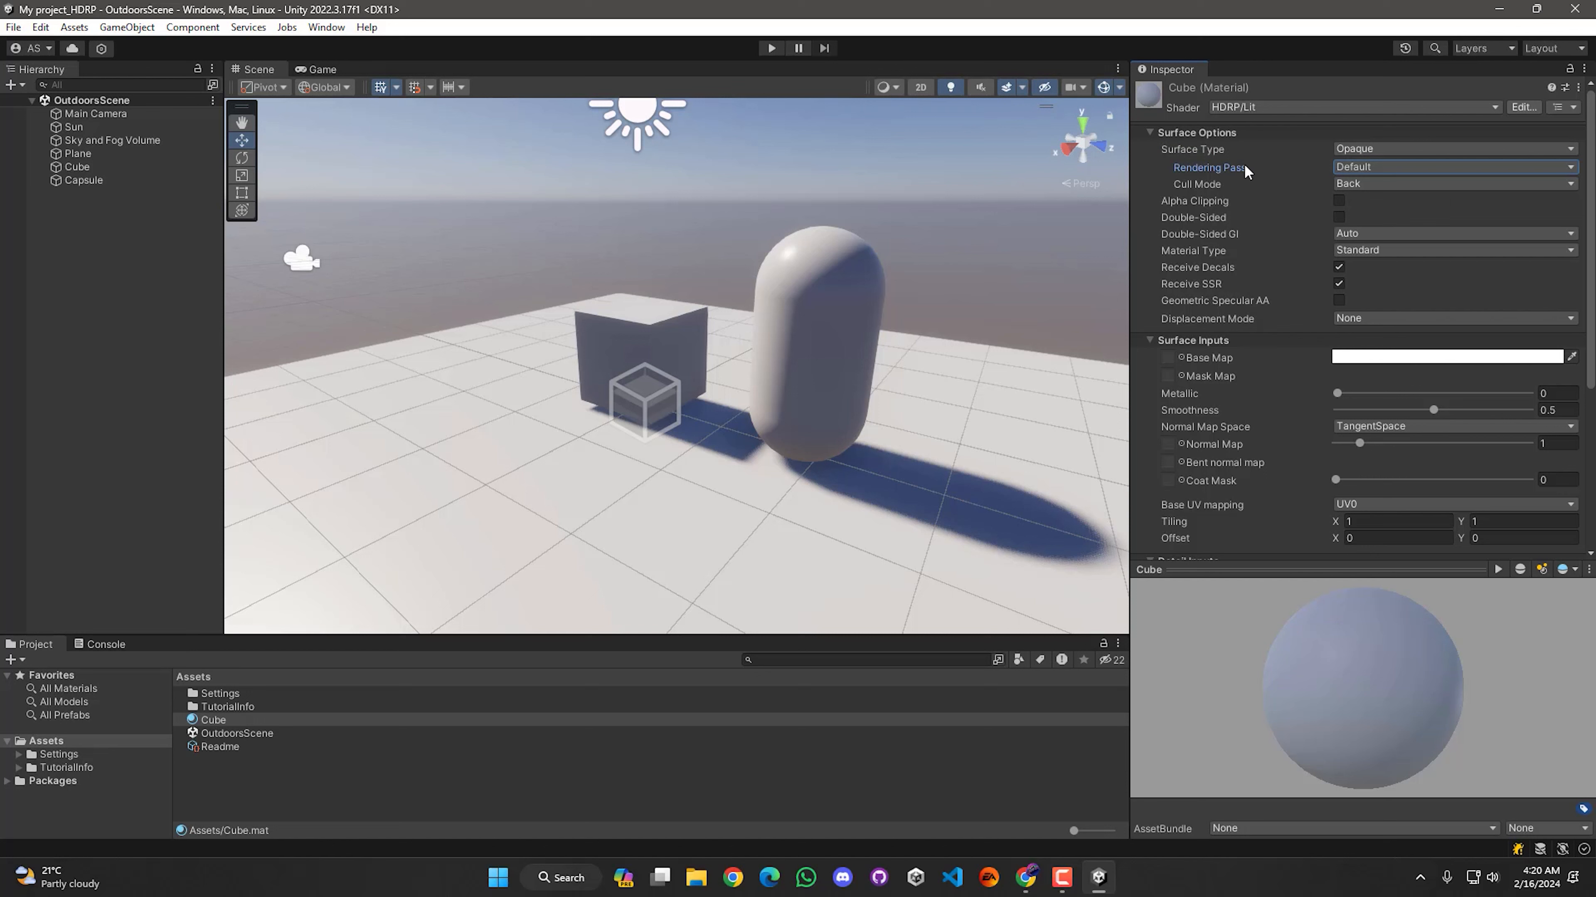
left_click(1360, 183)
left_click(1294, 182)
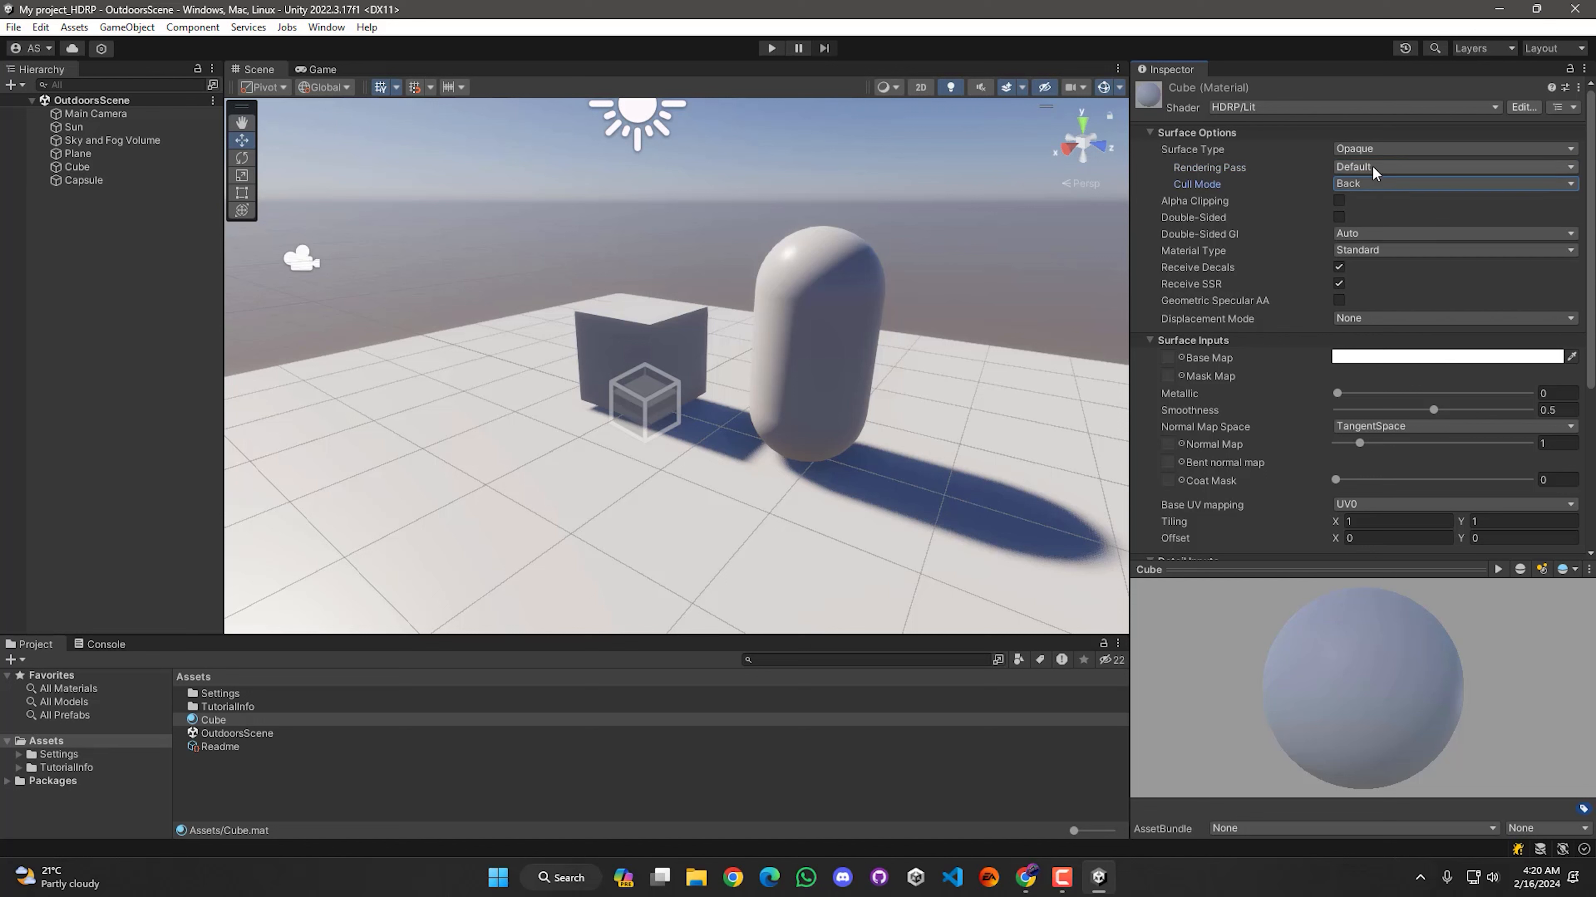
left_click(1378, 185)
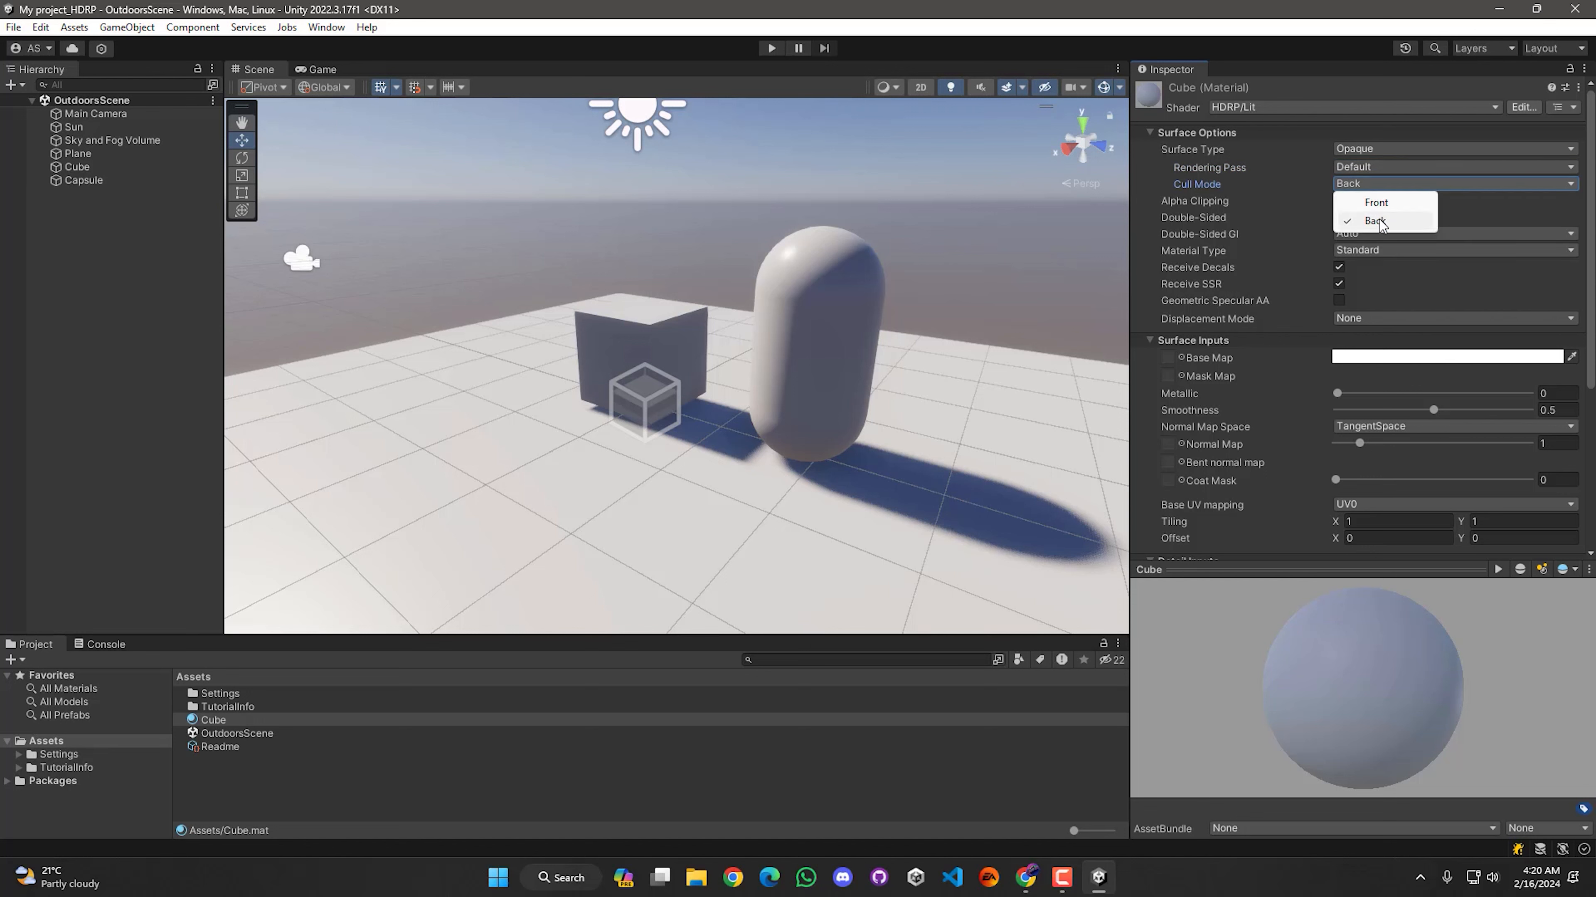
left_click(1256, 198)
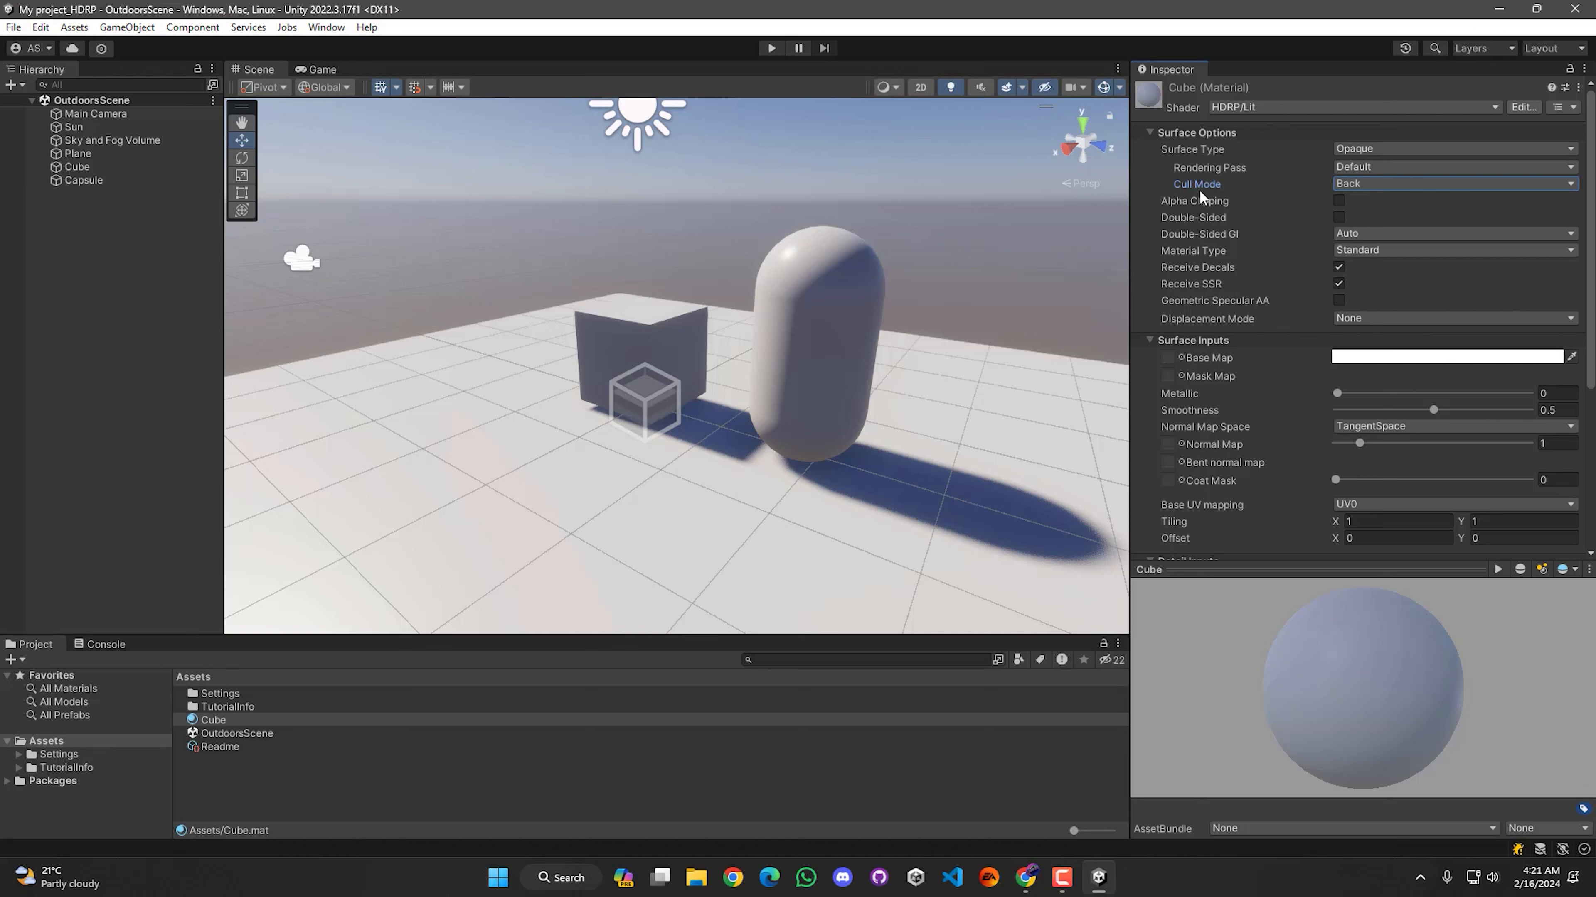
Set the Cube material's Cull Mode to Front and apply the material to the cube in the scene
left_click(1363, 183)
left_click(1372, 200)
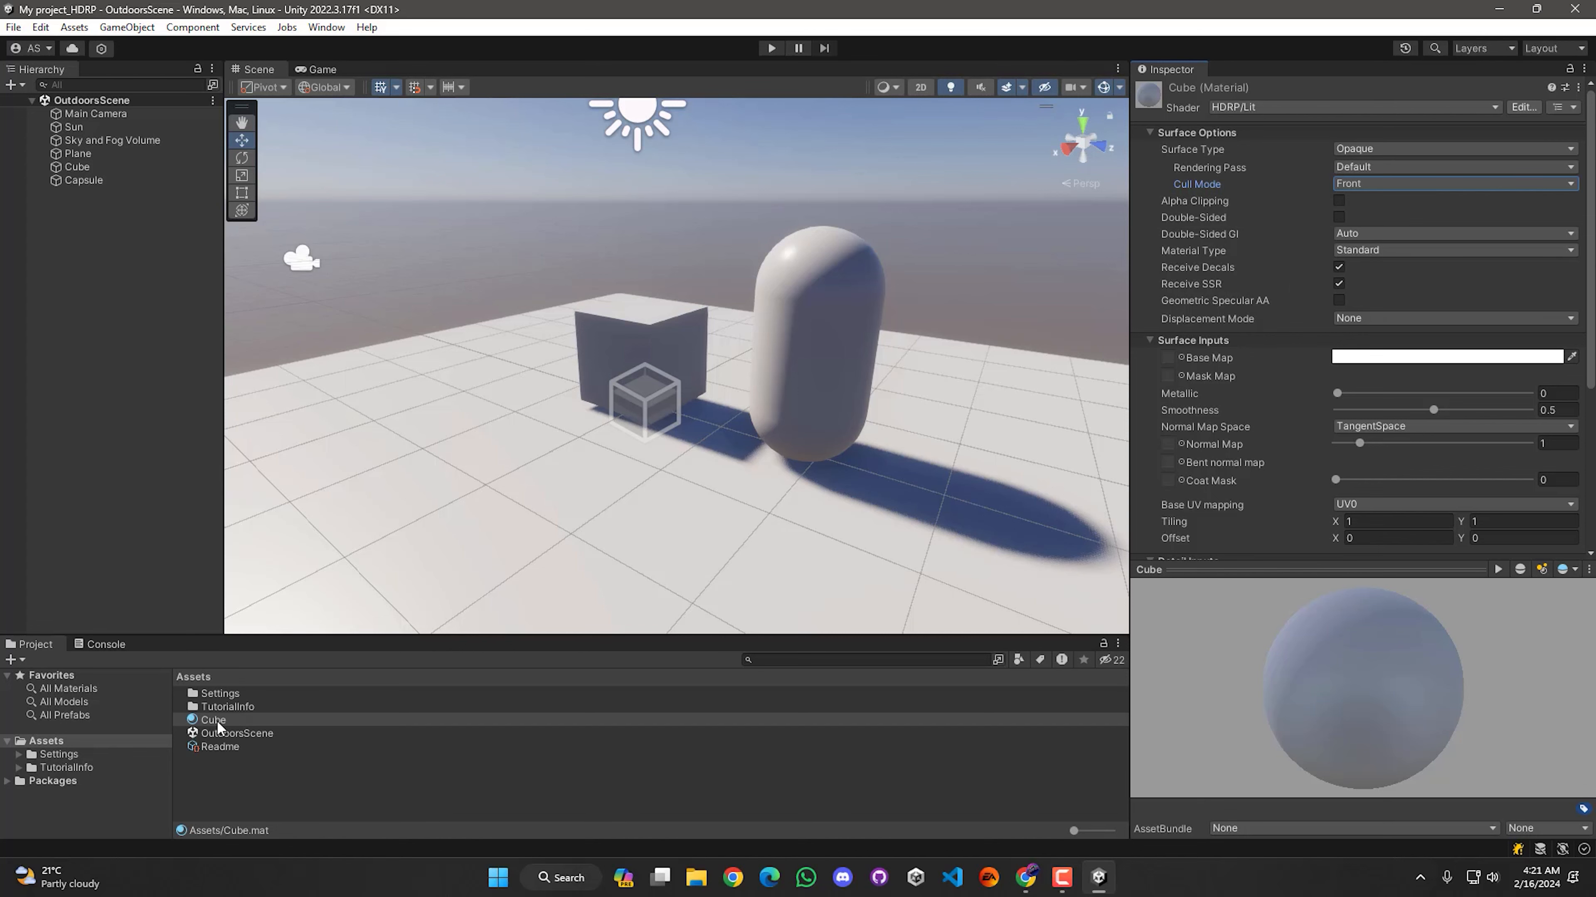
left_click_drag(213, 722, 630, 363)
right_click_drag(502, 489, 739, 419)
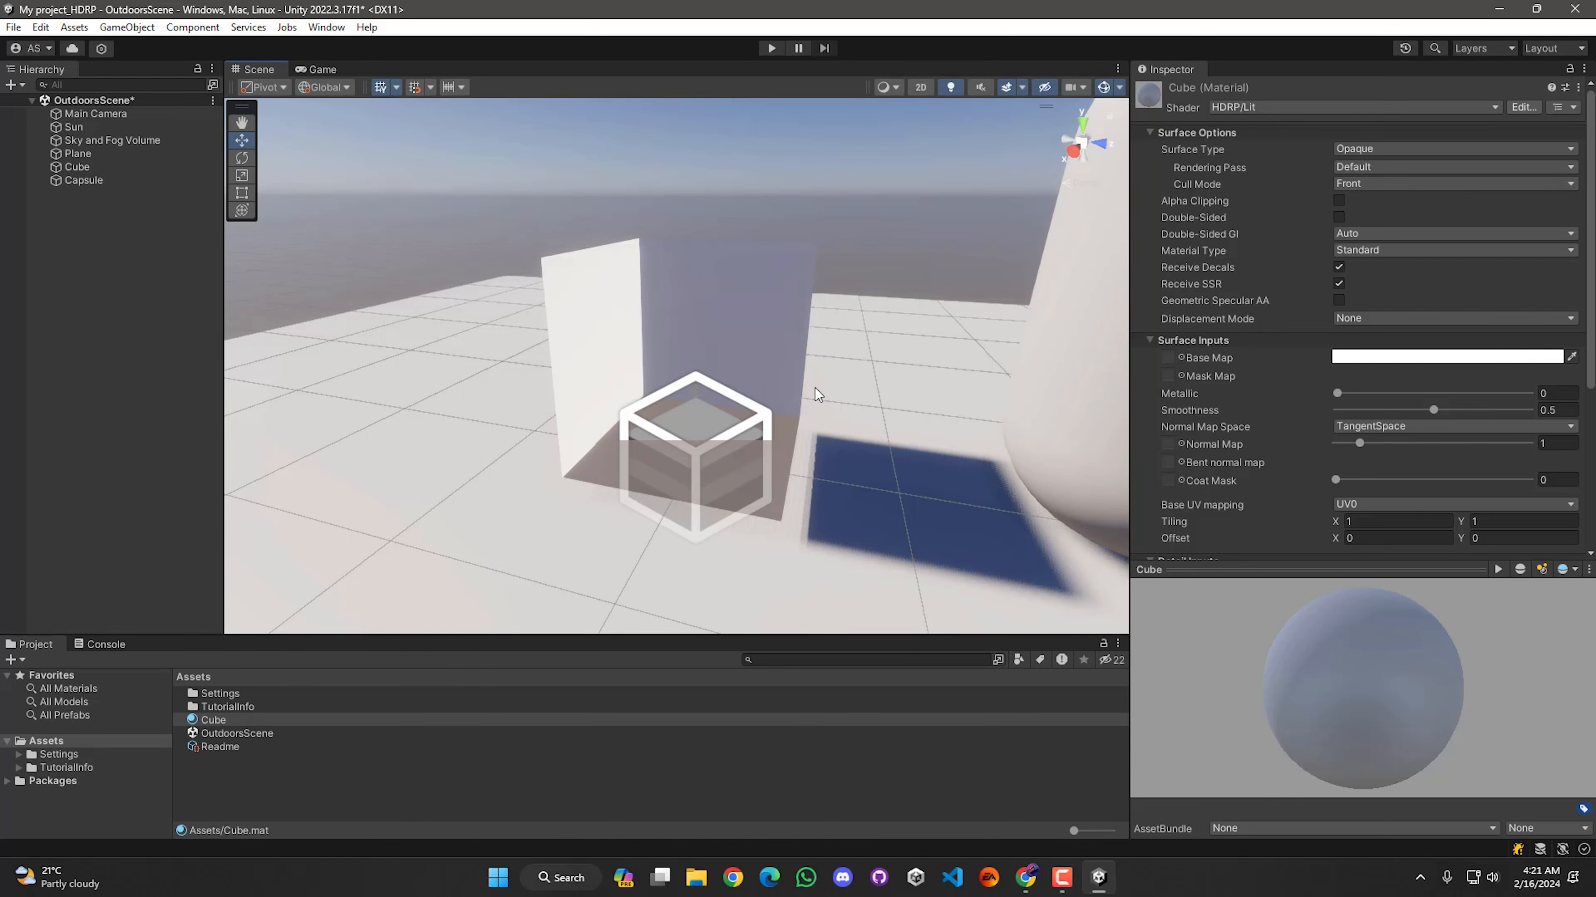
right_click_drag(815, 388, 723, 383)
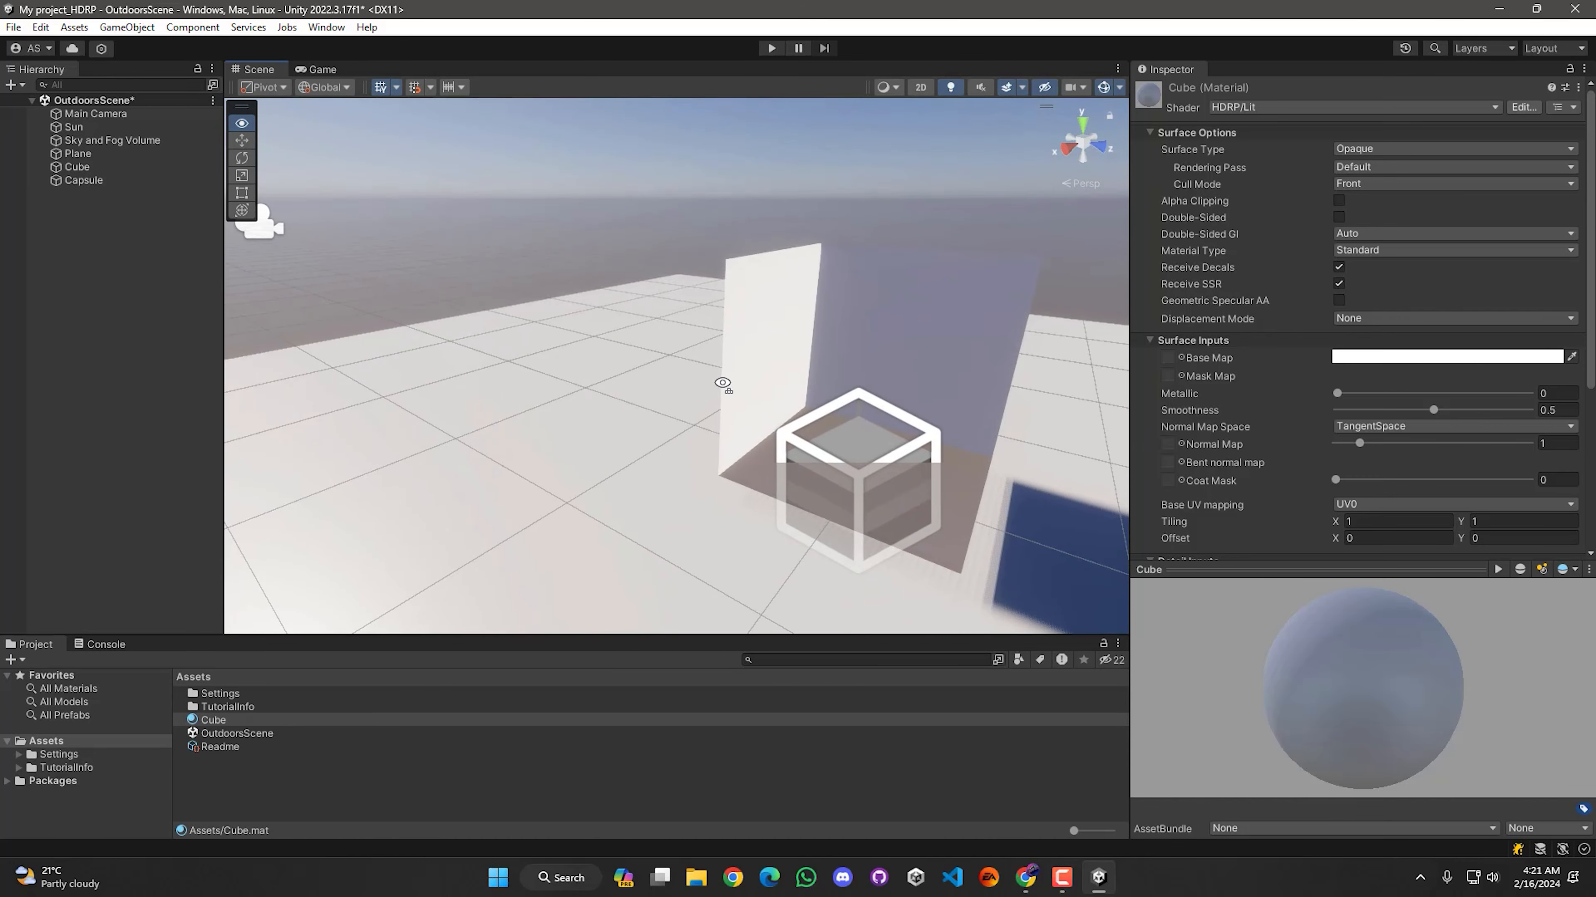
Switch the Cube material's Cull Mode to Back and compare how the cube renders
left_click(1379, 184)
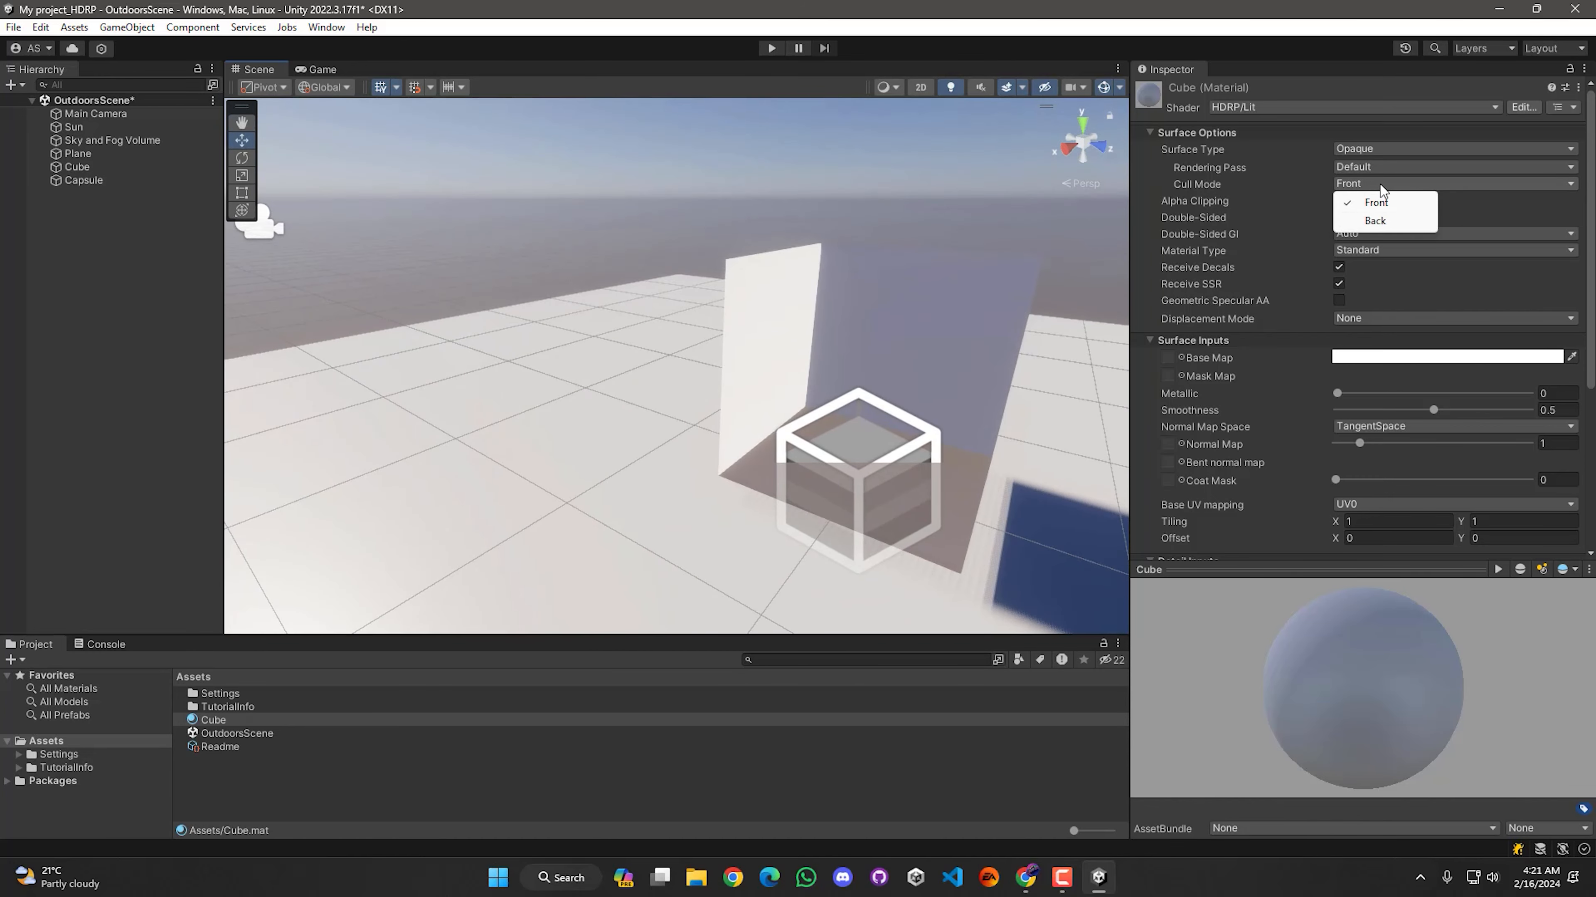
left_click(1376, 221)
right_click_drag(993, 392, 546, 346)
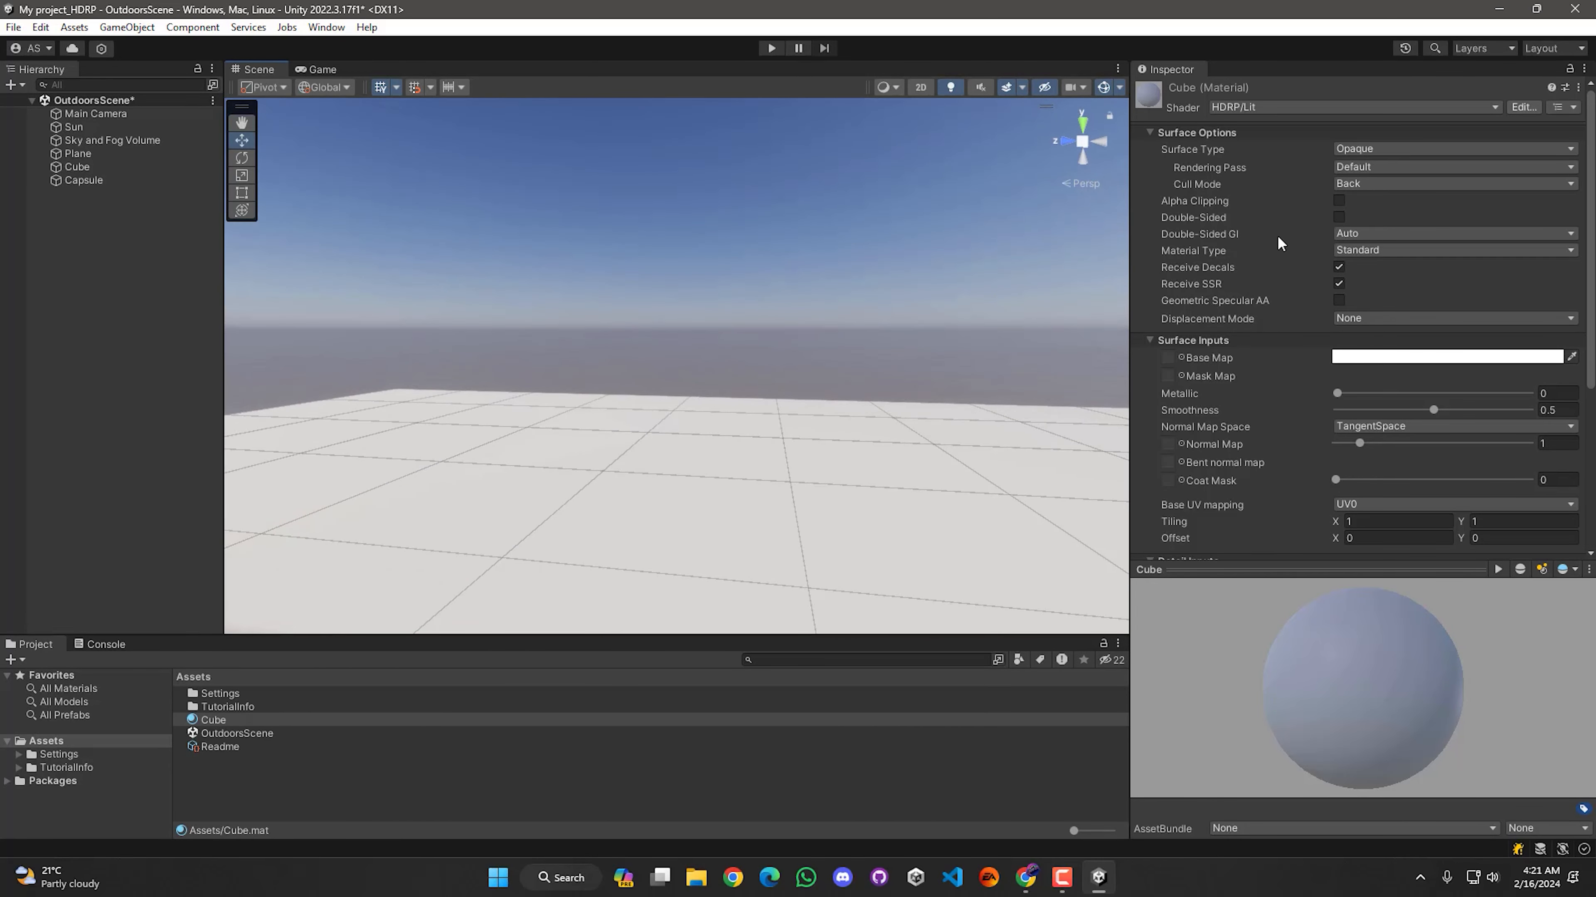
left_click(1363, 184)
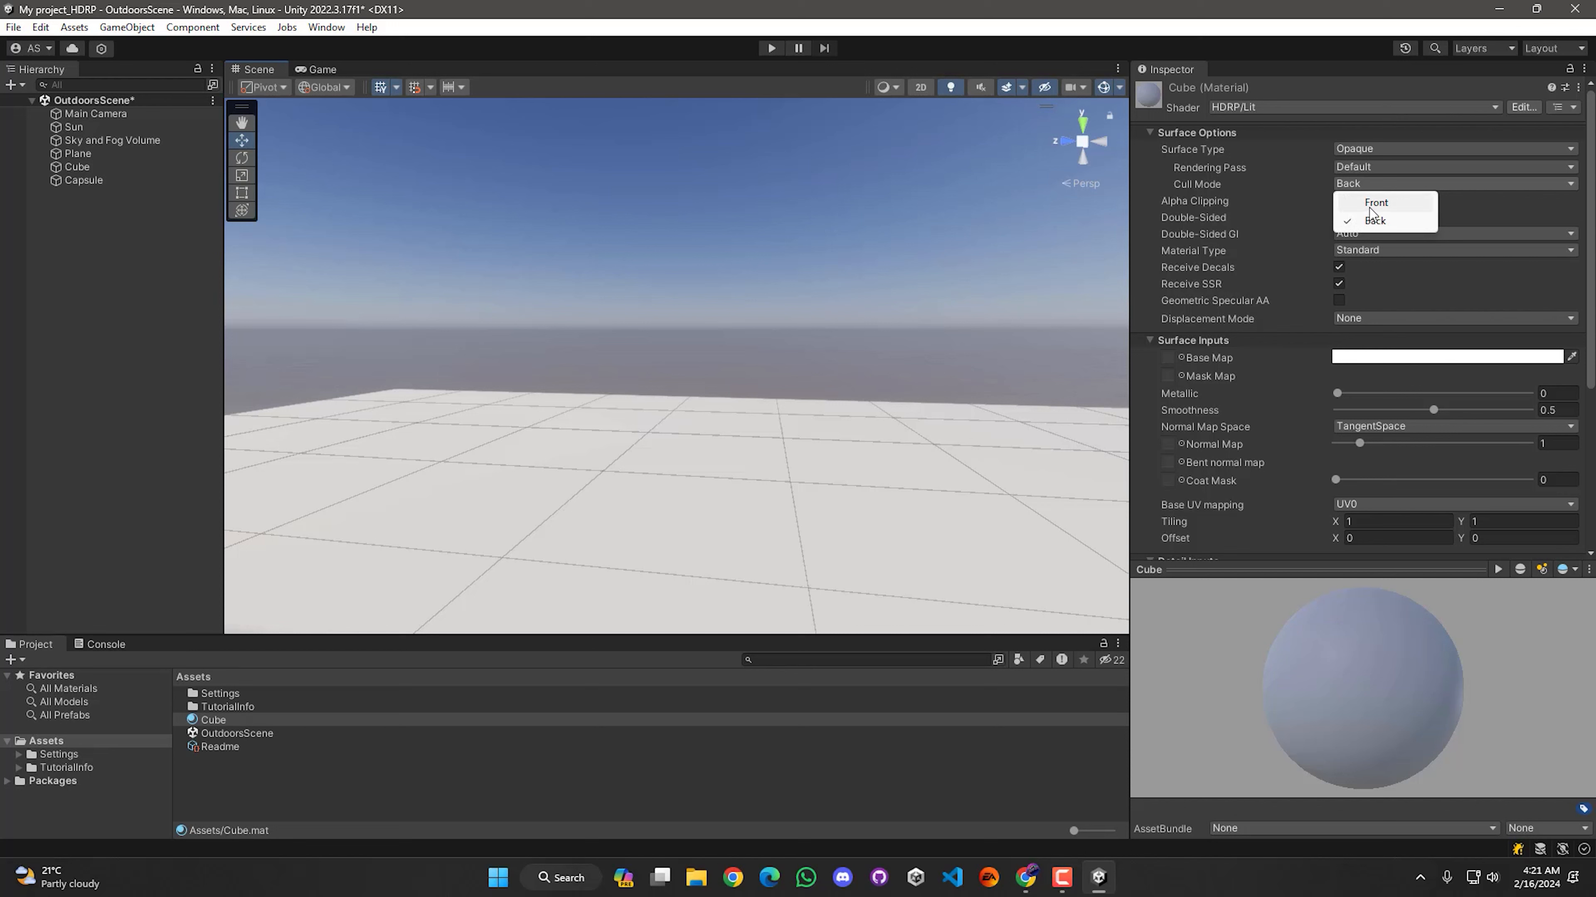
left_click(1351, 185)
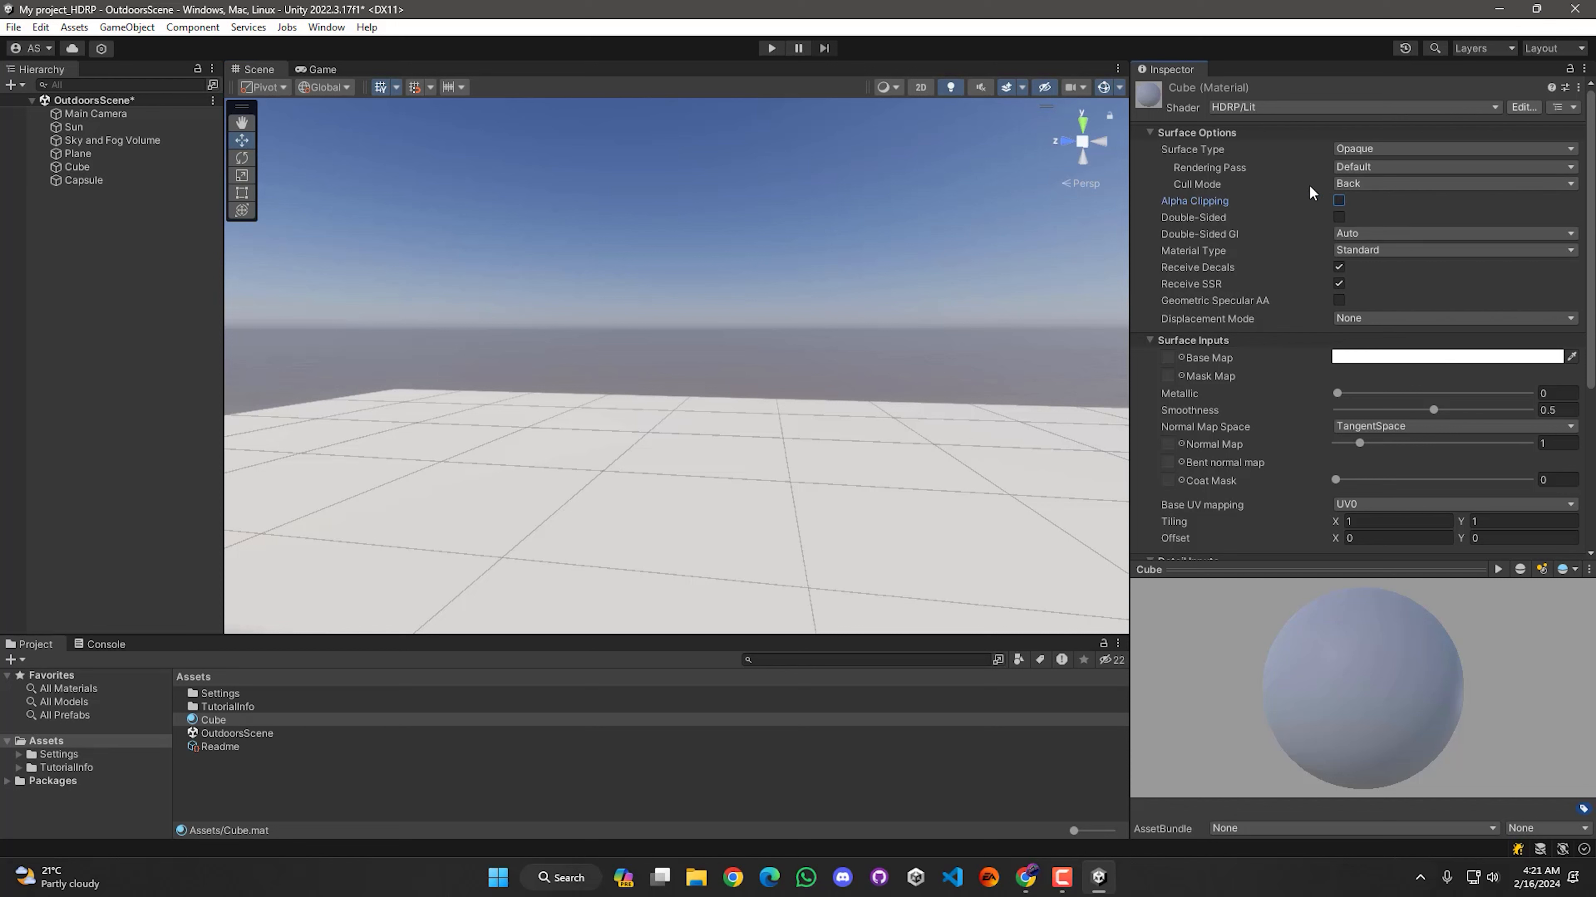
Return the Cube material's Cull Mode to Front and enable Double-Sided rendering
left_click(1350, 184)
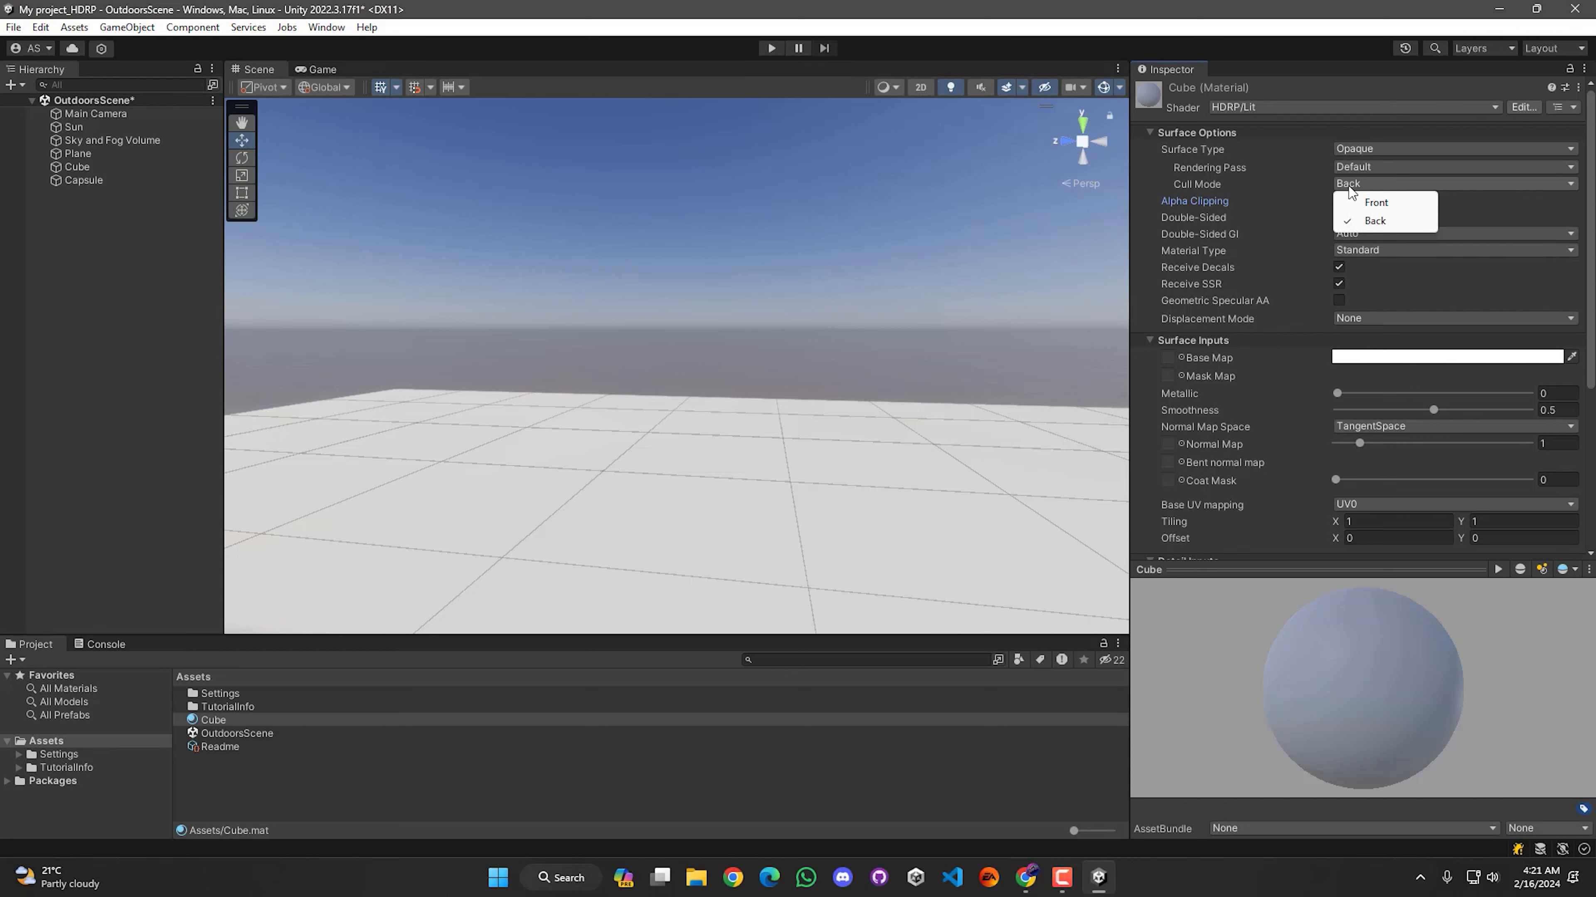
left_click(1376, 202)
right_click_drag(817, 302, 779, 349)
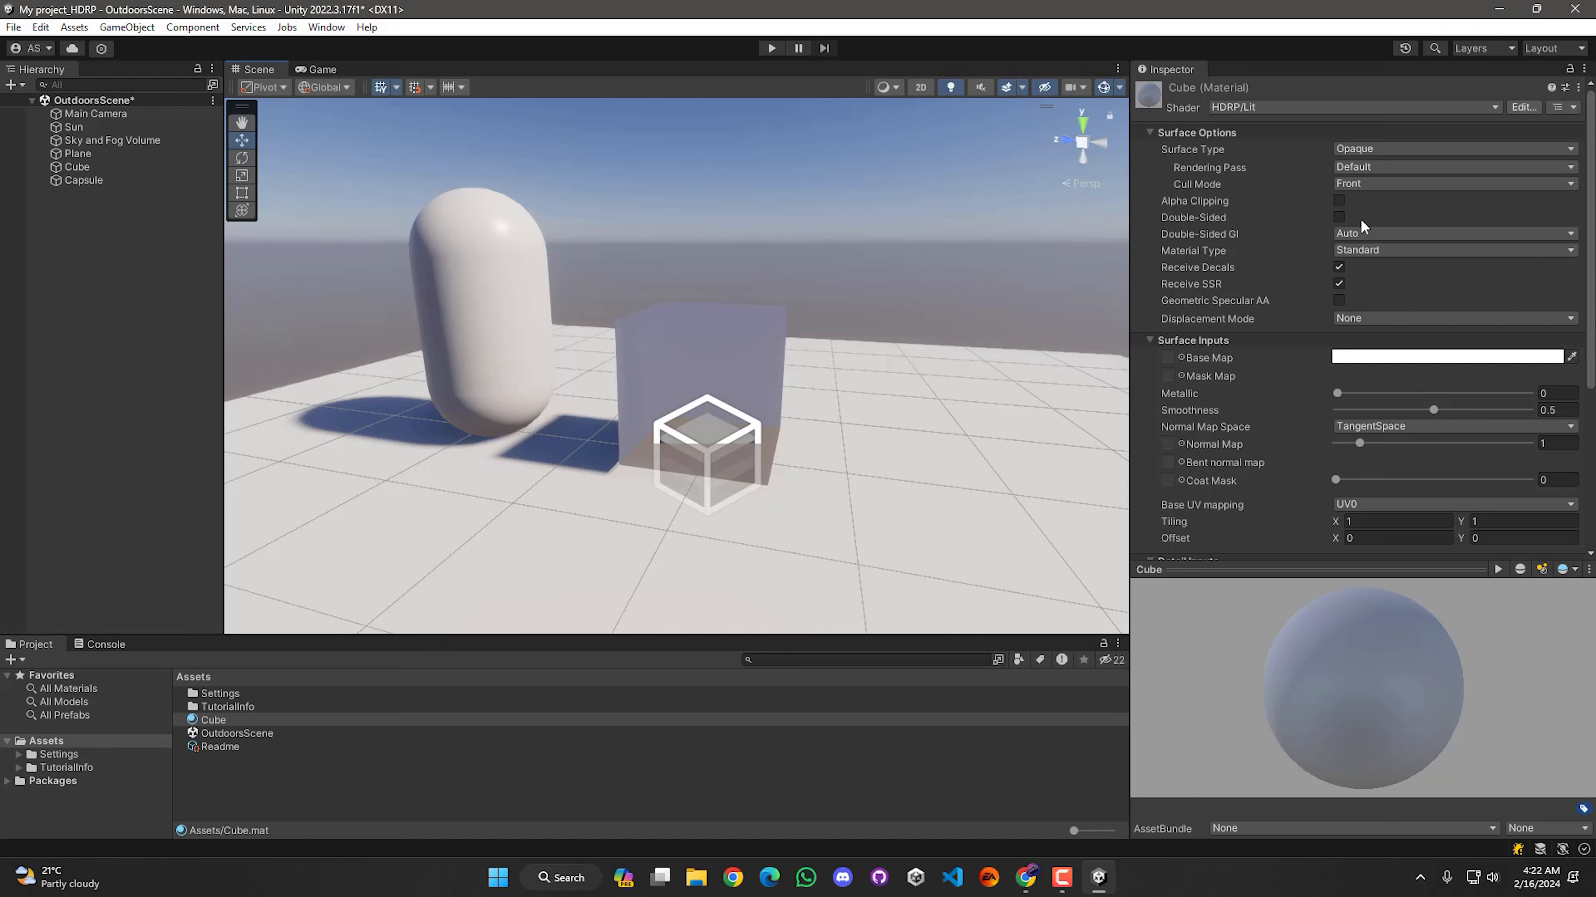
mouse_move(1175, 218)
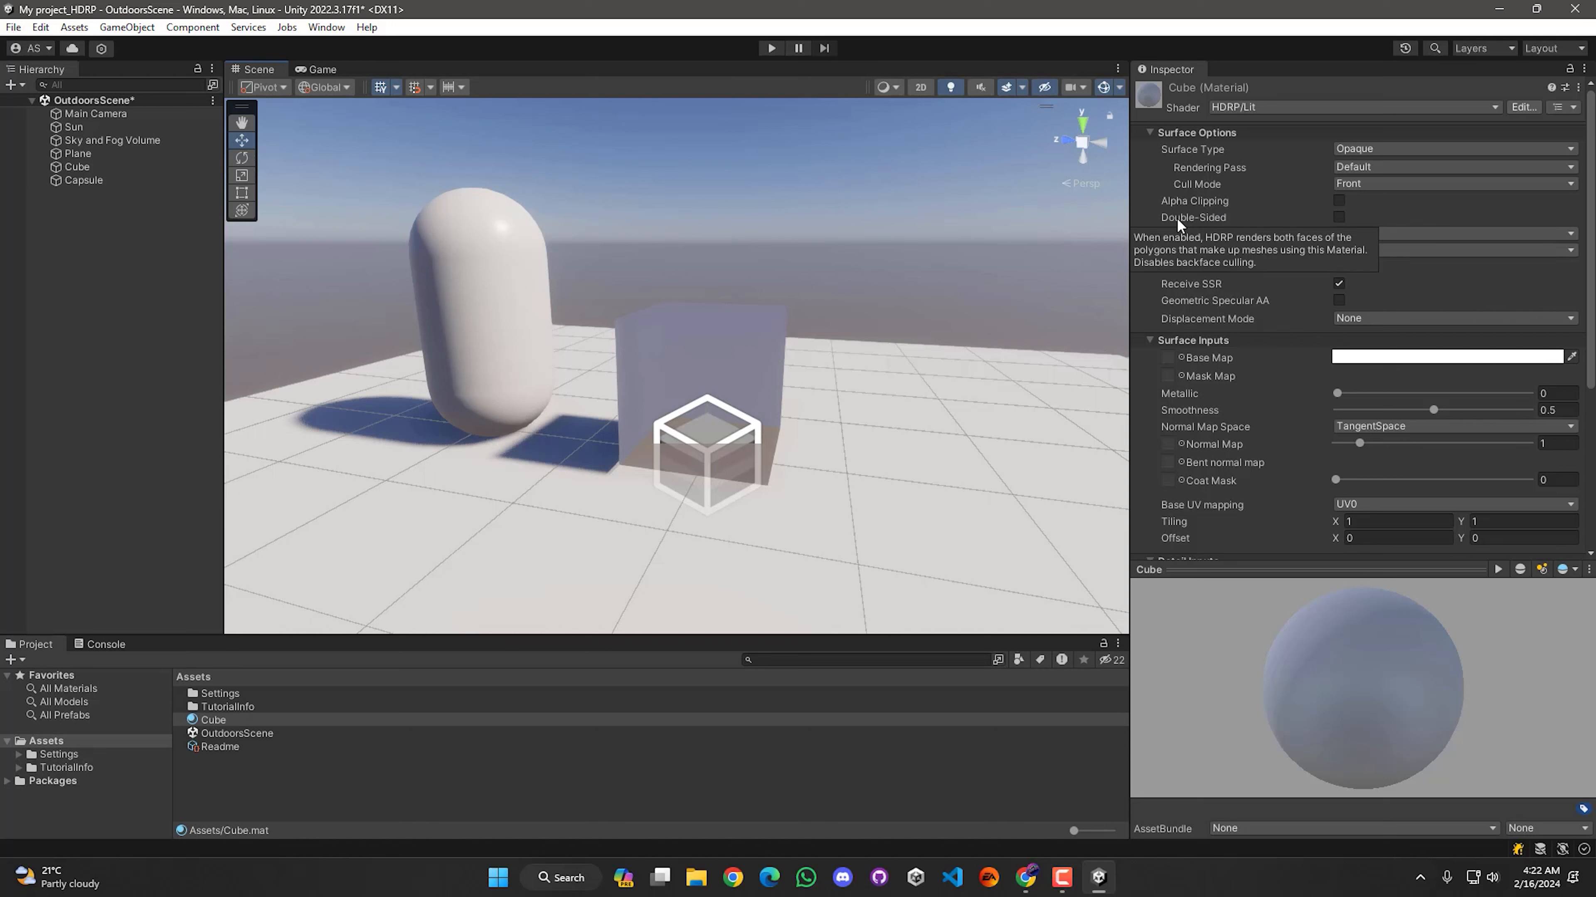
left_click(1339, 217)
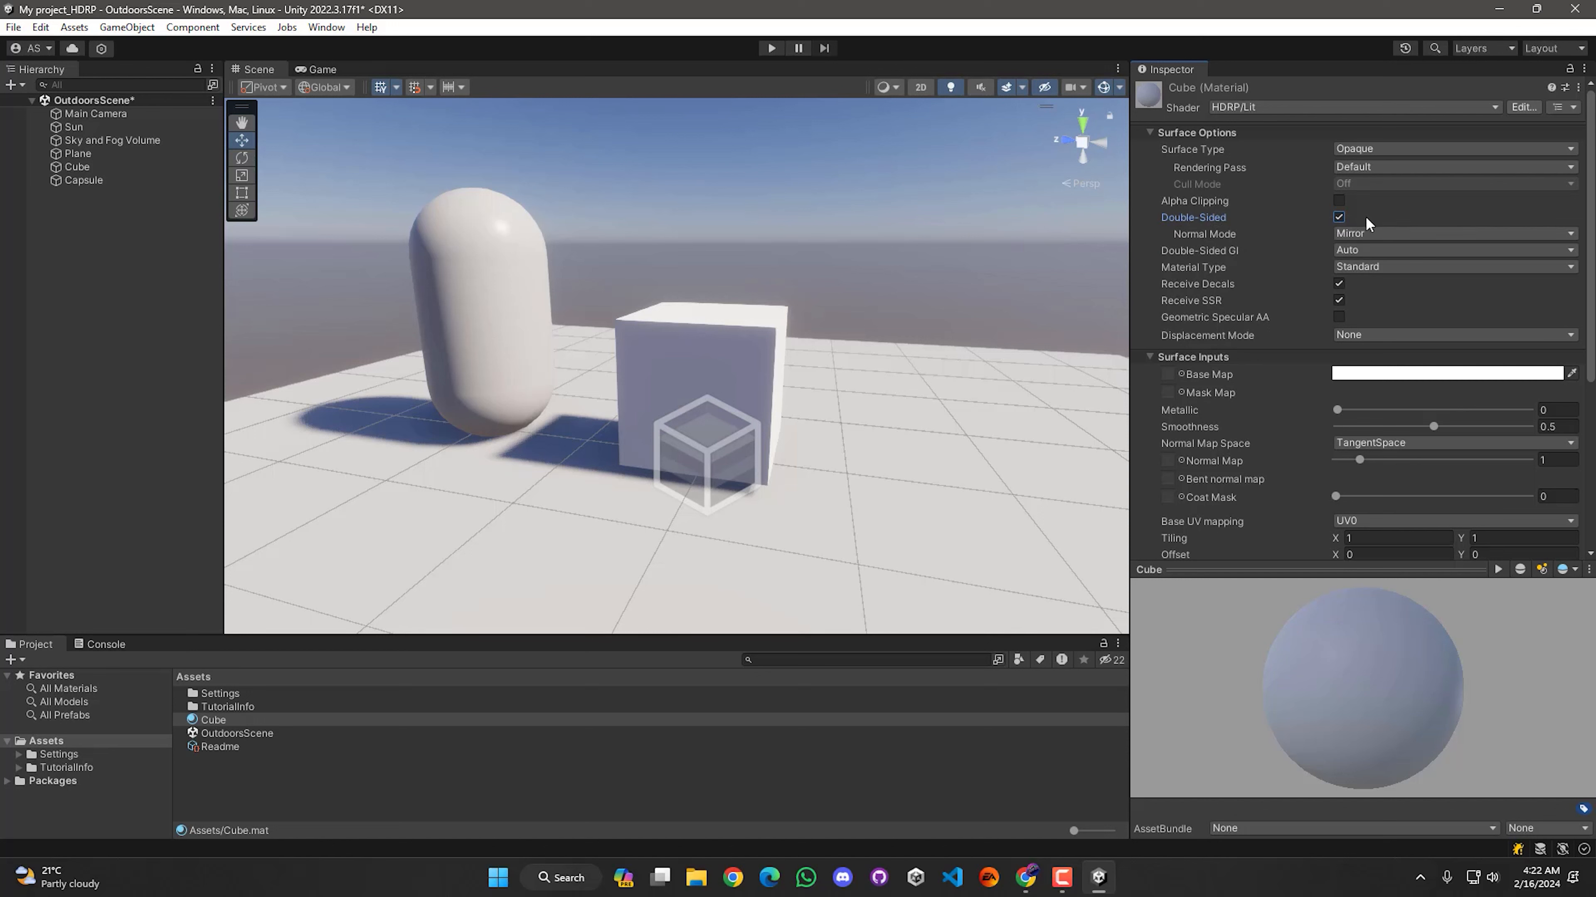
Try the Flip Normal Mode on the Cube material, compare it on the cube, and return the mode to Mirror
mouse_move(1204, 242)
left_click(1390, 235)
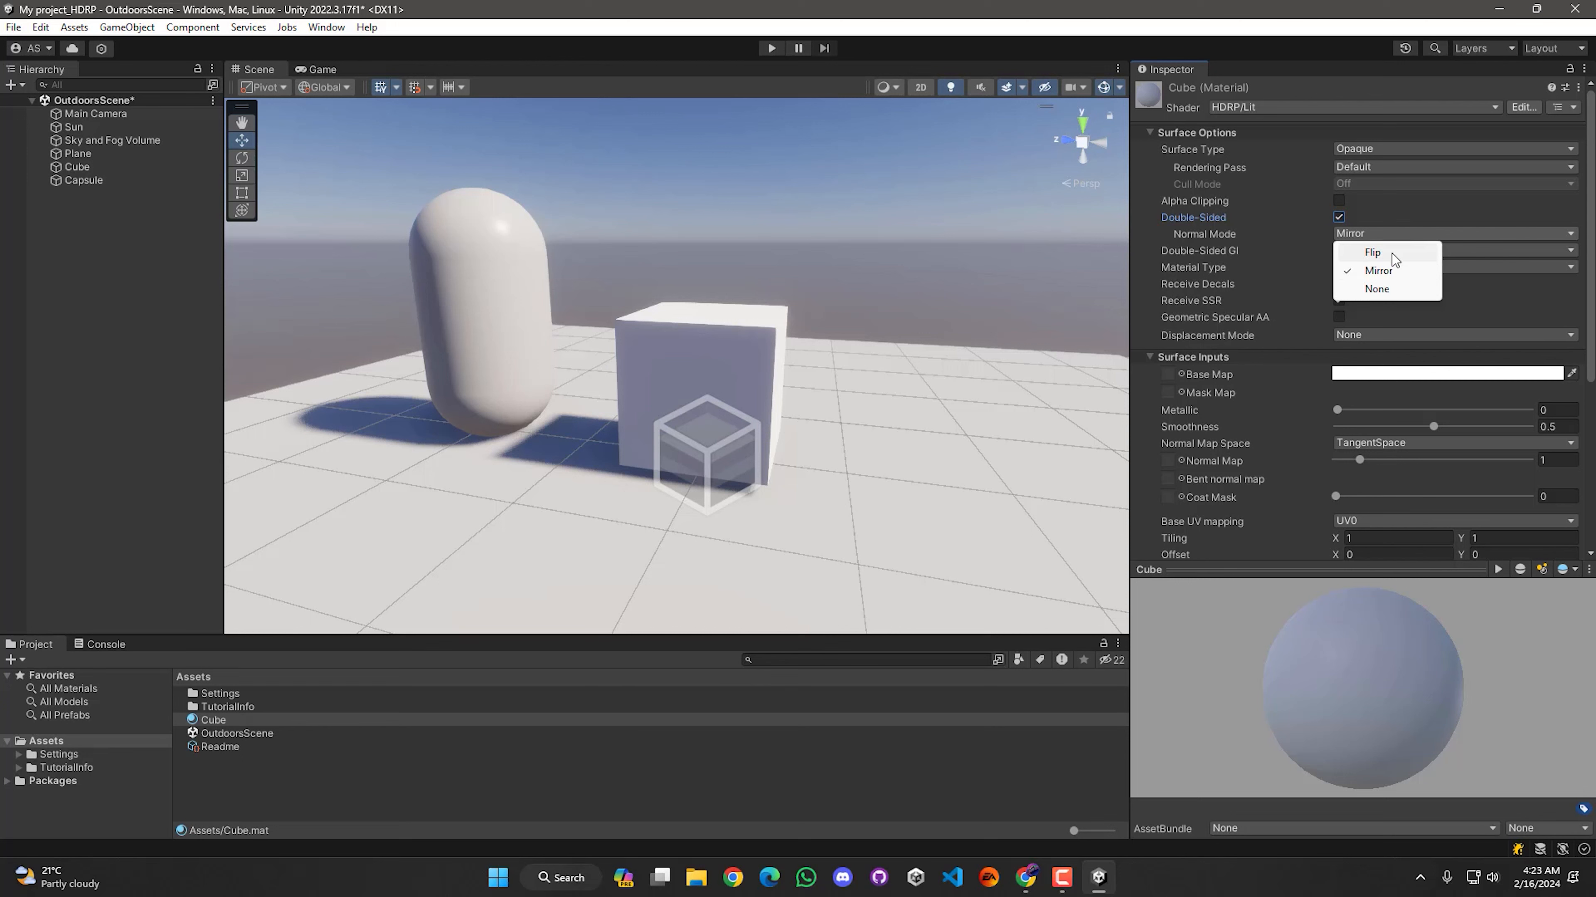
left_click(1392, 254)
right_click_drag(833, 417, 644, 408)
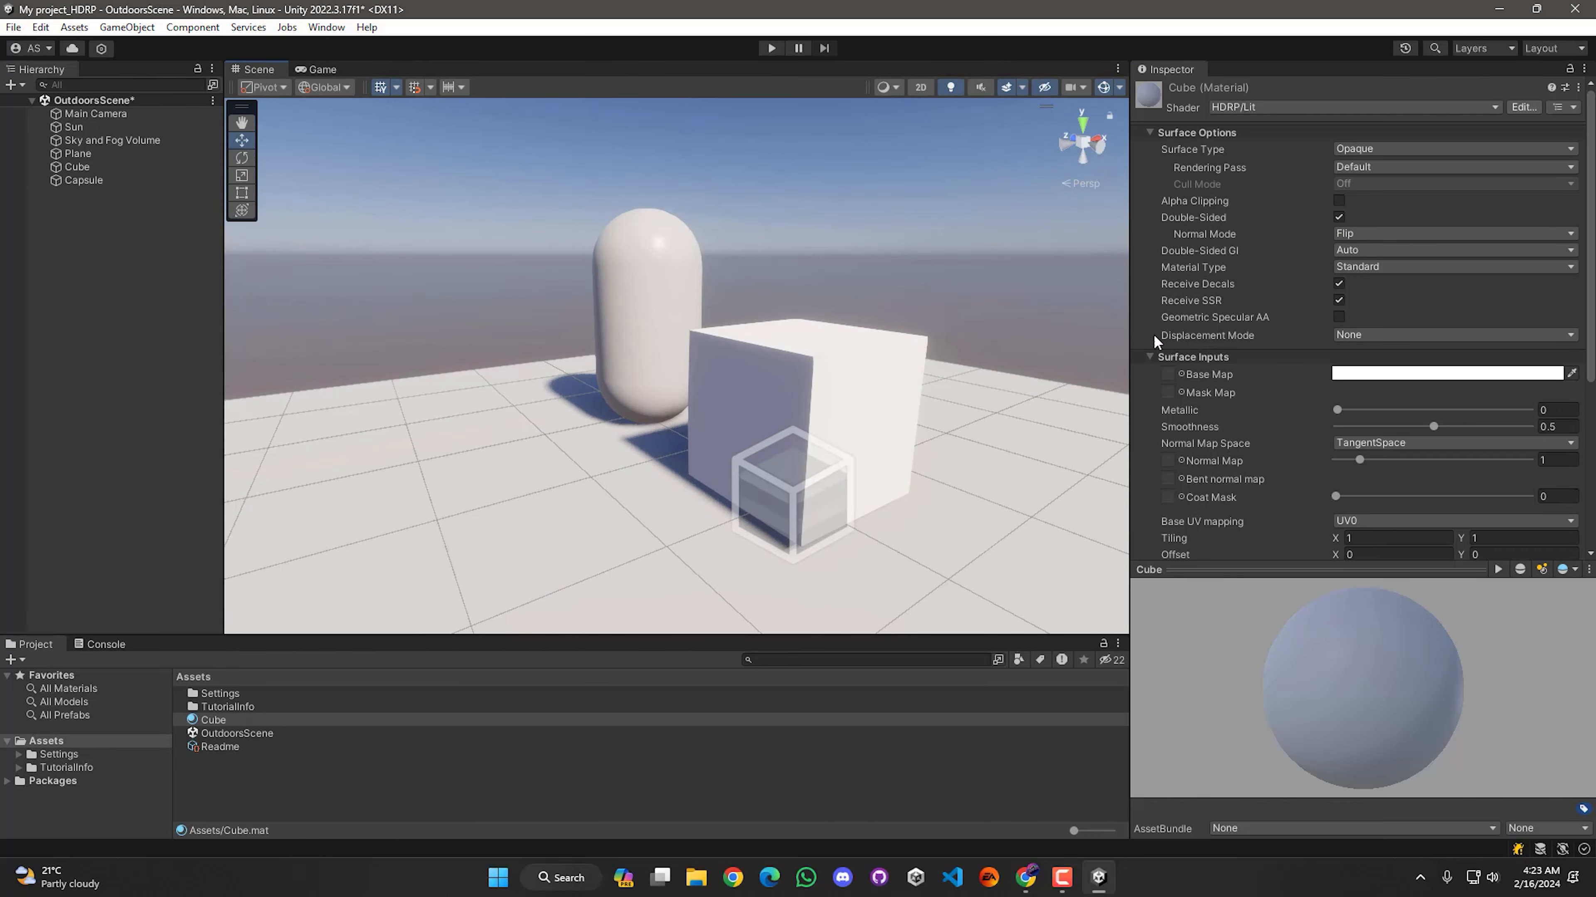
left_click(1358, 234)
left_click(1369, 270)
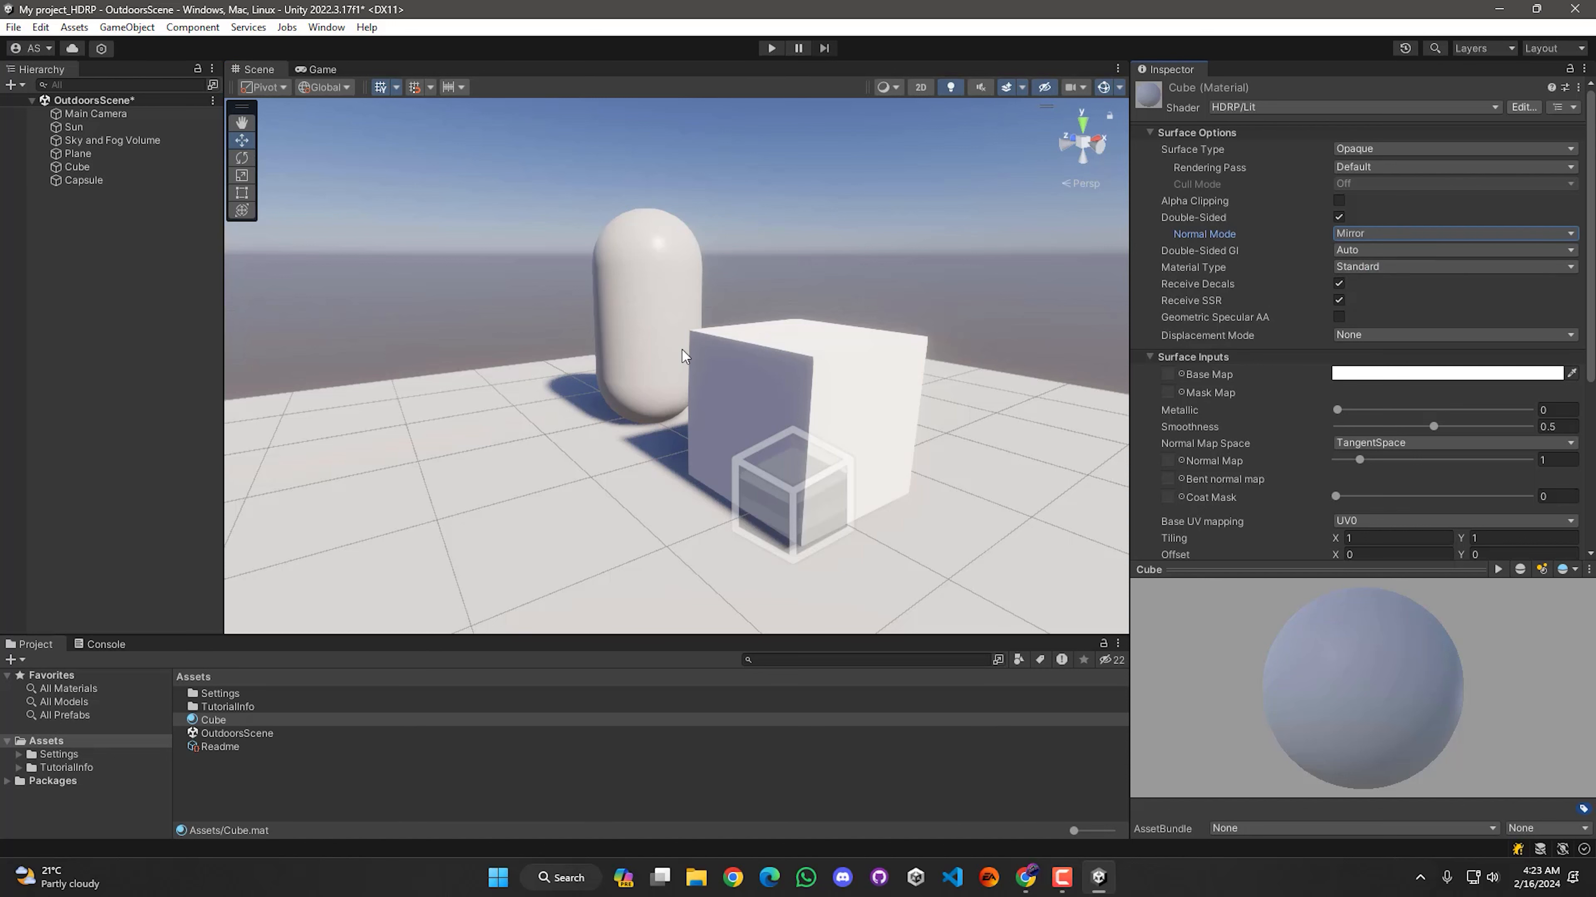
right_click_drag(683, 355, 716, 415)
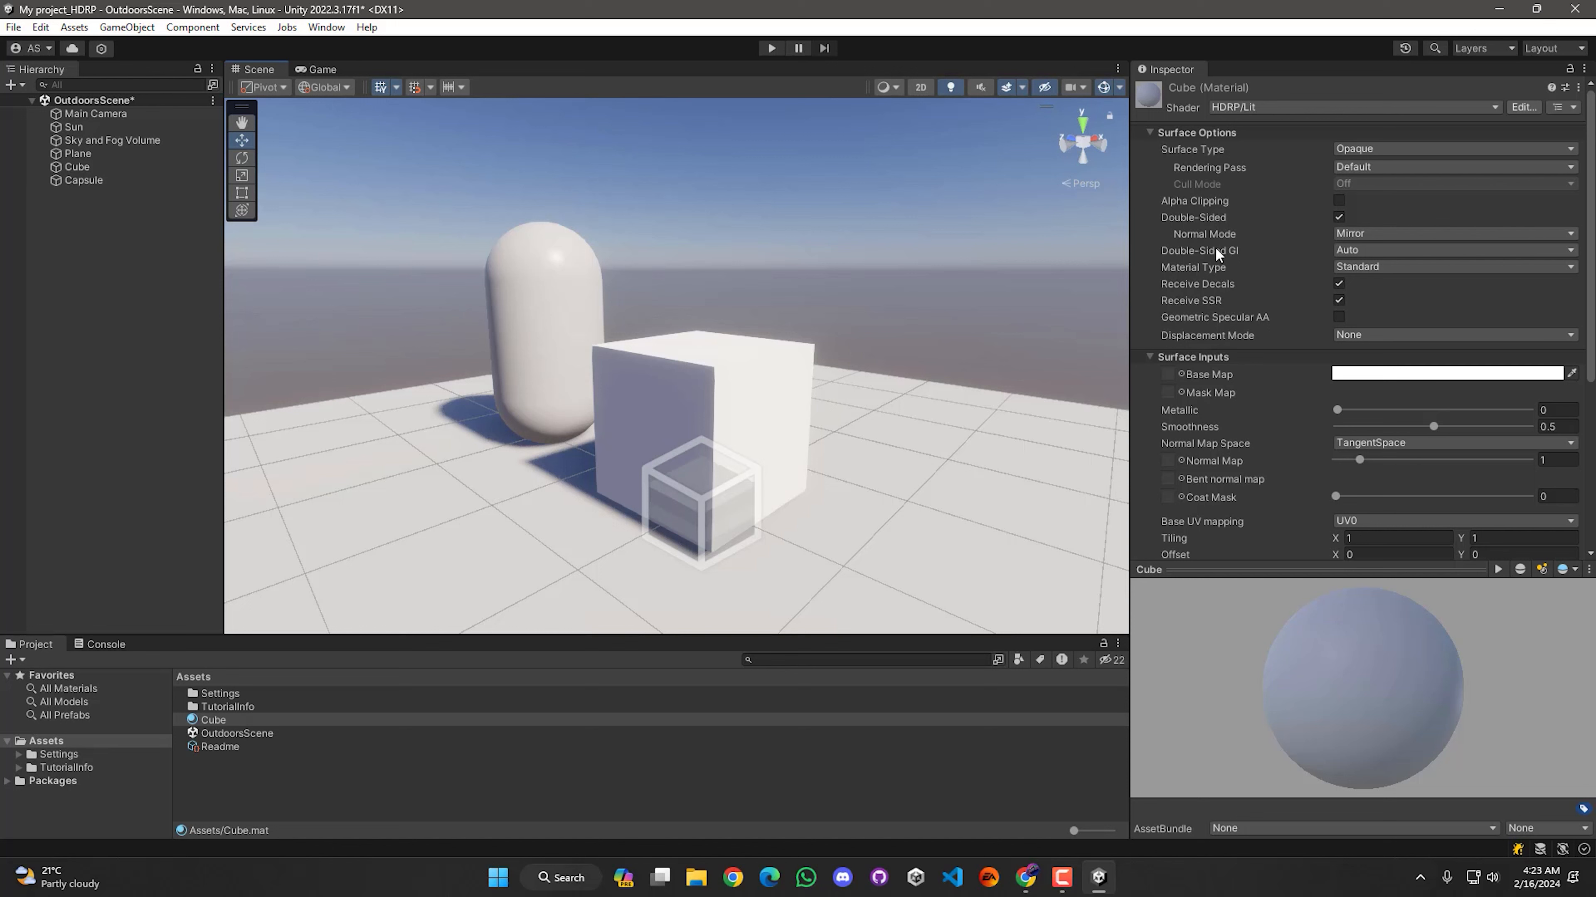
Examine the Cube material's Material Type options without changing the selection
left_click(1391, 268)
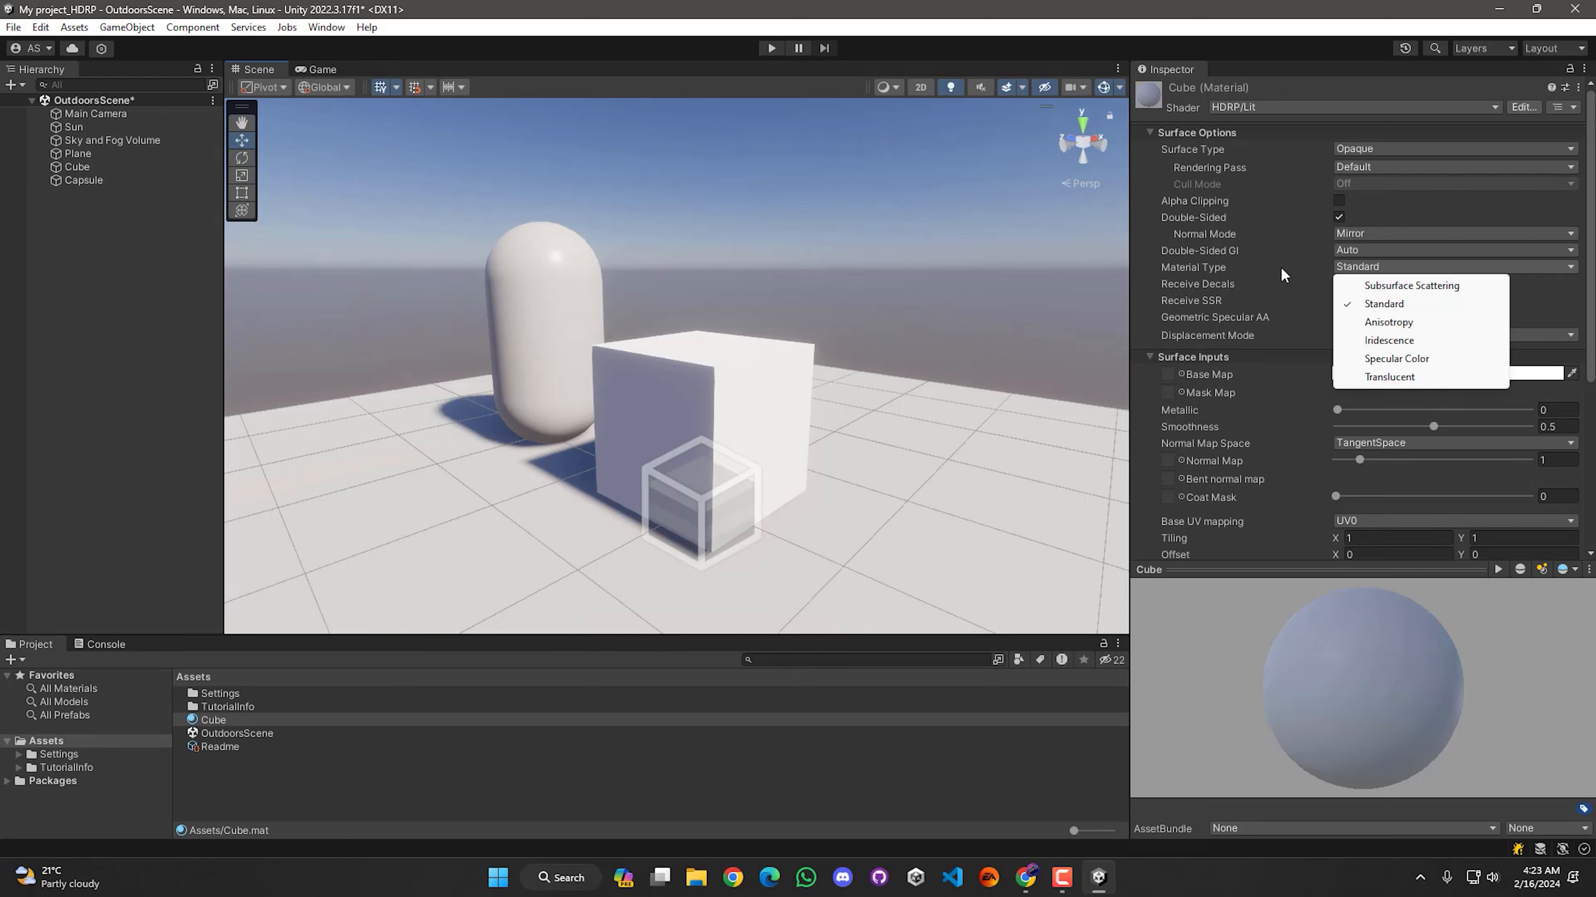
left_click(1300, 265)
left_click(1365, 267)
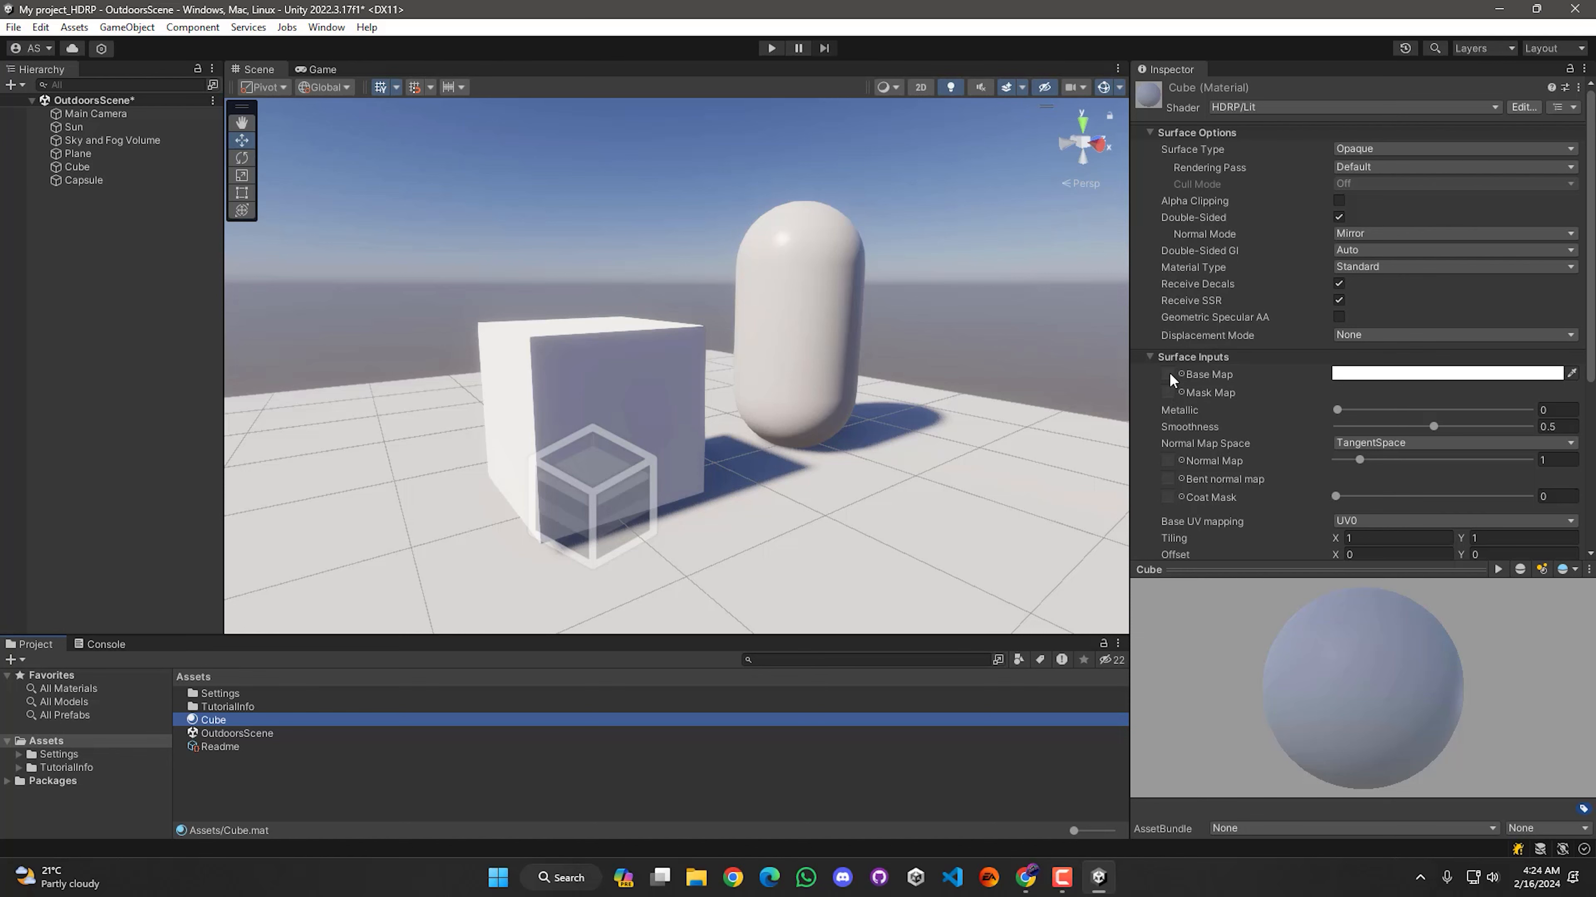
Assign the wood-grain texture image from the desktop to the Cube material's Base Map
key("super+d")
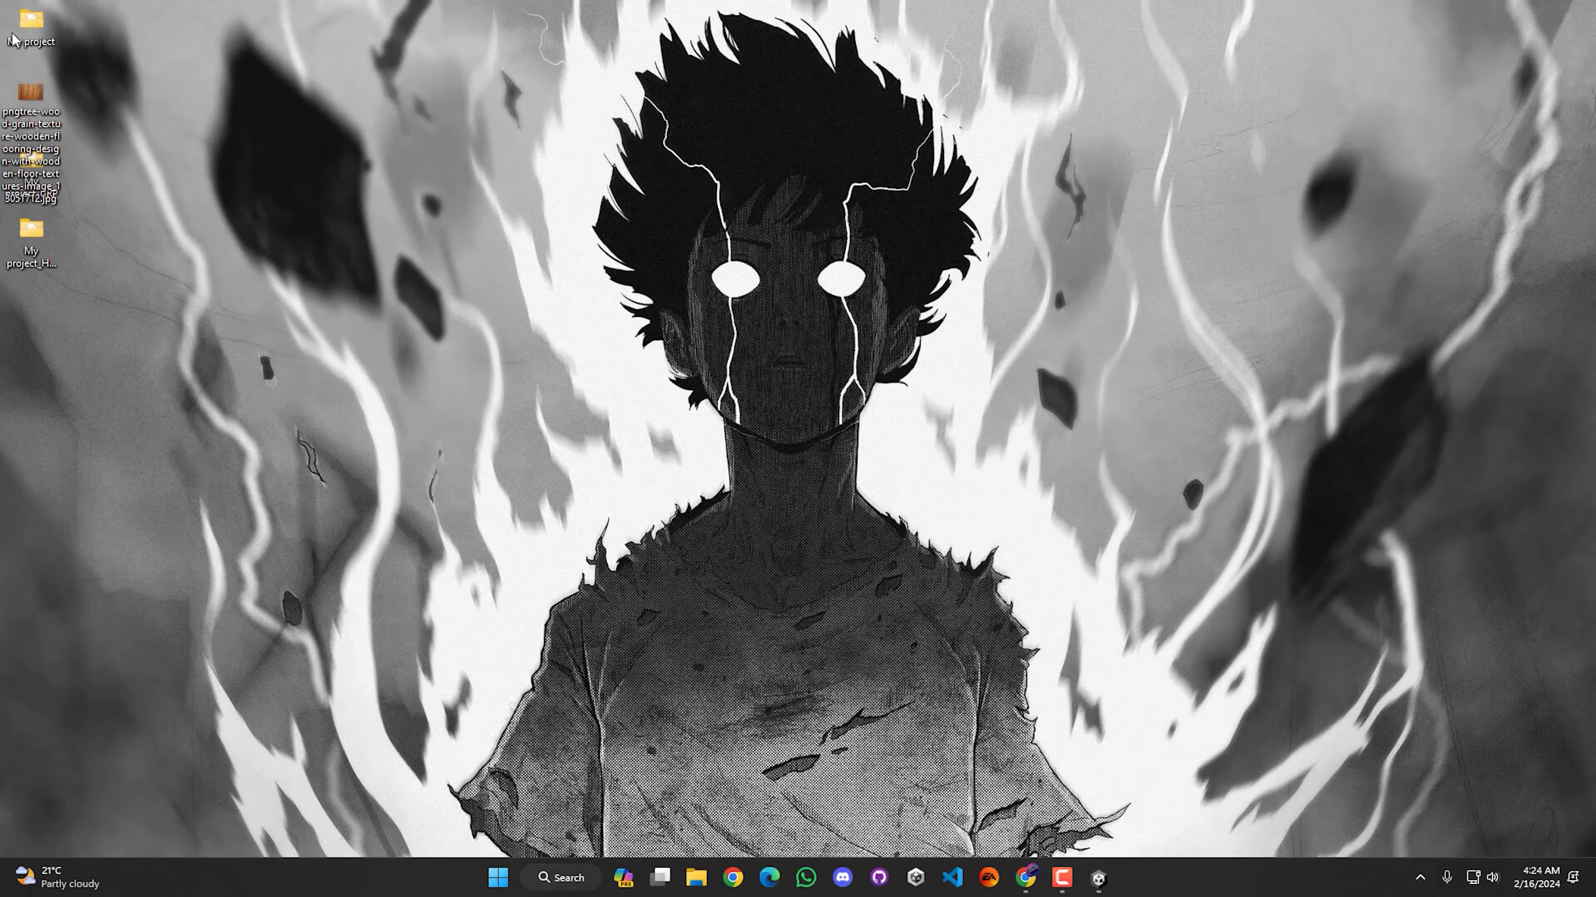
left_click_drag(31, 94, 1166, 374)
right_click_drag(442, 481, 519, 512)
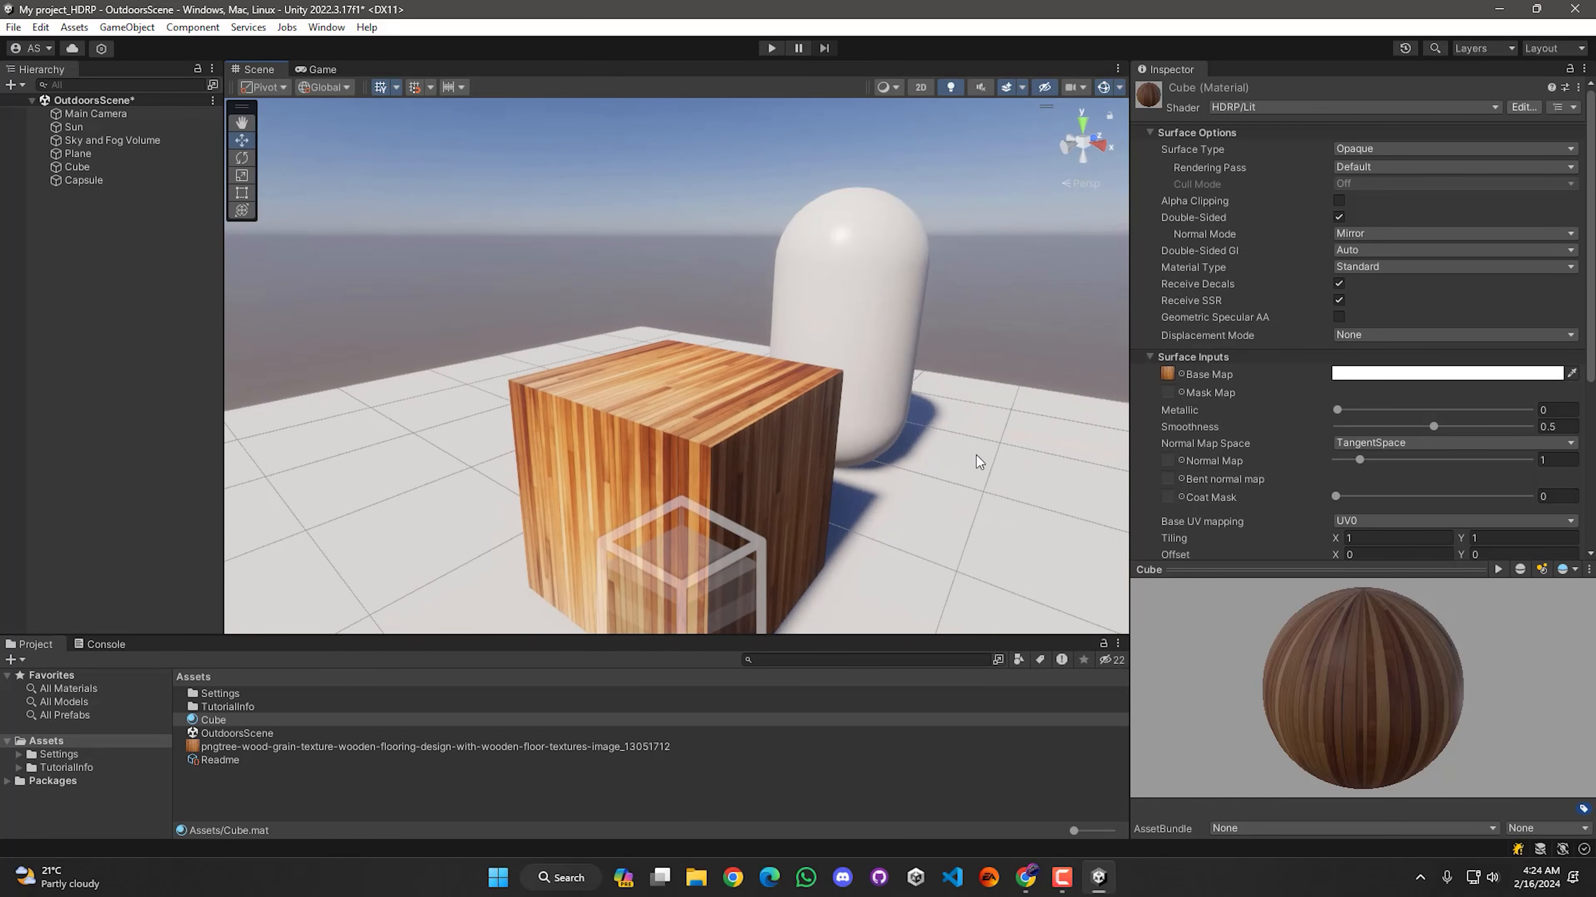
Try X tiling values of 2.5 and -1.72 on the Cube material and restore the tiling to 1
scroll(1229, 425, "down", 3)
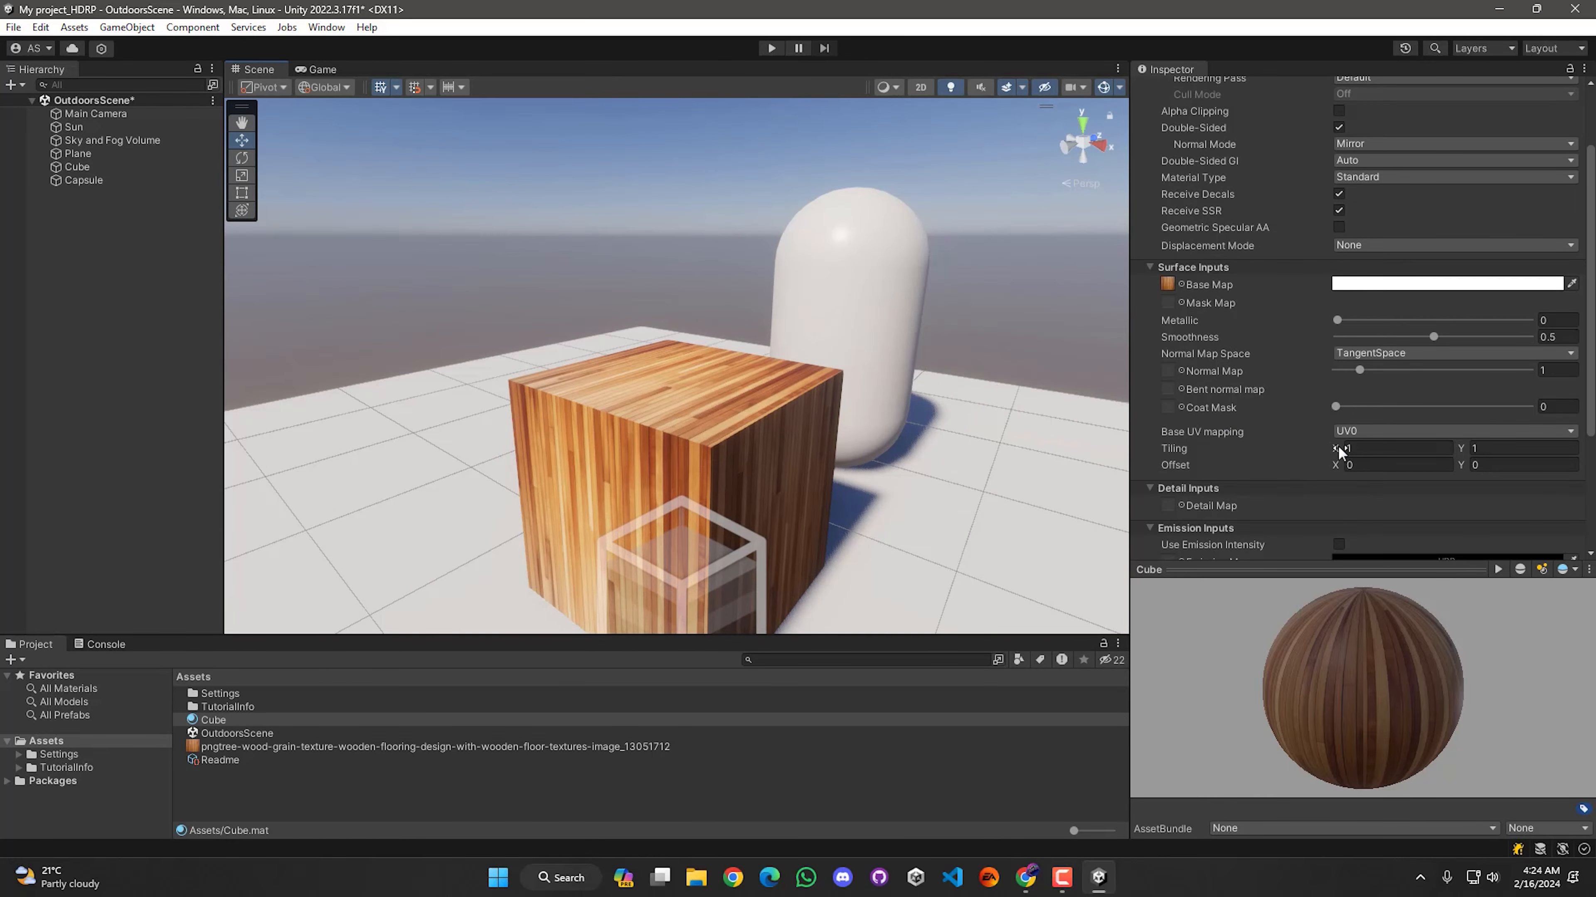
left_click(1401, 449)
type("2.5")
key("BackSpace")
key("BackSpace")
key("BackSpace")
type("-1.72")
key("BackSpace")
key("BackSpace")
key("BackSpace")
key("BackSpace")
key("BackSpace")
type("1")
key("Tab")
left_click_drag(691, 352, 612, 384, "alt")
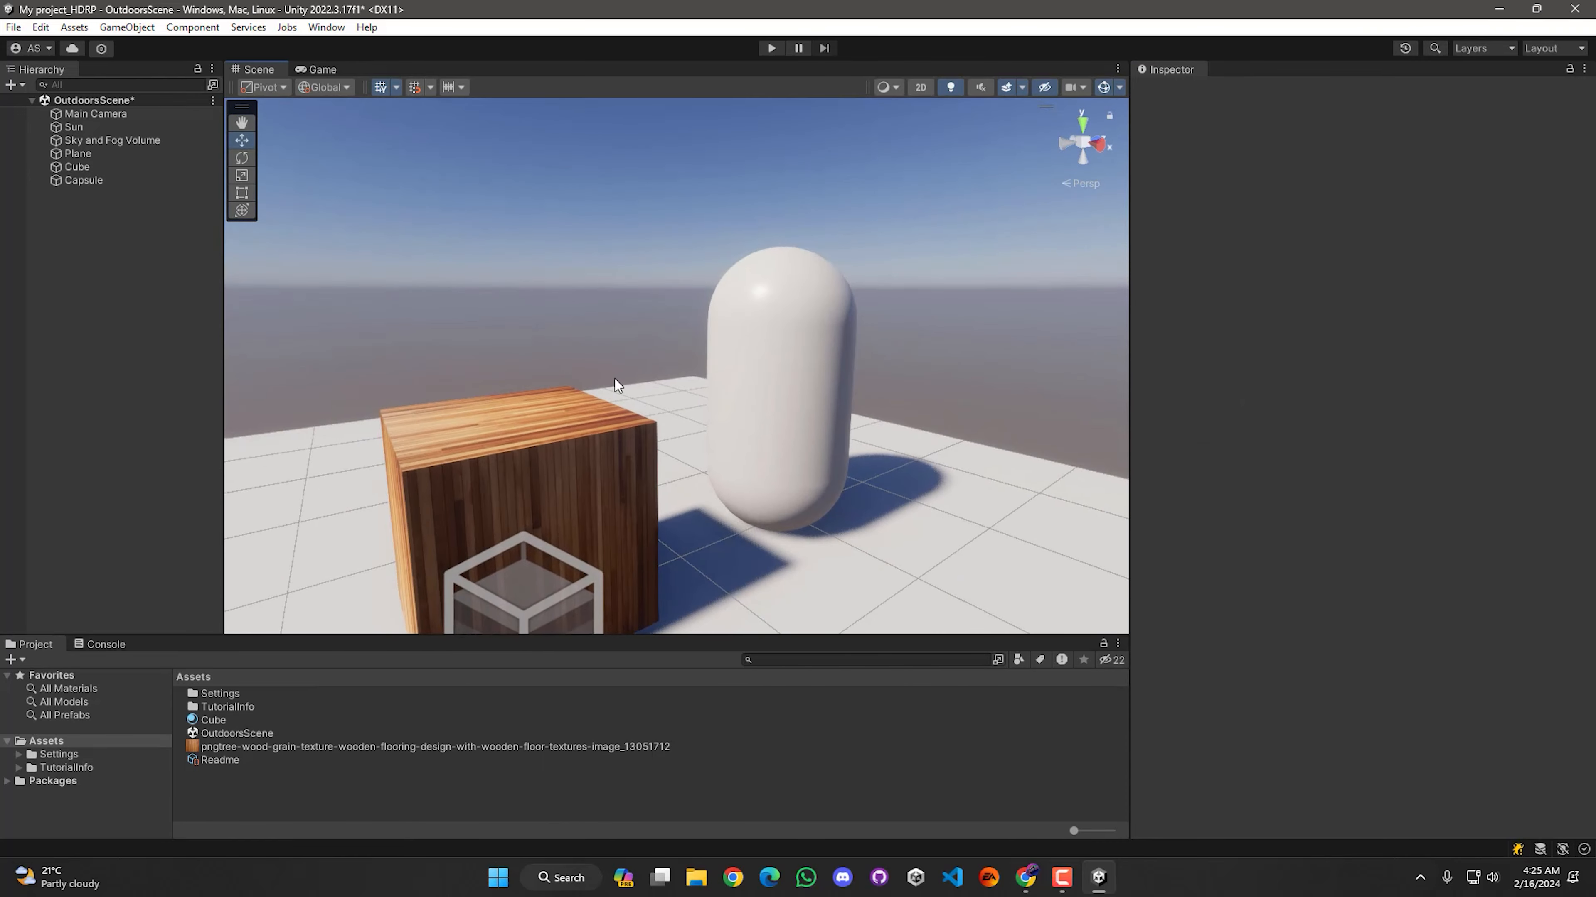
Create a material named Glass in the Assets folder, apply it to the capsule and save the scene
right_click(346, 802)
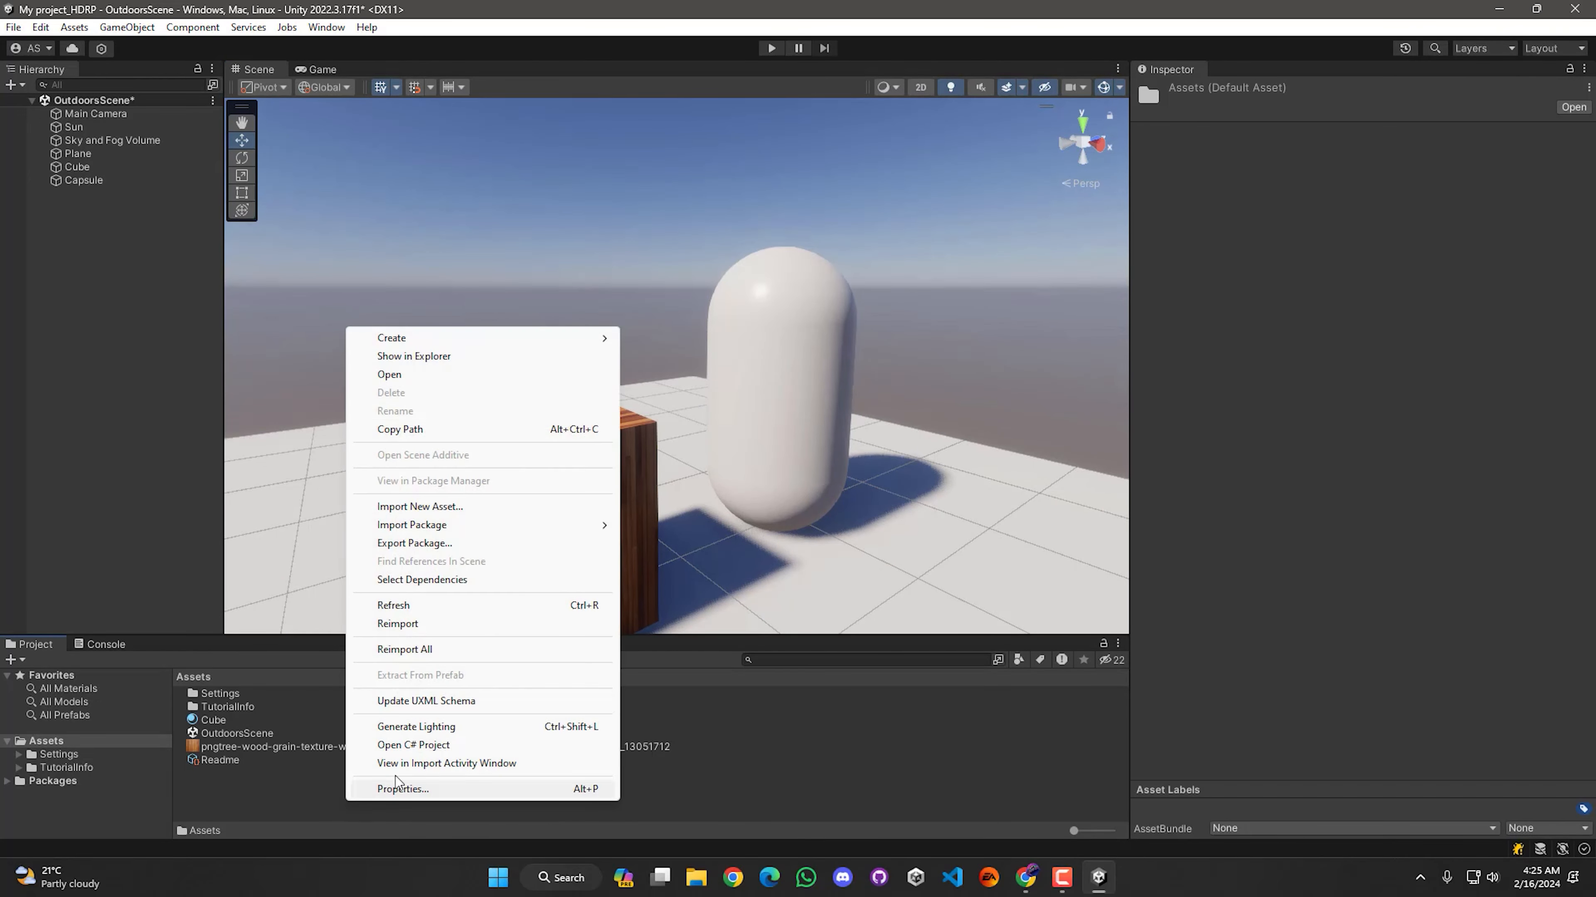
mouse_move(440, 339)
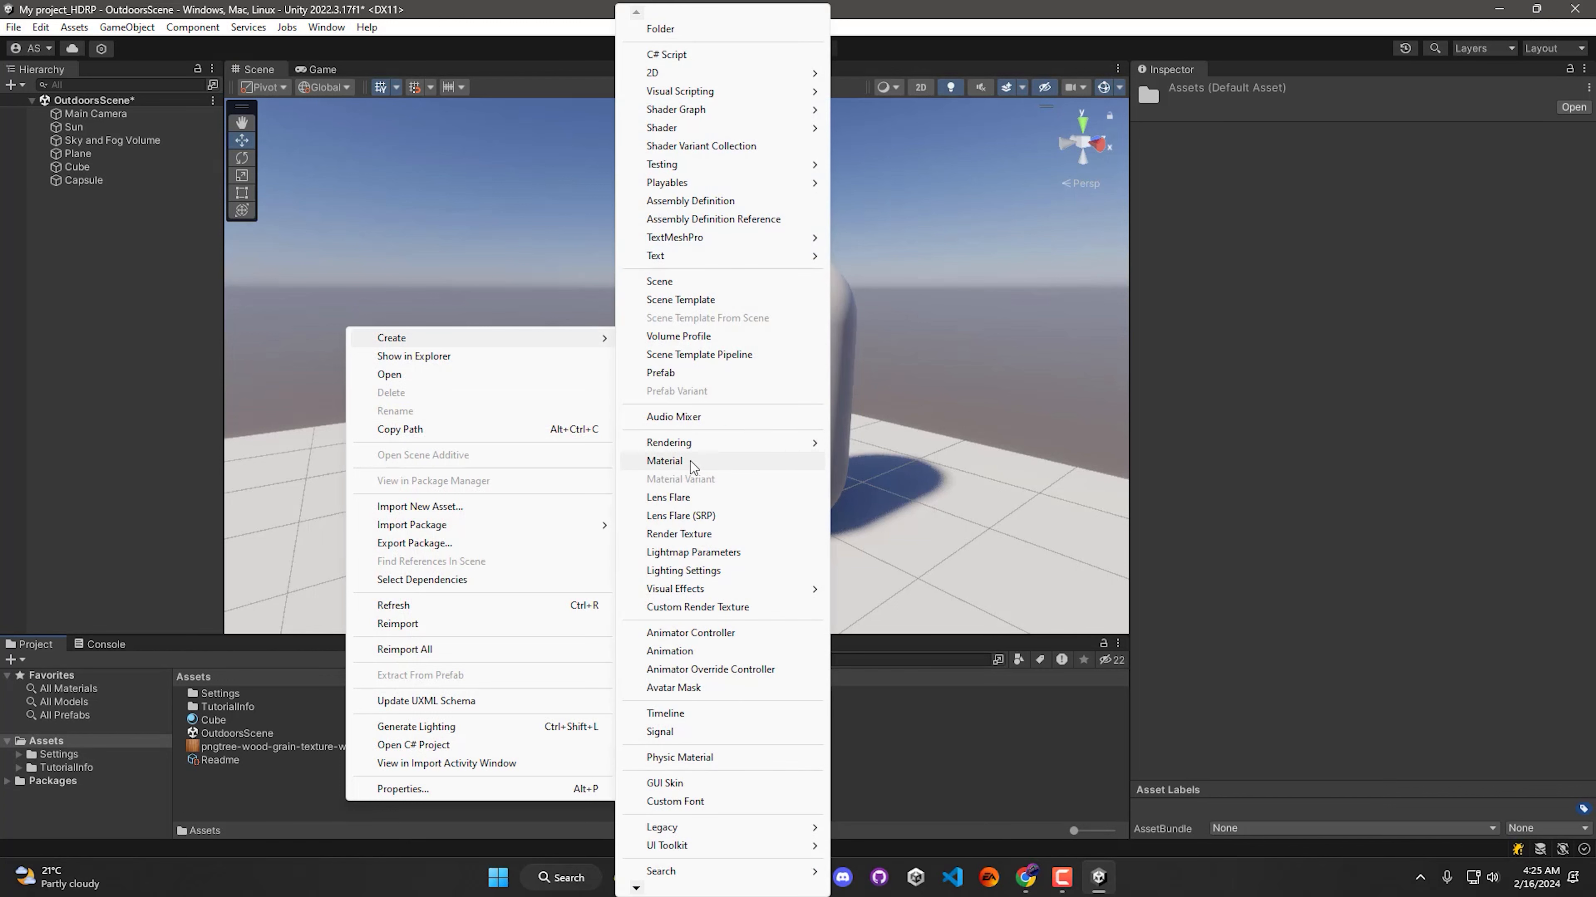
left_click(672, 461)
type("Glass")
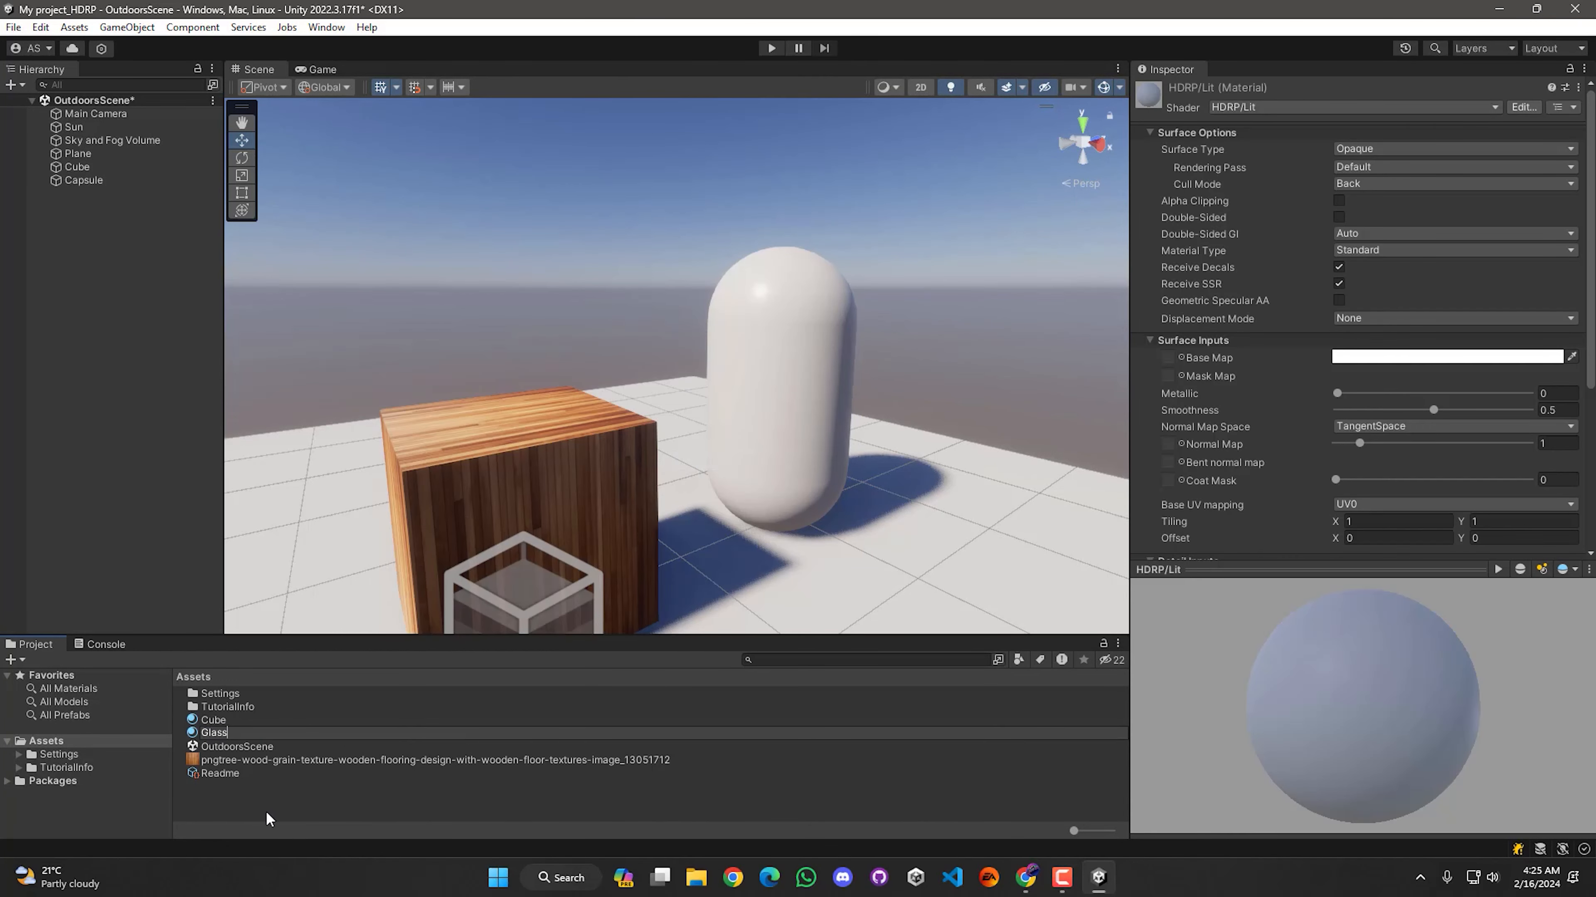
key("Return")
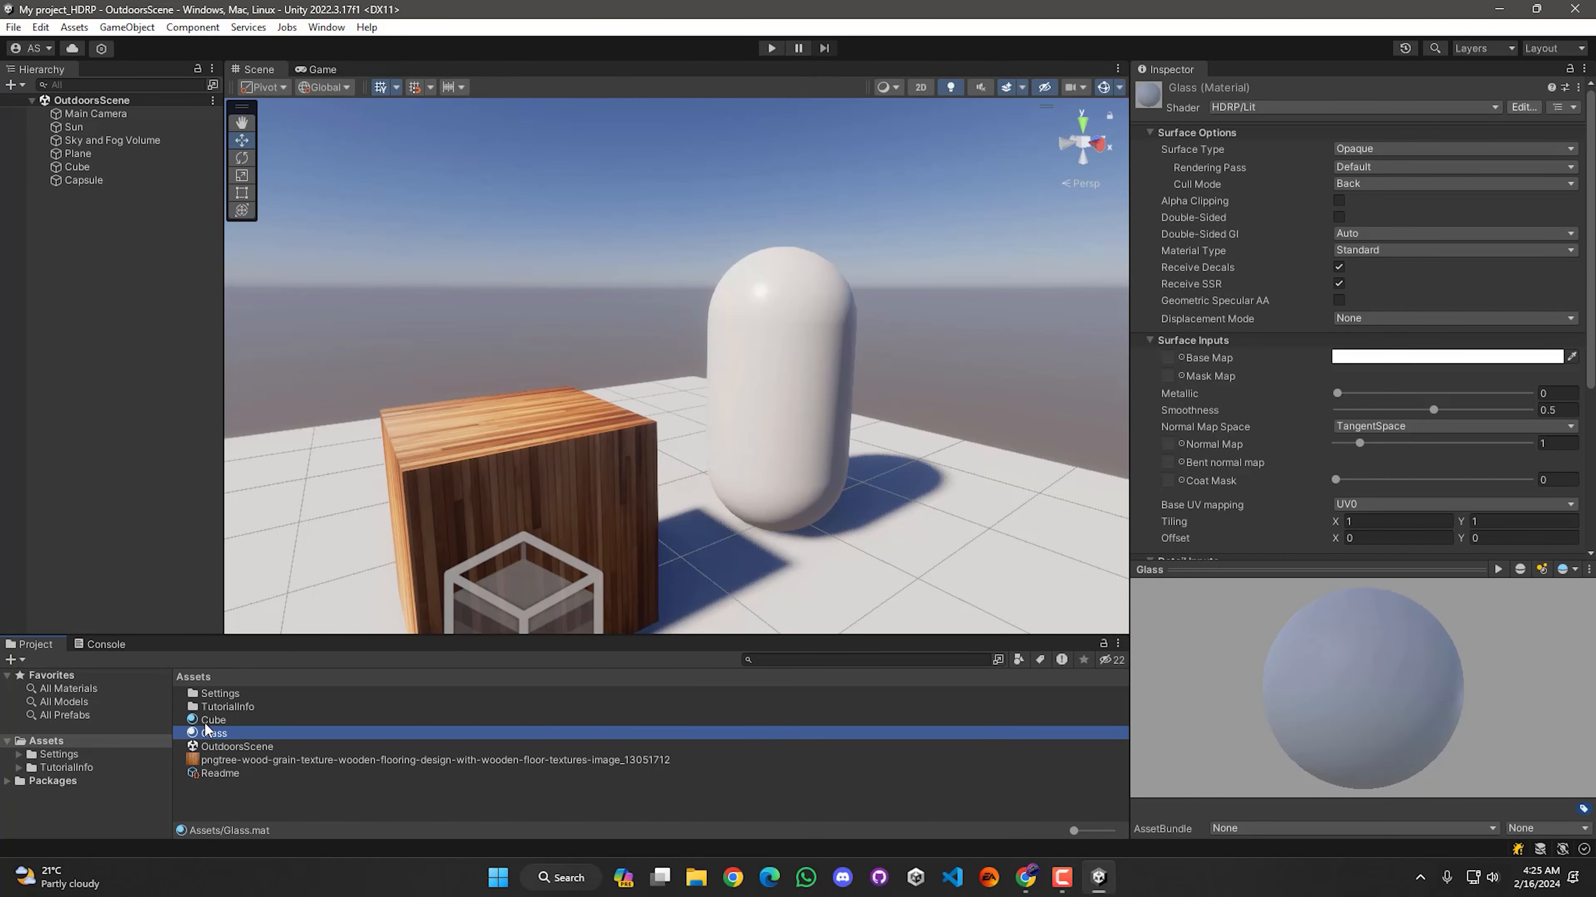
left_click_drag(213, 733, 688, 370)
key("ctrl+s")
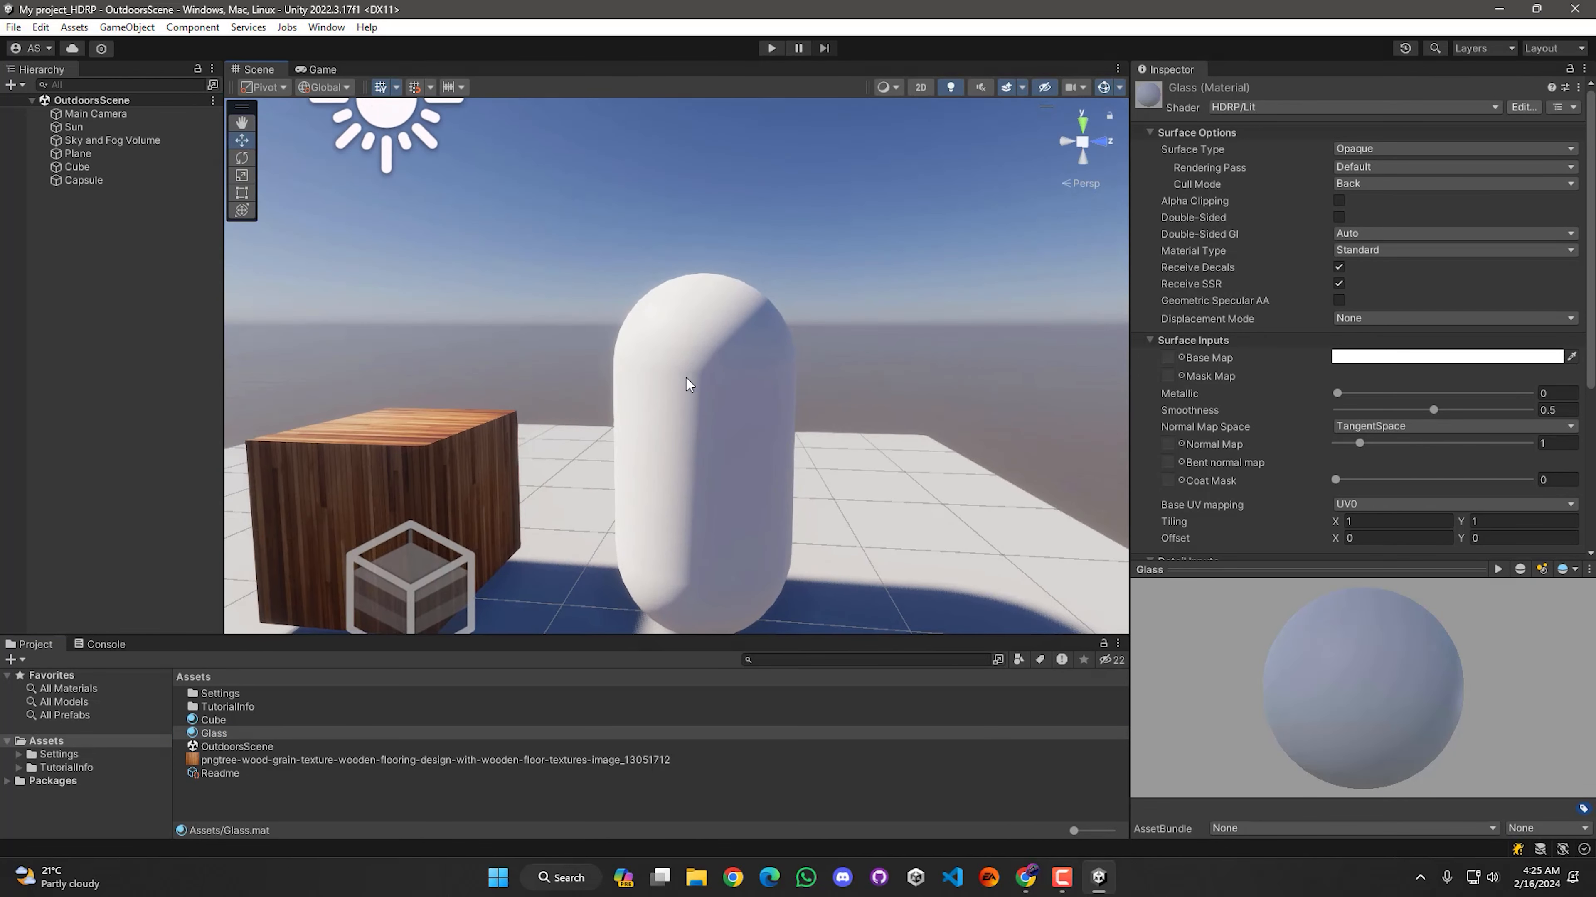
Set the Glass material's Surface Type to Transparent and enable Double-Sided rendering
left_click(1377, 149)
left_click(1389, 186)
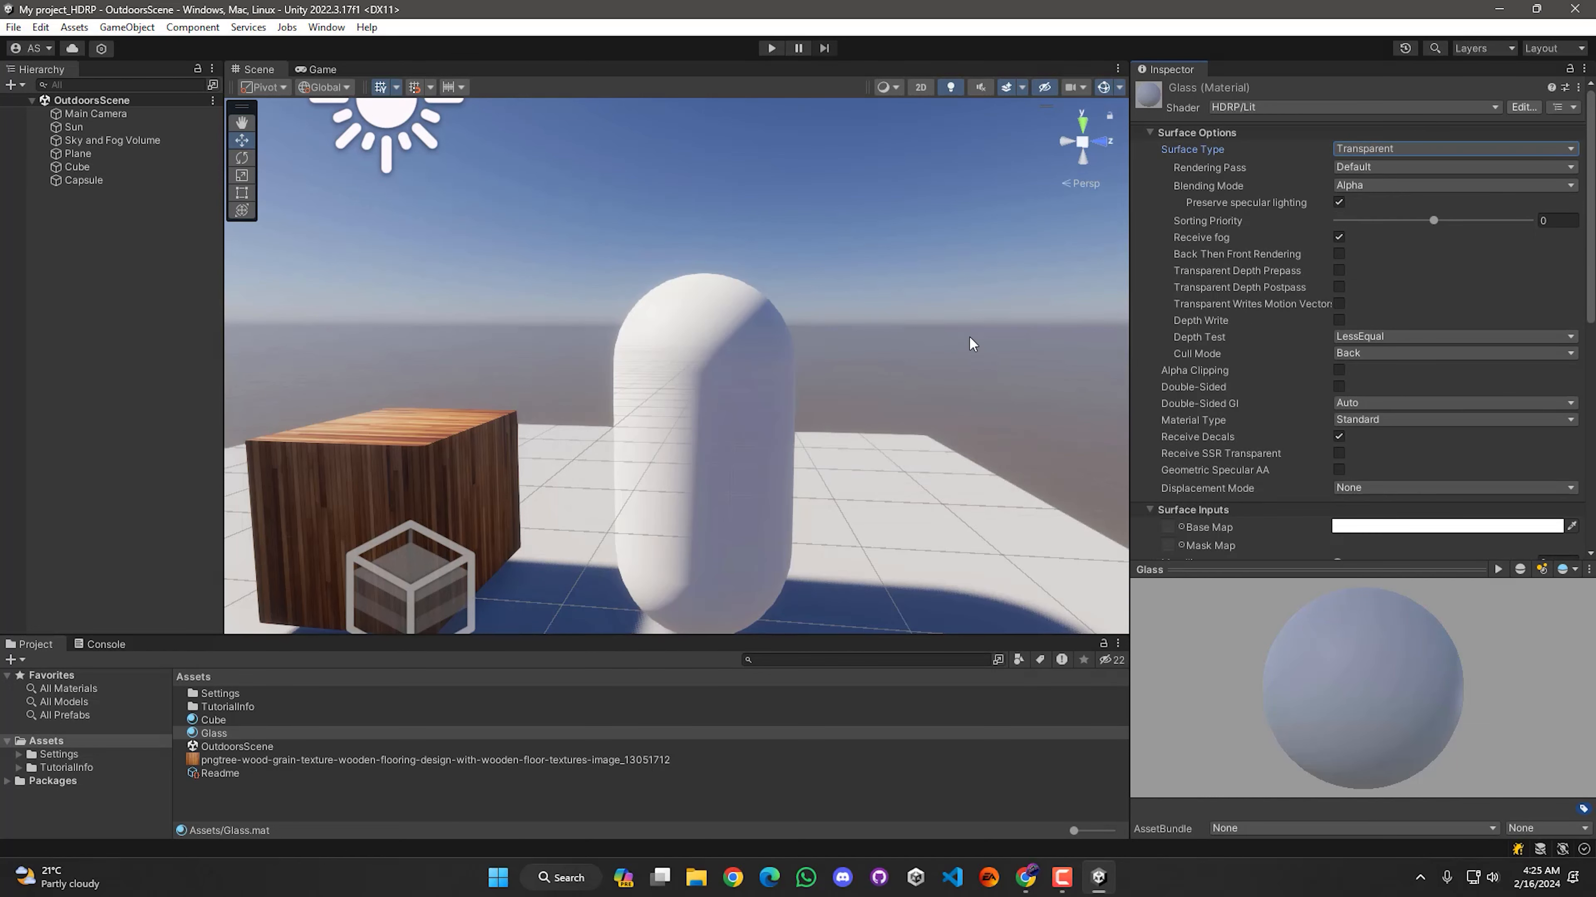
left_click_drag(879, 423, 826, 345, "alt")
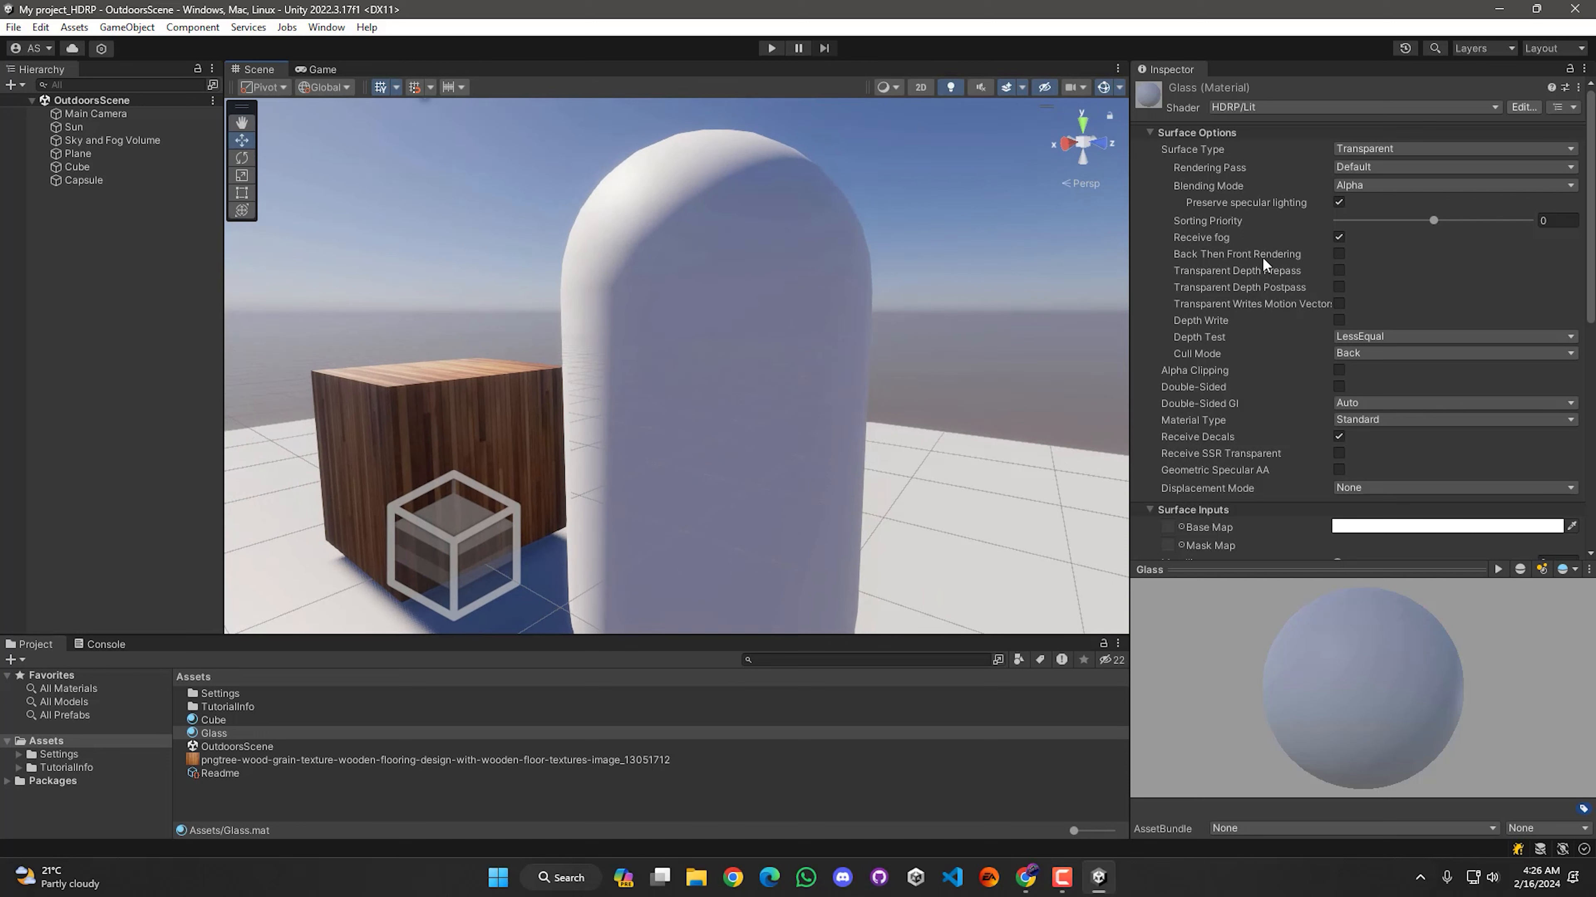
mouse_move(1265, 264)
left_click(1340, 387)
right_click_drag(915, 381, 722, 370)
key("w")
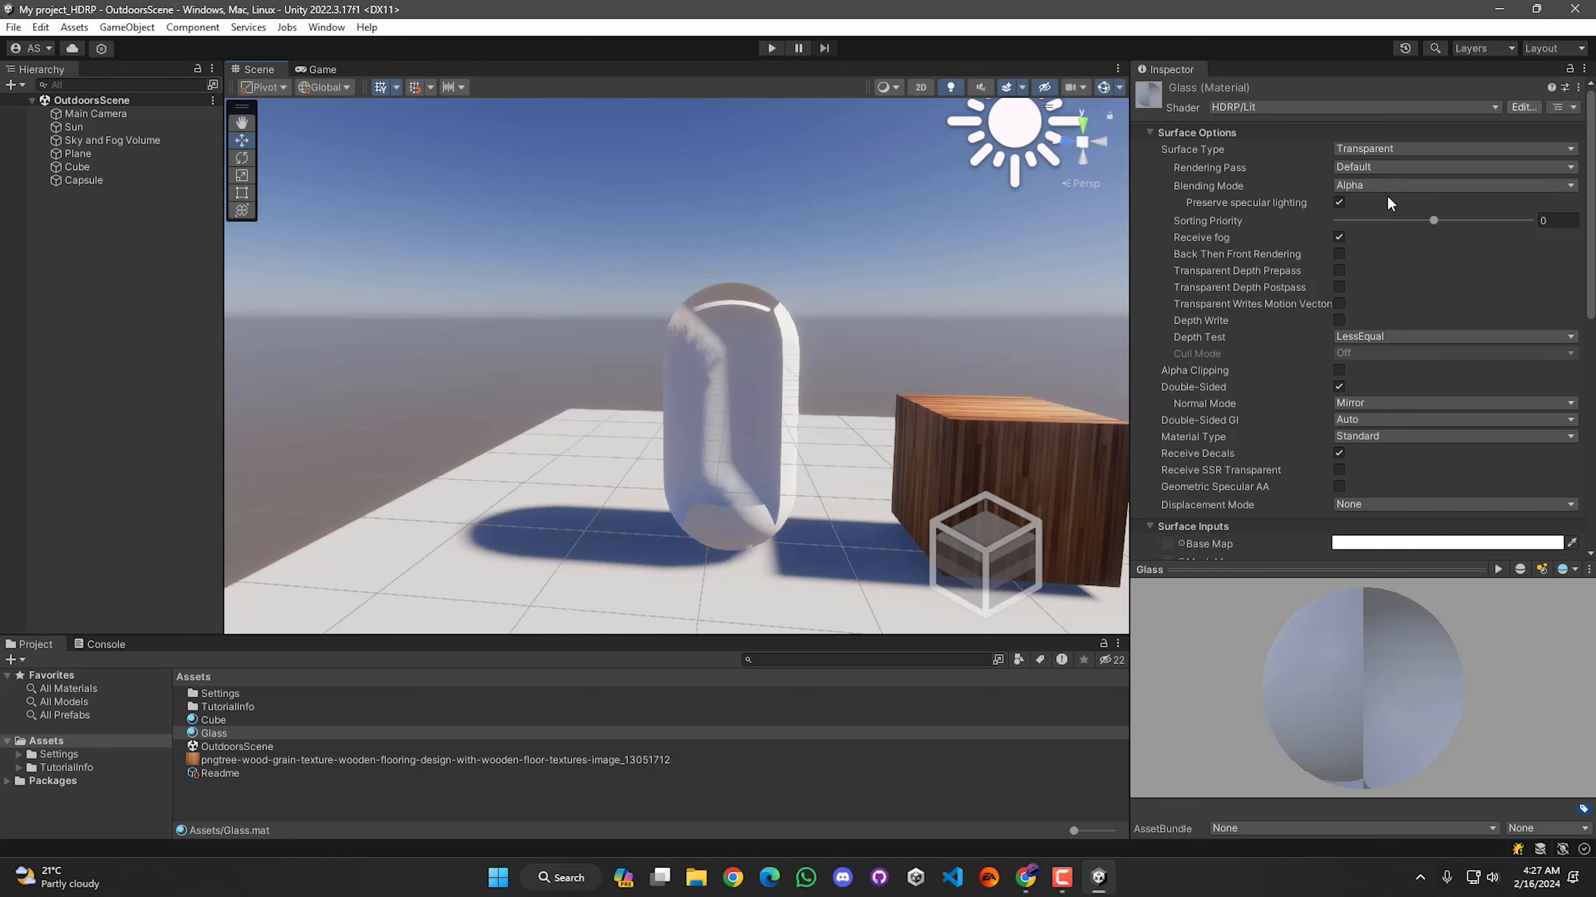
Compare the Additive and Premultiply Blending Modes of the Glass material on the capsule
left_click(1389, 184)
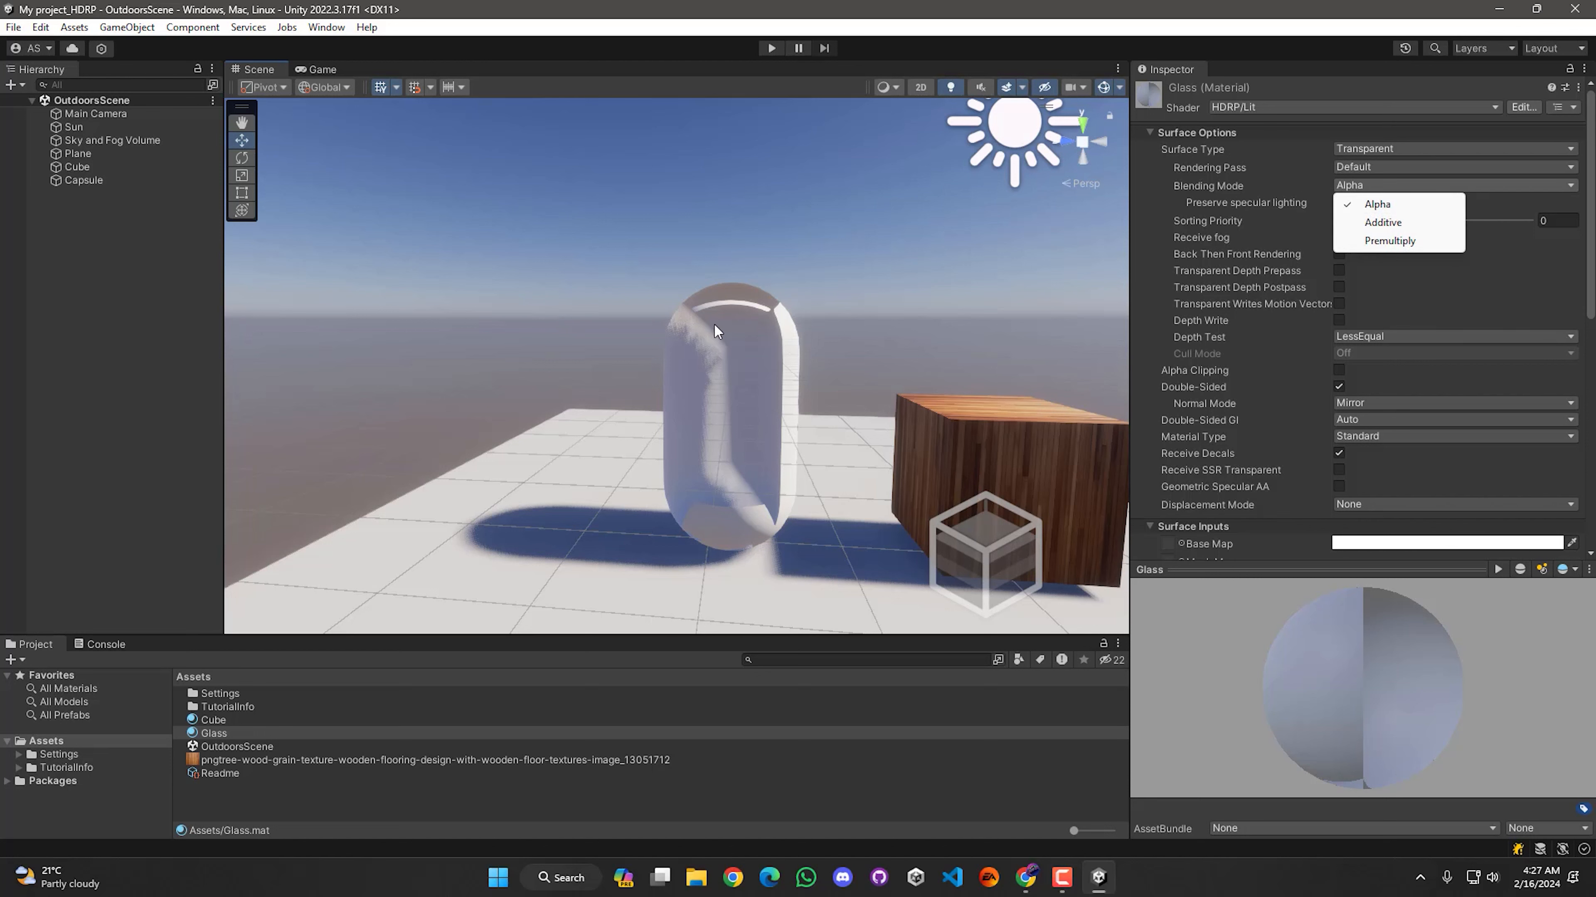
left_click(1384, 223)
right_click_drag(659, 378, 1092, 395)
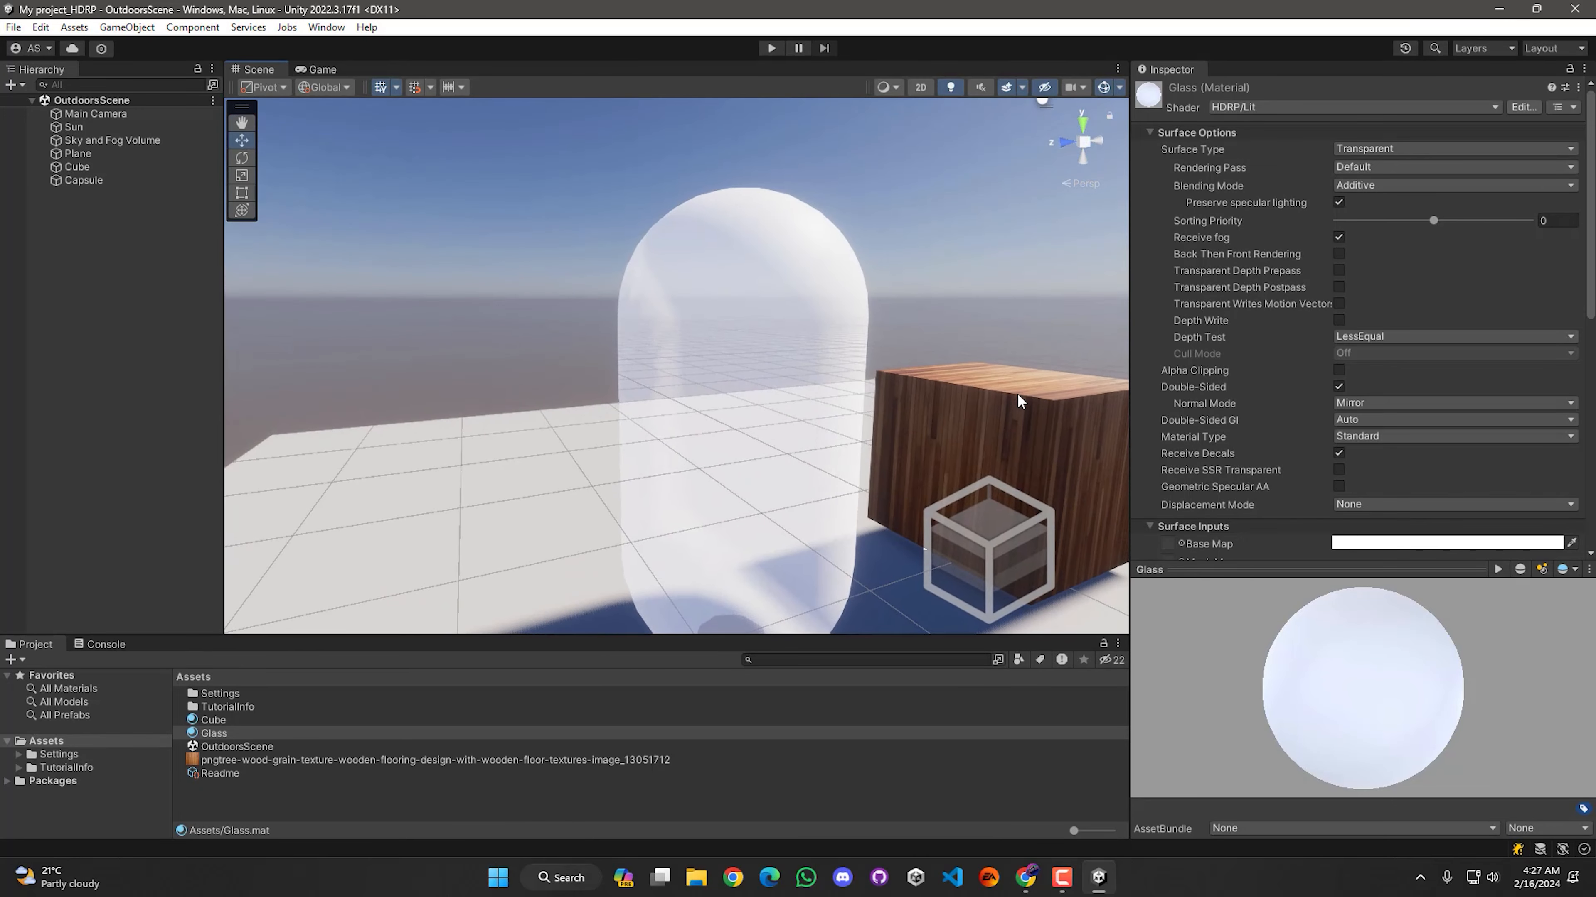
left_click(1388, 185)
left_click(1389, 241)
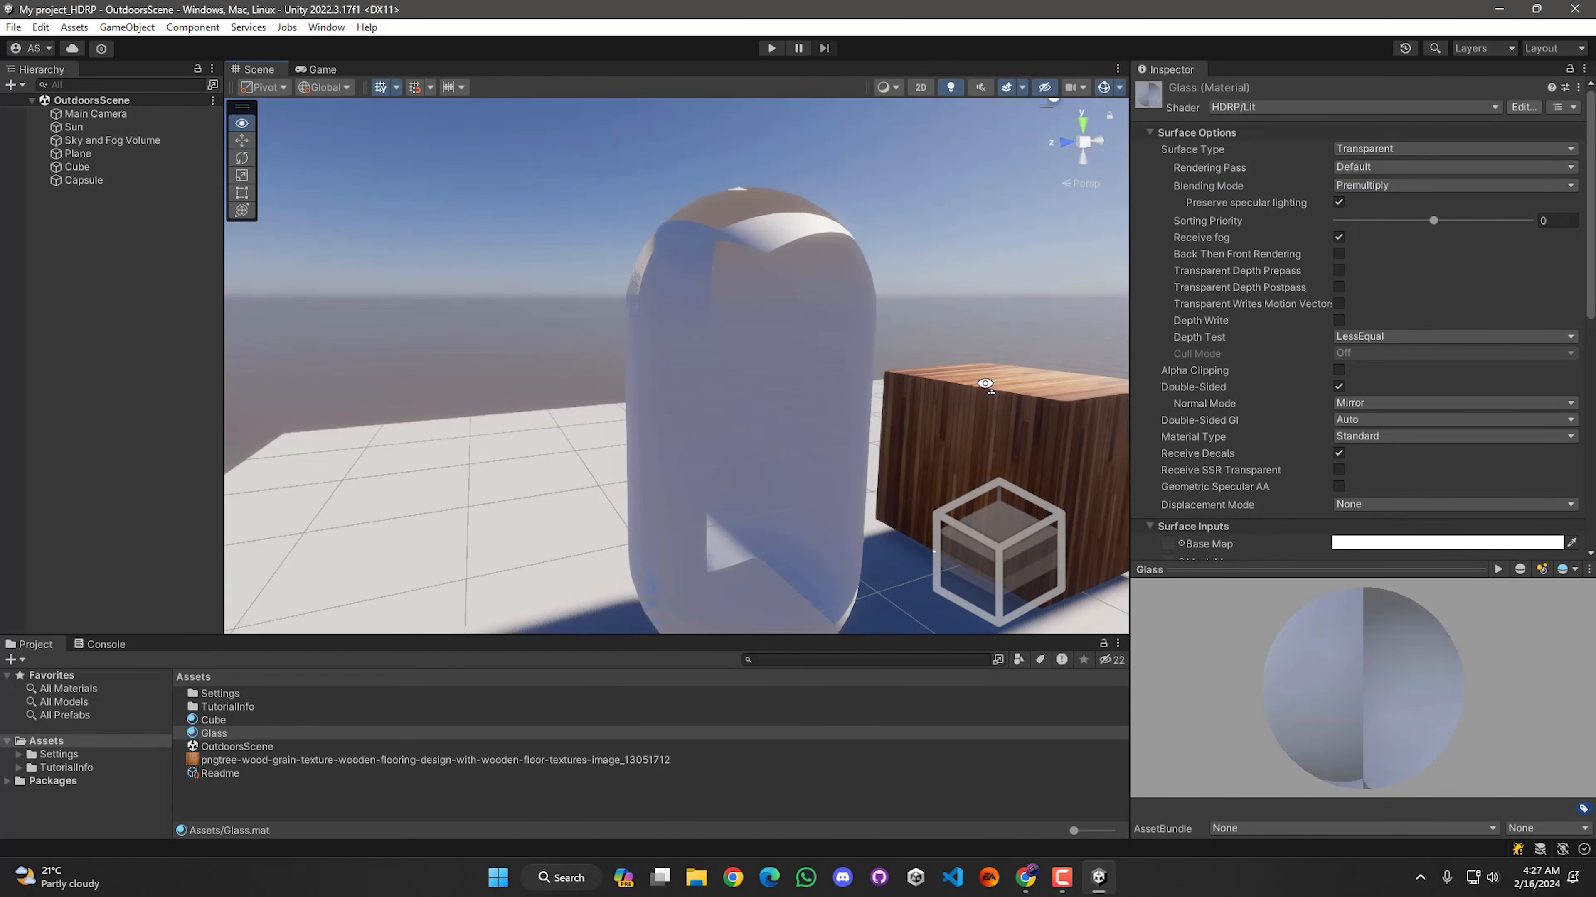
right_click_drag(666, 352, 822, 387)
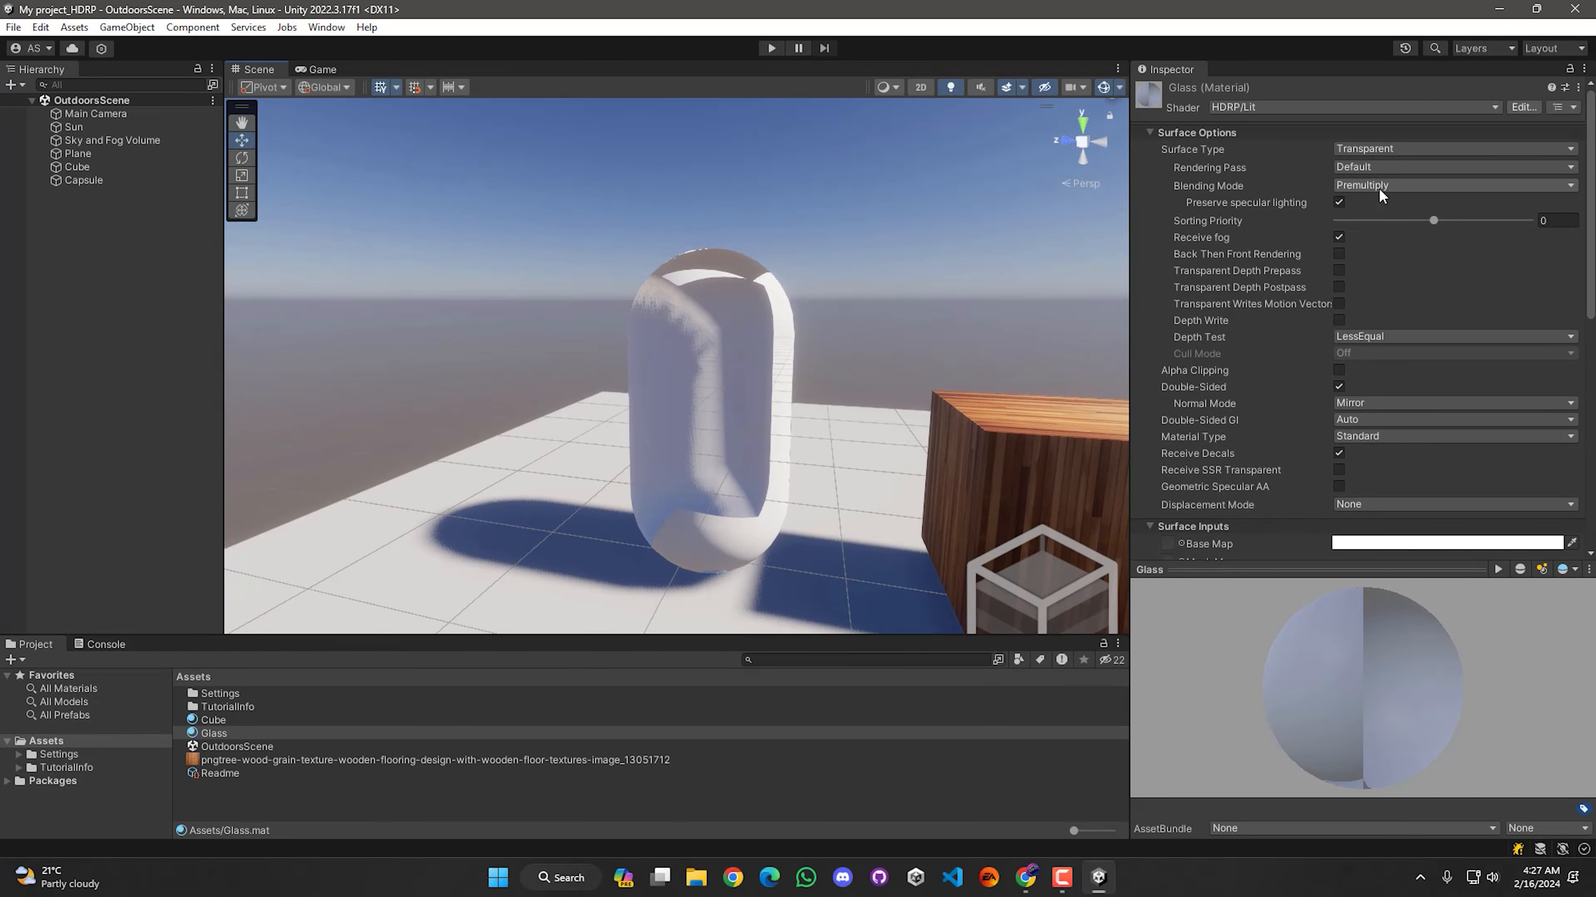
View the capsule with the Glass material's Blending Mode set to Additive again, and return the mode to Alpha
left_click(1411, 195)
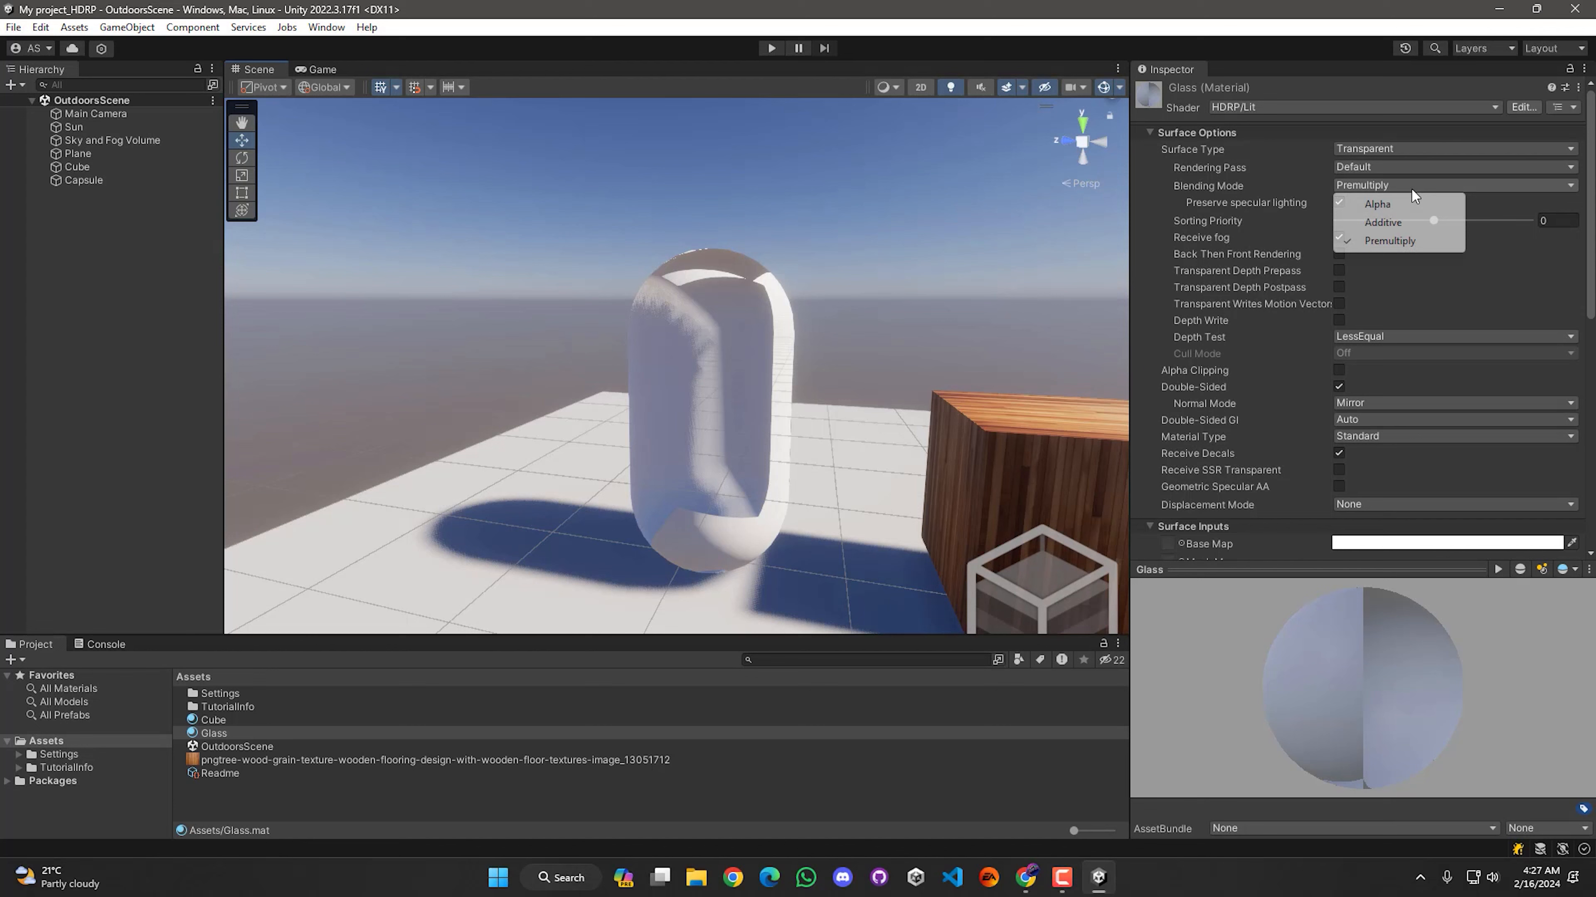
left_click(1384, 225)
key("w")
right_click_drag(939, 378, 515, 359)
key("s")
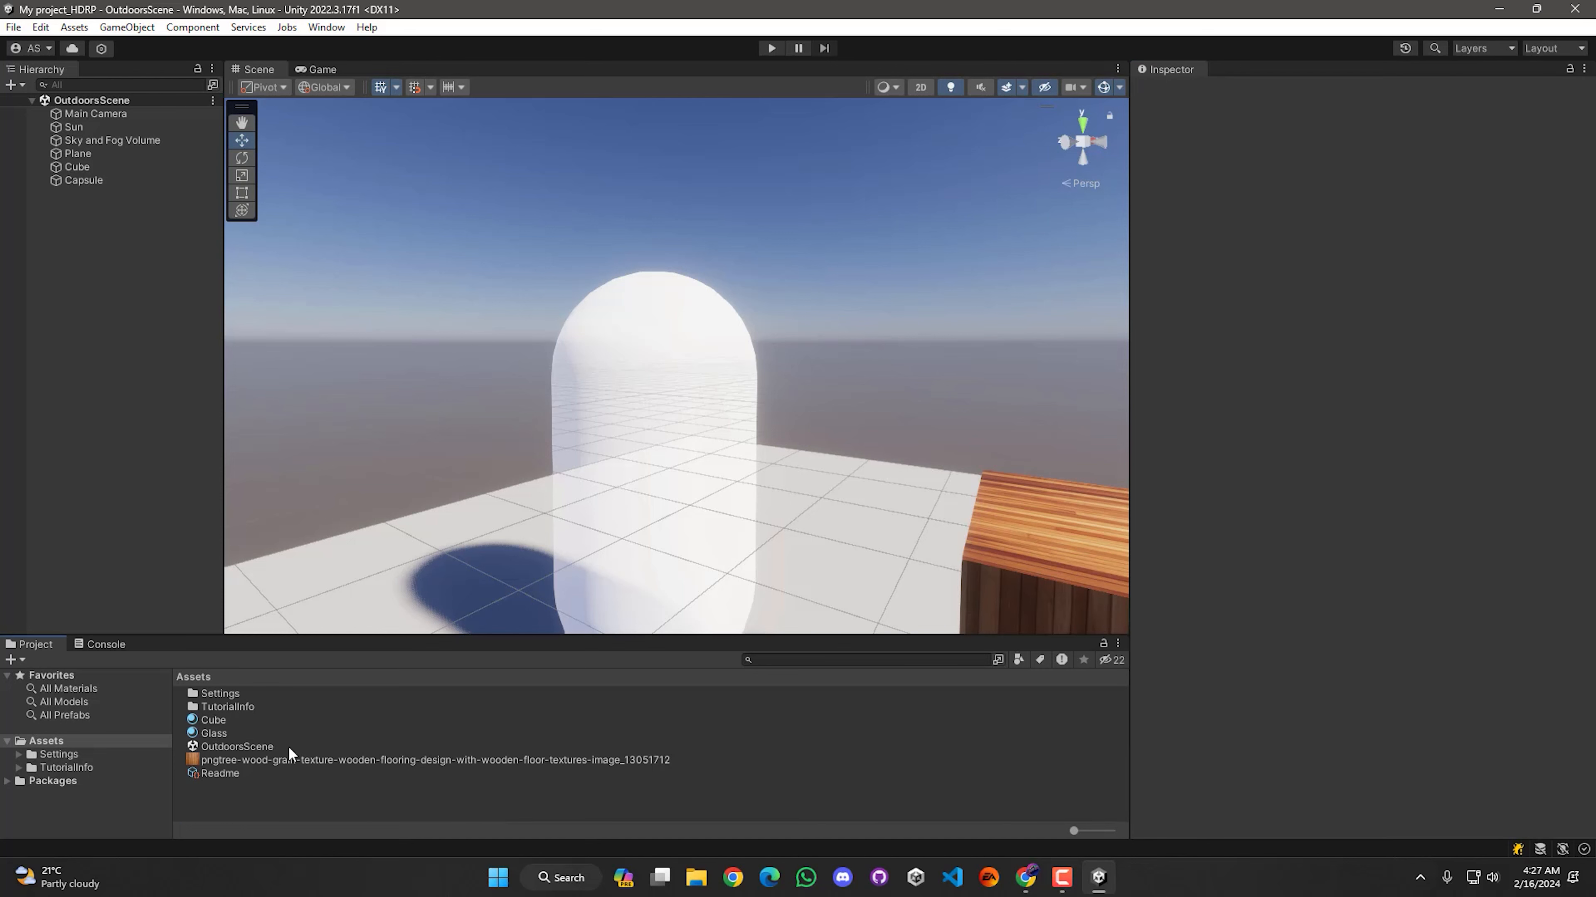
left_click(283, 733)
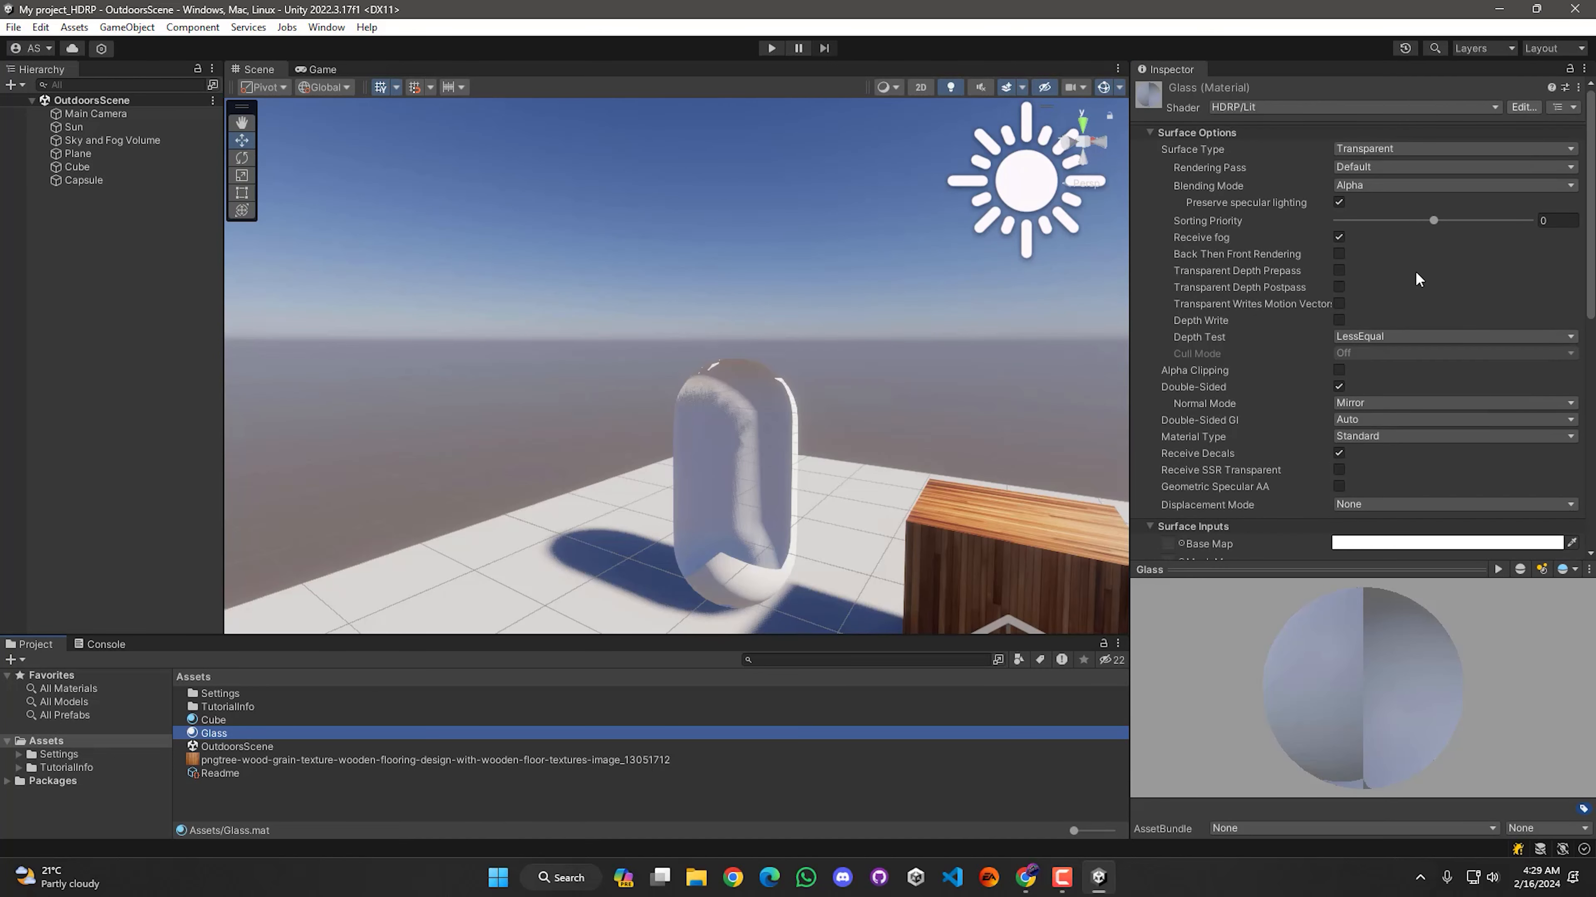
Set the alpha of the Glass material's Base Map color to 0.1 and inspect the capsule up close
scroll(1417, 278, "down", 5)
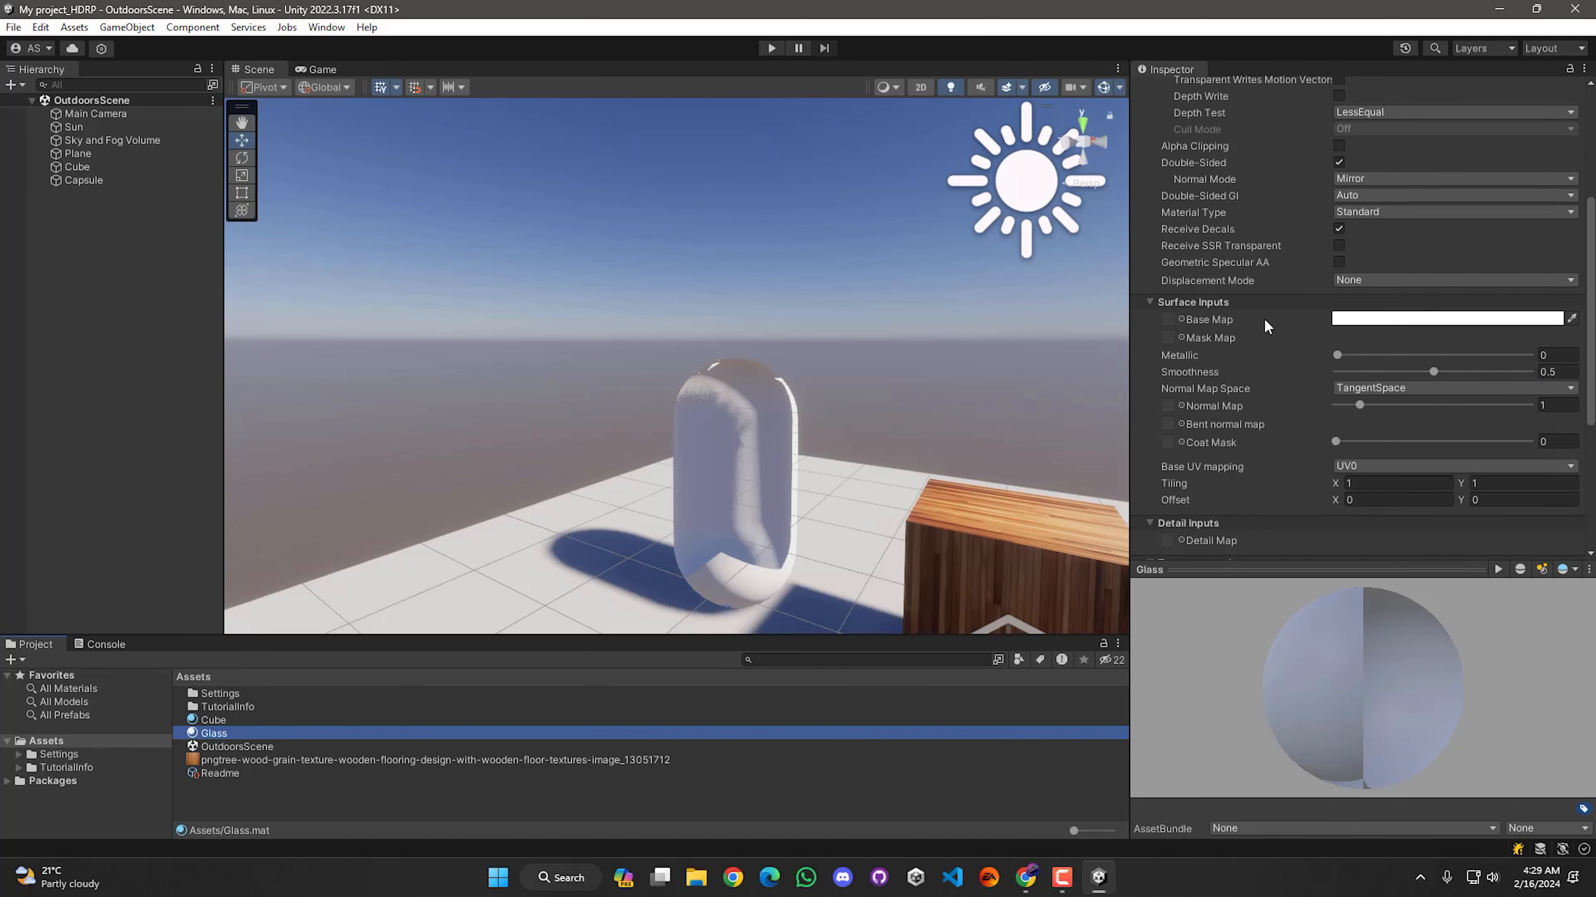
left_click(1403, 331)
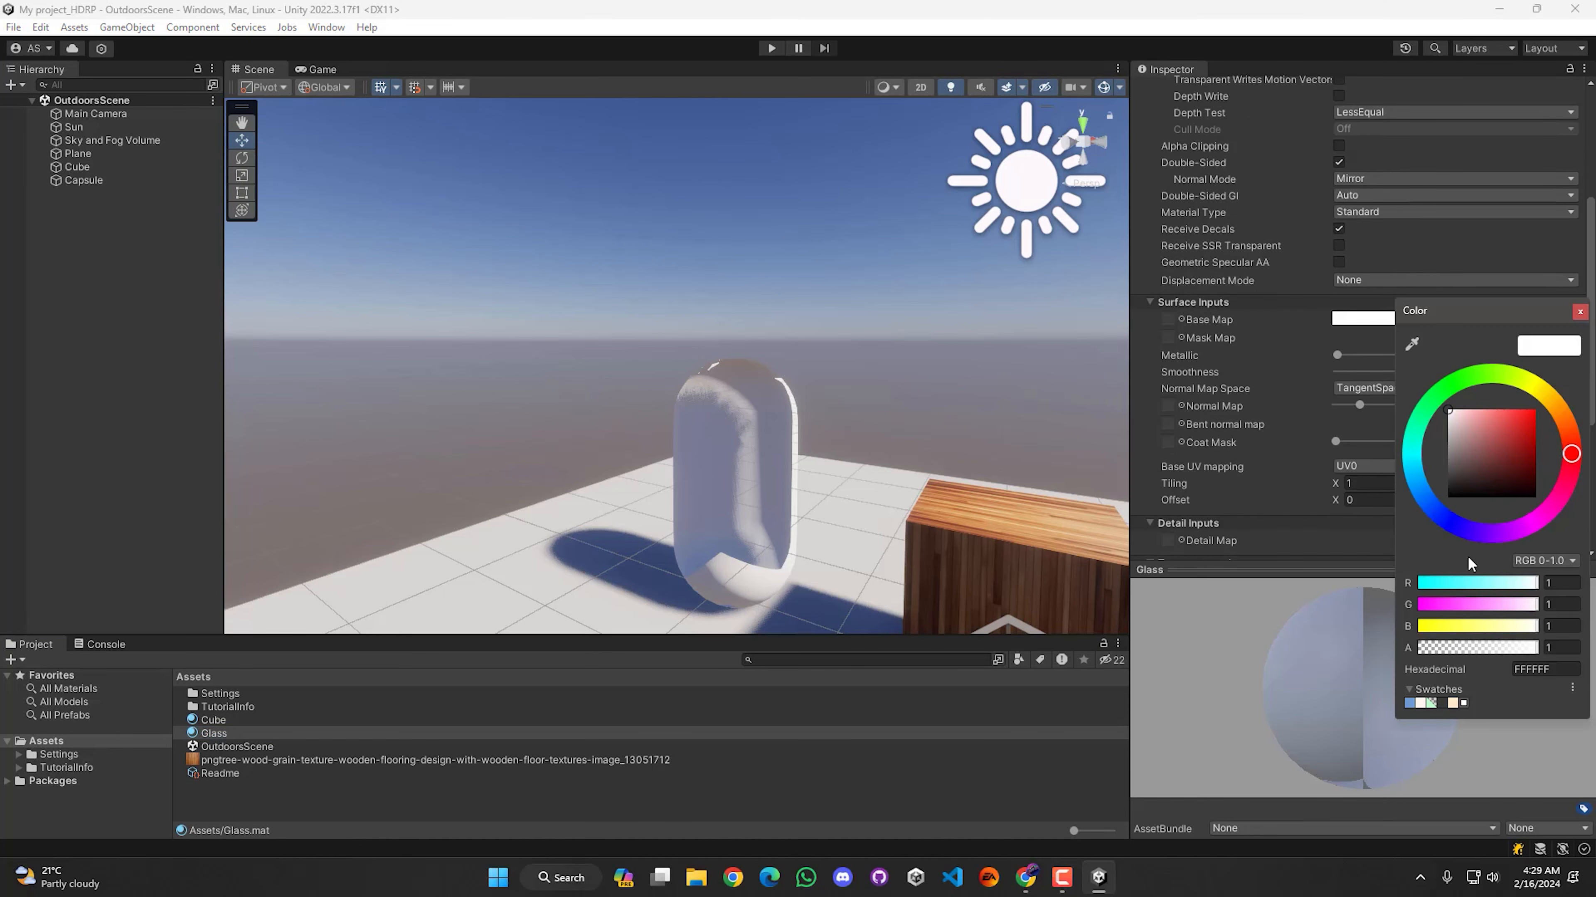
left_click_drag(1530, 649, 1462, 656)
type("0.2")
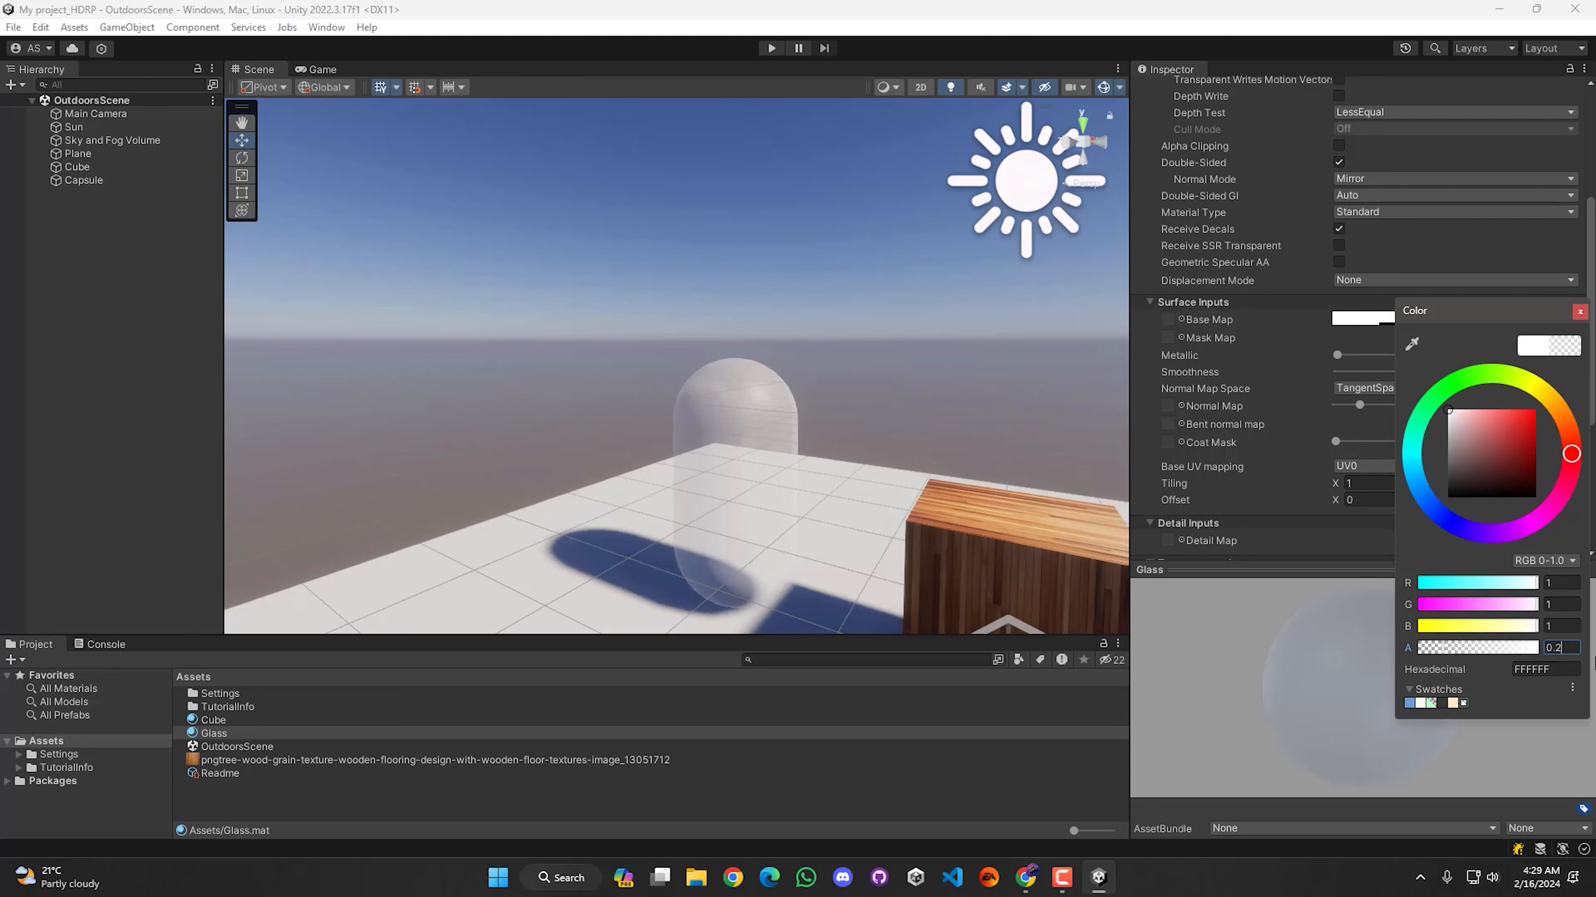
key("BackSpace")
type("1")
key("Return")
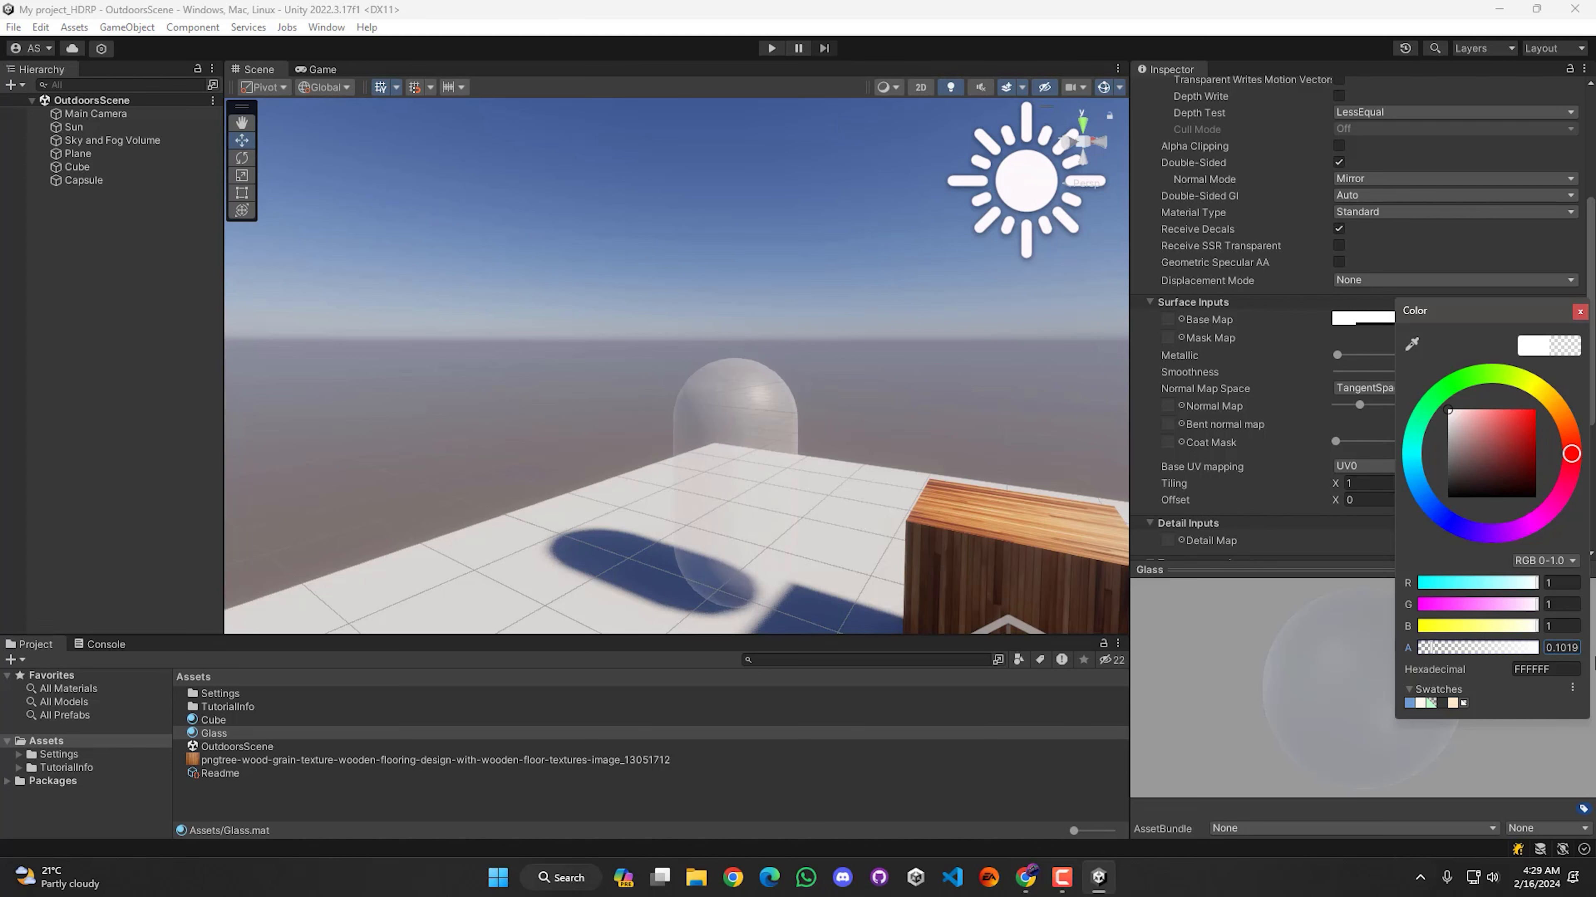
left_click(1580, 312)
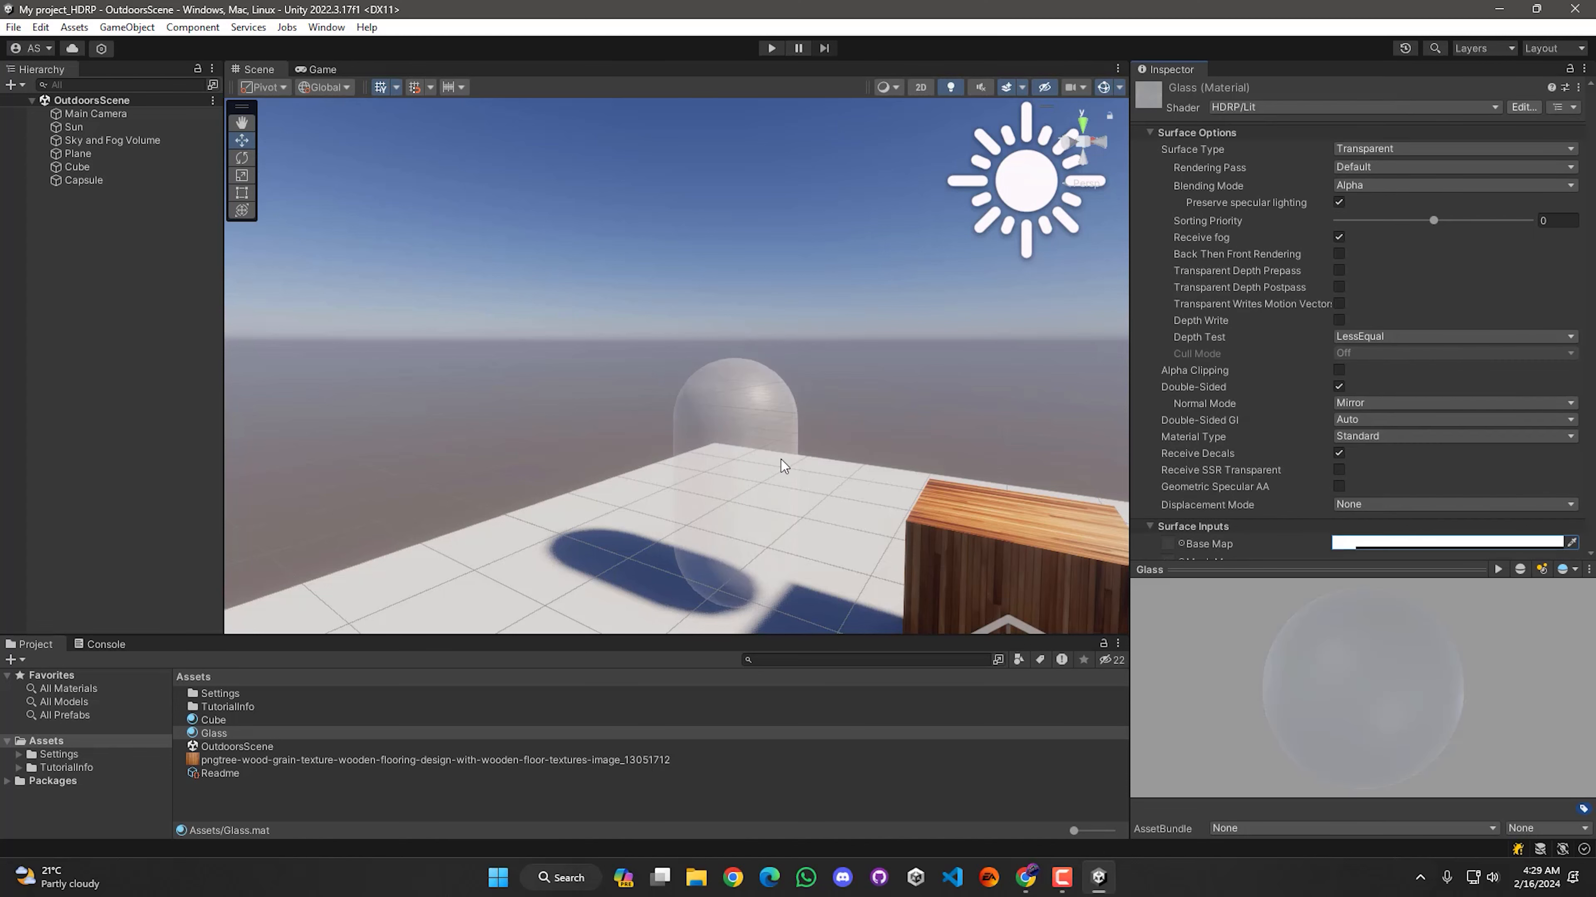
right_click_drag(780, 458, 821, 443)
key("w")
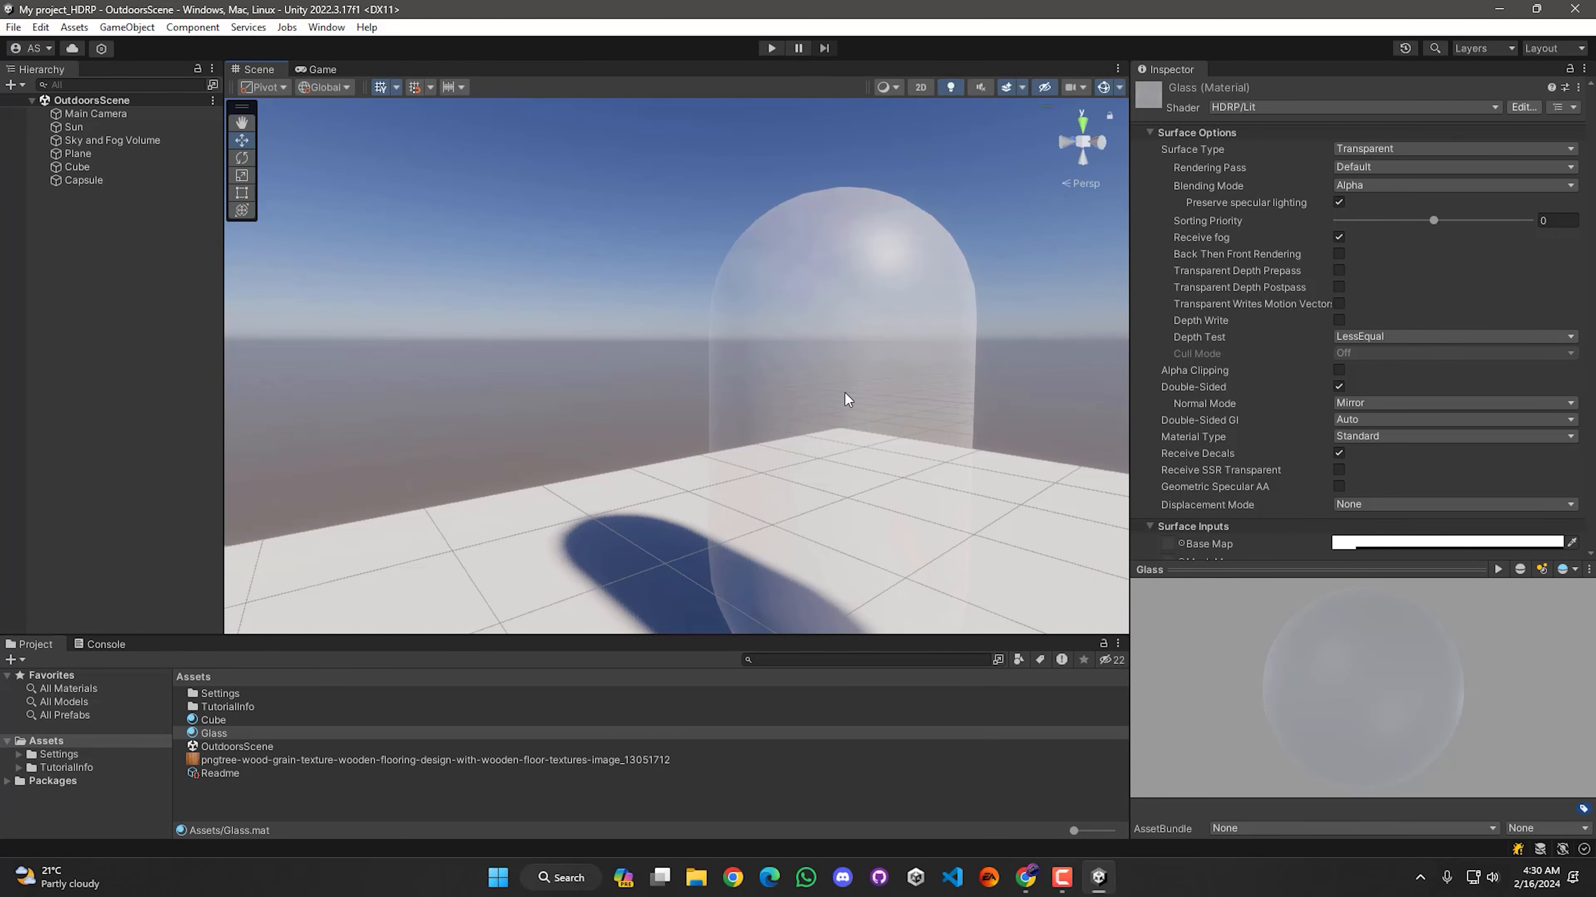